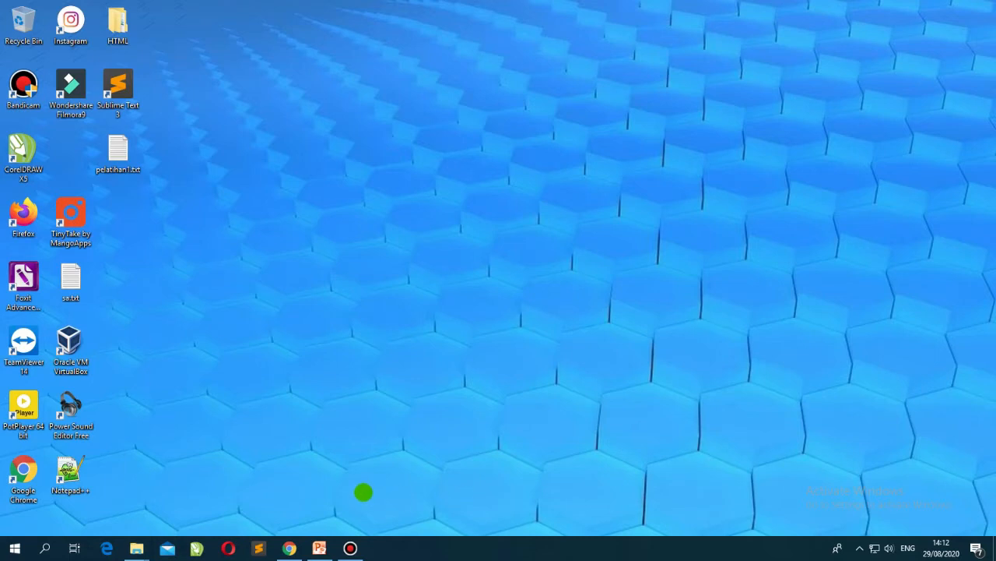
Switch to Chrome and look over the KOMUNITAS BAHASA home page and its navigation
left_click(22, 471)
left_click(23, 212)
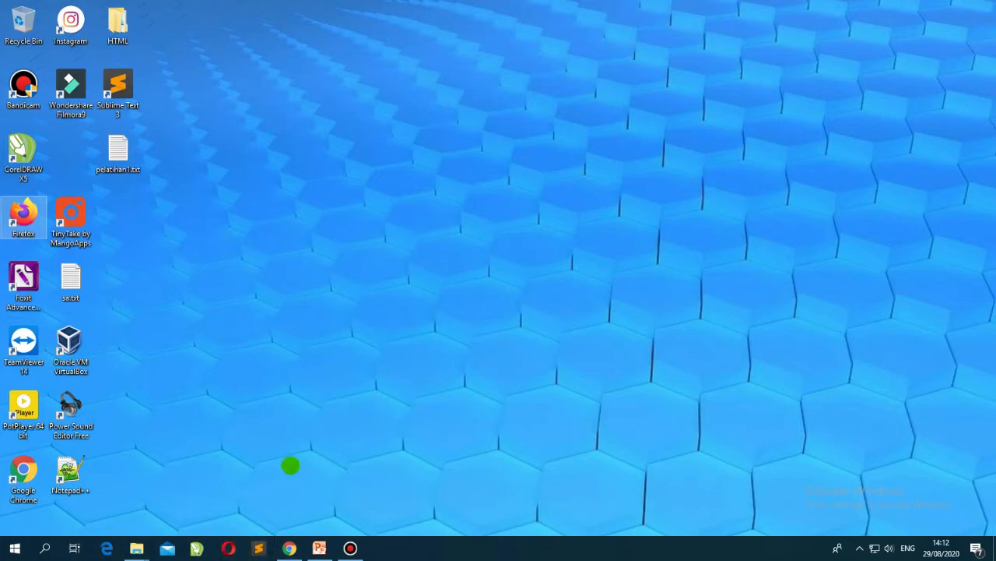
left_click(289, 547)
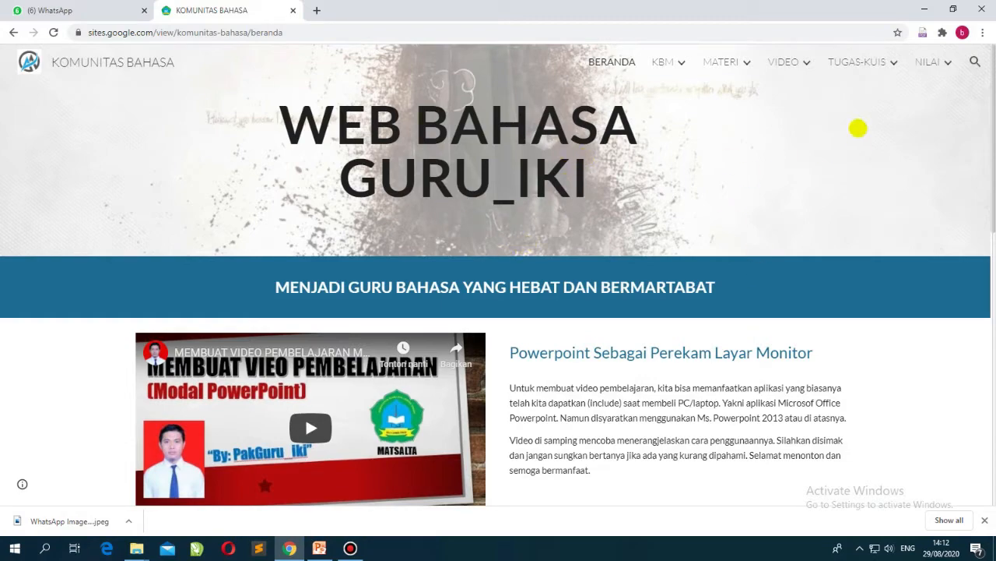
scroll(455, 282, "down", 1)
scroll(454, 280, "down", 8)
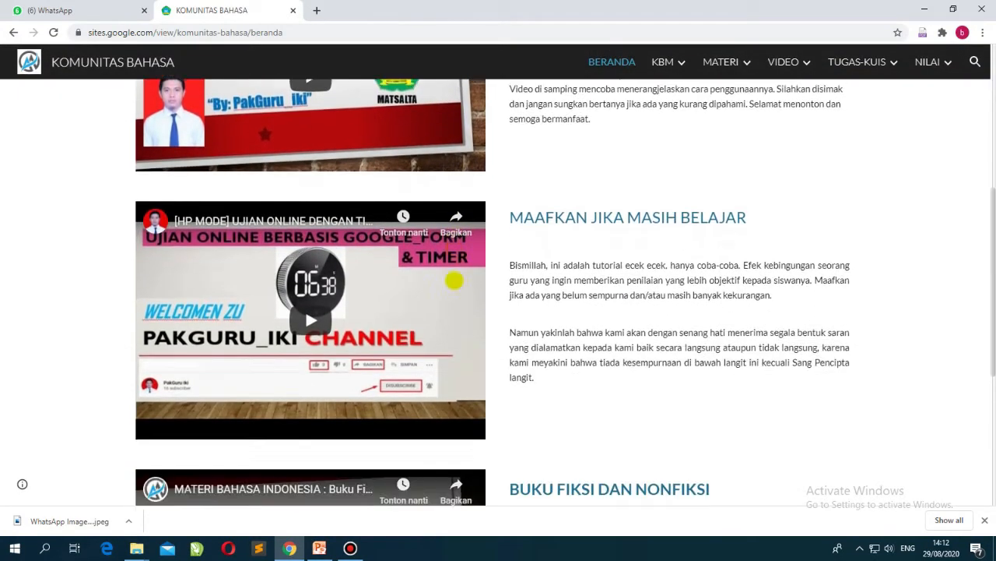
scroll(454, 280, "up", 9)
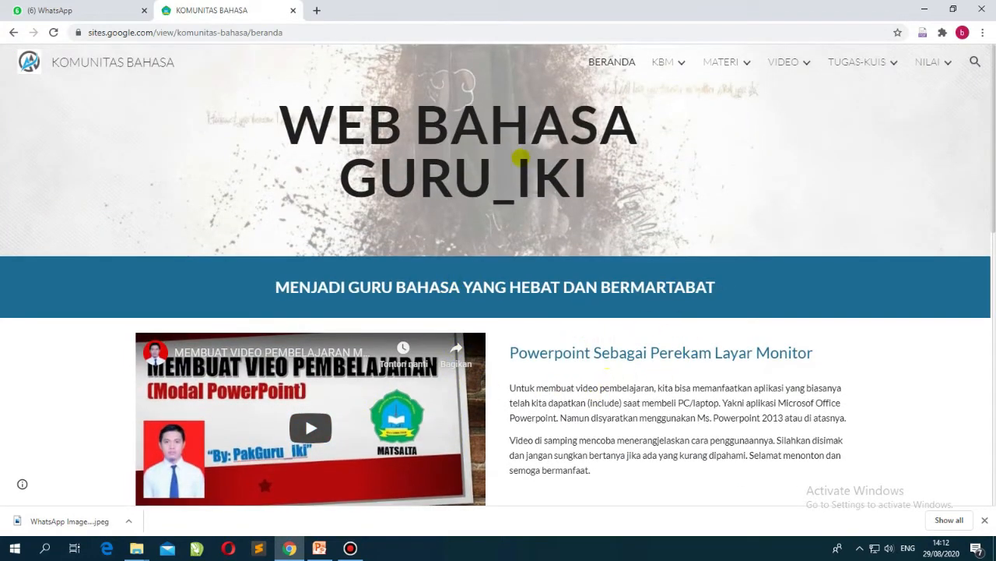
left_click(681, 62)
Close the KOMUNITAS BAHASA site and open Gmail in a new tab
left_click(293, 10)
left_click(167, 11)
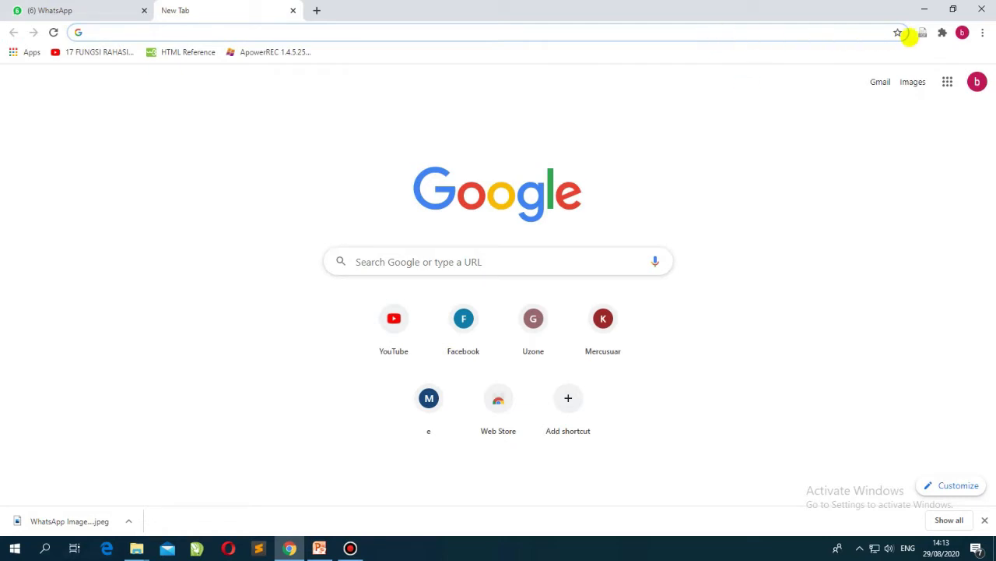
type("GM")
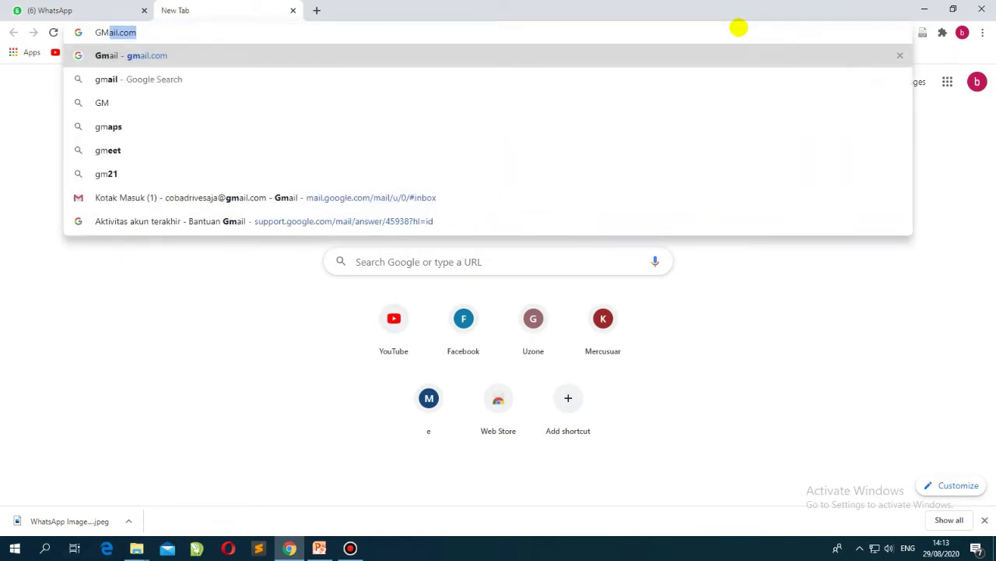
key("Return")
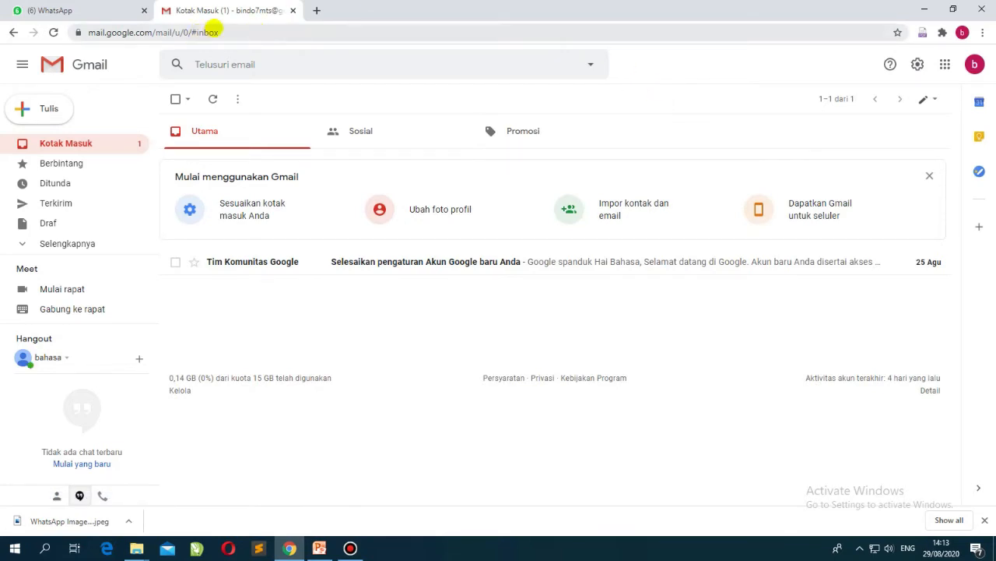
Go to Google Drive in the same tab and dismiss the Drive for desktop offer
left_click(260, 33)
type("dr")
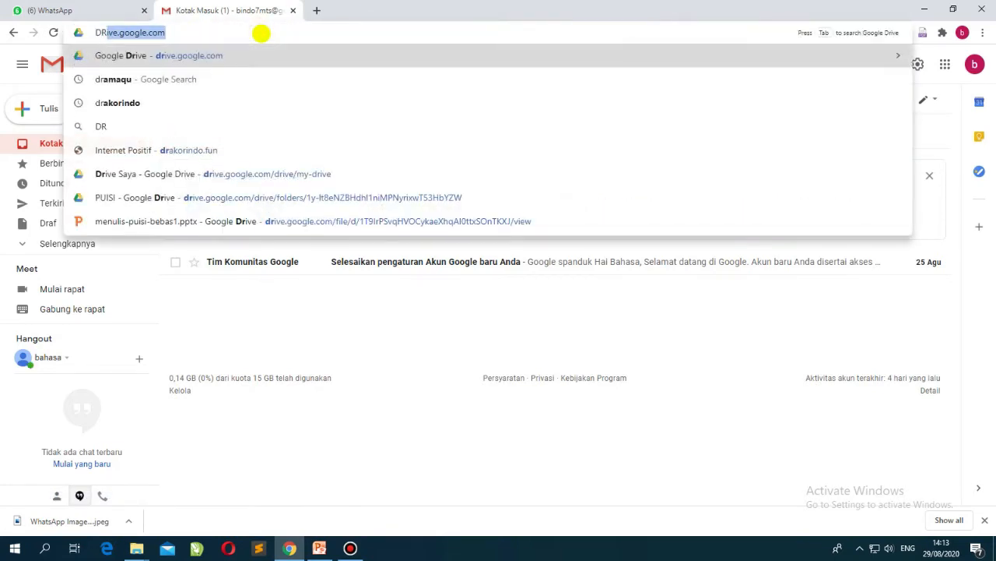
key("Return")
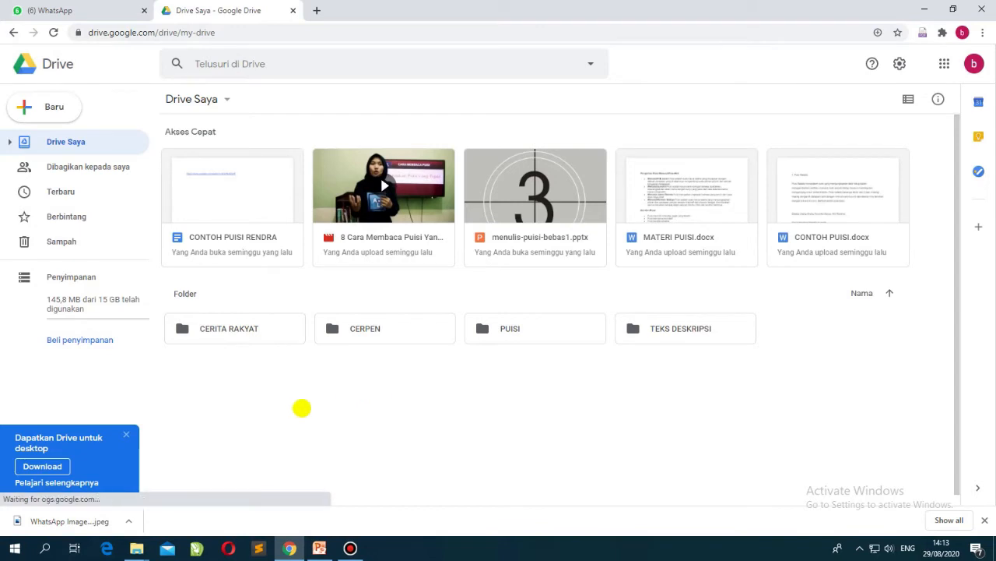
left_click(125, 435)
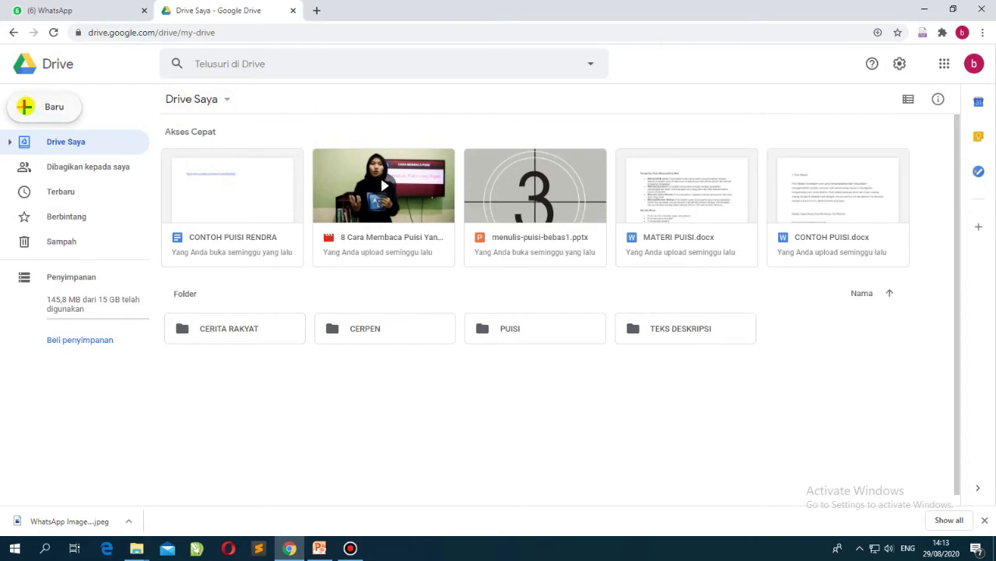
Create a blank Google Sites site from Drive's new-item options and close its editor
left_click(28, 105)
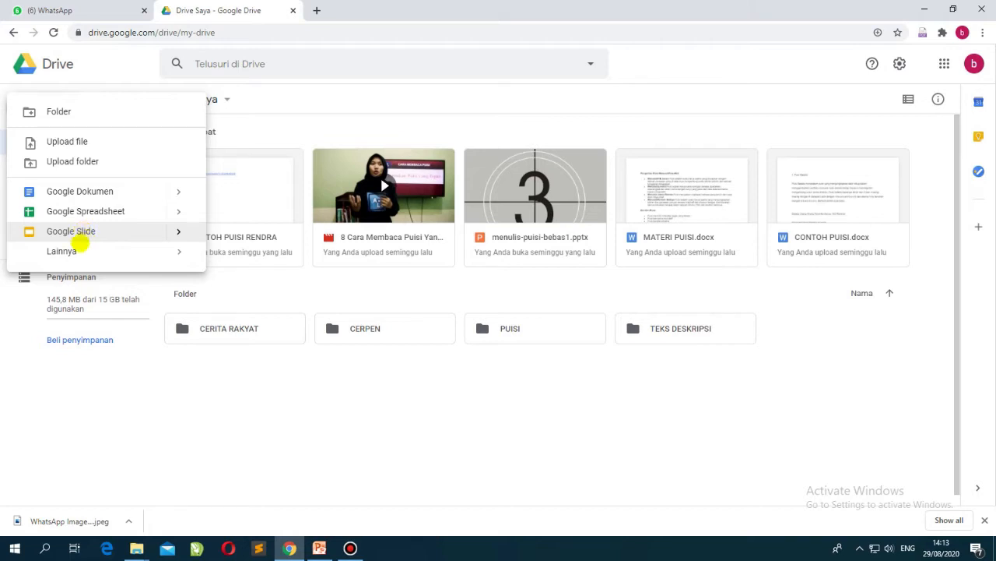
mouse_move(67, 250)
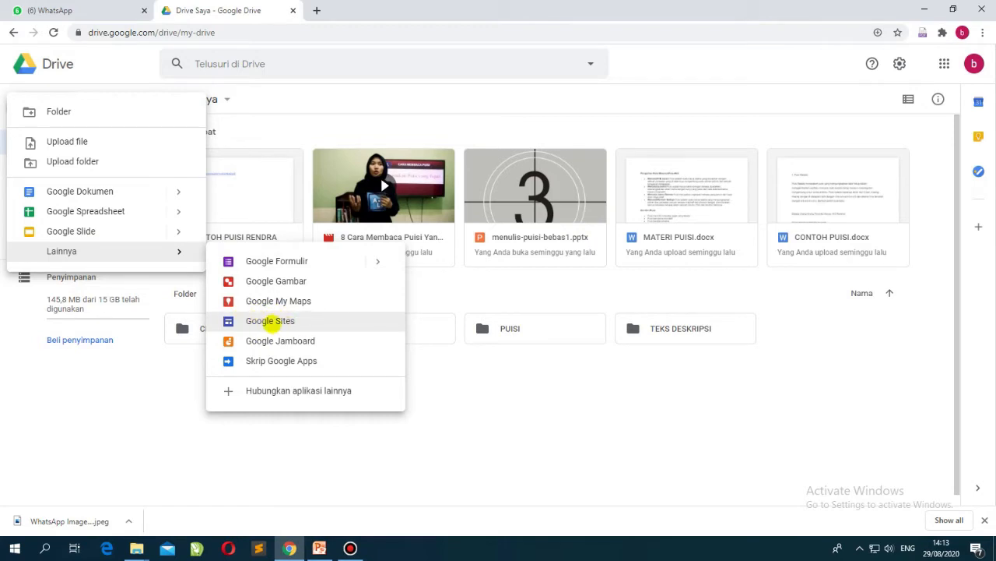
left_click(288, 317)
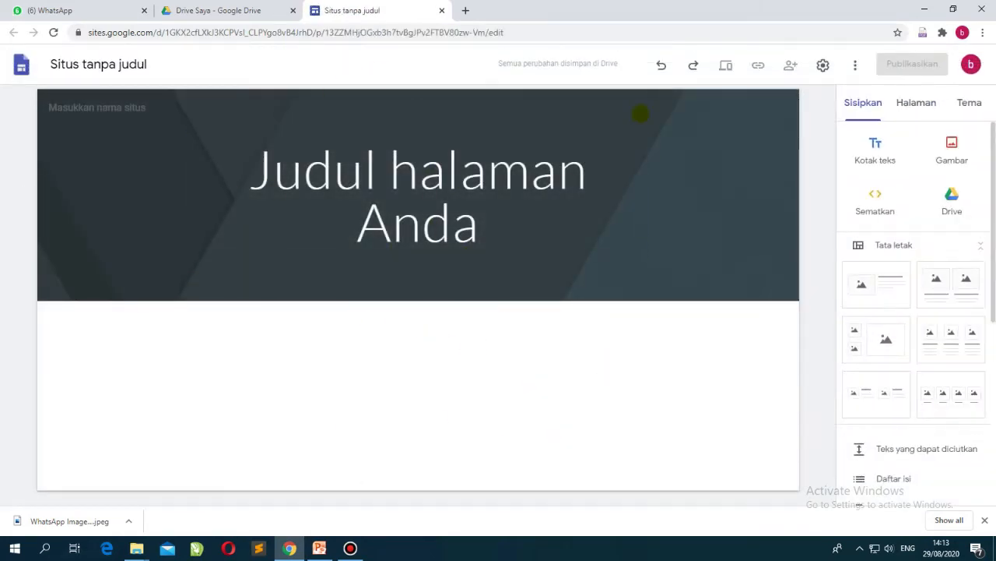
left_click(441, 11)
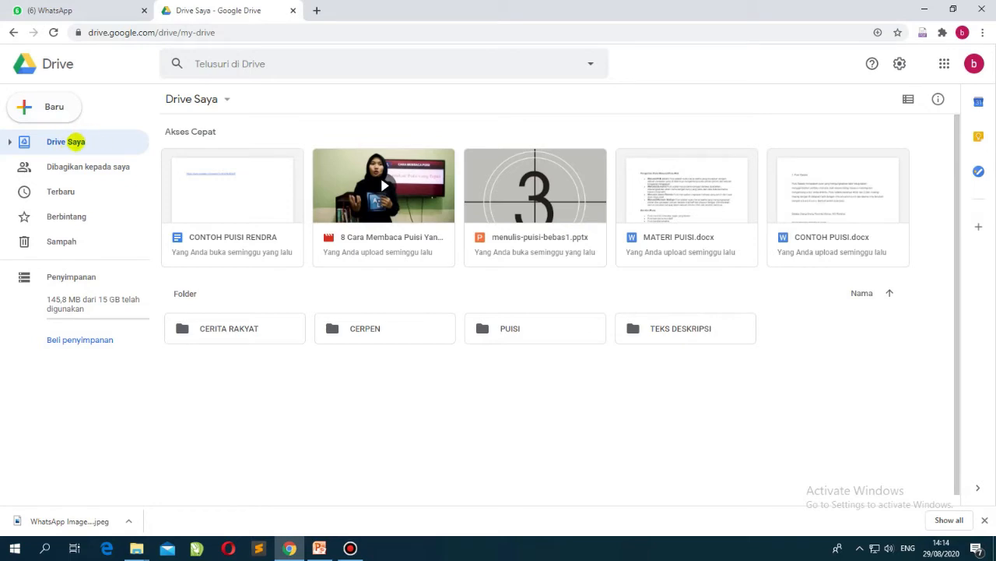
Create another blank Google Sites site from the empty area of Drive Saya and close its editor
right_click(479, 429)
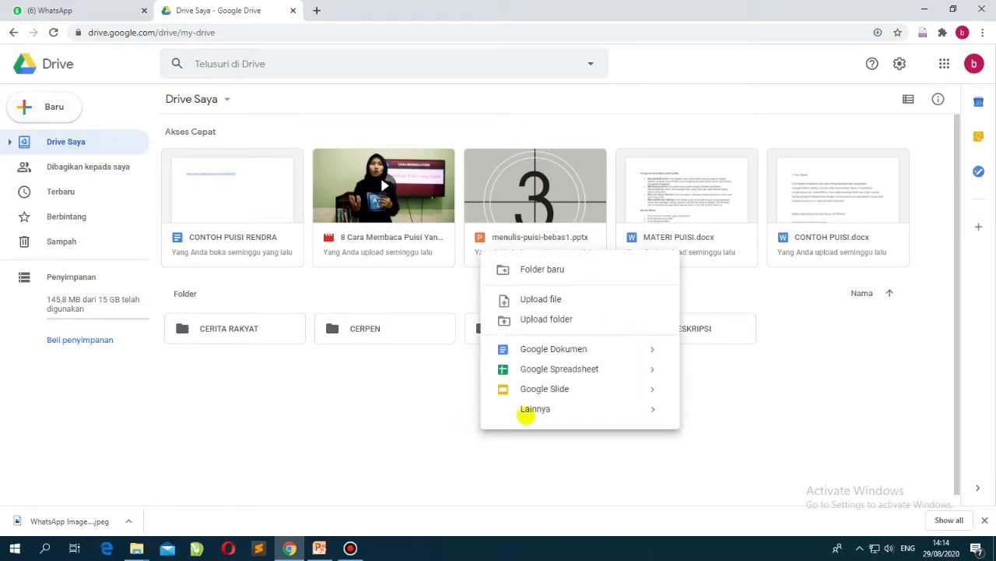
mouse_move(534, 409)
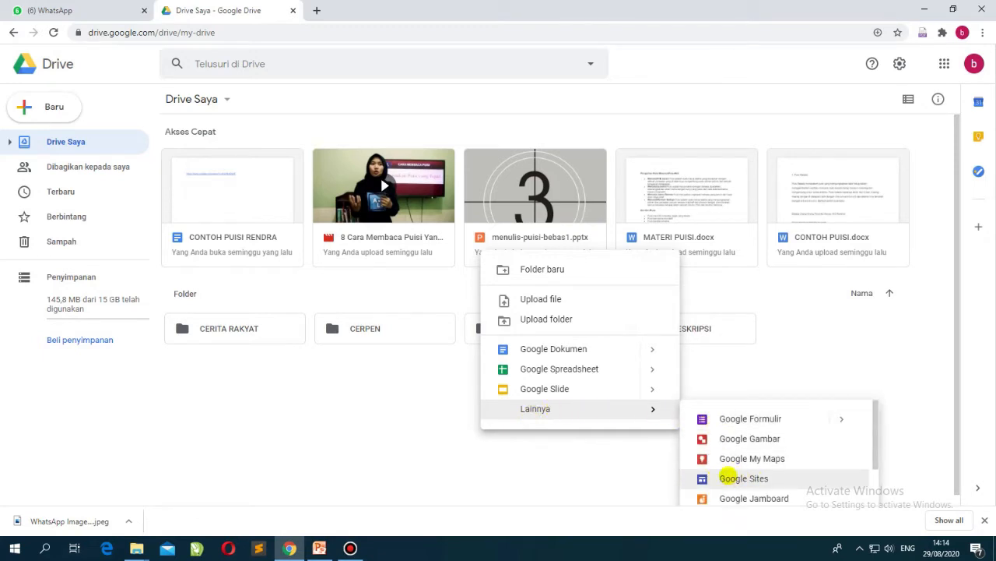
left_click(729, 477)
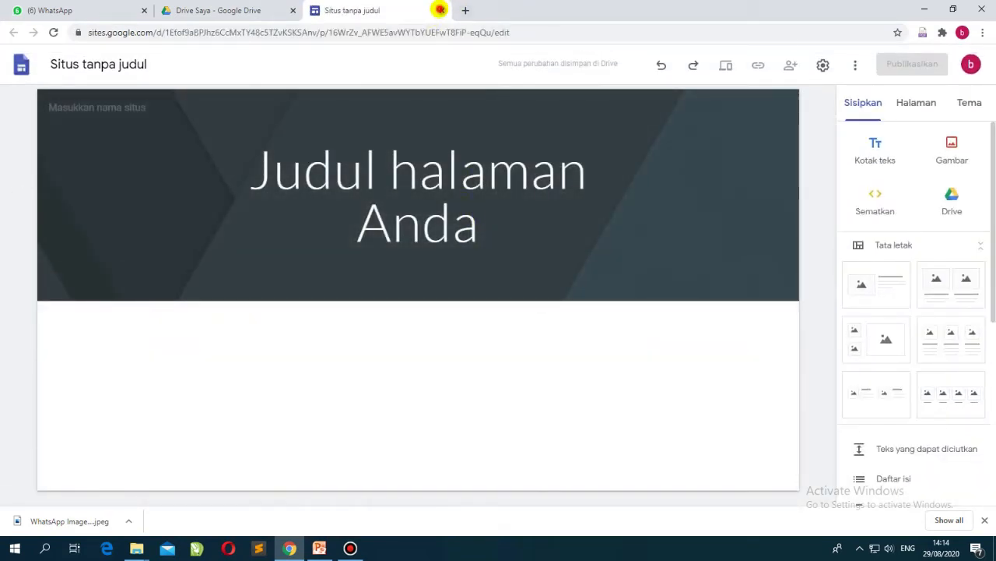
left_click(441, 10)
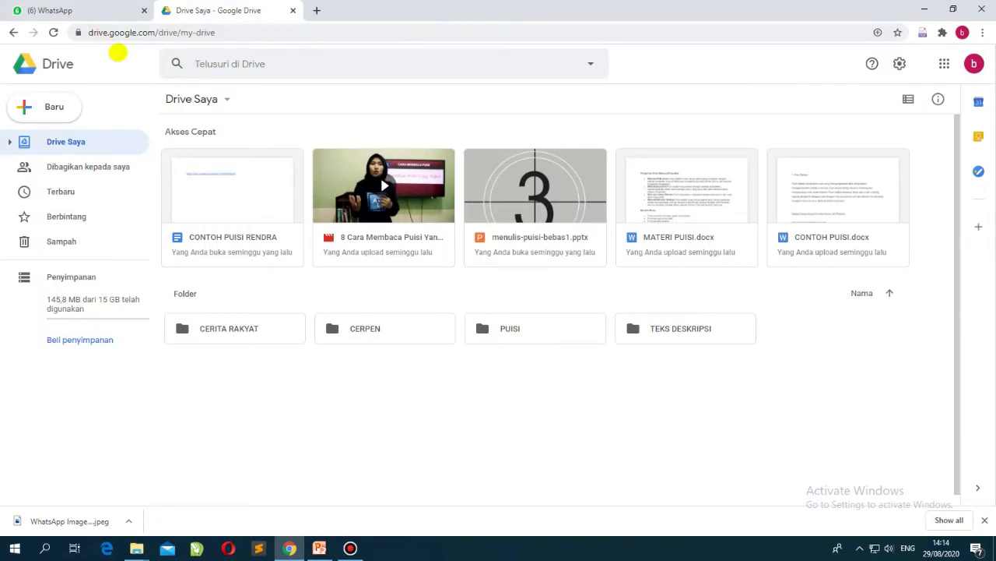
Open sites.google.com in a new tab and create a blank site
left_click(316, 10)
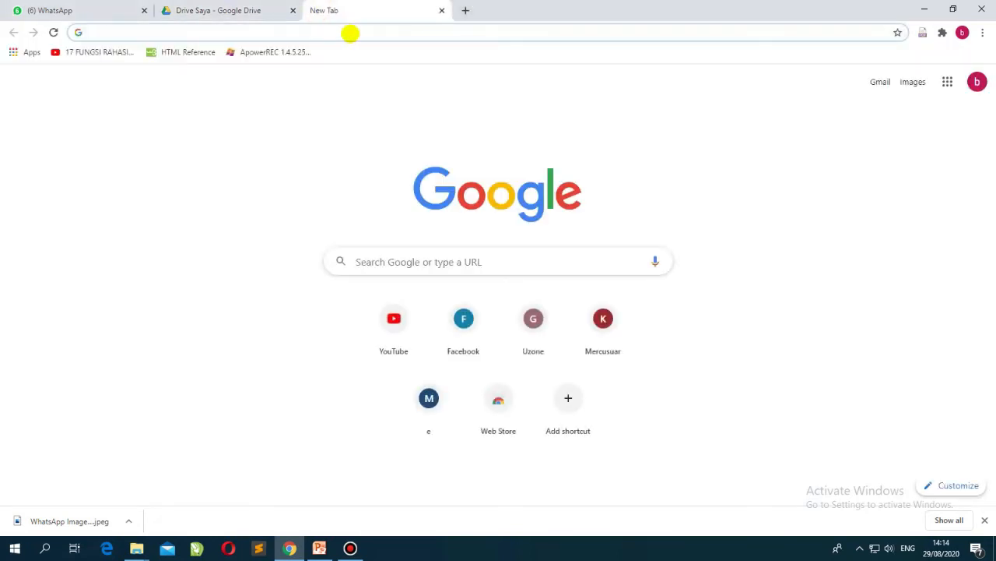
type("S")
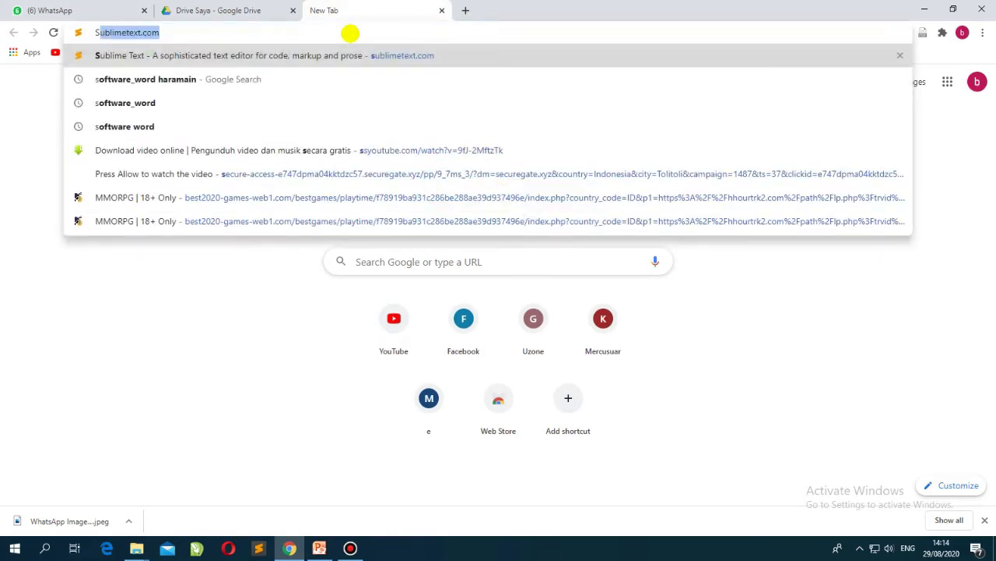
type("ITES")
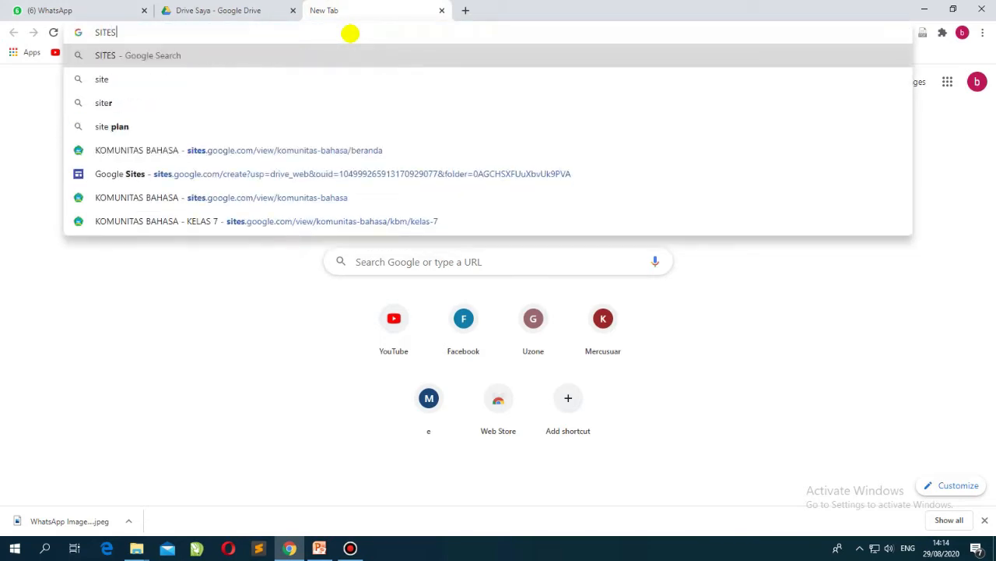
type(".")
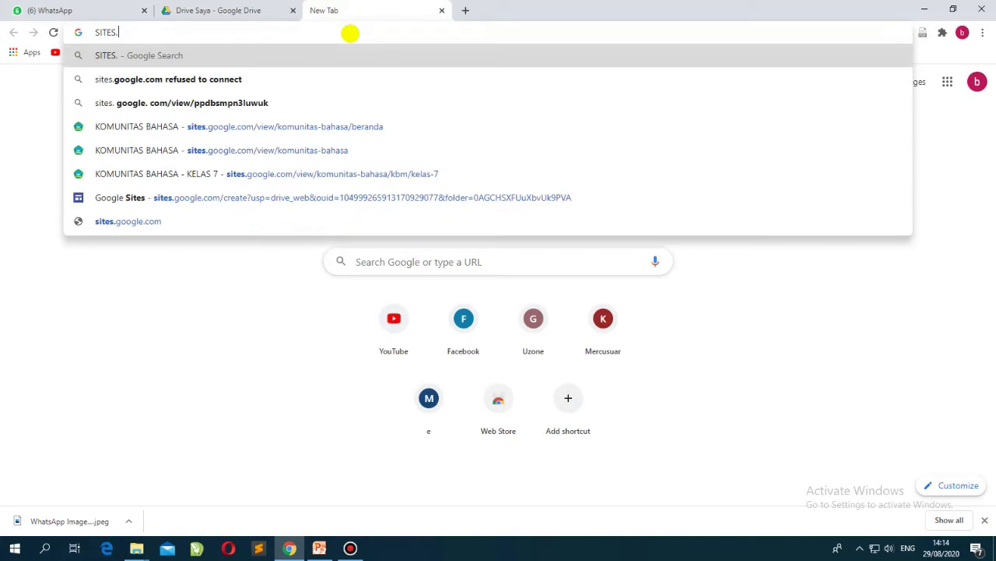
type("GOOGLE")
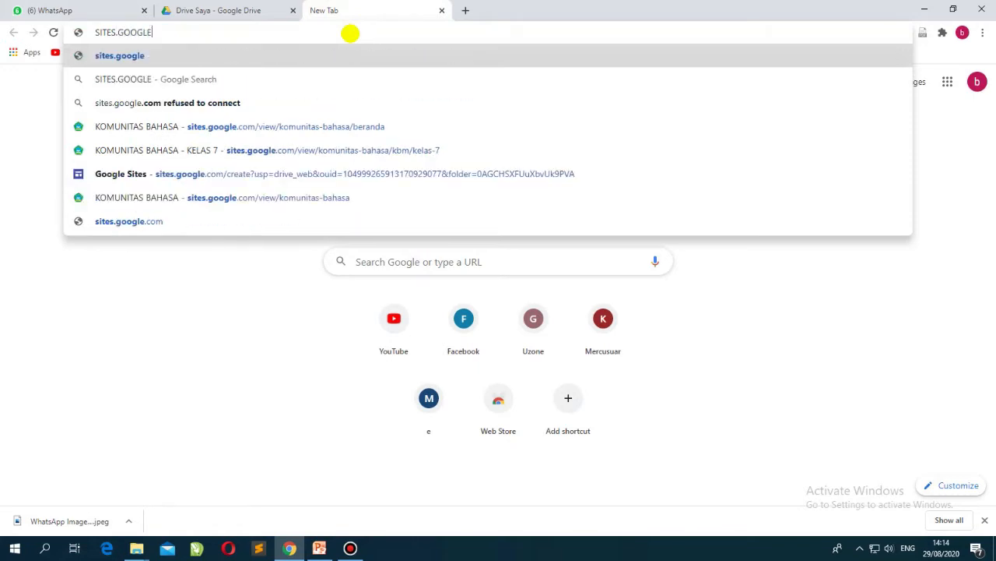
type(".COM")
key("Return")
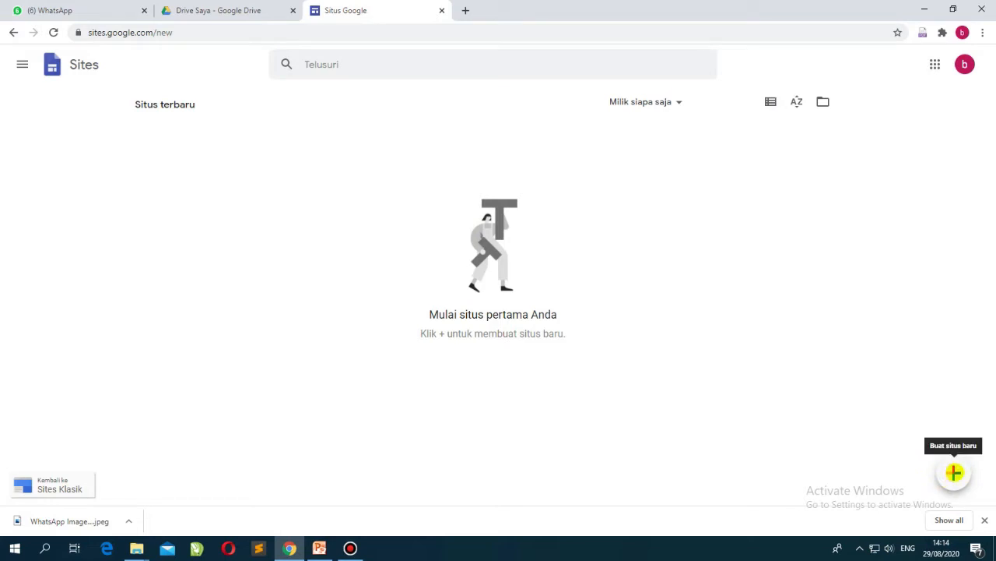
left_click(955, 472)
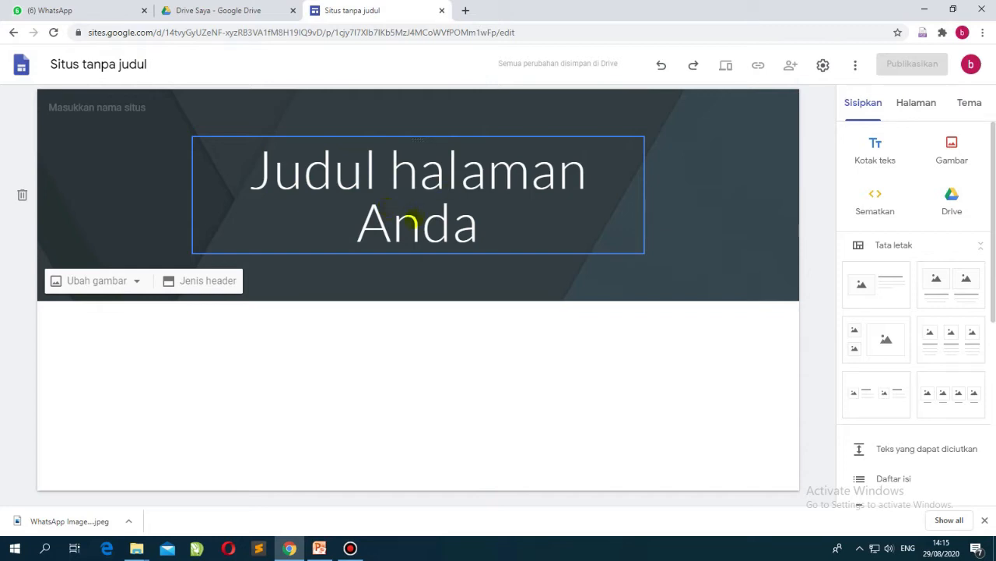
Replace the header's page title with "Web Belajar IPS" and "MATSALTA 7" on a second line
left_click(395, 186)
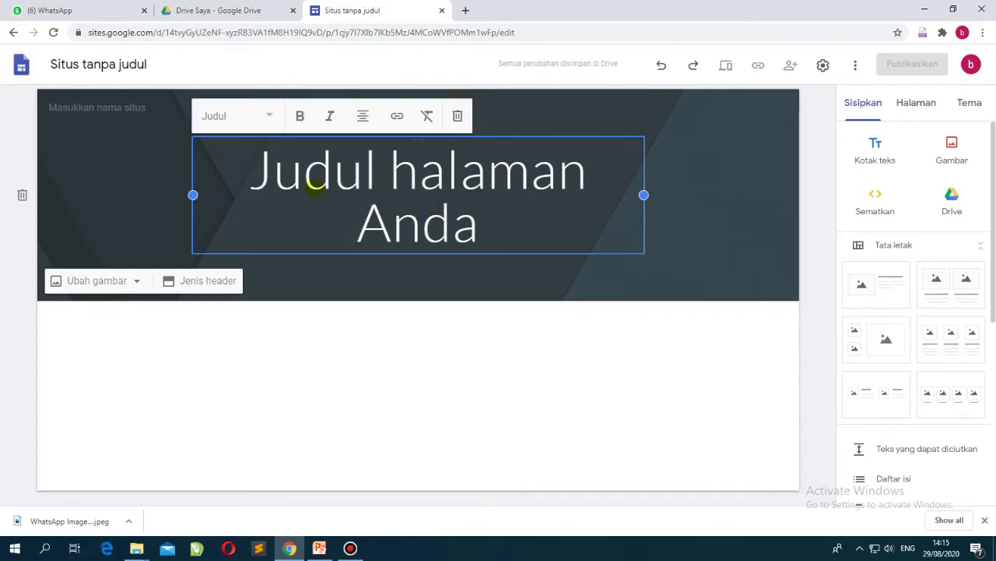
left_click_drag(257, 178, 519, 224)
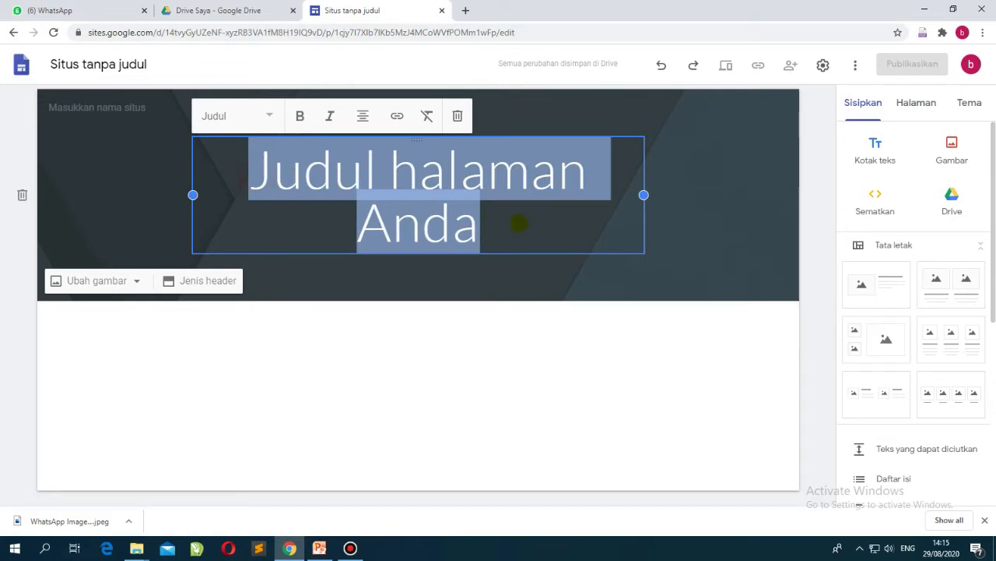
type("web")
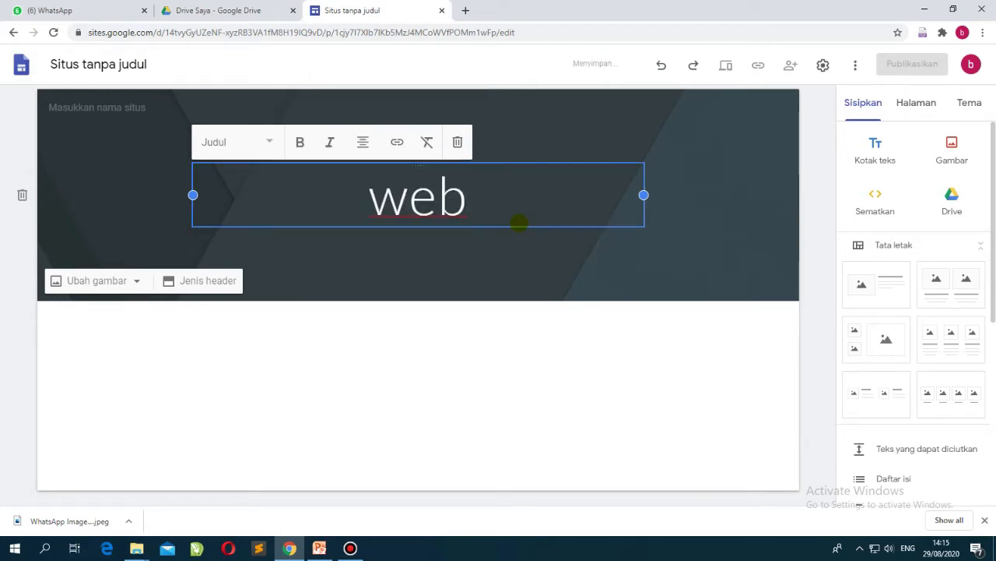
key("ctrl+BackSpace")
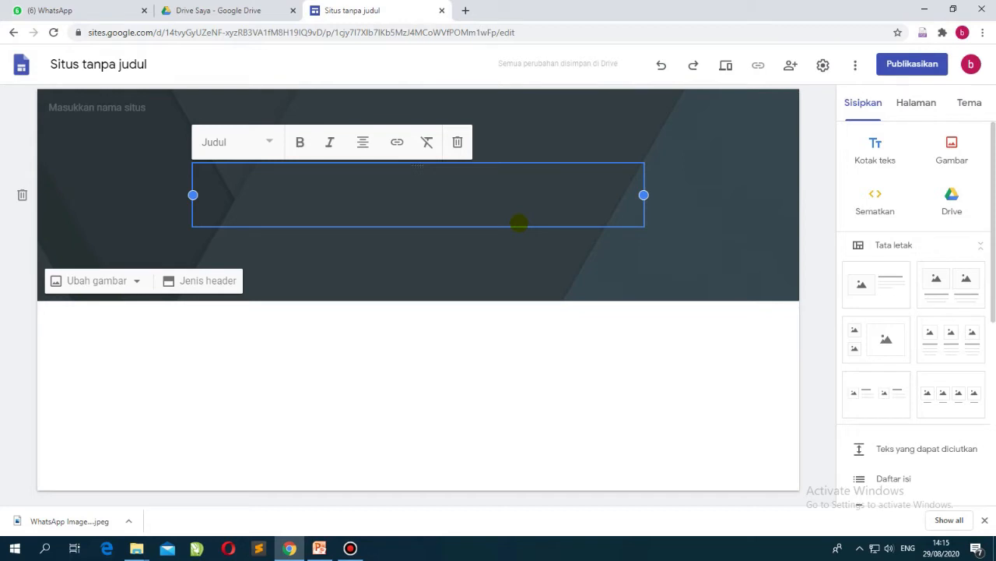
type("website")
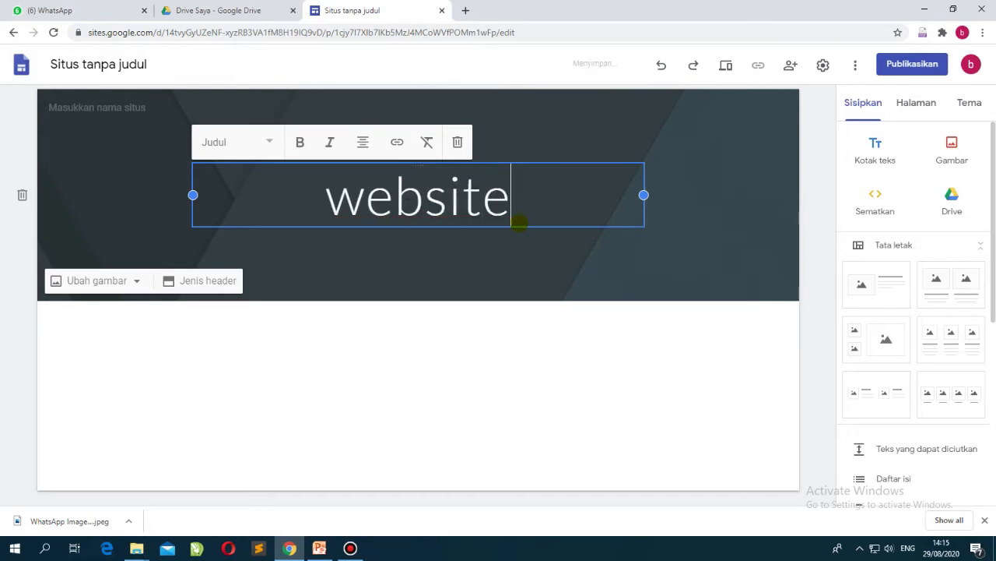
key("ctrl+a")
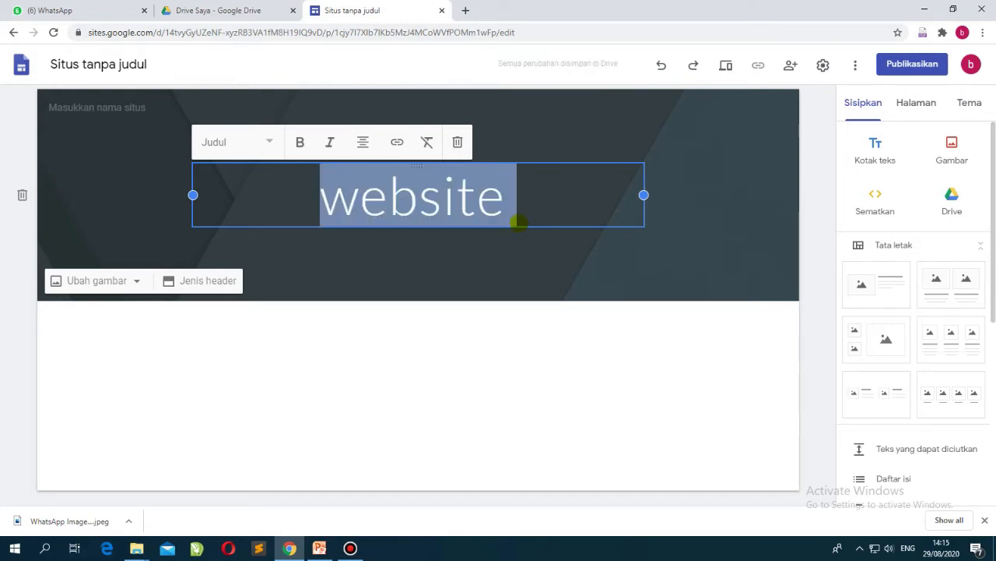
type("Web Be")
type("IPS")
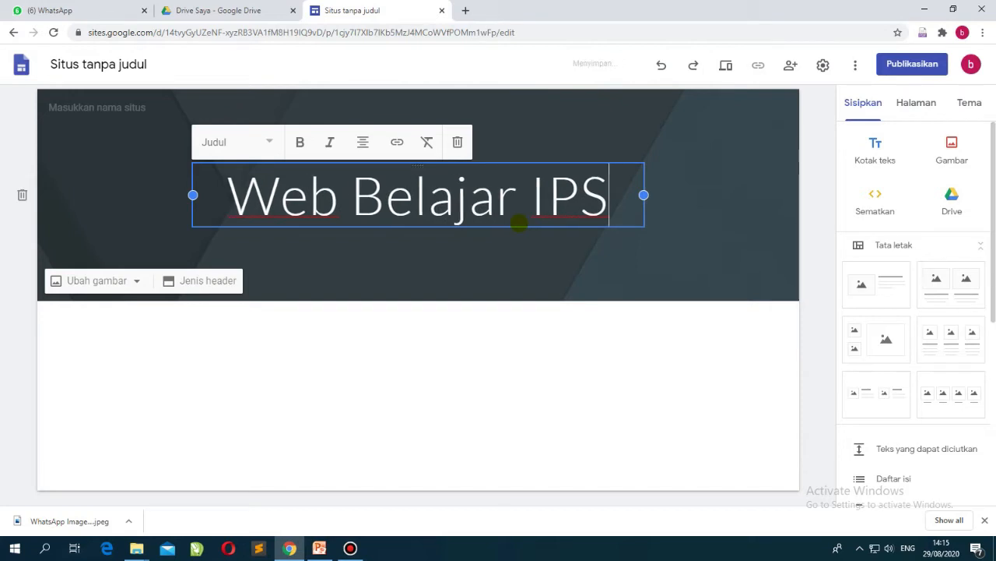
key("Return")
type("MATSALTA 7")
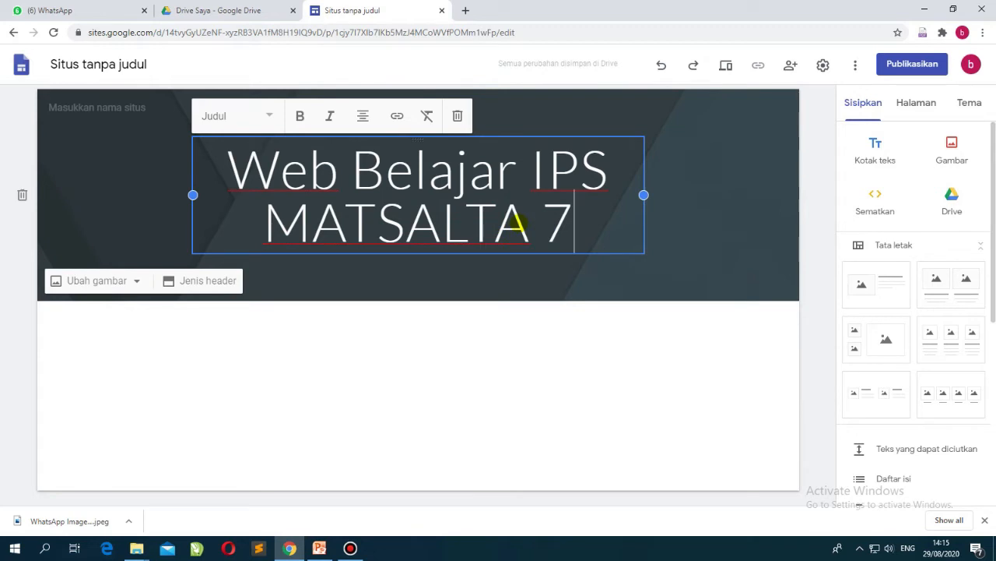
Rewrite "Web Belajar" in the page title in capitals as "WEB BELAJAR" and try to widen the title box
left_click_drag(279, 165, 510, 175)
type("EB BELAJAR")
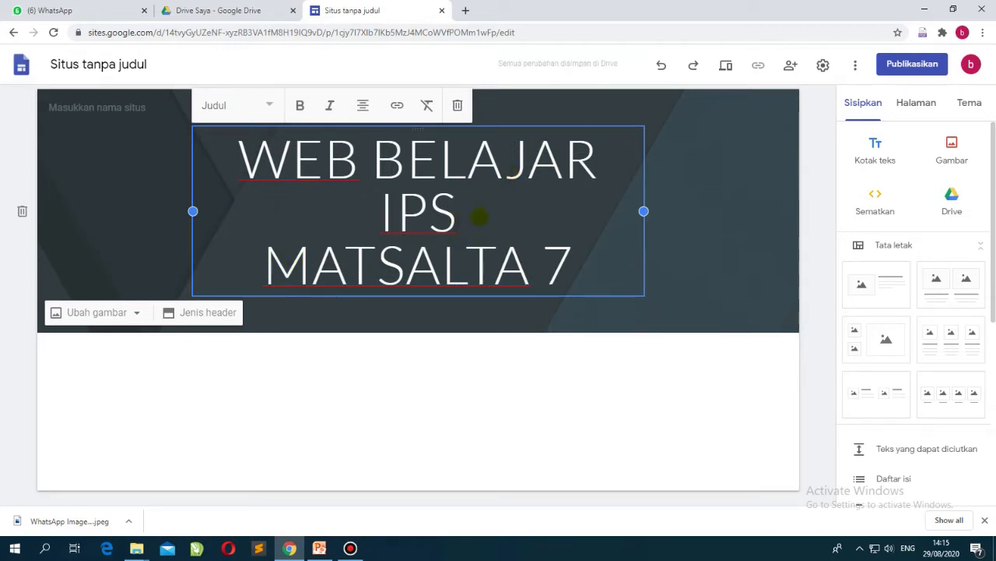
left_click_drag(193, 210, 174, 210)
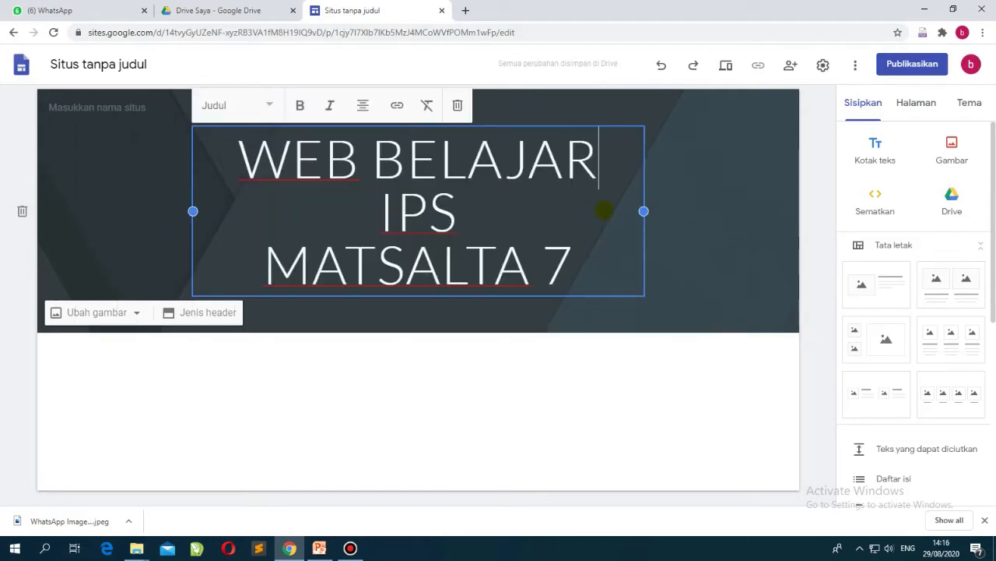
Widen the page title box on both sides so "WEB BELAJAR IPS" fits on one line, and select the whole title text
left_click_drag(644, 210, 718, 204)
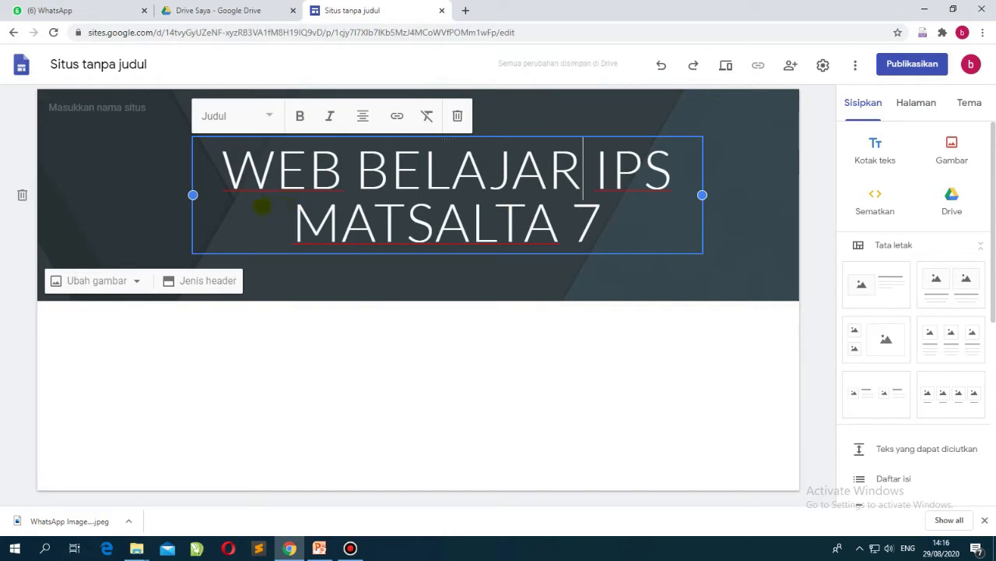
left_click_drag(193, 195, 156, 199)
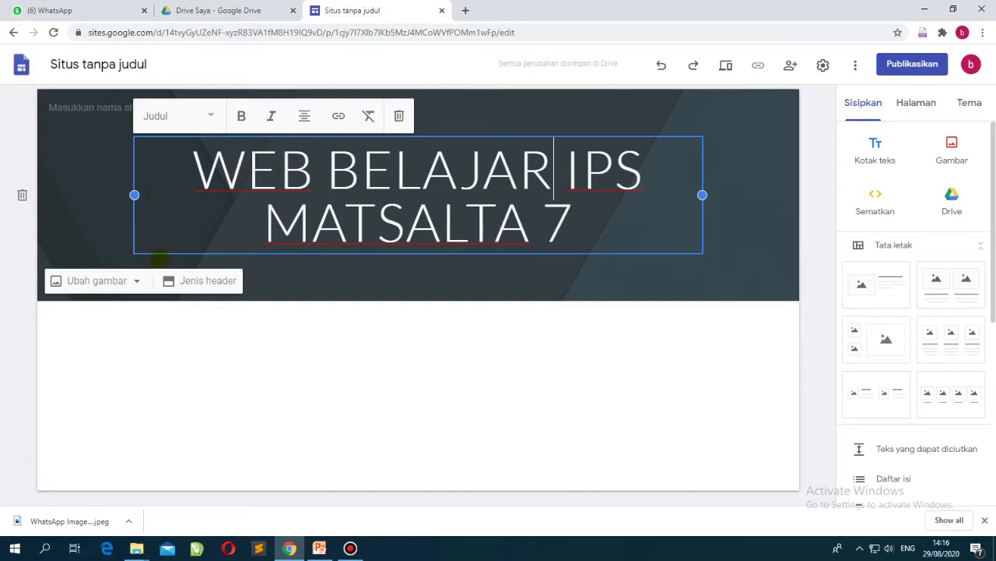
left_click_drag(207, 167, 596, 227)
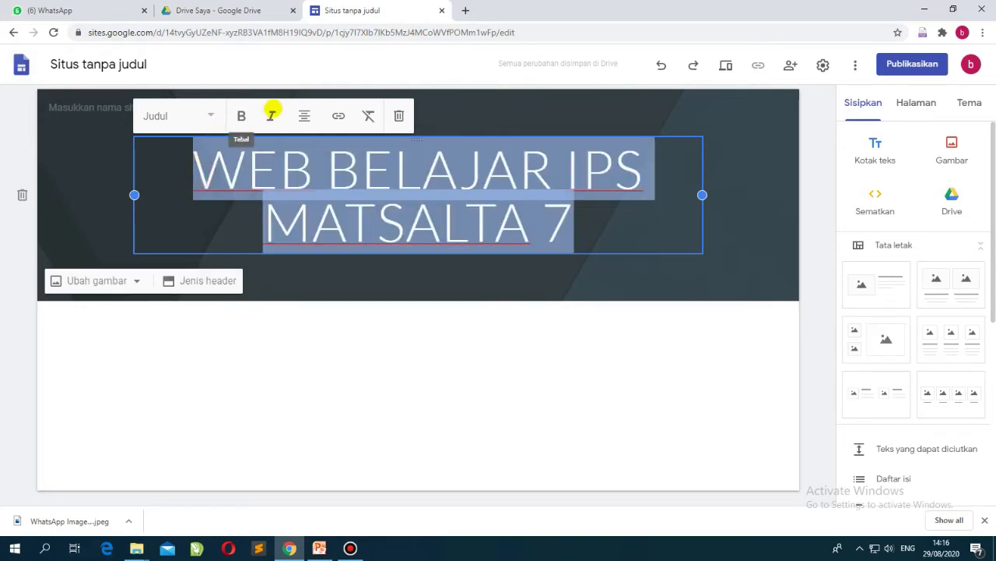
Try the smaller Judul, Subjudul and Kecil text styles on the page title, ending with the largest Judul style
left_click(209, 115)
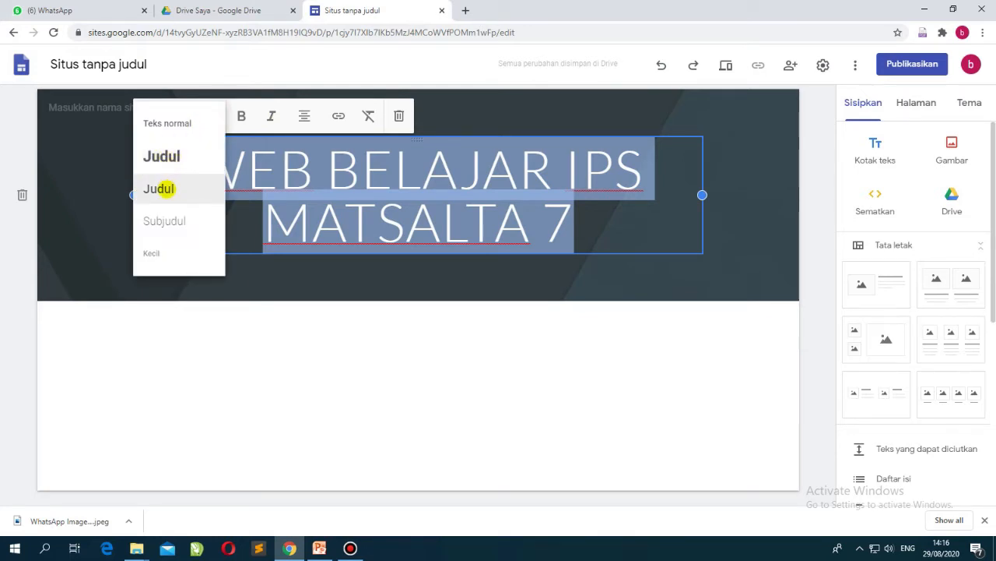
left_click(166, 188)
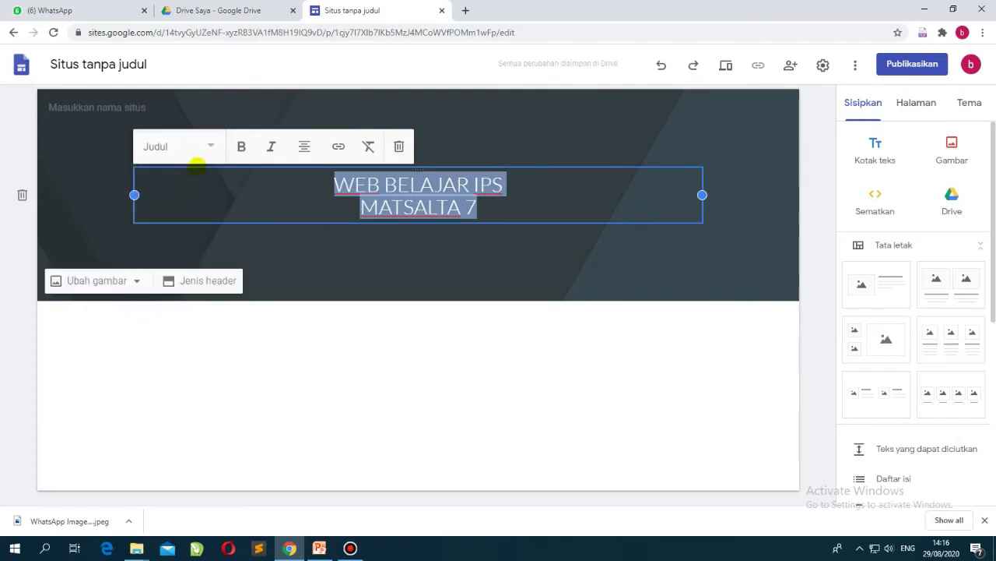
left_click(211, 140)
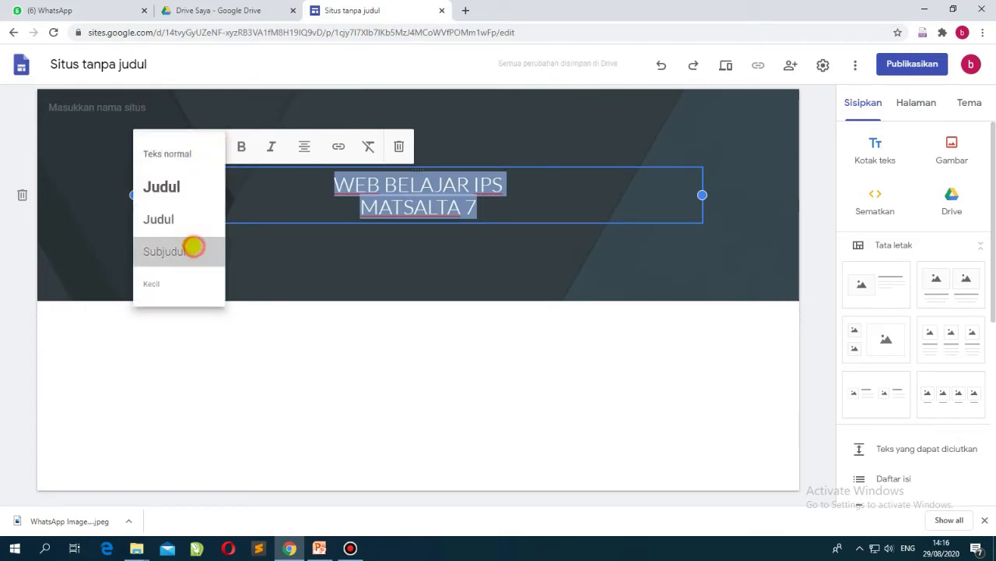
left_click(193, 245)
left_click(204, 153)
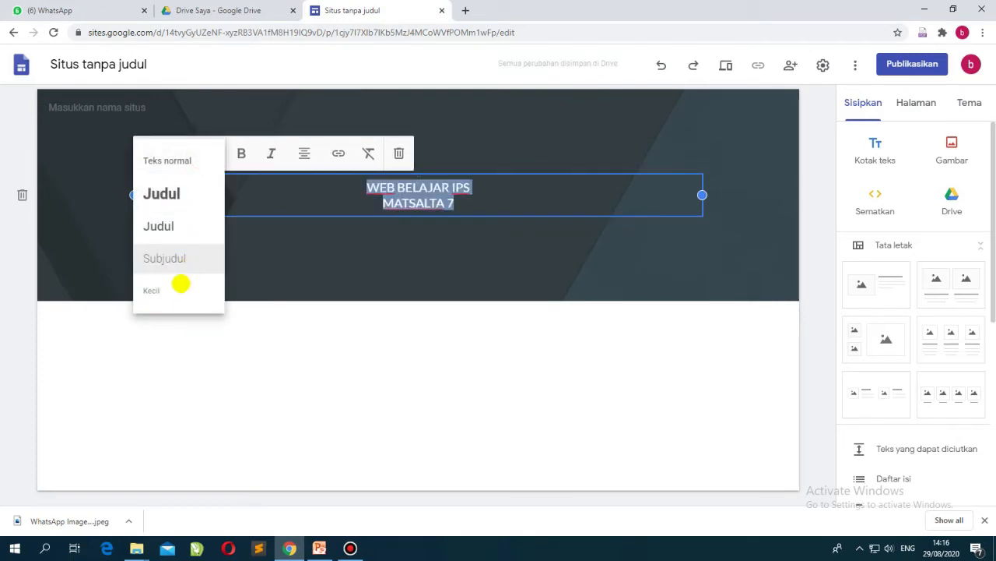
left_click(178, 290)
left_click(207, 160)
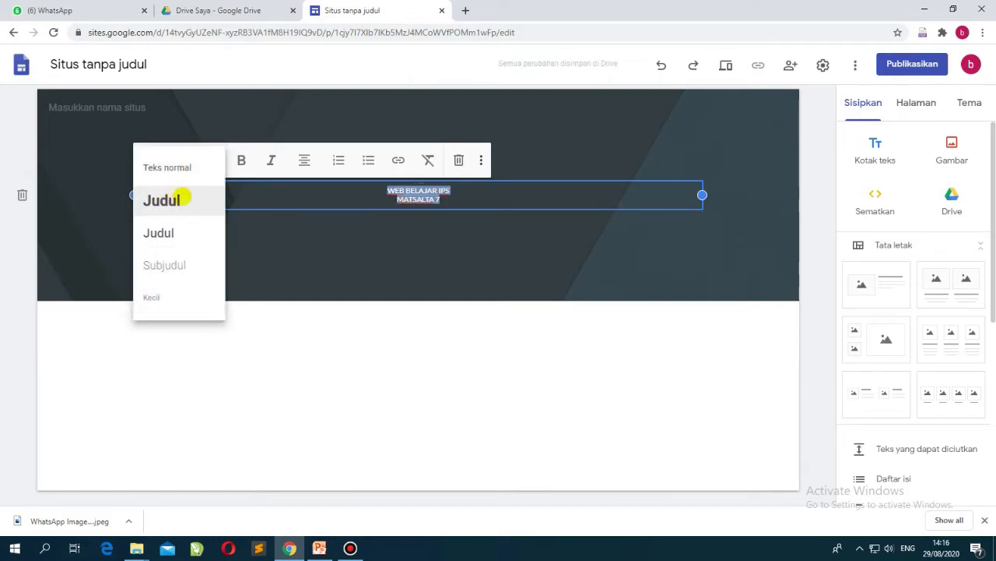
left_click(162, 200)
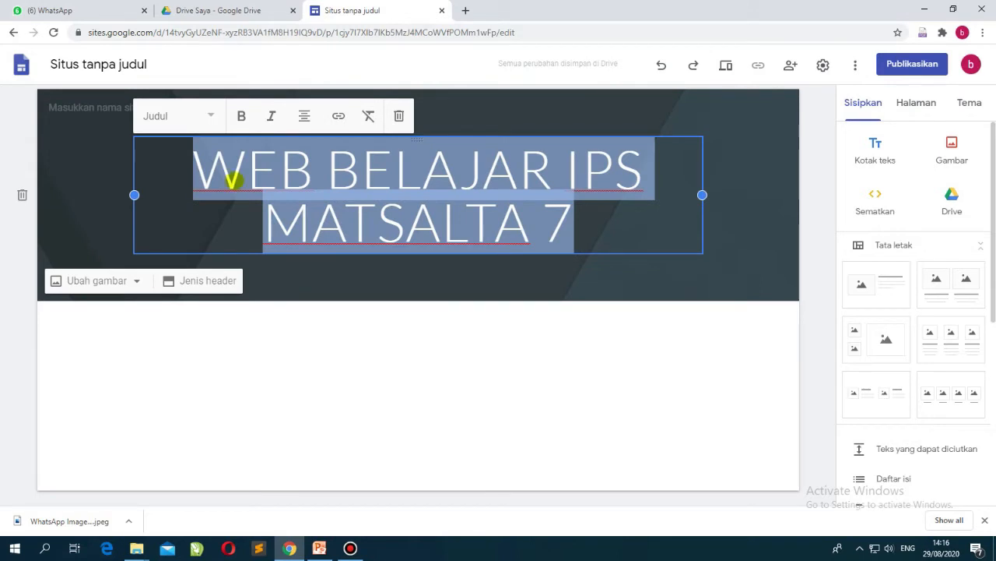
Make the selected page title text bold and deselect it
left_click(241, 117)
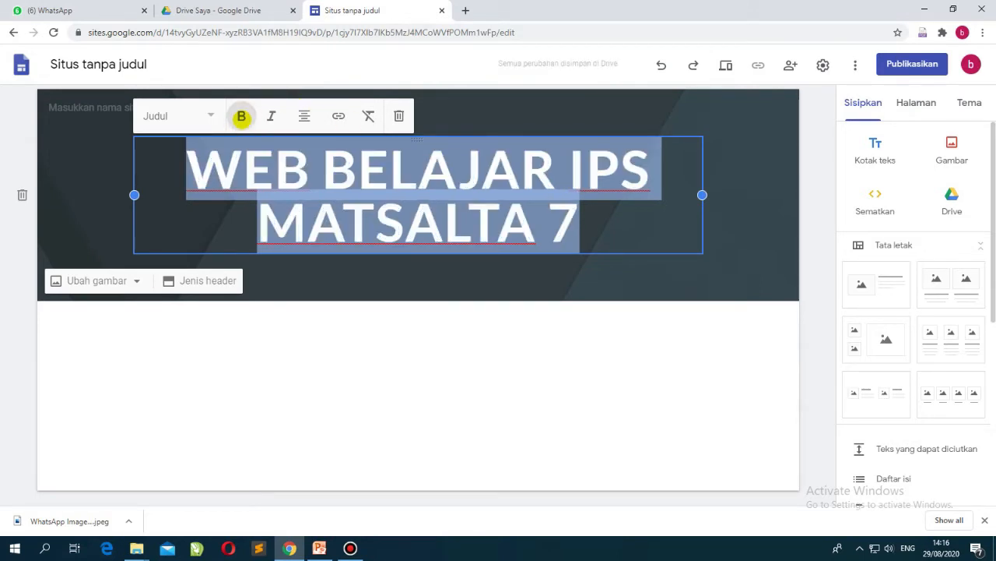
left_click(746, 226)
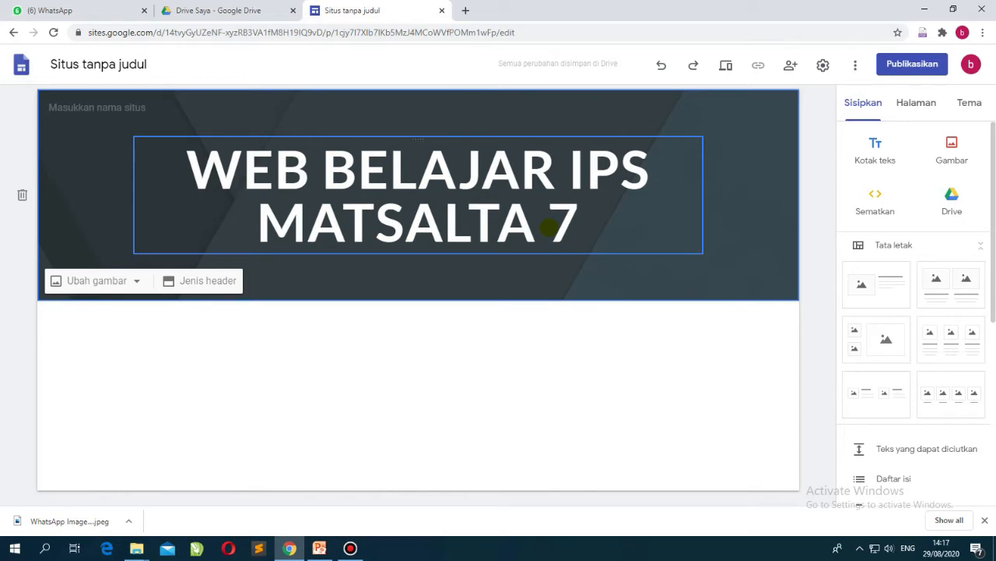
left_click_drag(260, 224, 523, 220)
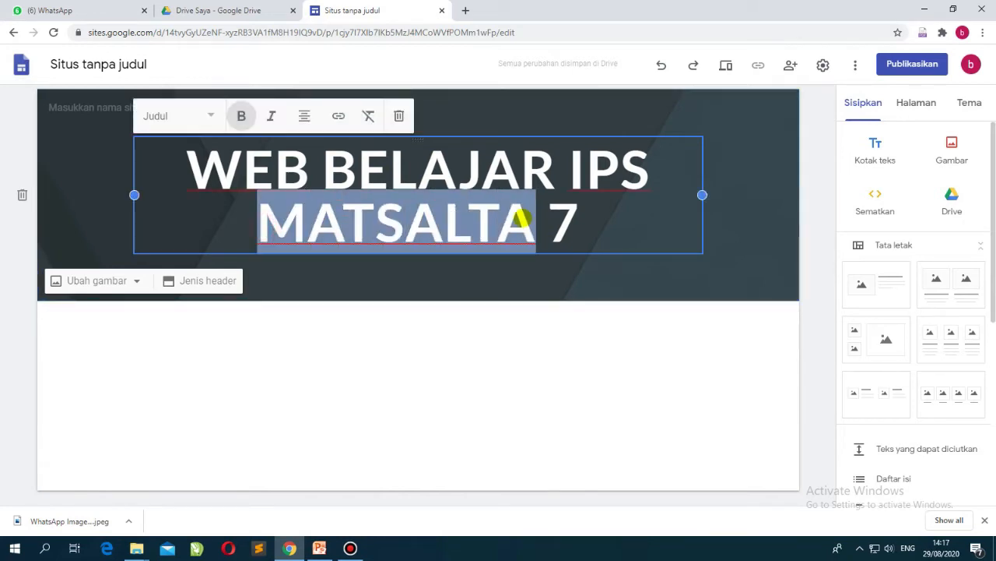
left_click(414, 283)
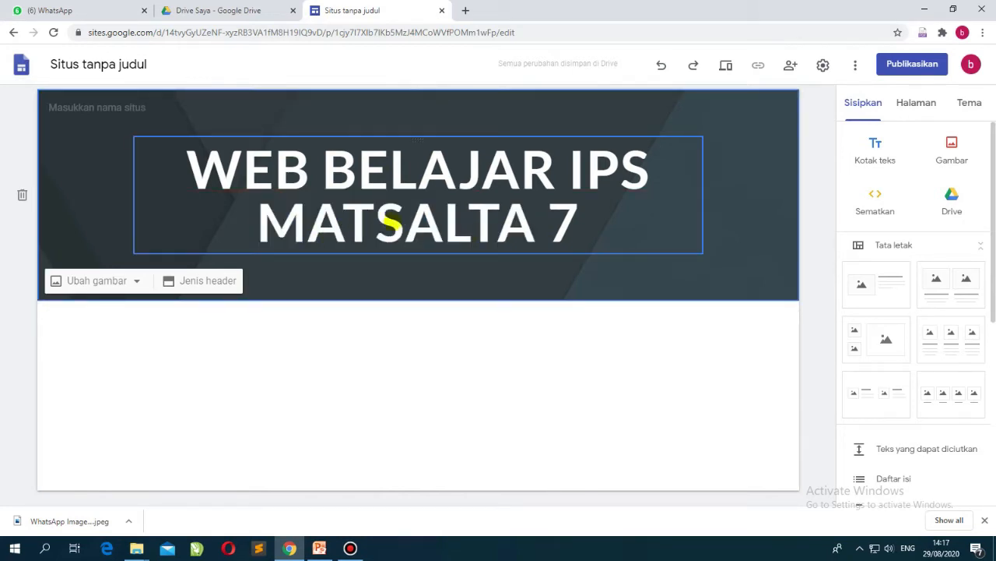
left_click_drag(531, 227, 258, 226)
left_click(455, 266)
Enter "WEB IPS 7" as the site name in the header
left_click(78, 109)
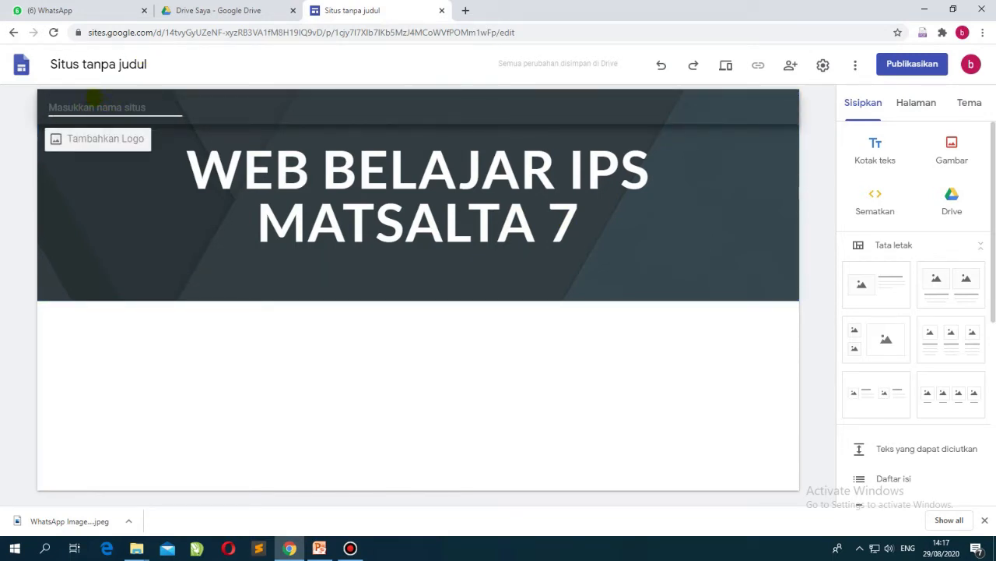
type("WEB IPS 7")
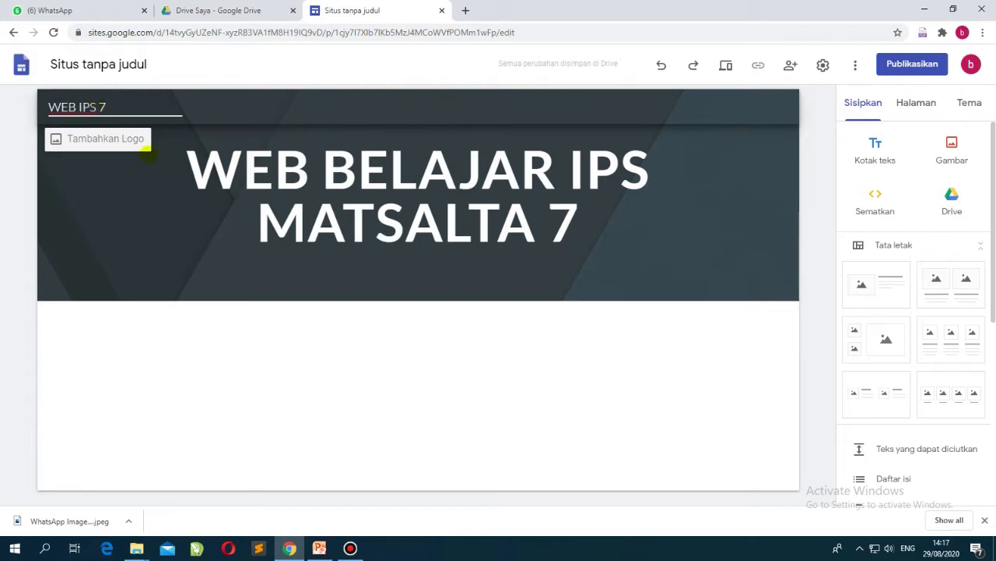
left_click(150, 165)
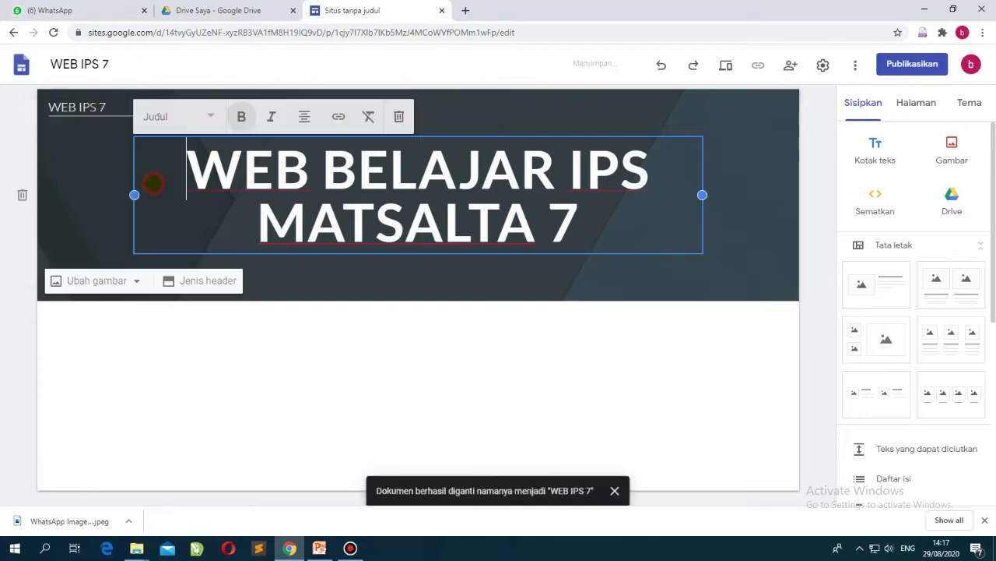
left_click(76, 108)
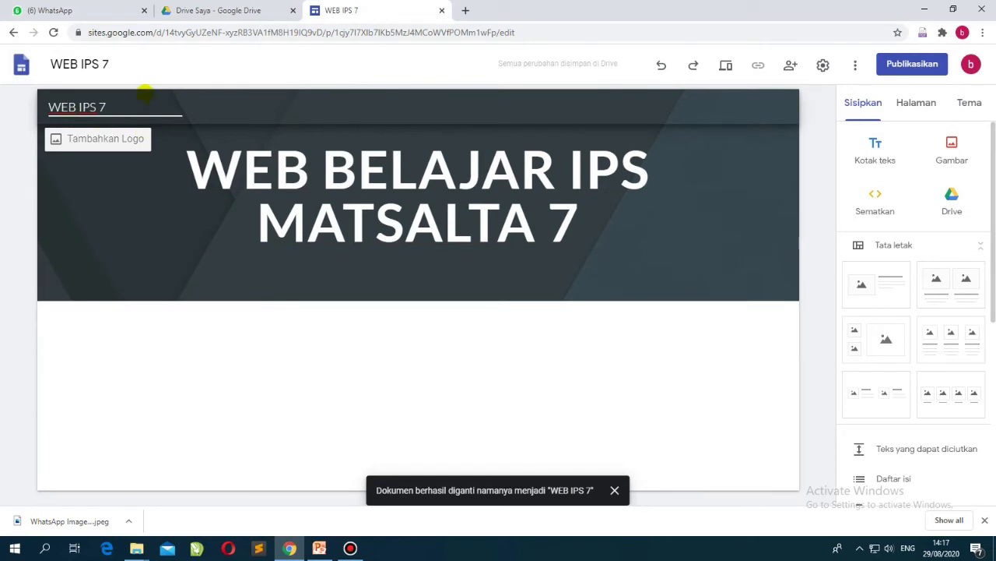
left_click_drag(127, 105, 26, 95)
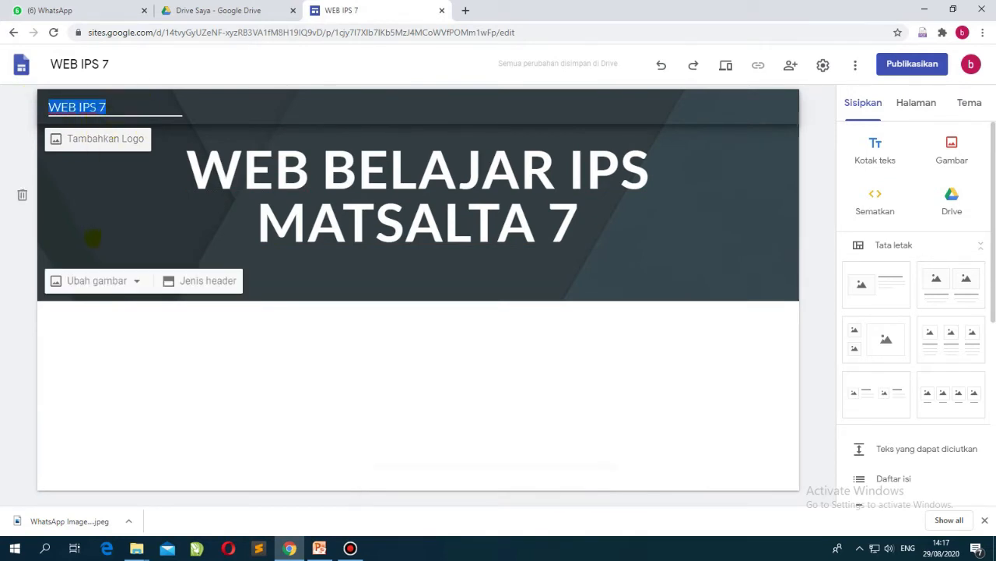
left_click(121, 206)
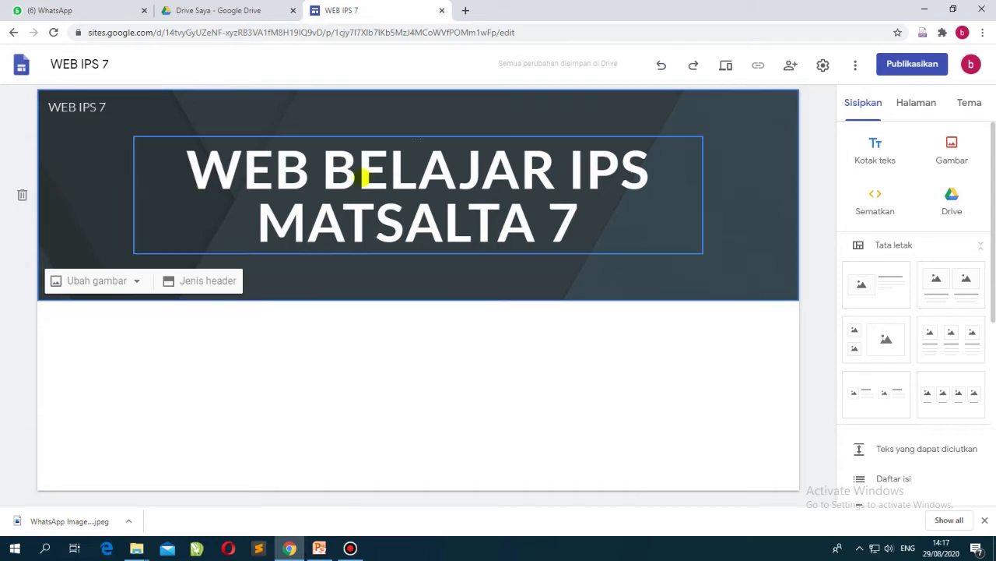
left_click_drag(126, 105, 31, 105)
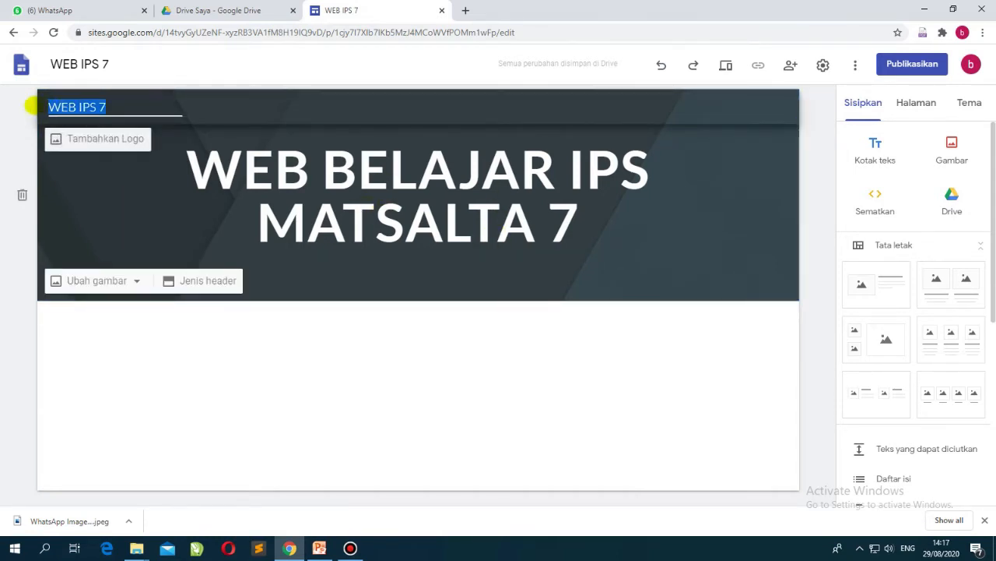
left_click(110, 105)
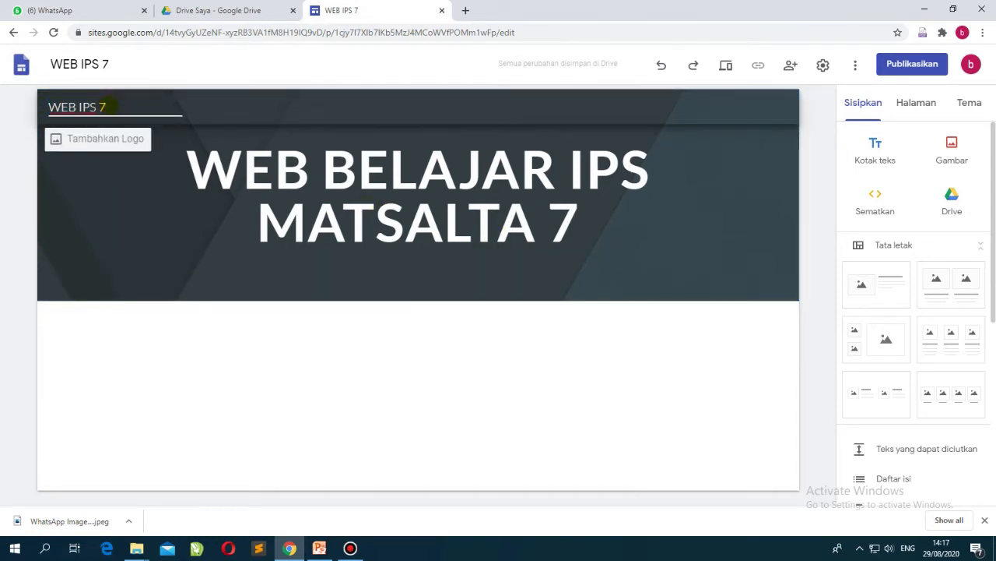
left_click(318, 198)
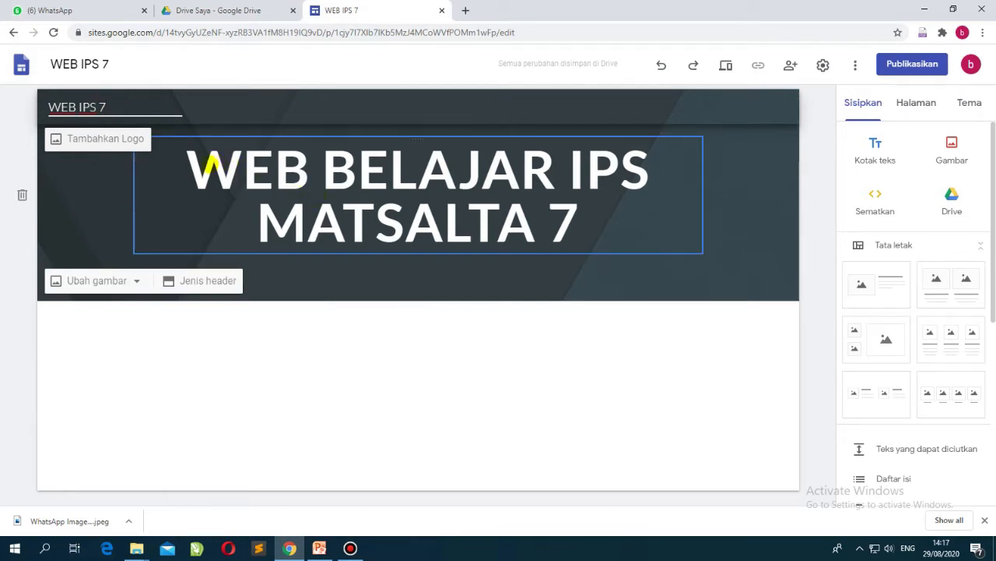
left_click(195, 167)
left_click_drag(195, 167, 590, 206)
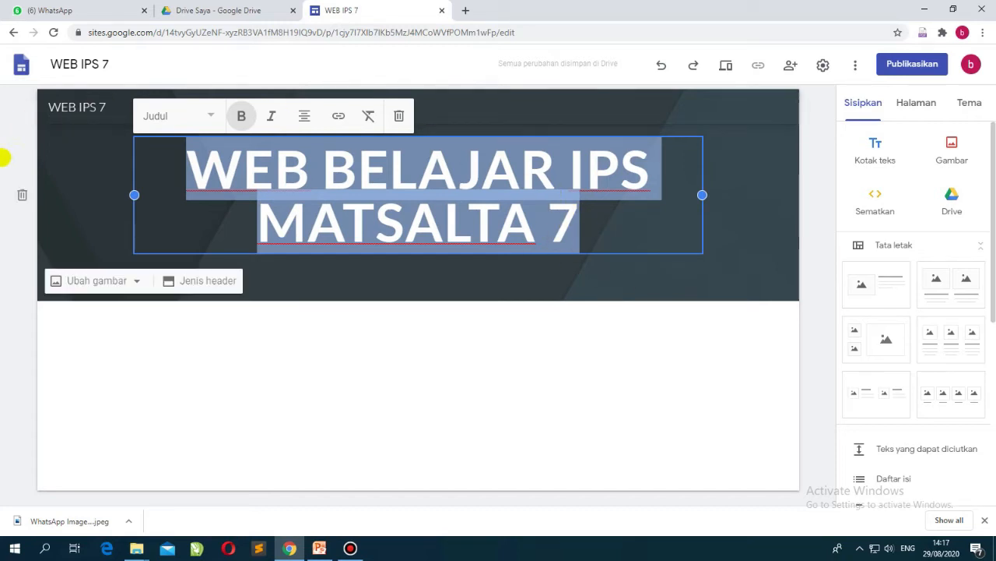
left_click(67, 106)
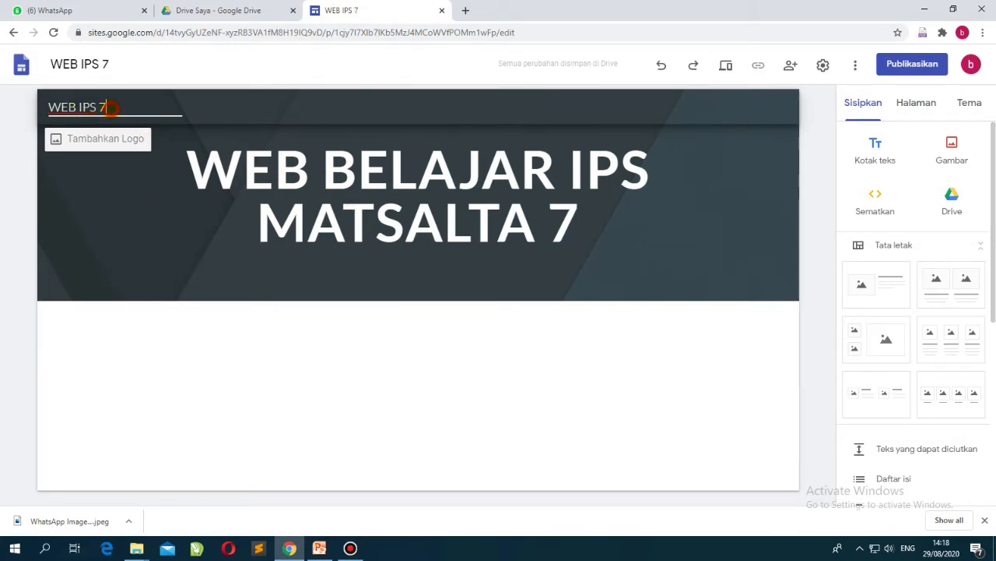
left_click(282, 183)
left_click(95, 107)
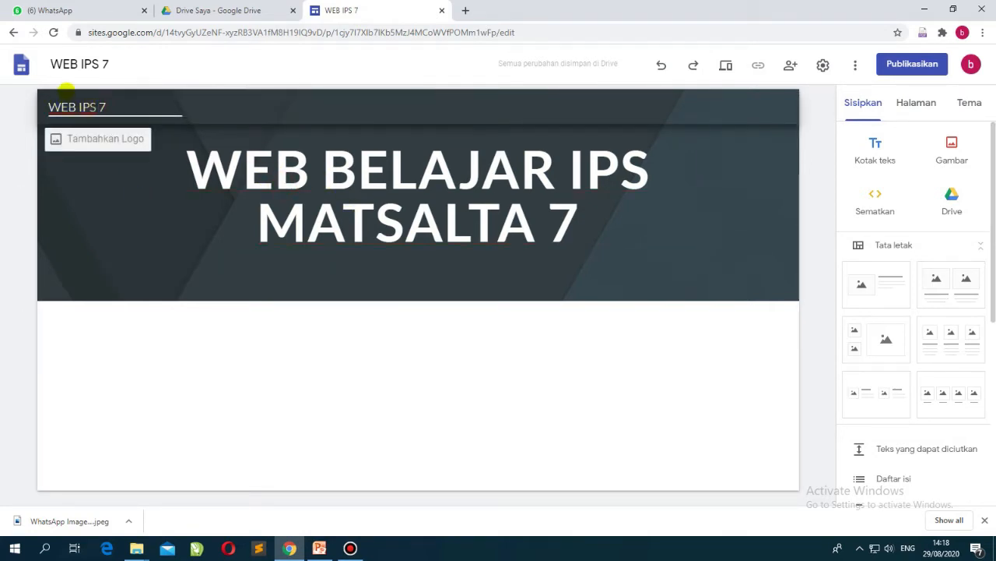
left_click(50, 107)
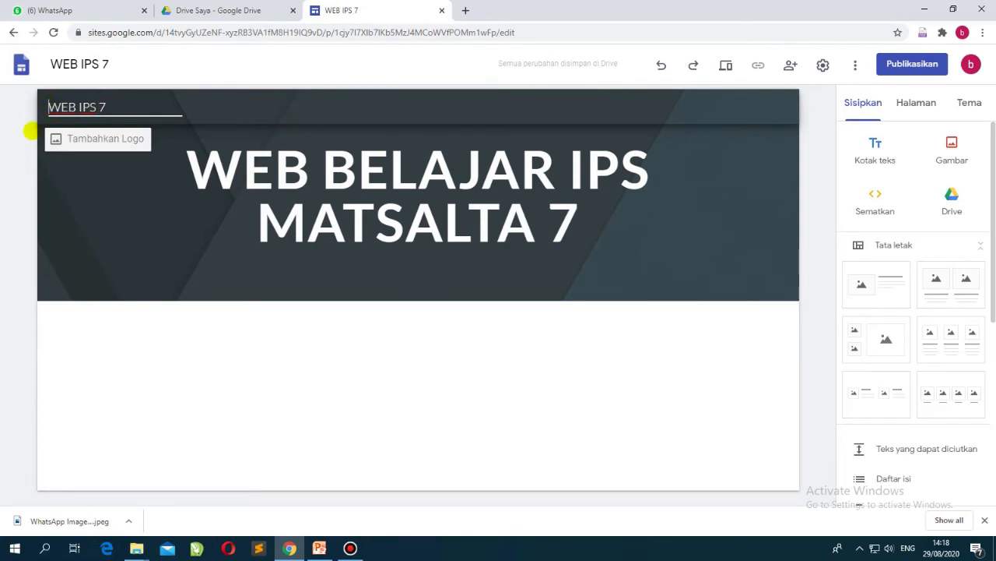
left_click(78, 138)
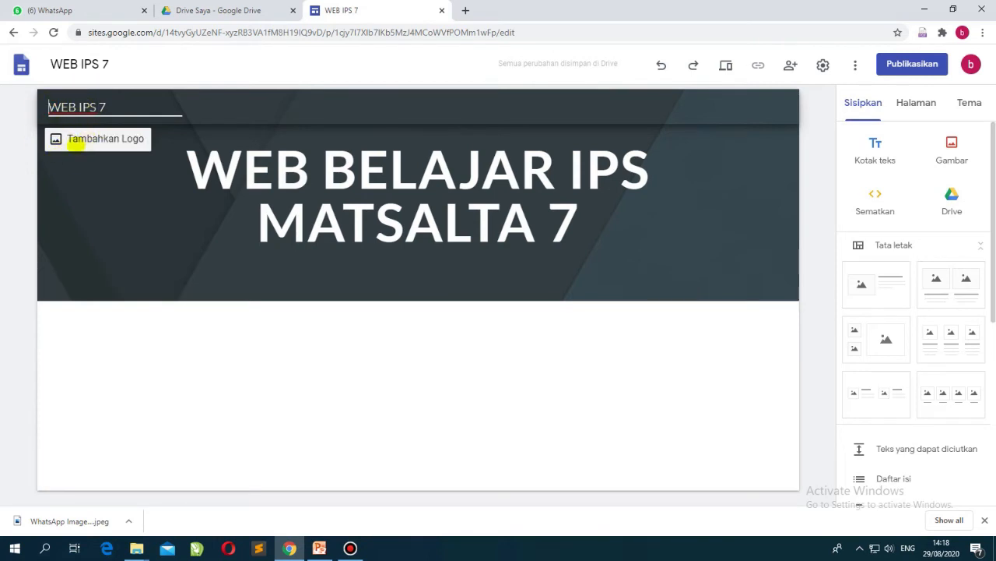
triple_click(109, 103)
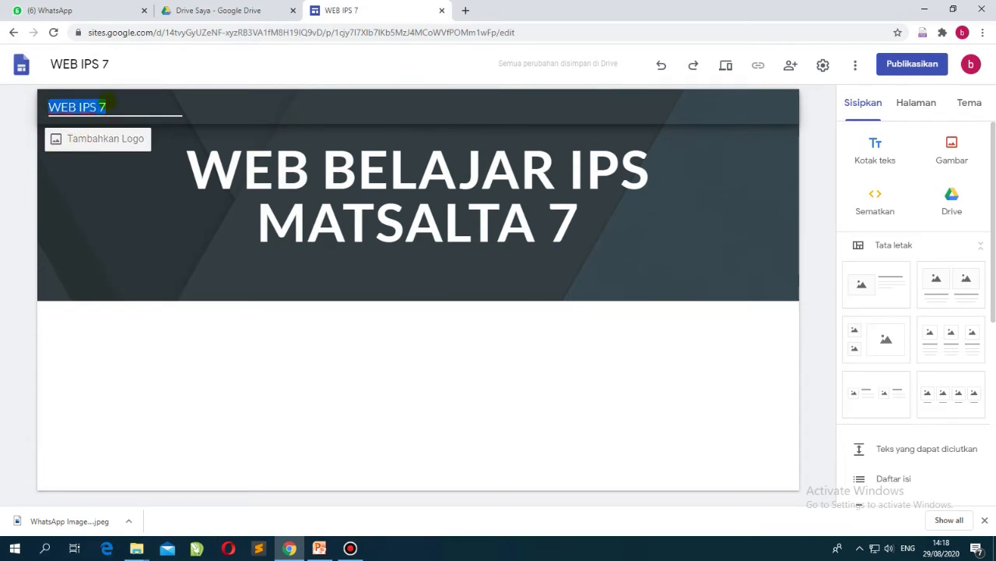
Open the site's brand image settings from the add-logo option and examine the Logo and Favicon sections
left_click(83, 139)
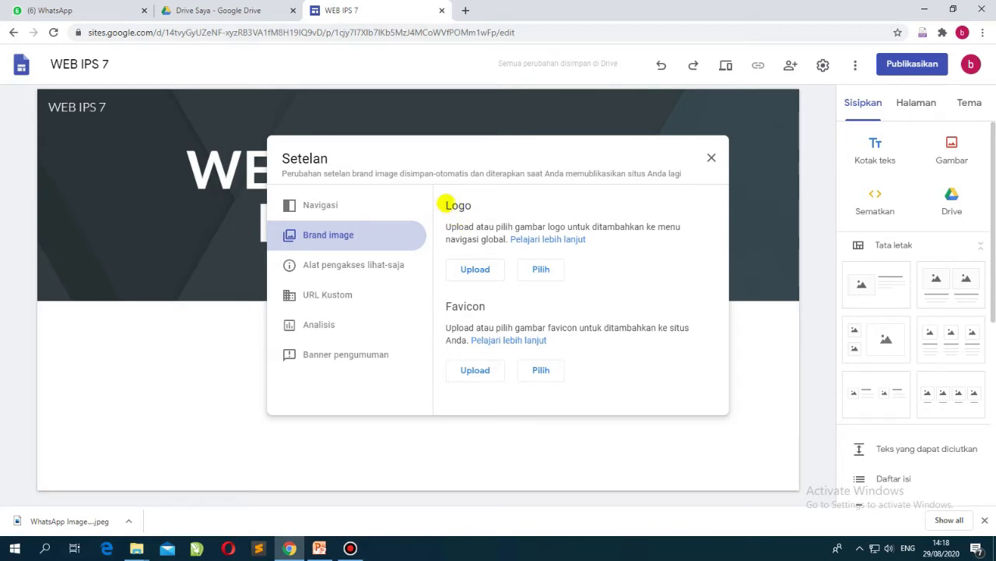
left_click_drag(445, 204, 474, 205)
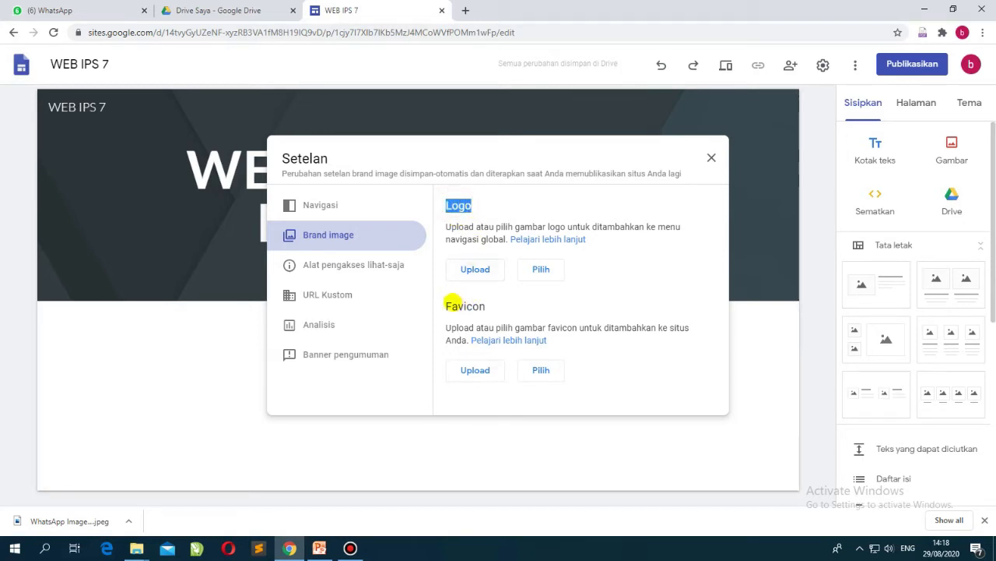
left_click_drag(447, 306, 486, 306)
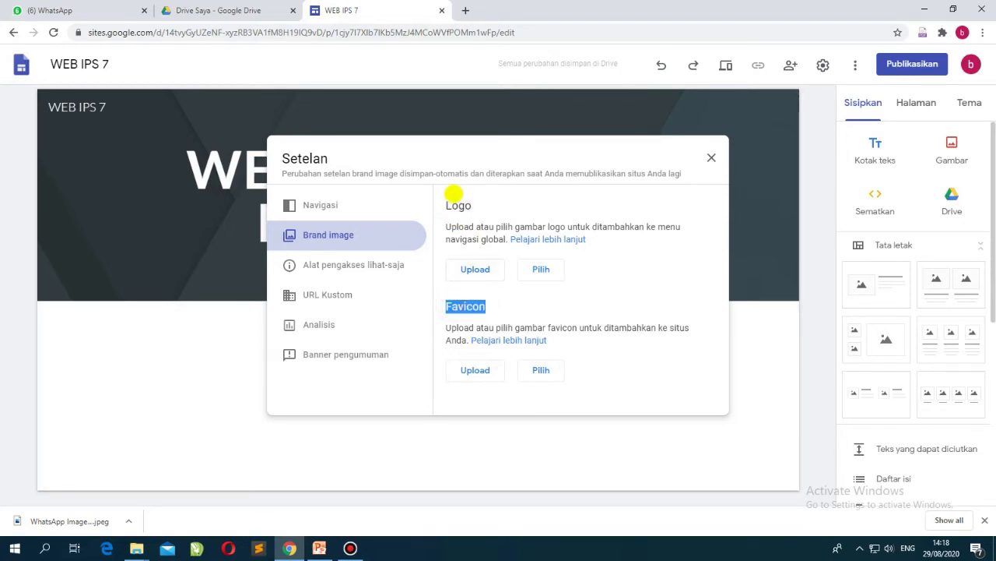
left_click_drag(441, 205, 473, 205)
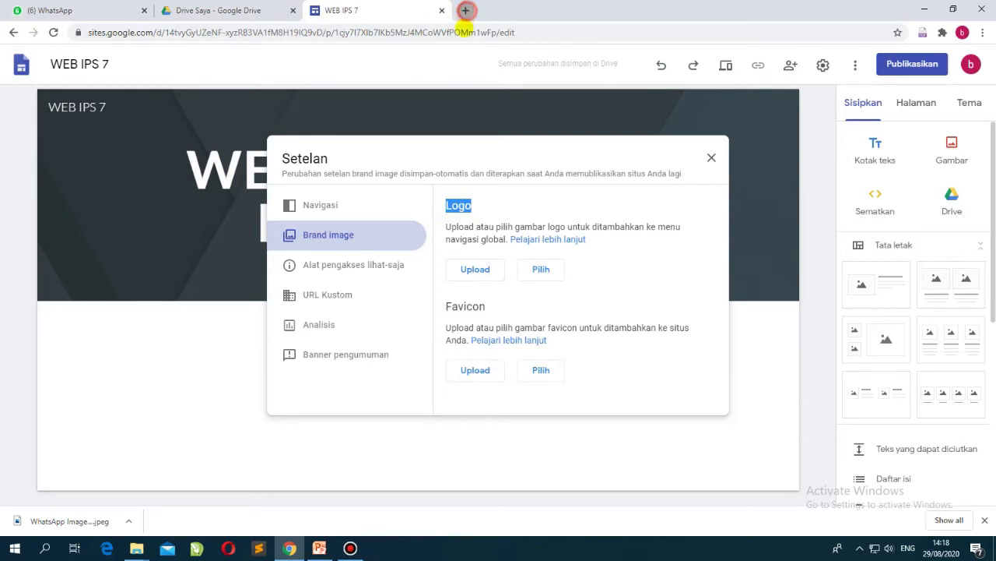
Open facebook.com in a new browser tab
left_click(465, 10)
type("fa")
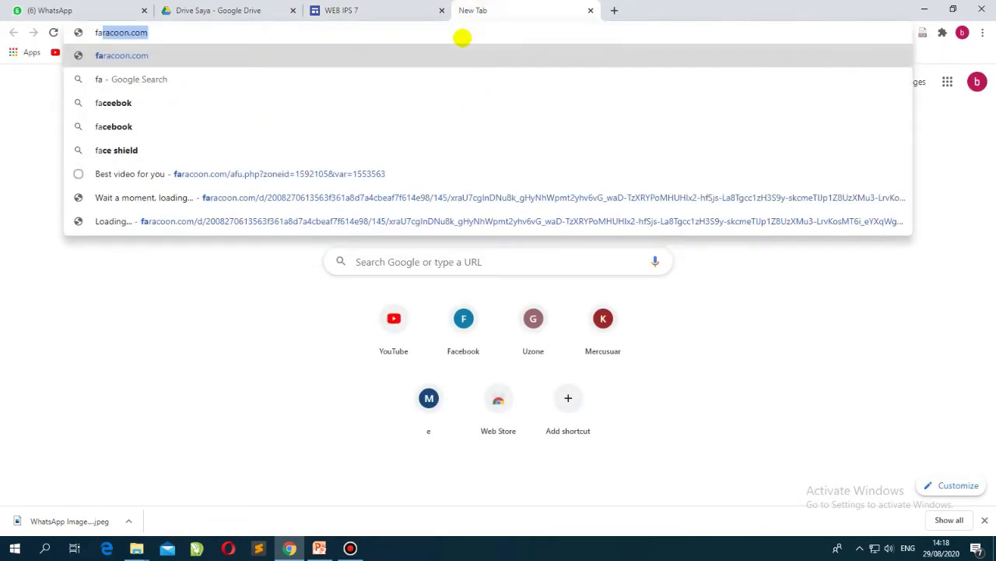
type("cebook.c")
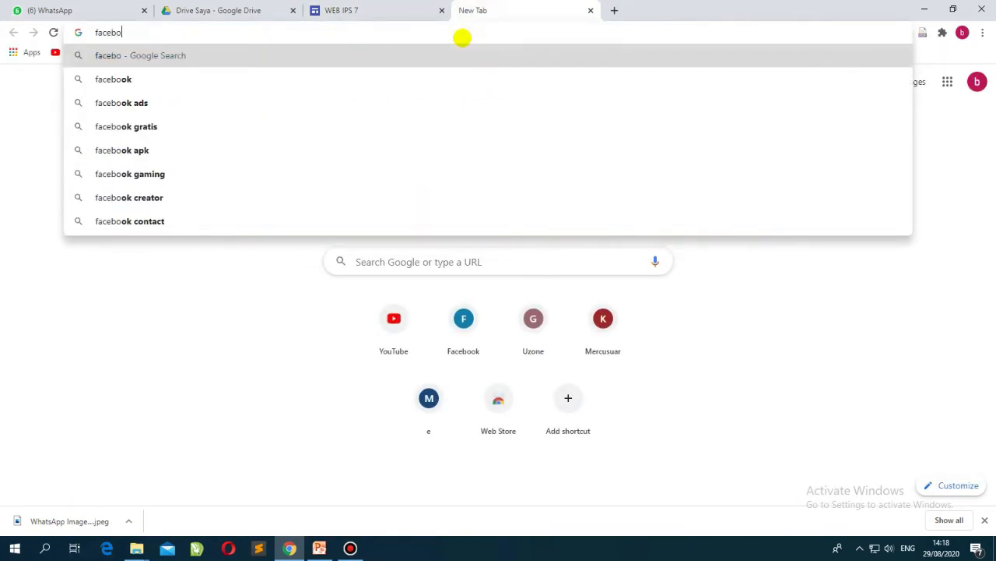
type("om")
key("Return")
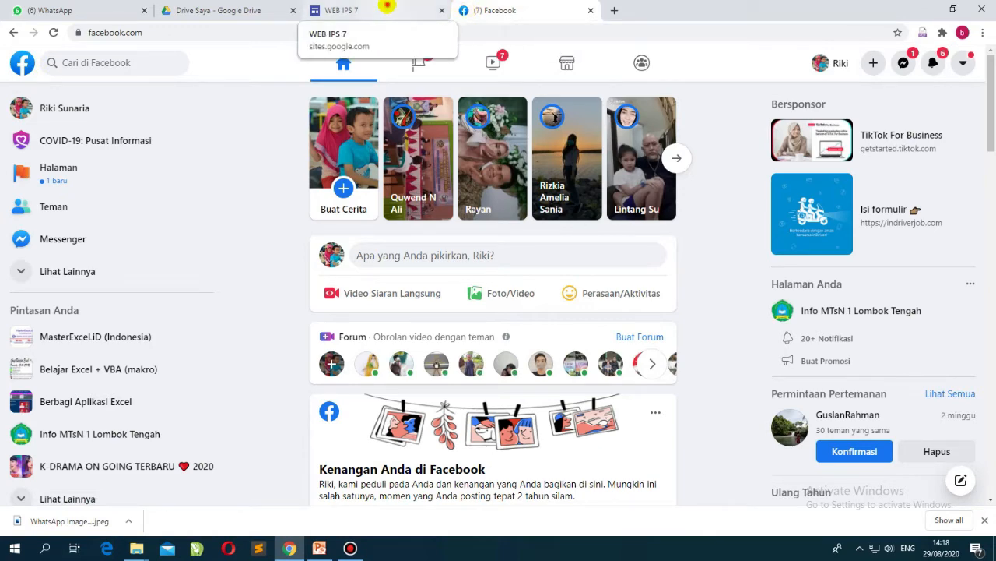
Return to the WEB IPS 7 site tab and browse the Videos, Pictures and Music folders for an image to upload as logo
left_click(387, 10)
left_click(484, 205)
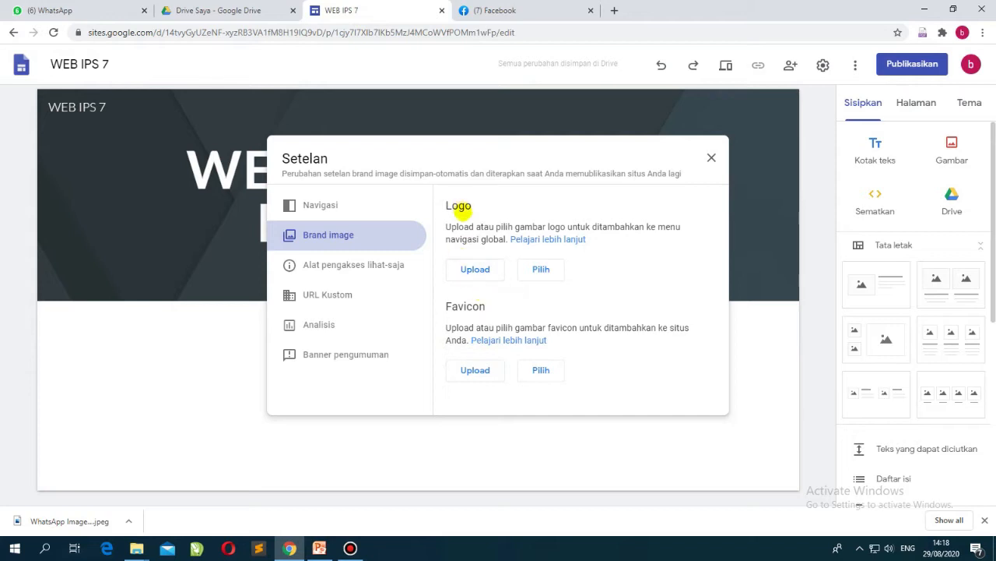
left_click(473, 268)
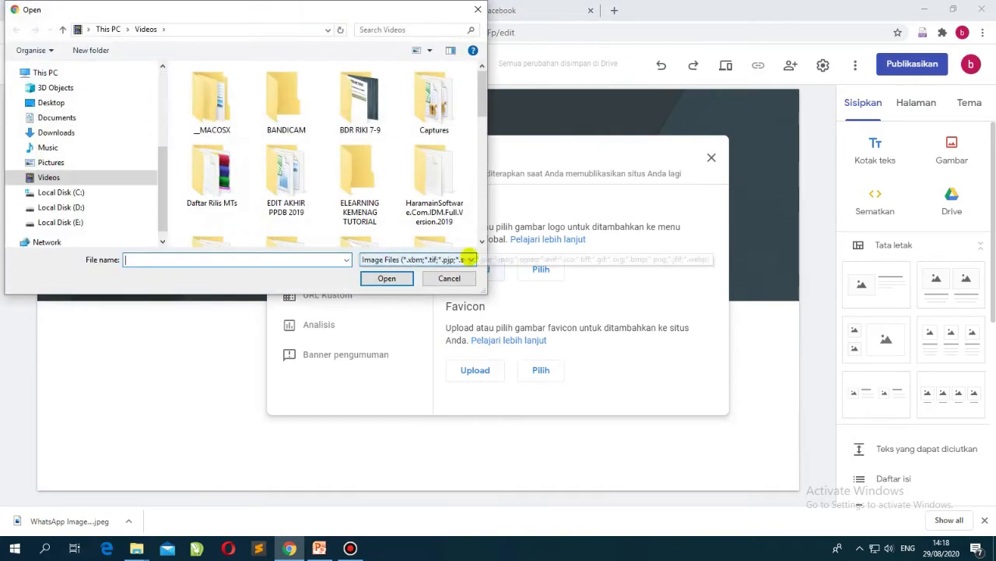
left_click(482, 211)
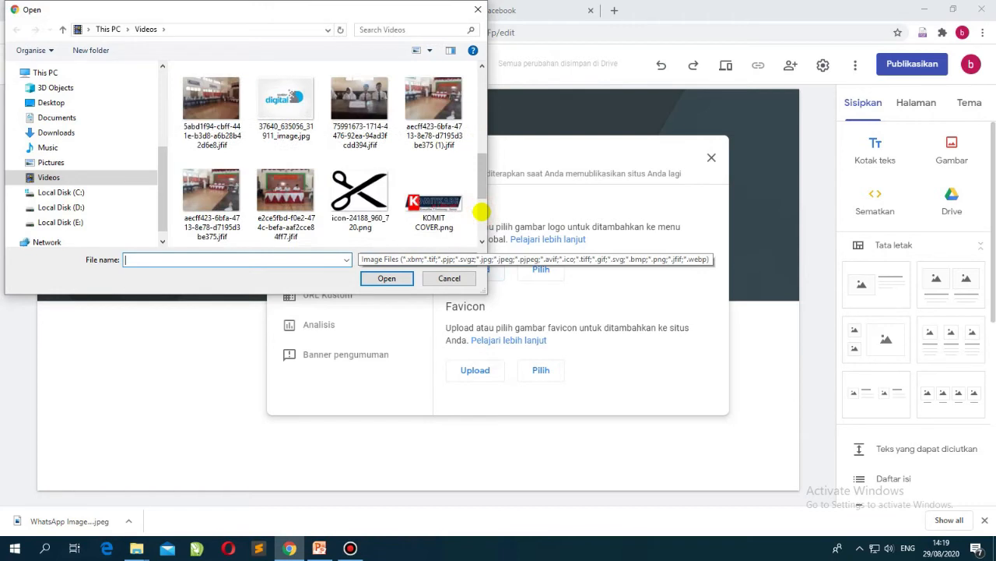
left_click(482, 211)
left_click(482, 211)
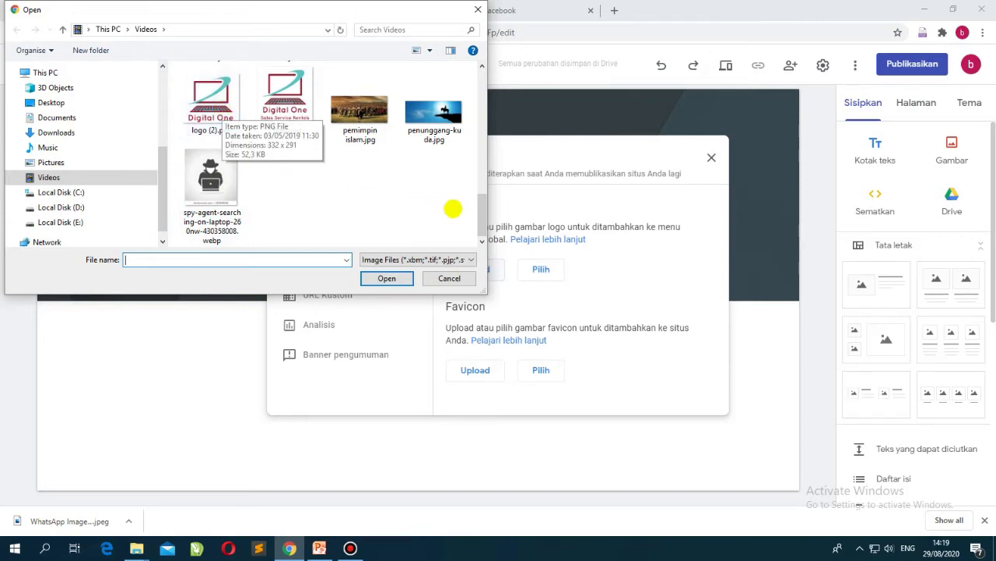
left_click_drag(480, 216, 465, 125)
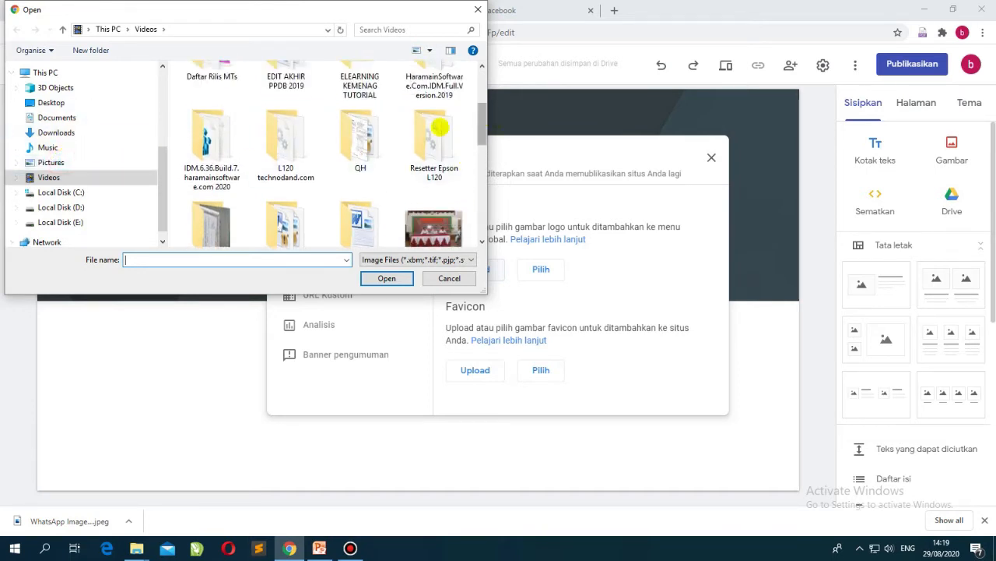
left_click(47, 162)
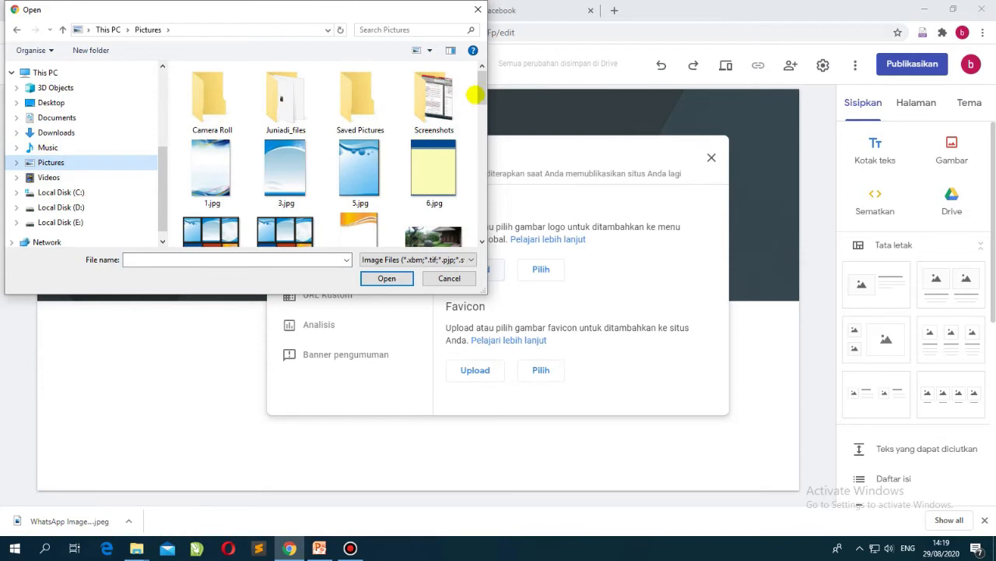
left_click_drag(479, 87, 429, 241)
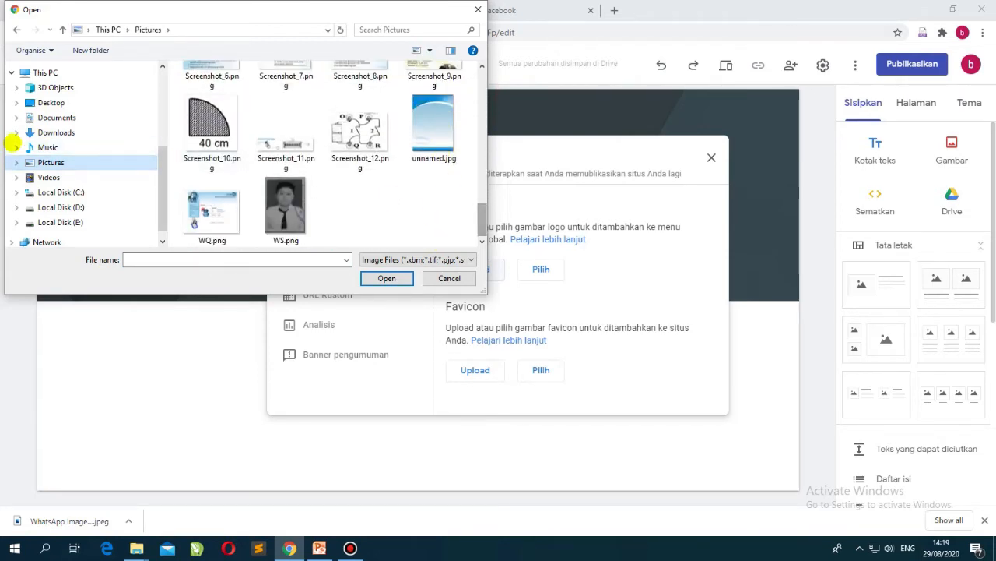
left_click(47, 147)
left_click_drag(482, 136, 482, 181)
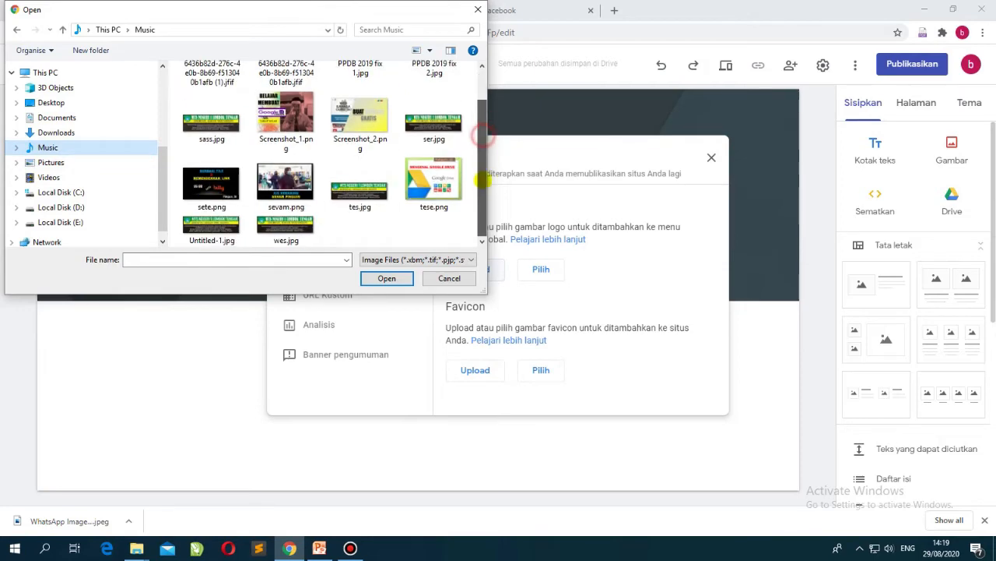
Try to upload spy-agent-searching-on-laptop-260nw-430358008.webp from the Videos folder as the site logo
left_click(48, 176)
left_click_drag(481, 99, 456, 218)
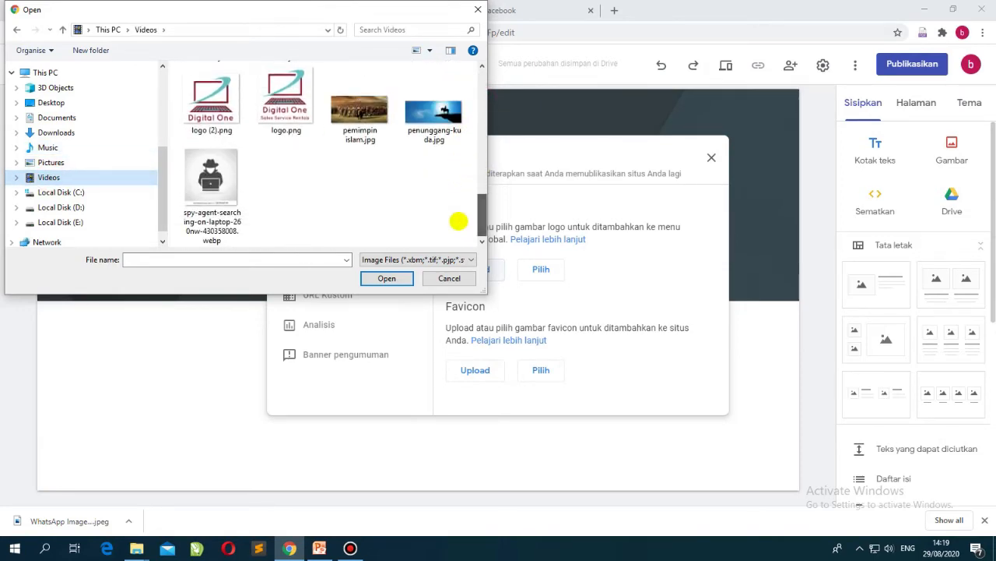
left_click(210, 191)
left_click(385, 279)
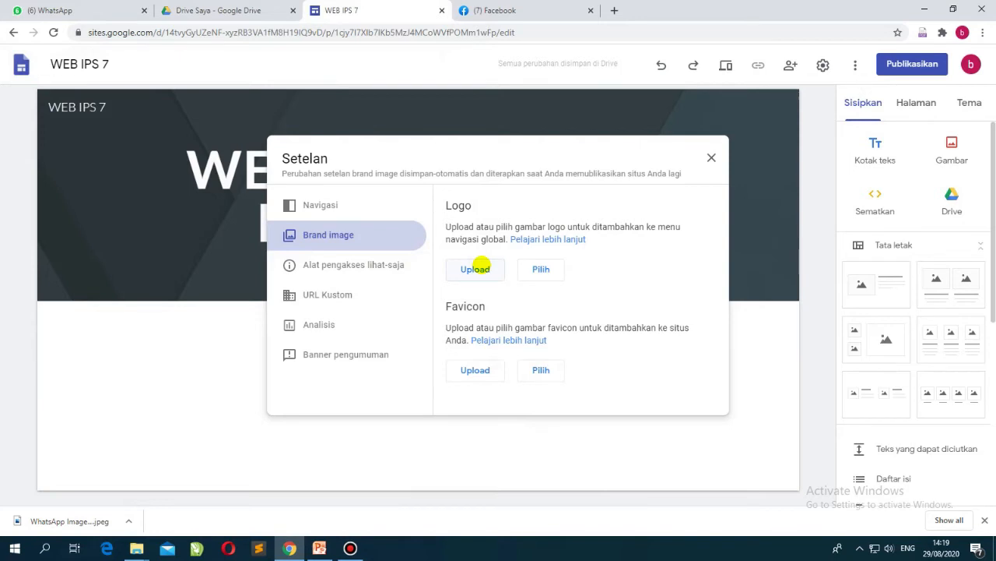
Upload "logo (2).png" from the Videos folder as the site logo
left_click(475, 268)
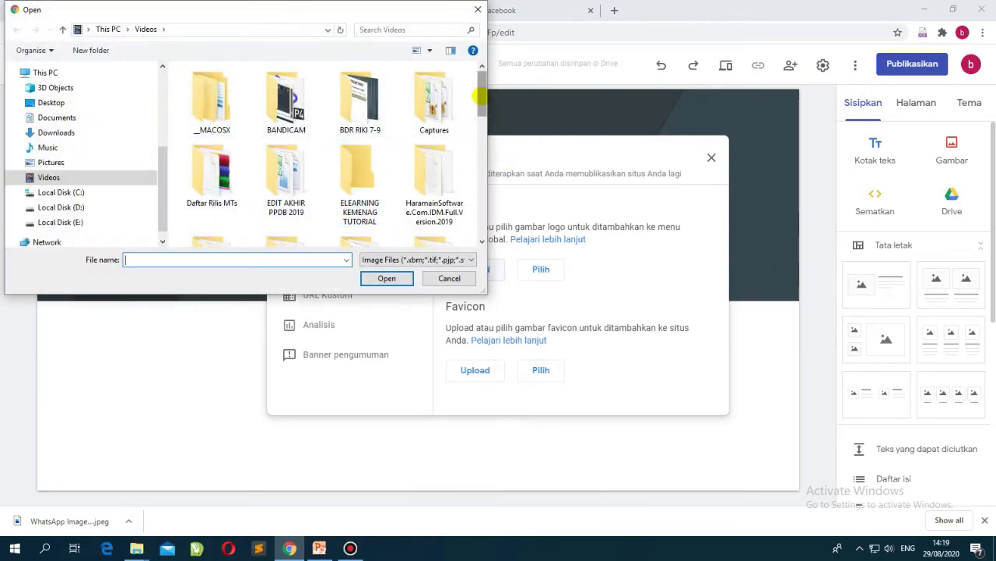
left_click_drag(480, 96, 480, 211)
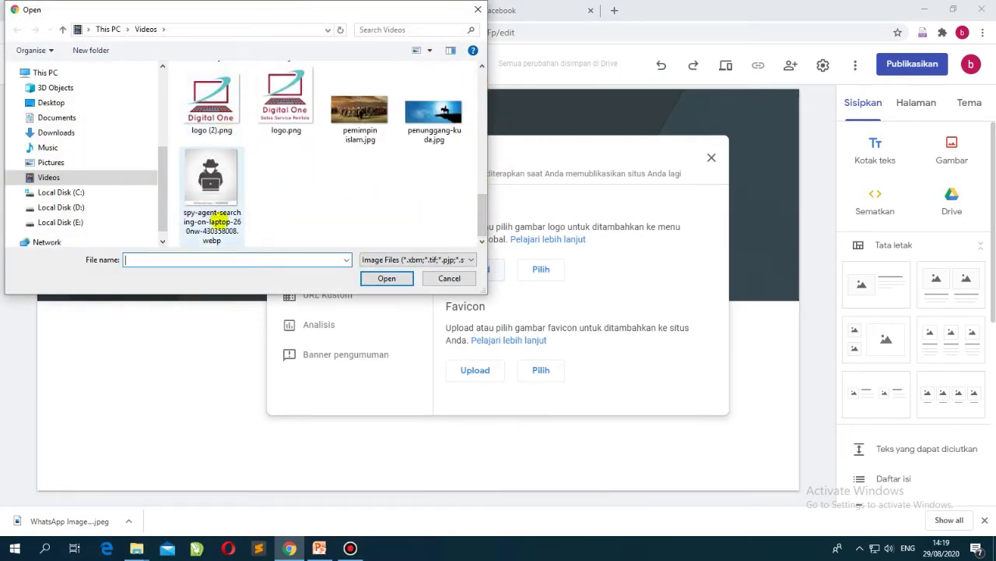
left_click(212, 105)
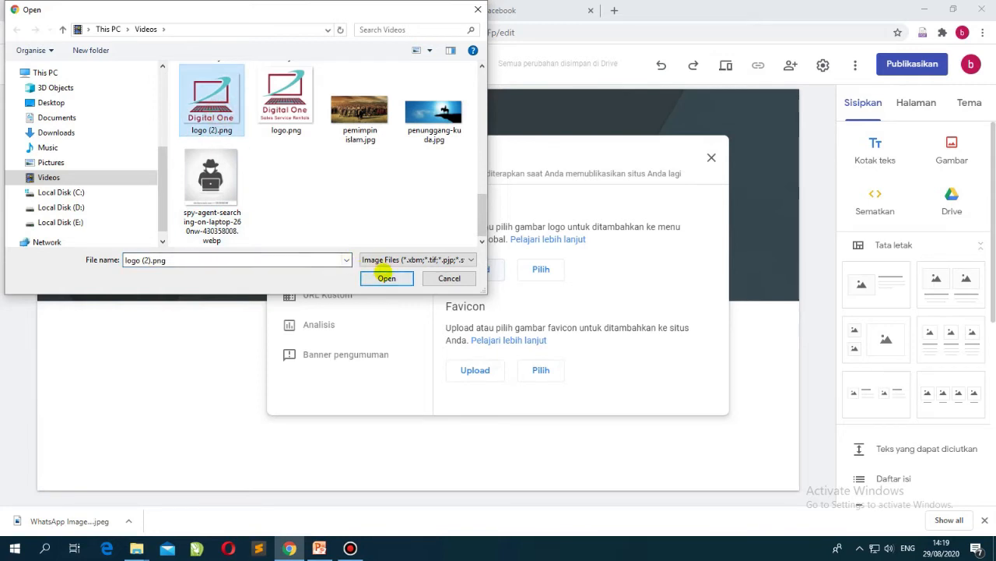
left_click(386, 278)
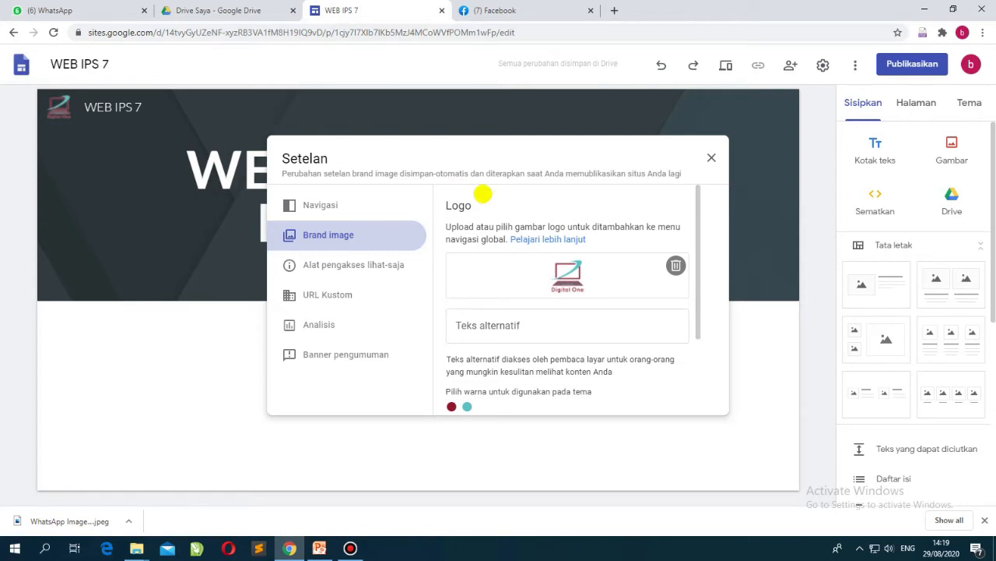
Upload logo.png from the Videos folder as the site's favicon
scroll(574, 271, "down", 3)
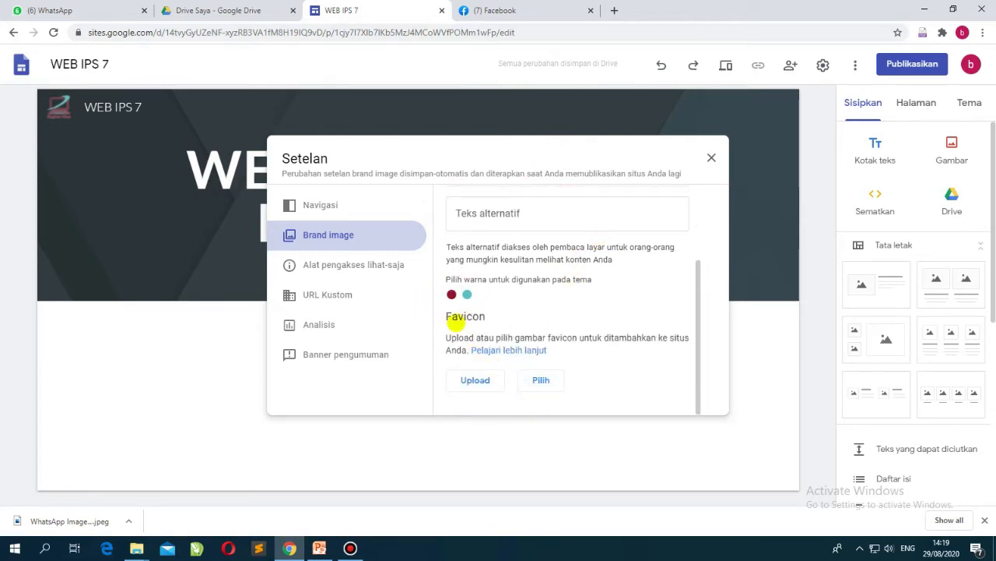
left_click(478, 381)
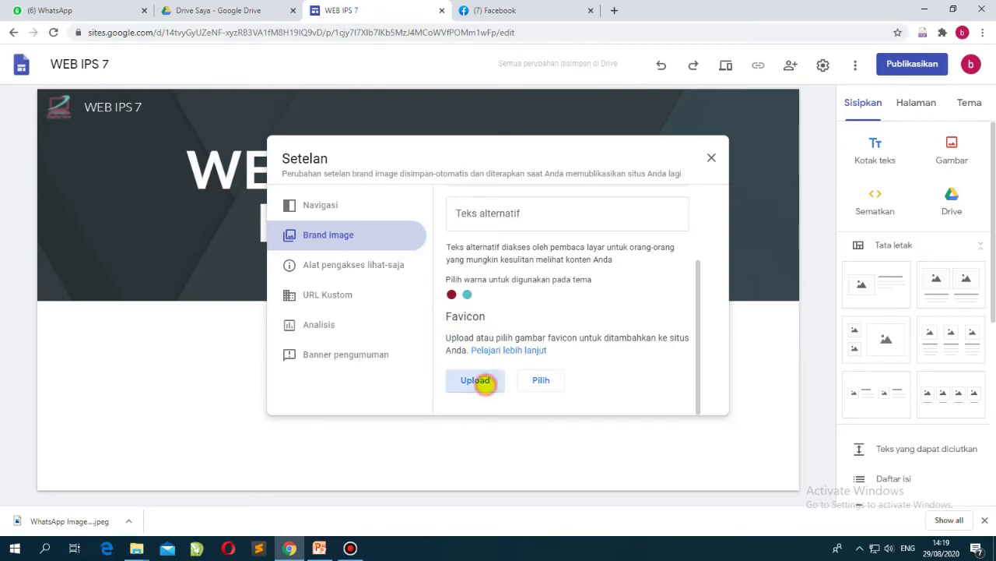
scroll(361, 194, "down", 10)
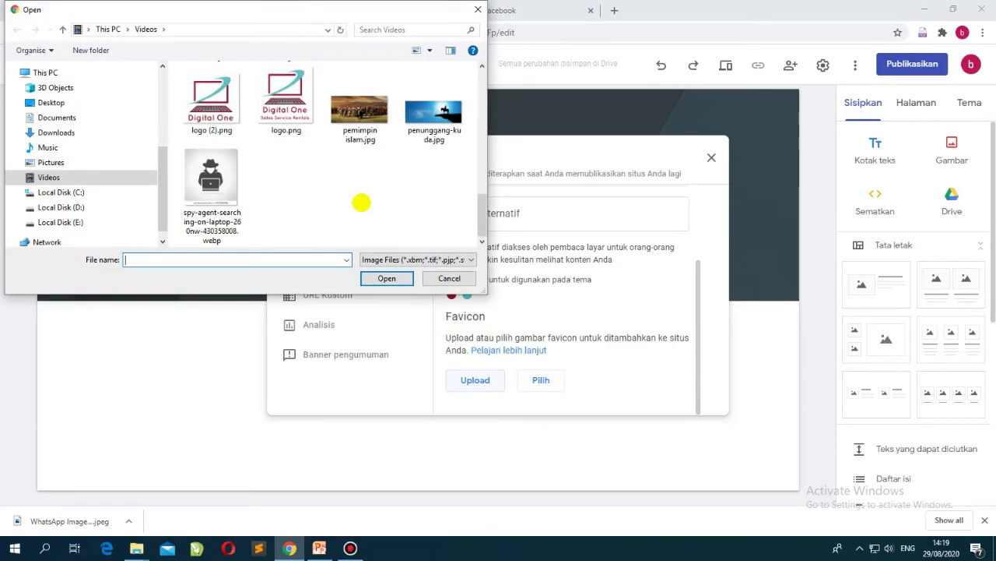
scroll(360, 179, "up", 4)
left_click(358, 169)
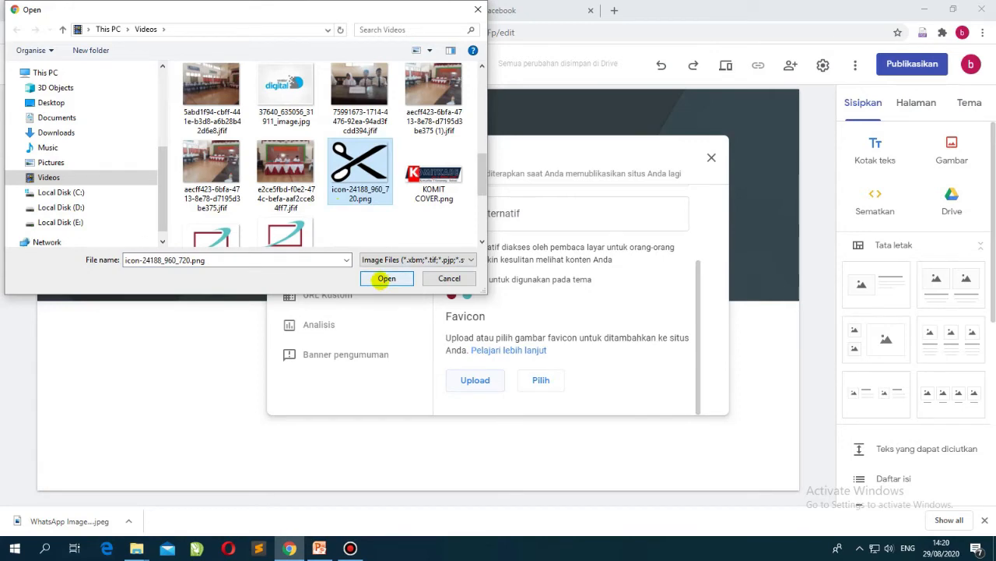
left_click(285, 235)
left_click(383, 278)
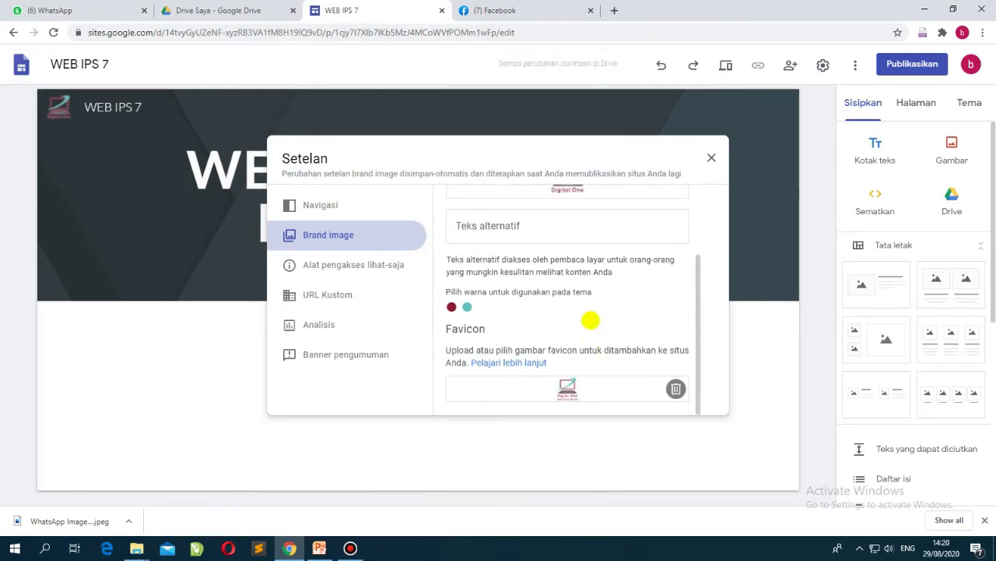
Replace the site logo with 37640_635056_31911_image.jpg from the Videos folder and close the brand image settings
scroll(591, 319, "up", 3)
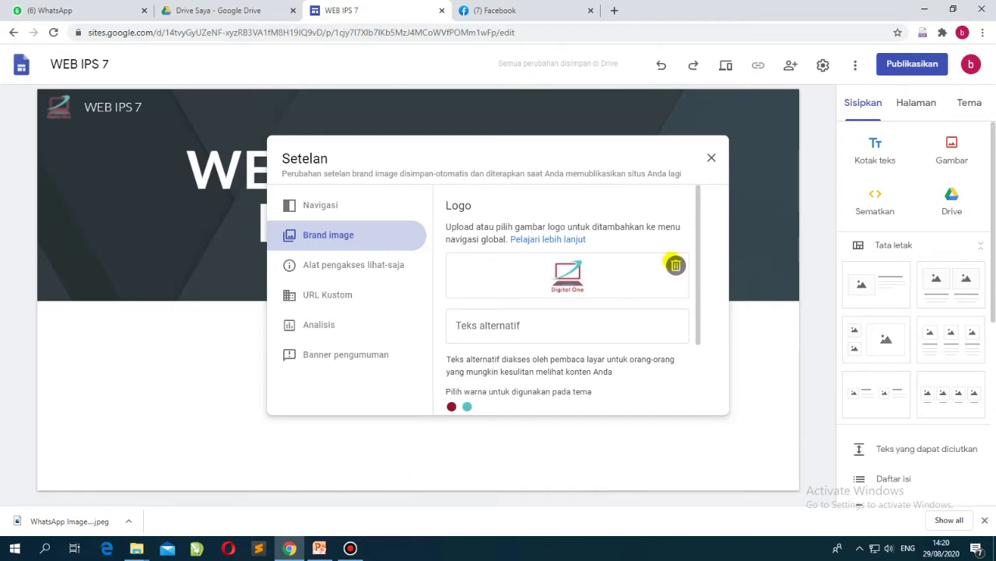
left_click(675, 265)
left_click(472, 269)
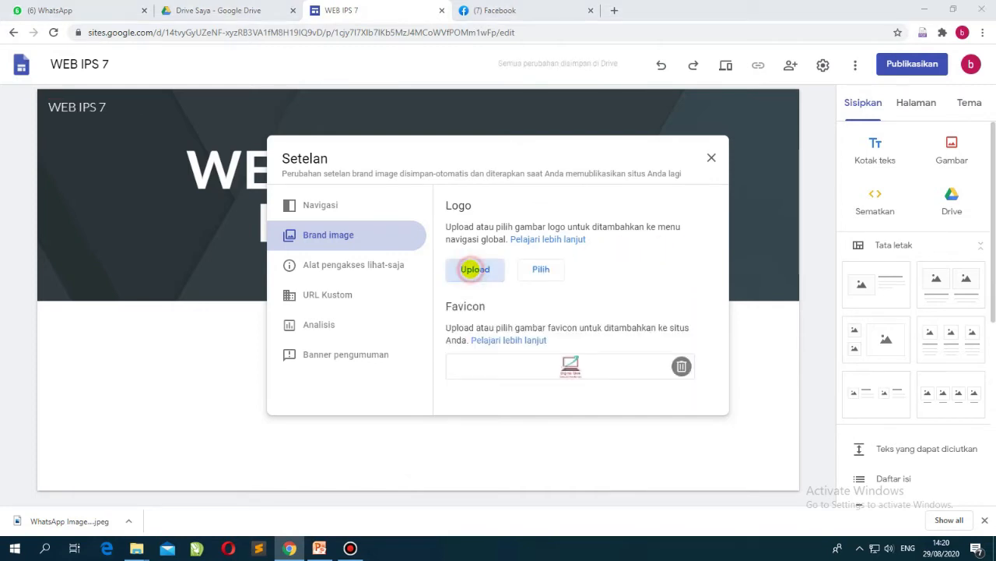
scroll(342, 150, "down", 5)
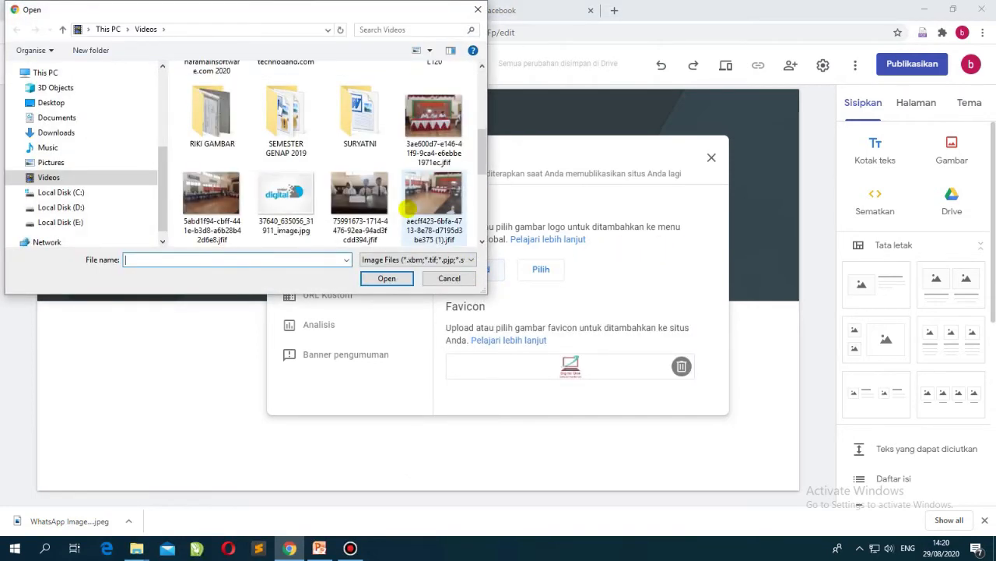
left_click(264, 113)
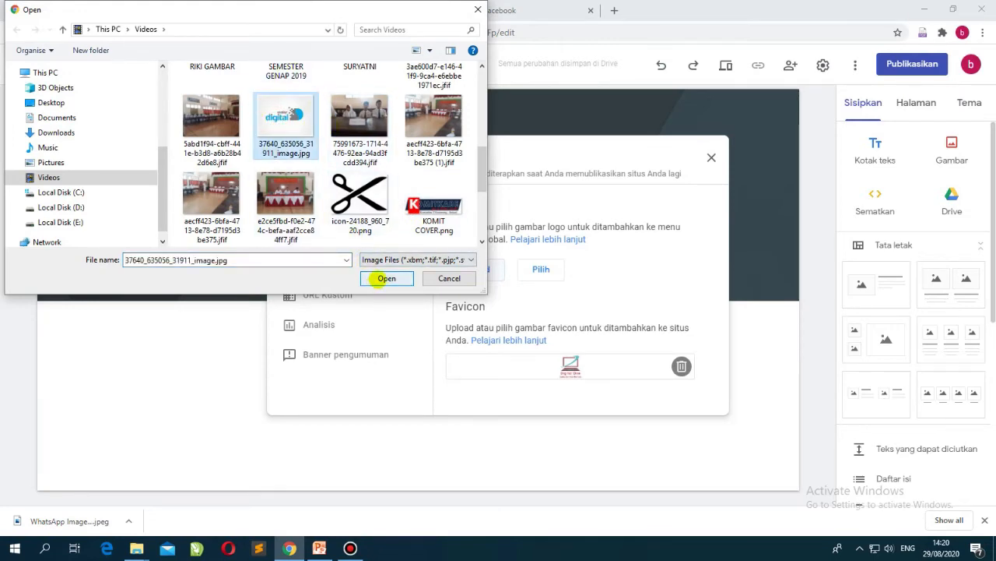
left_click(386, 279)
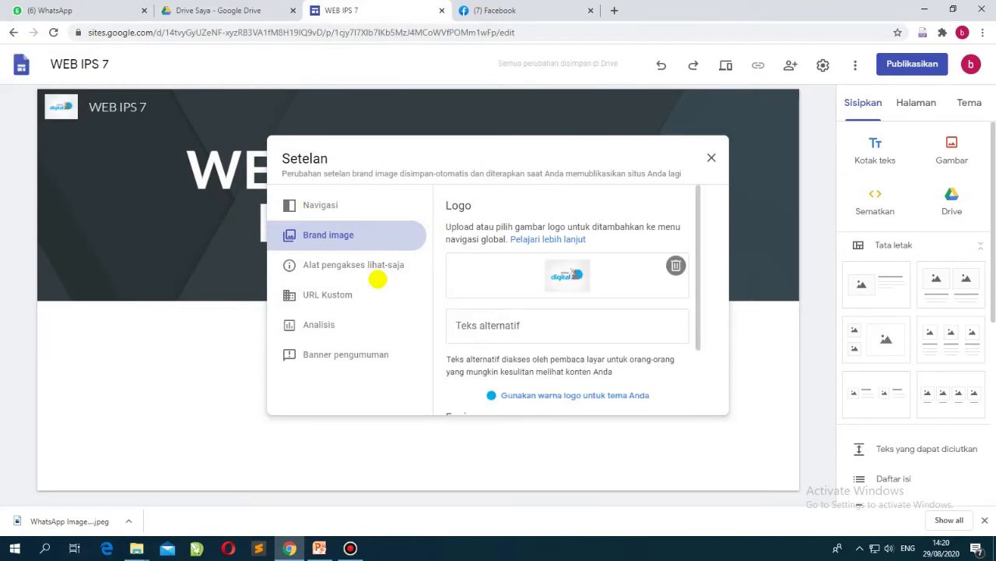
scroll(568, 272, "down", 1)
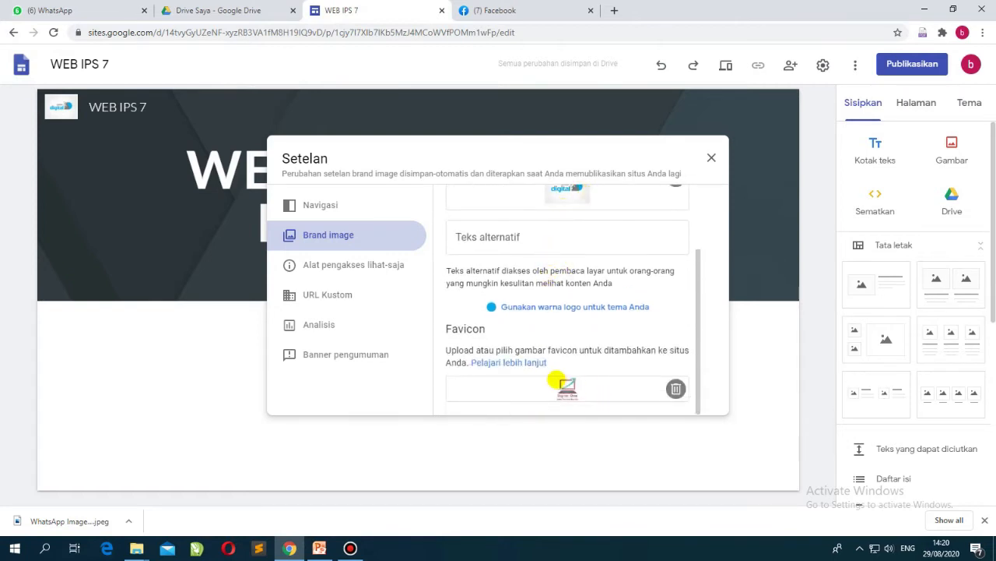
scroll(561, 350, "up", 1)
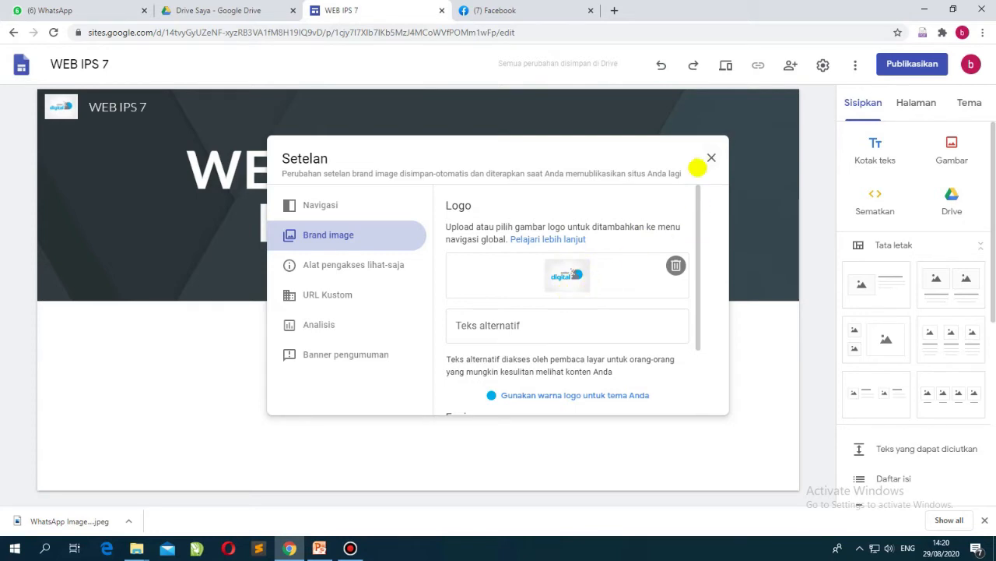
left_click(709, 158)
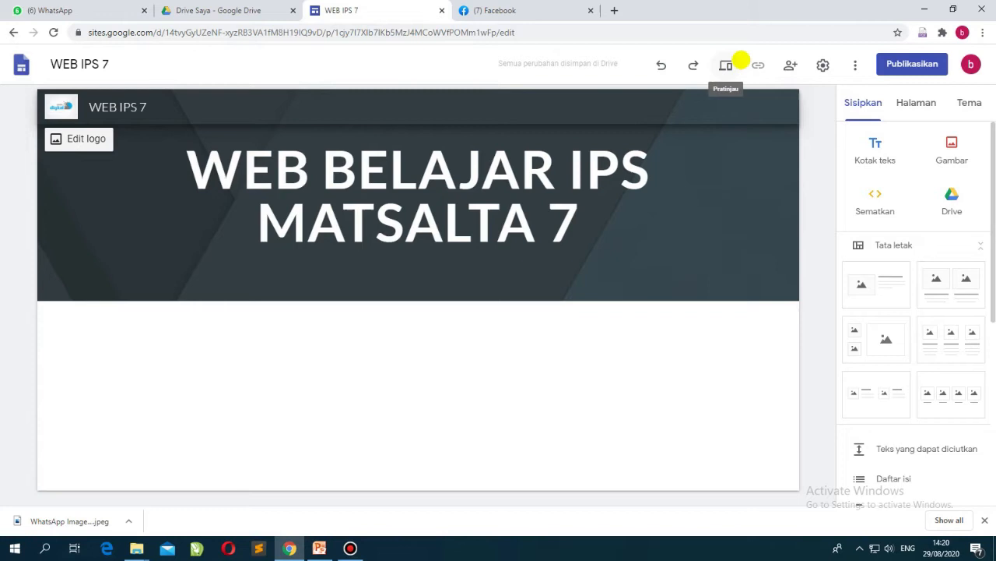
Preview the site in the phone, tablet and large-screen layouts, and exit the preview
right_click(726, 65)
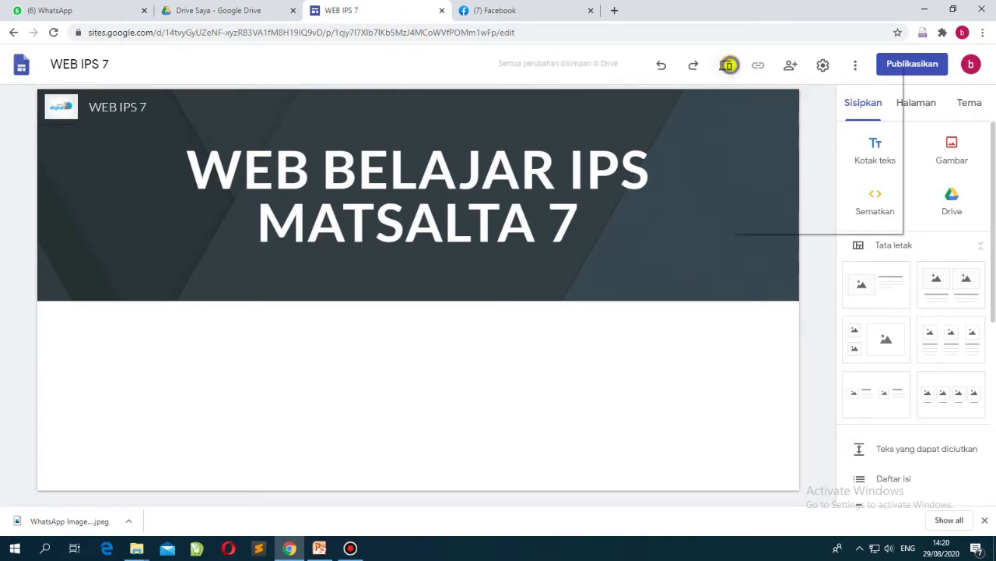
left_click(725, 64)
left_click(726, 64)
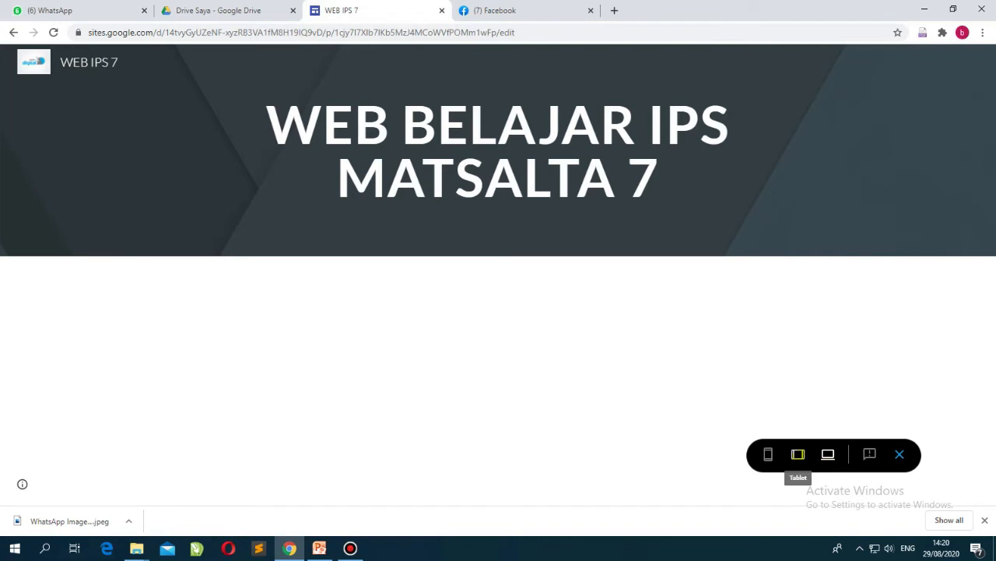
left_click(767, 453)
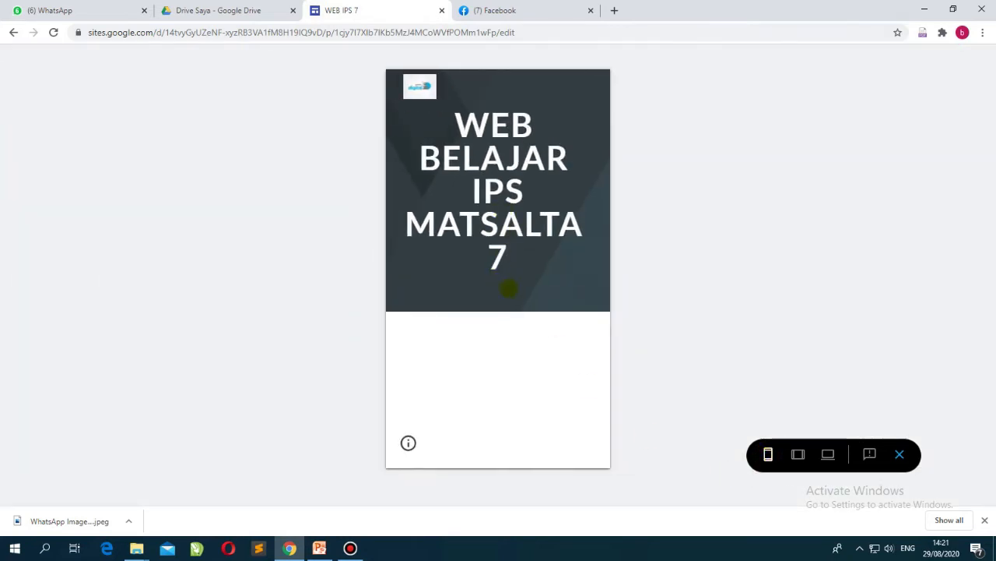
left_click(798, 453)
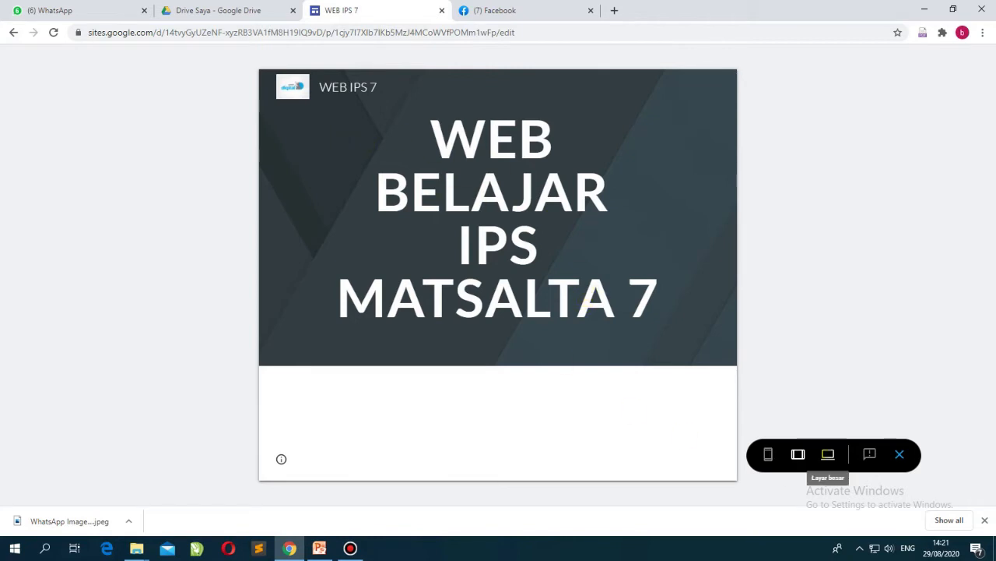
left_click(827, 453)
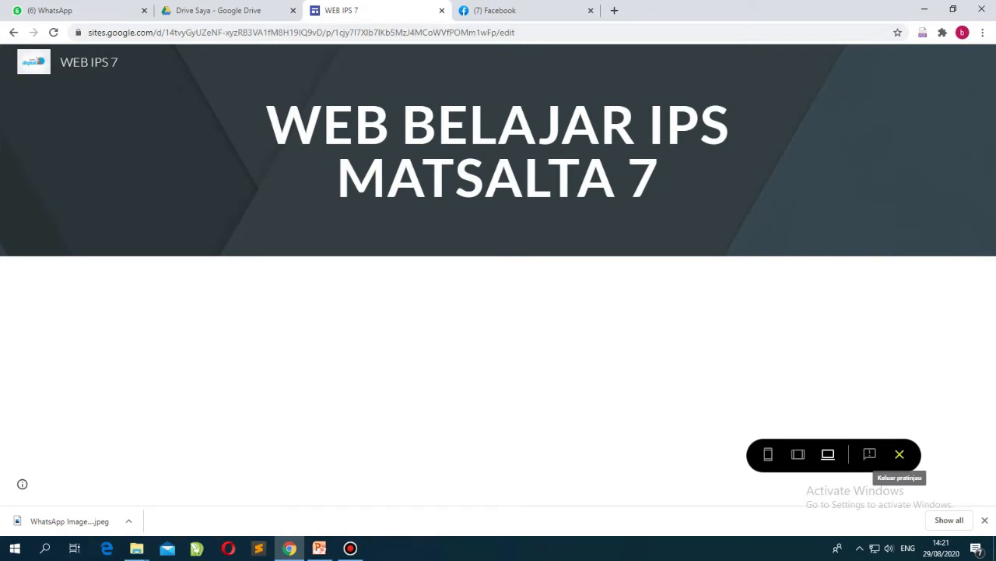
left_click(900, 454)
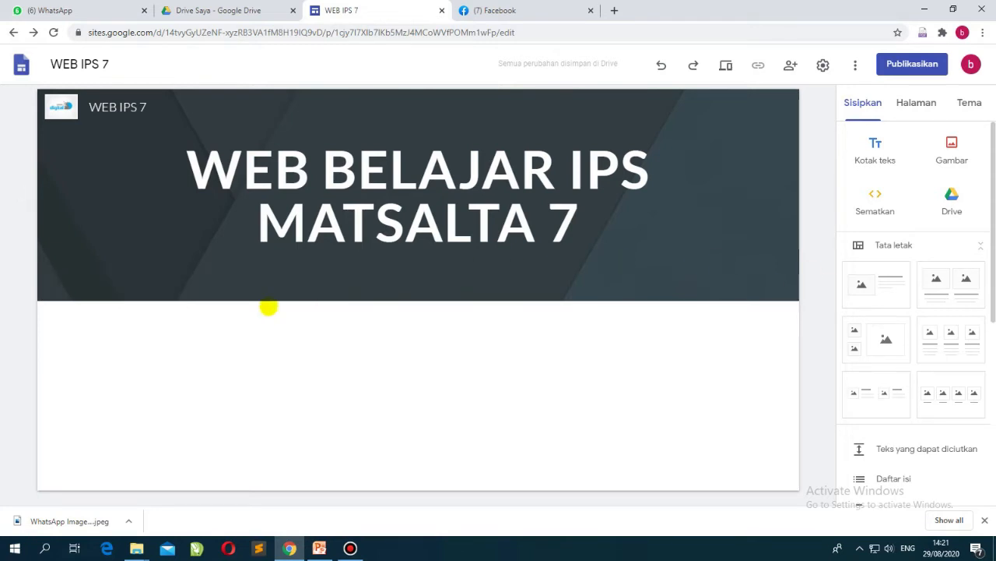
Change the page header type to title only (Hanya judul)
left_click(218, 280)
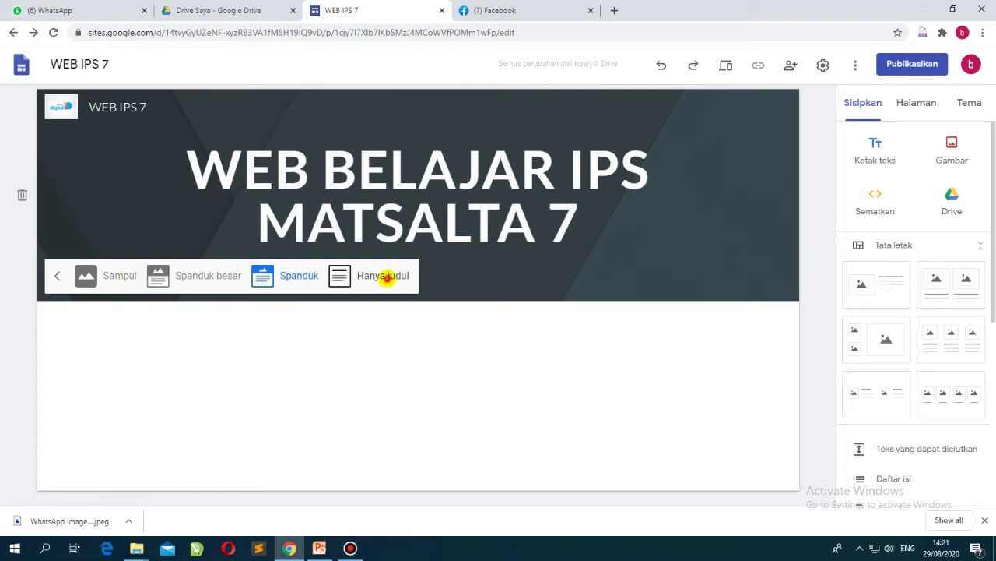
left_click(387, 276)
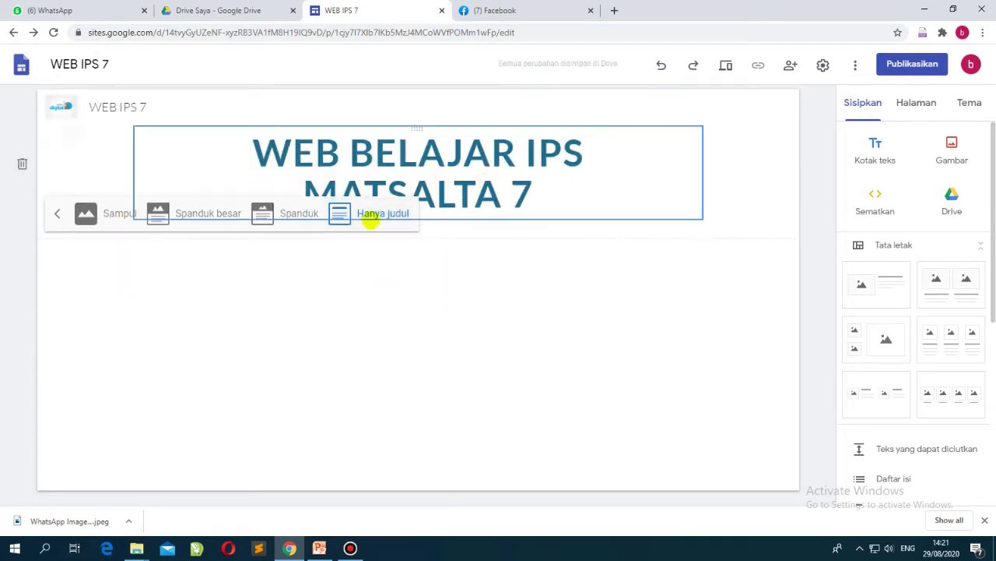
Try the large banner (Spanduk besar) header type, and set the page header to the regular banner (Spanduk)
left_click(288, 213)
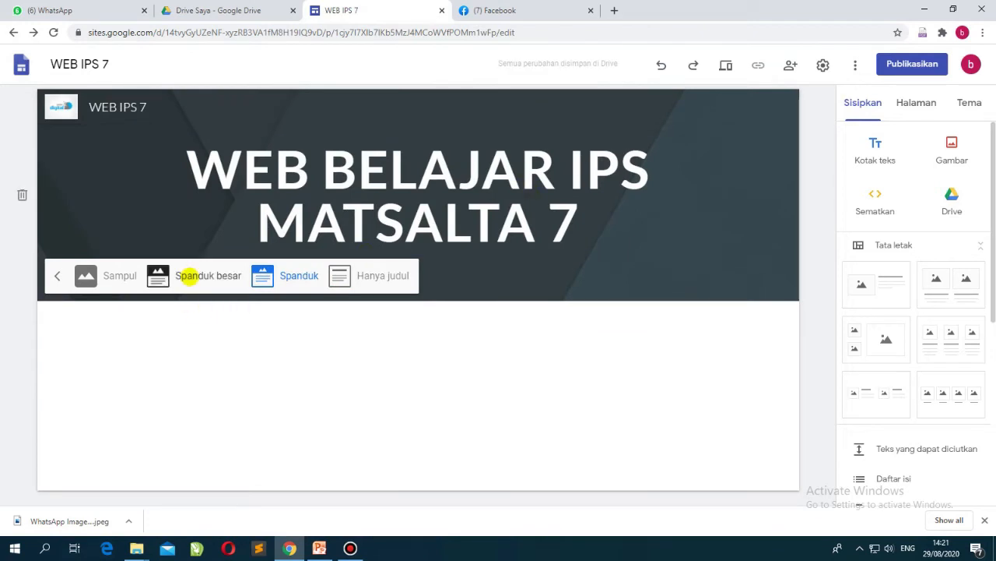
left_click(189, 276)
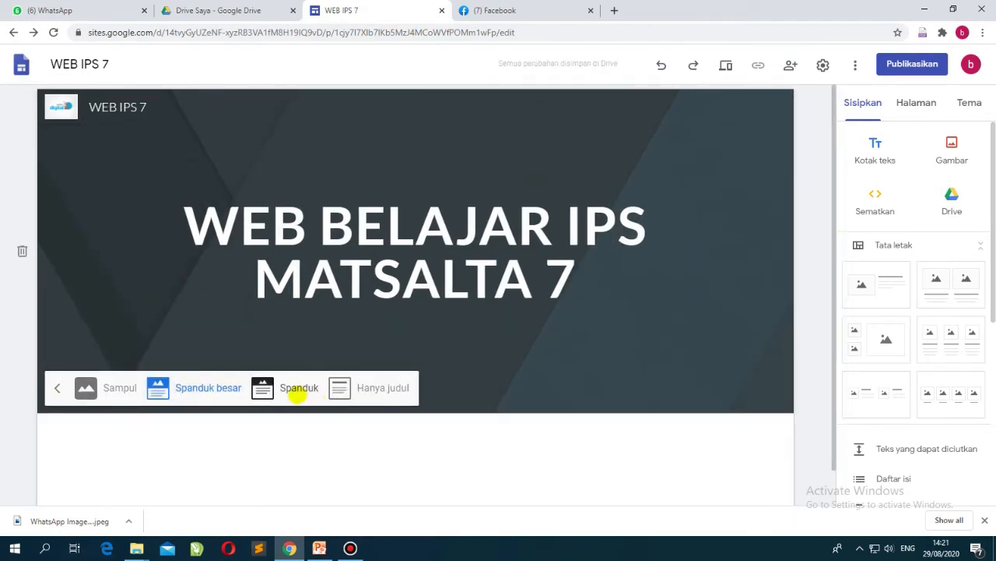
left_click(296, 388)
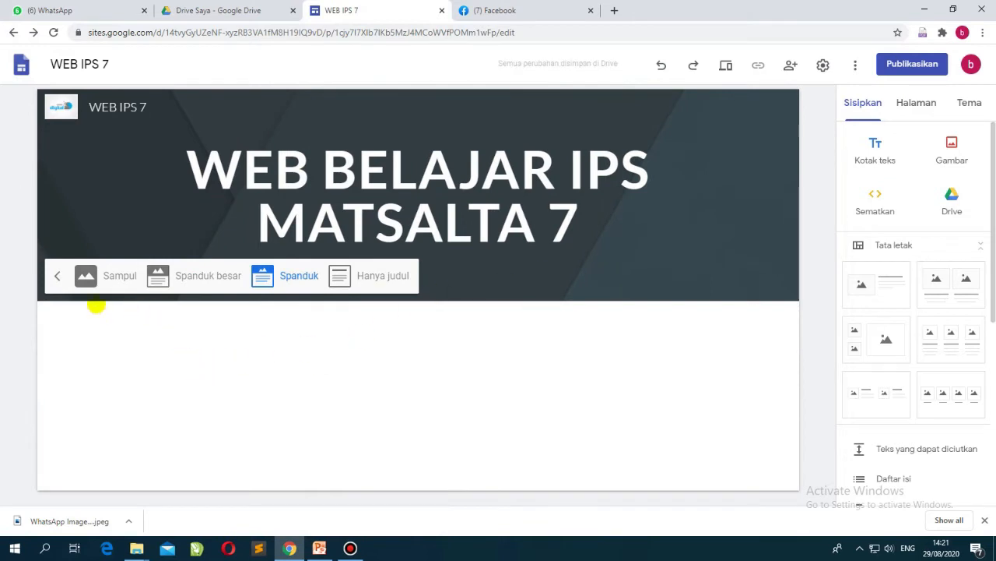
left_click(528, 268)
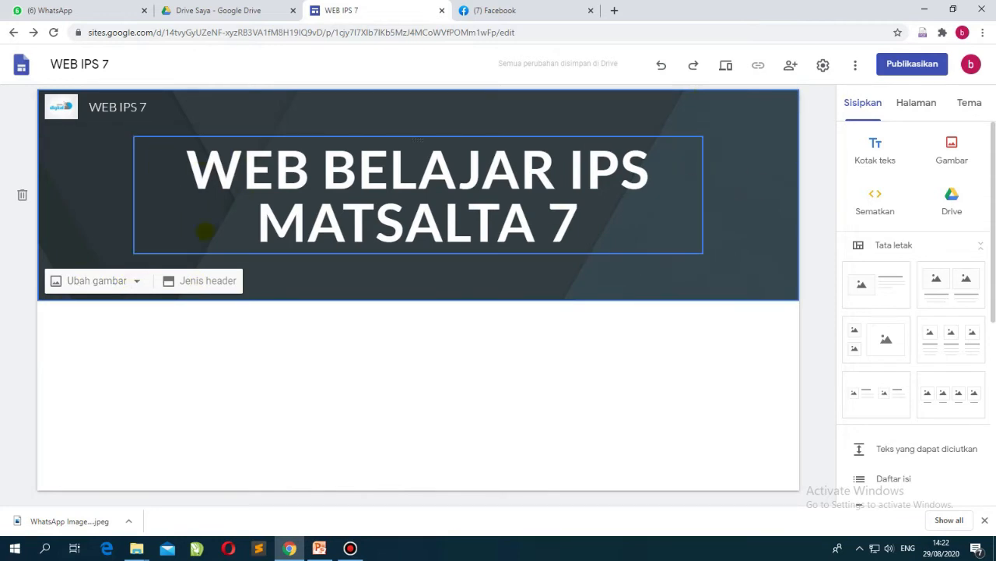
Set the header background to the dark chalkboard photo found among the extra images at the end of the gallery
left_click(136, 279)
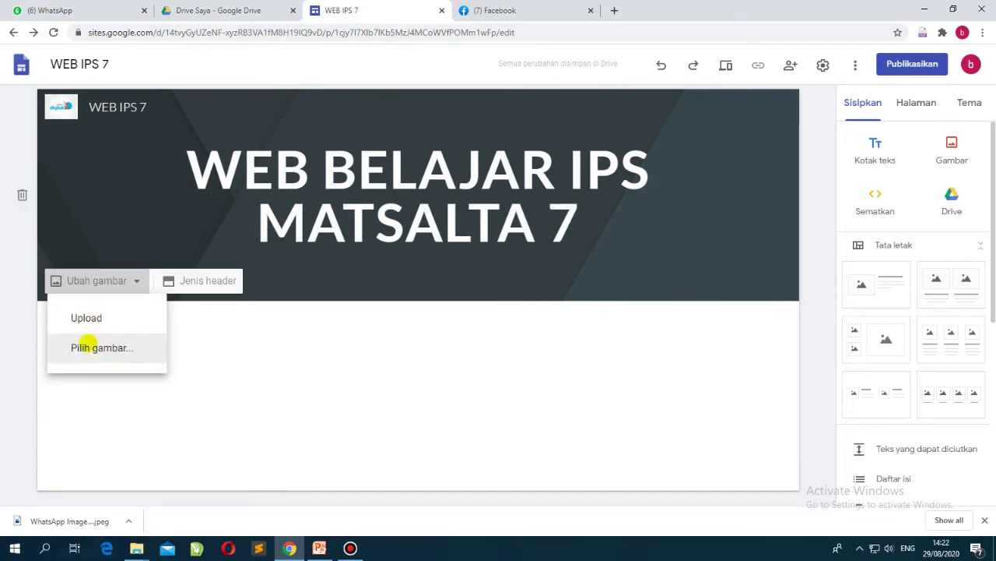
left_click(134, 348)
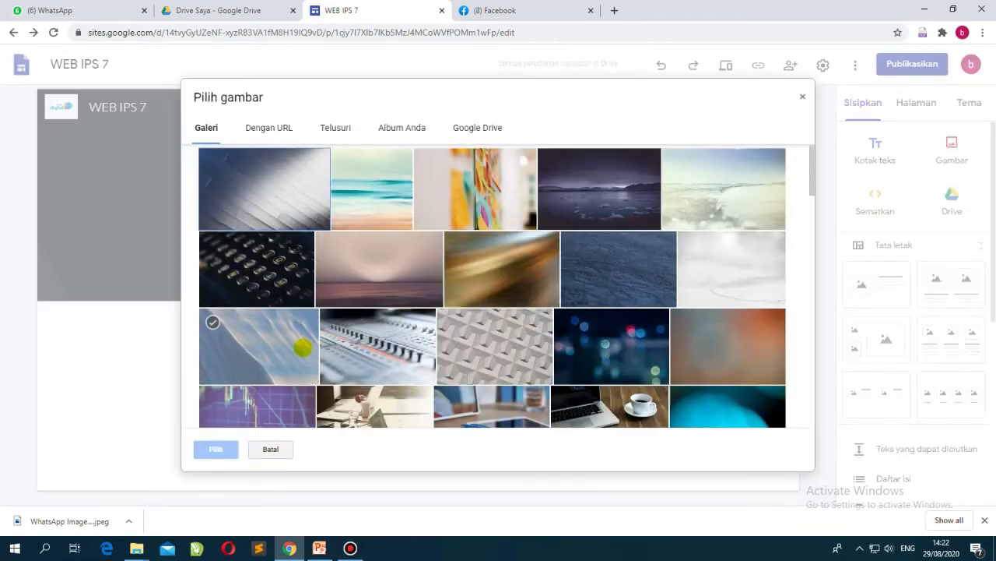
scroll(407, 264, "down", 10)
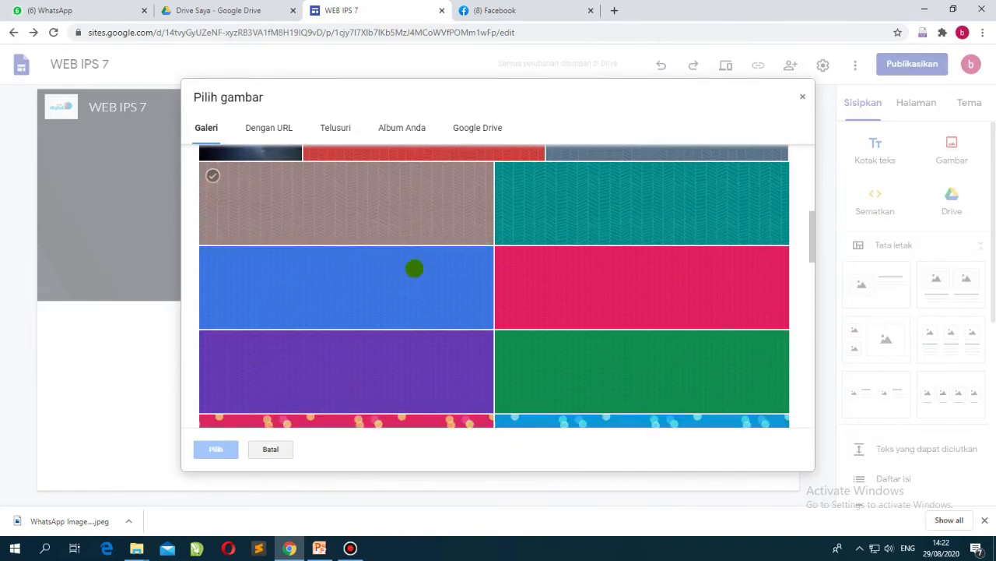
scroll(412, 268, "down", 12)
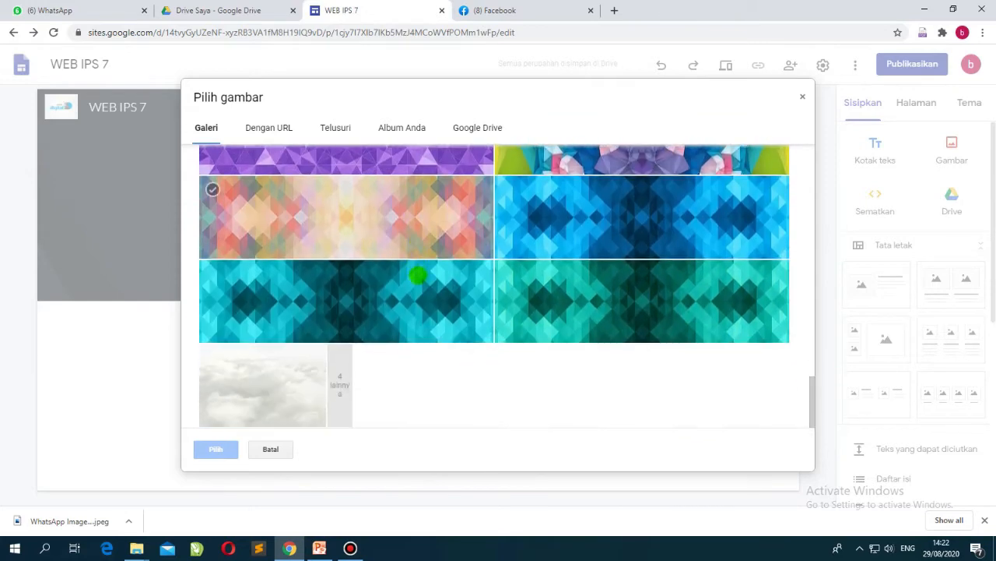
left_click(342, 392)
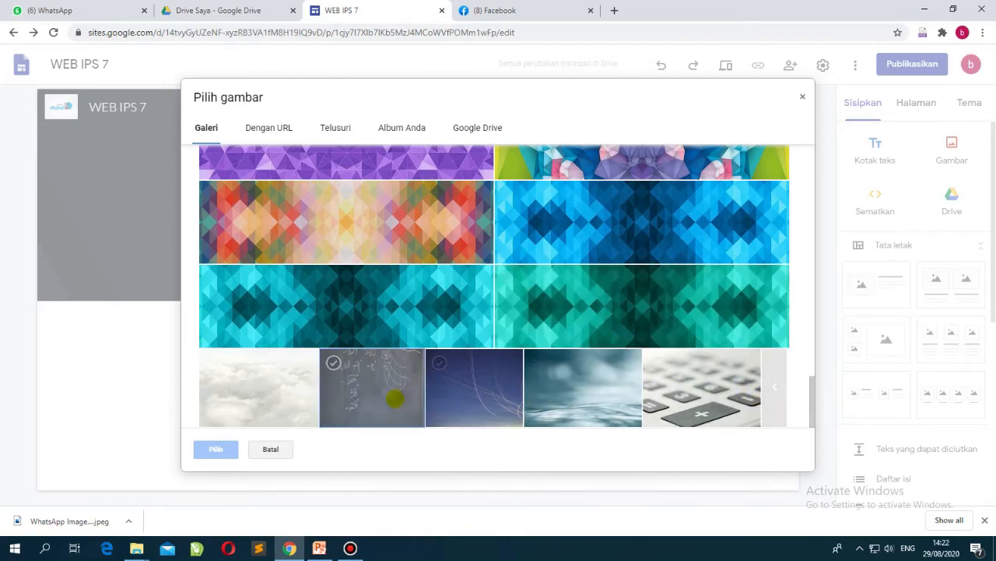
left_click(394, 395)
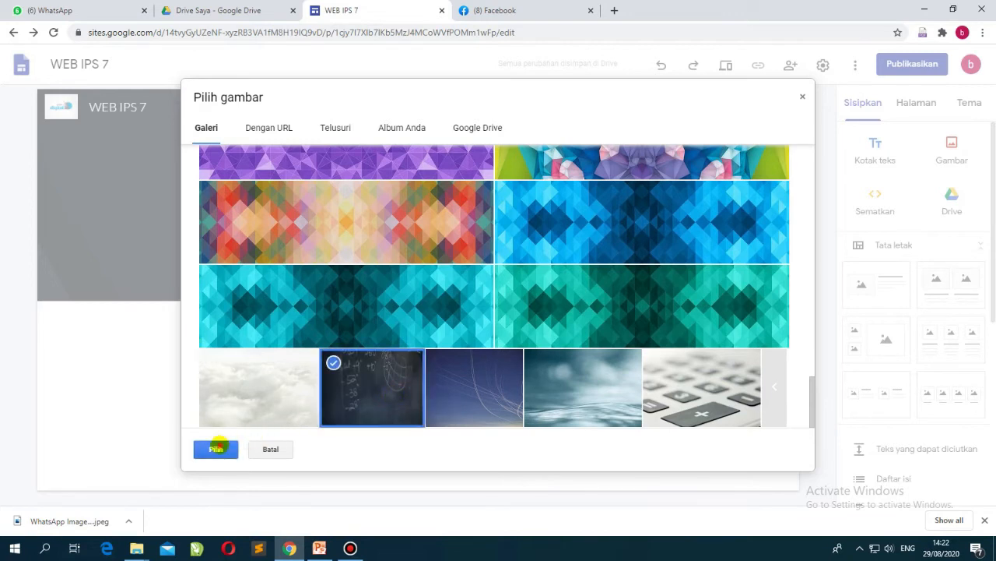
left_click(216, 449)
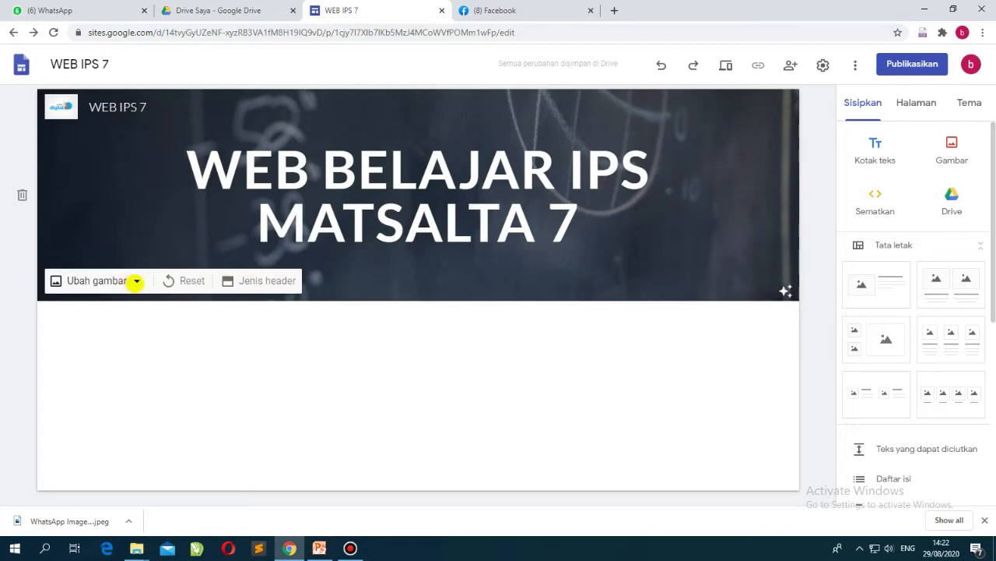
Replace the header background with the purple stock-chart photo from the gallery
left_click(135, 282)
left_click(118, 348)
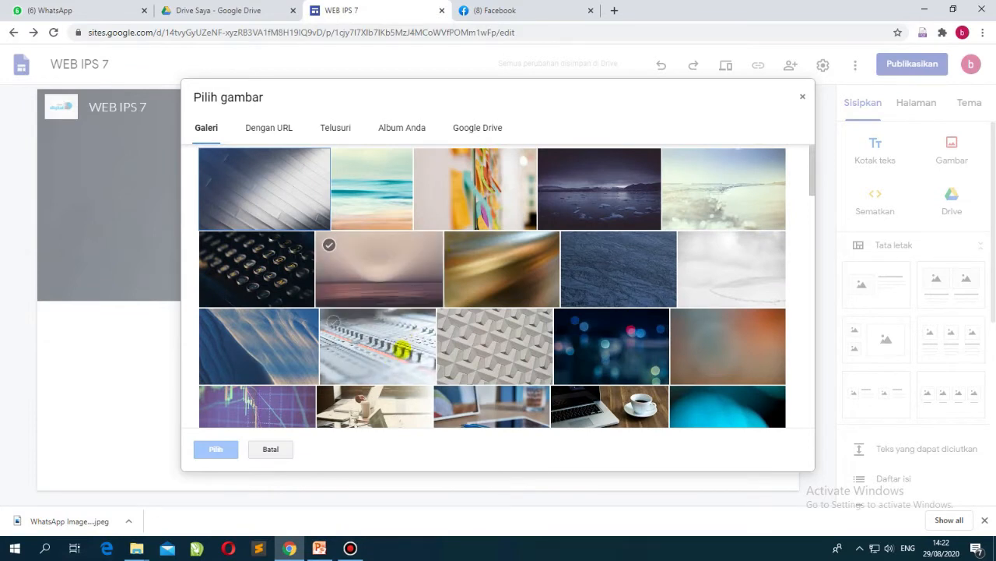
left_click(257, 411)
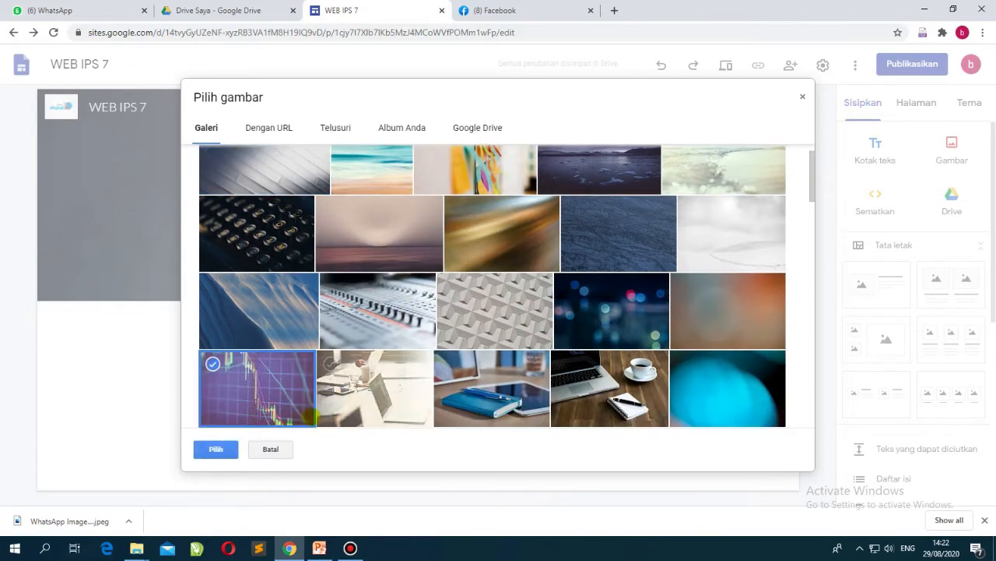
left_click(217, 449)
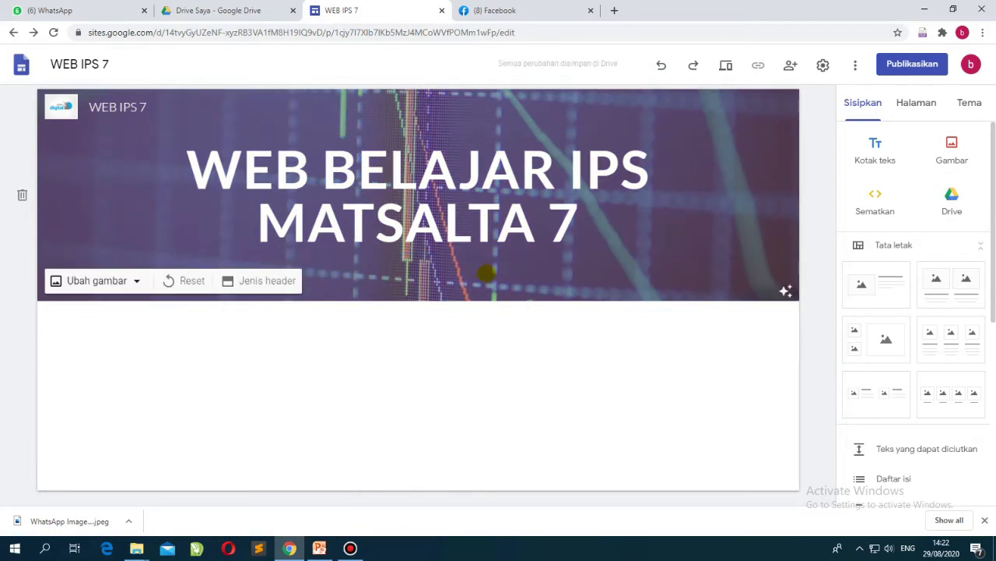
Change the header background to the dark icy lake landscape from the gallery's first row
left_click(134, 284)
left_click(122, 345)
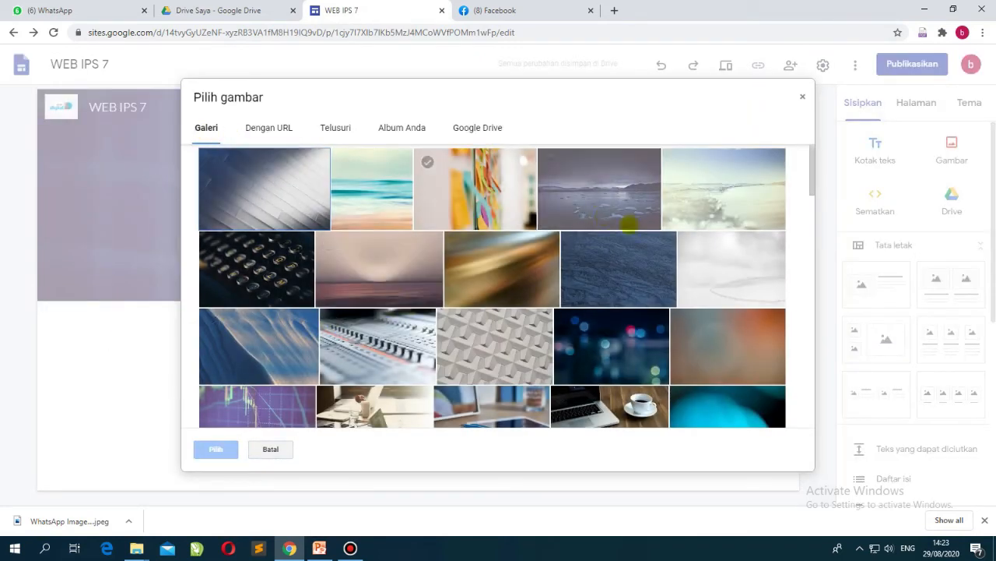
left_click(600, 191)
left_click(216, 449)
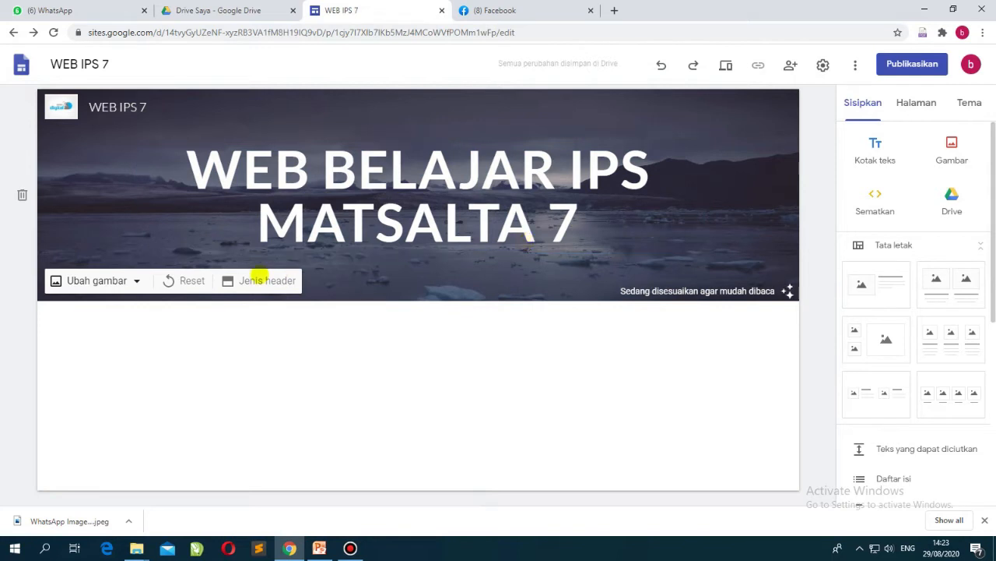
Search Google for images of "ayam" in the image picker and use the drawn rooster illustration as the header background
left_click(135, 281)
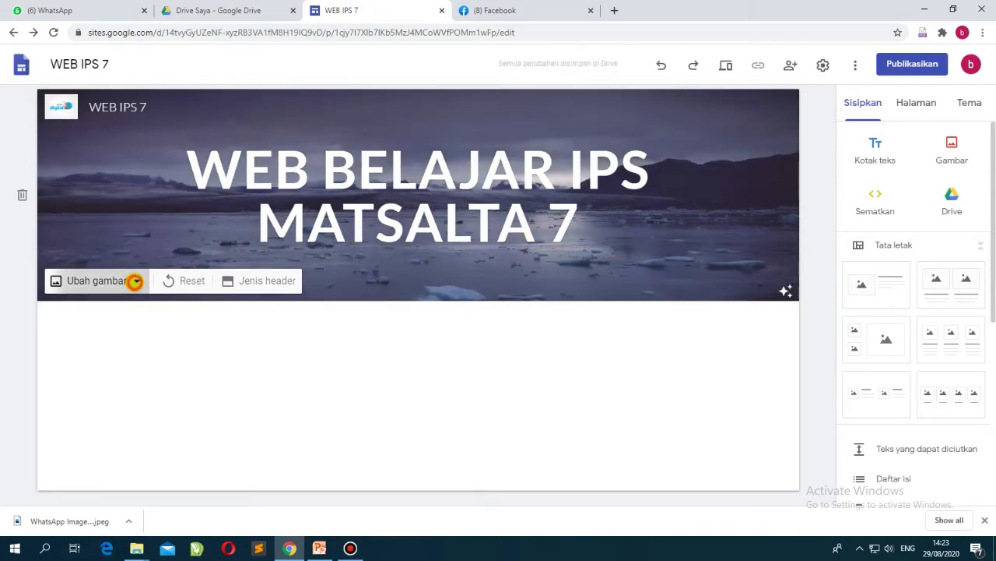
left_click(128, 348)
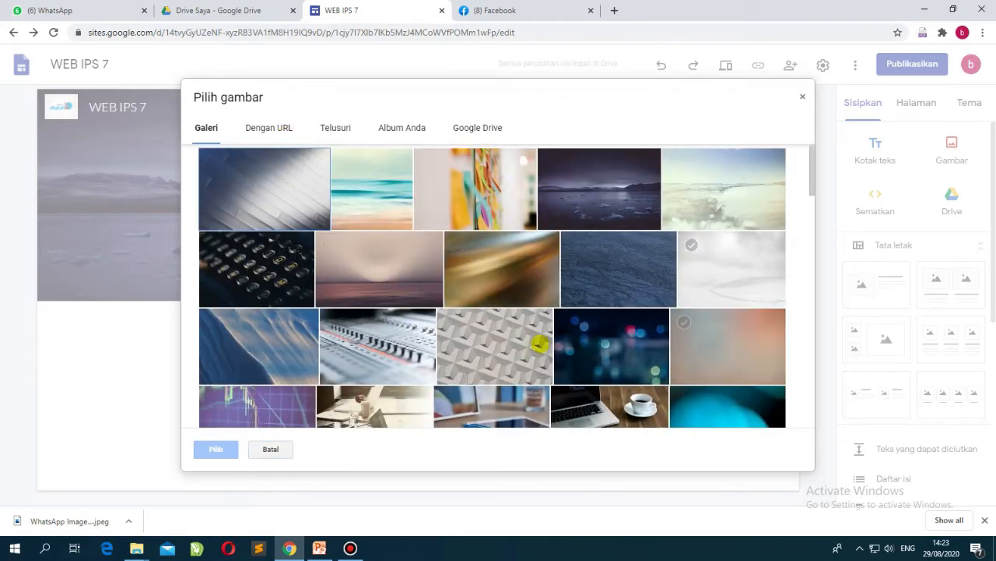
left_click(279, 127)
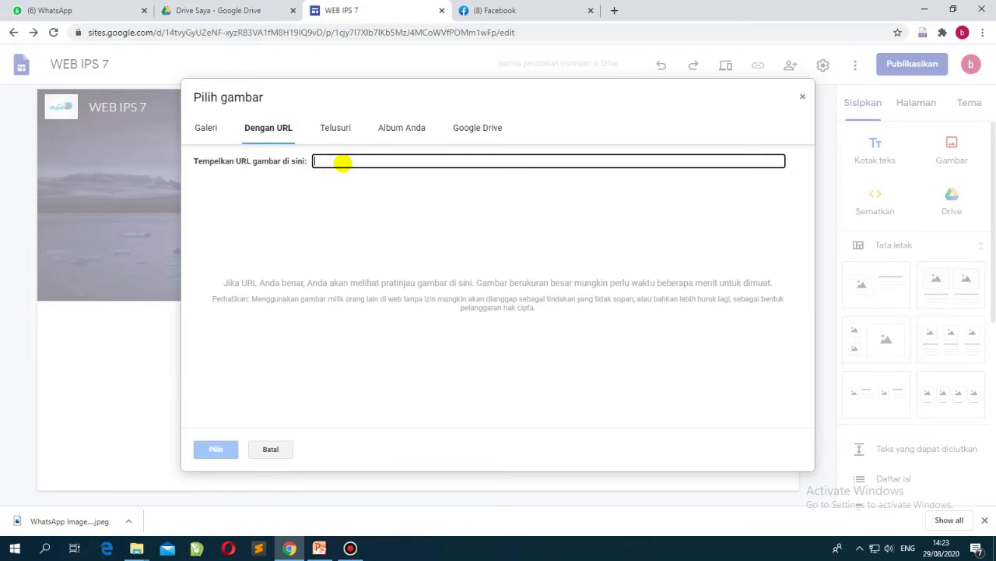
left_click(334, 129)
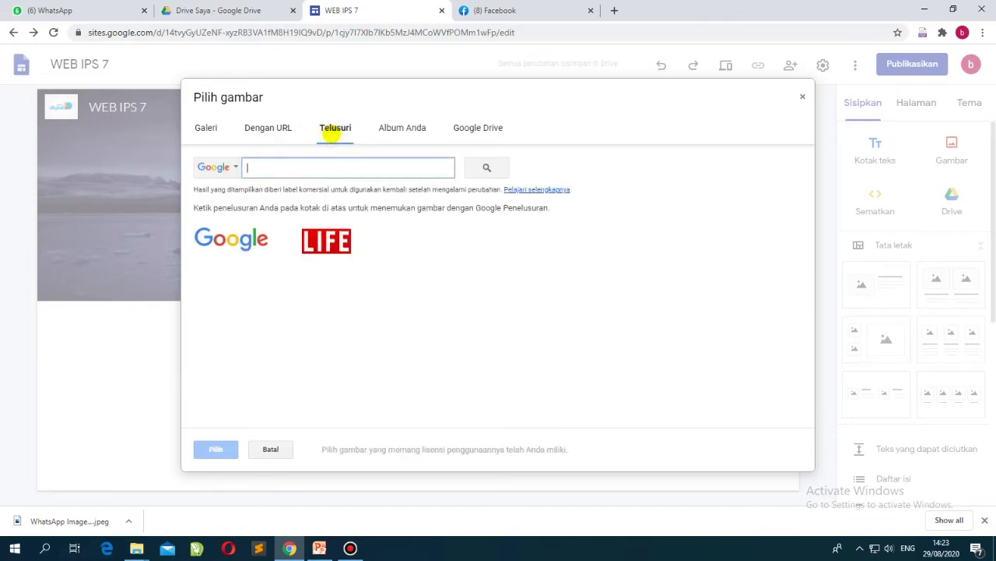
left_click(271, 127)
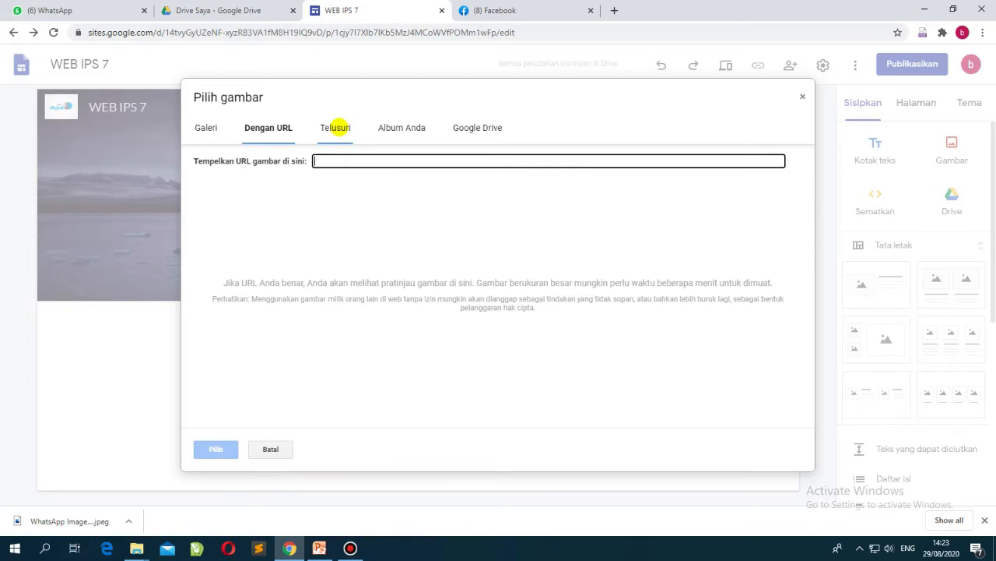
left_click(336, 127)
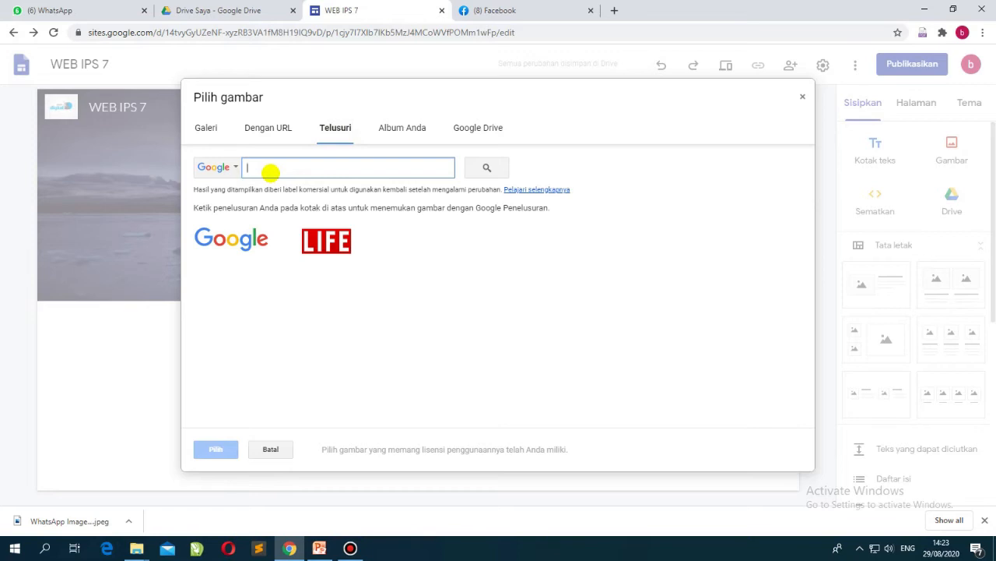
type("ayam")
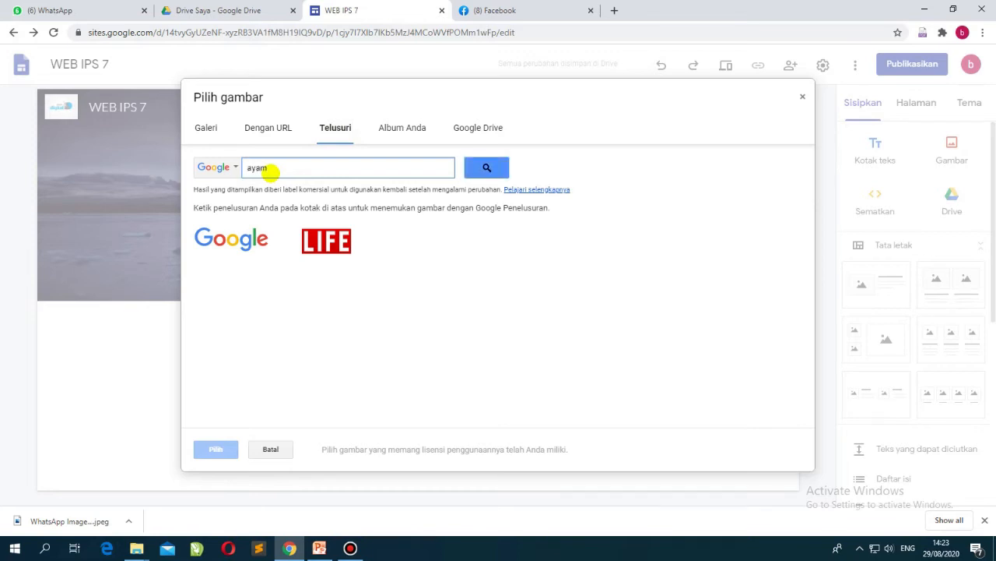
left_click(488, 167)
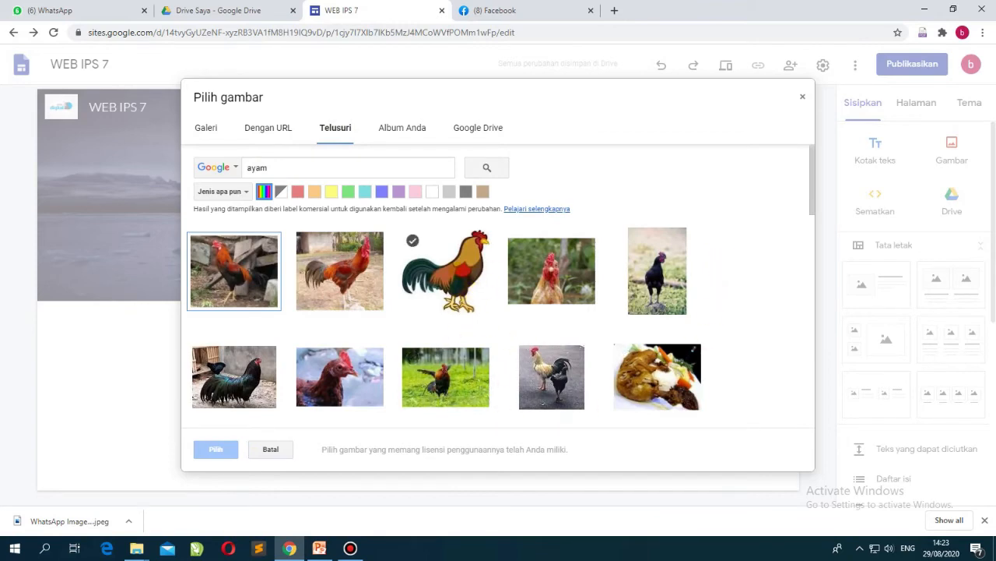
left_click(446, 271)
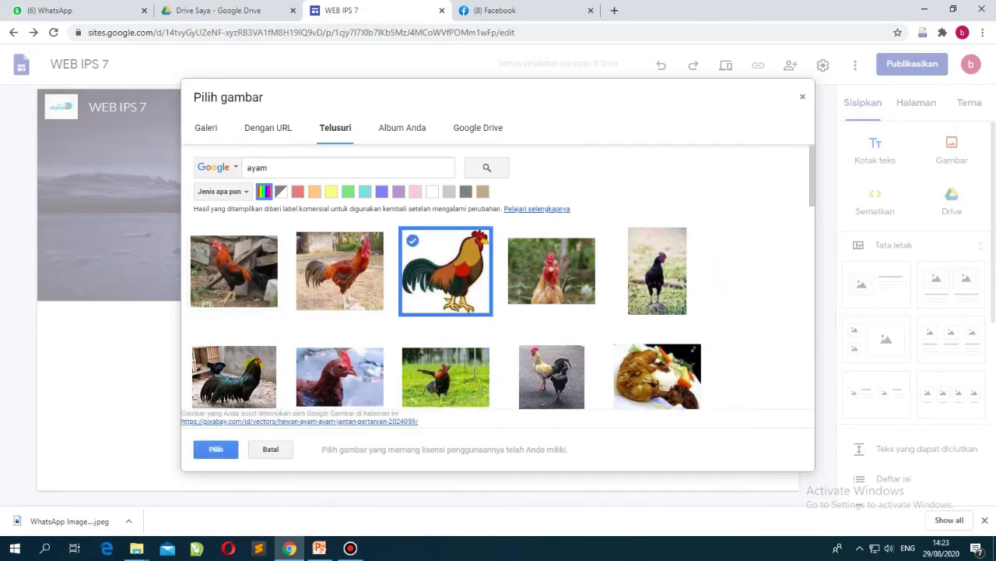
left_click(216, 450)
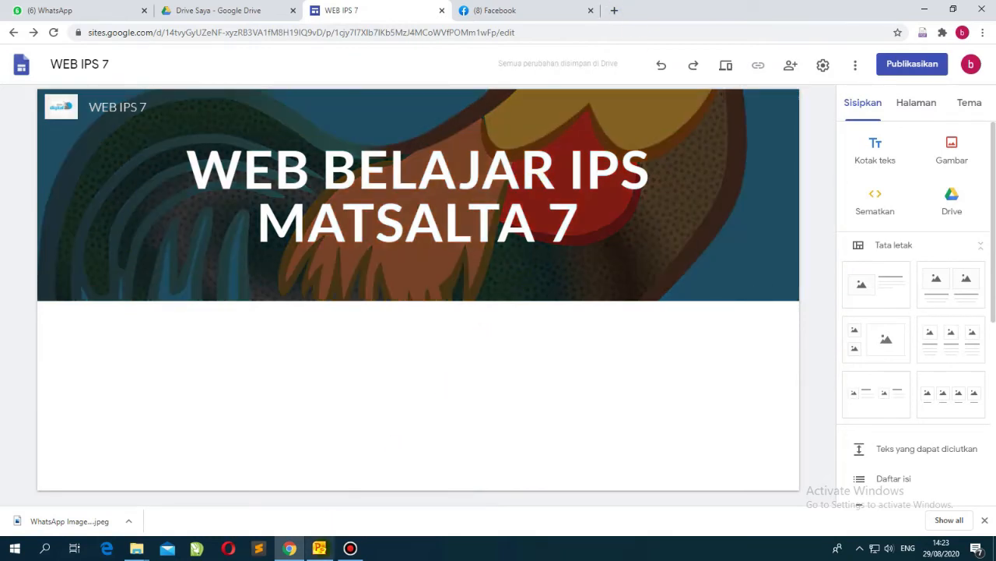
Switch to PowerPoint, capture slide 2 (MEMBUAT WEBSITE PEMBELAJARAN GRATIS) as a 790x533 screenshot, and save it as Screenshot_3.png in the Music folder
left_click(319, 548)
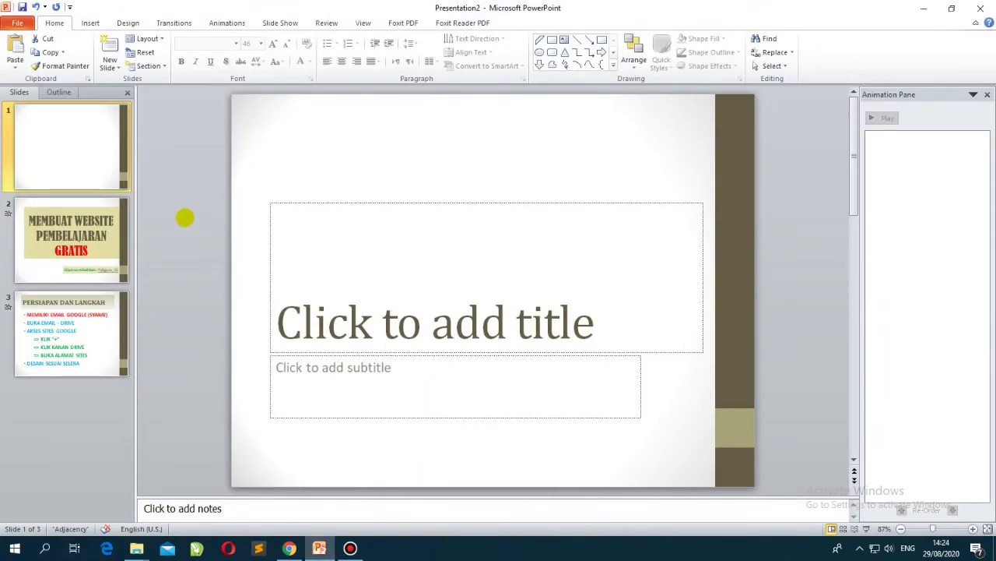
left_click(88, 271)
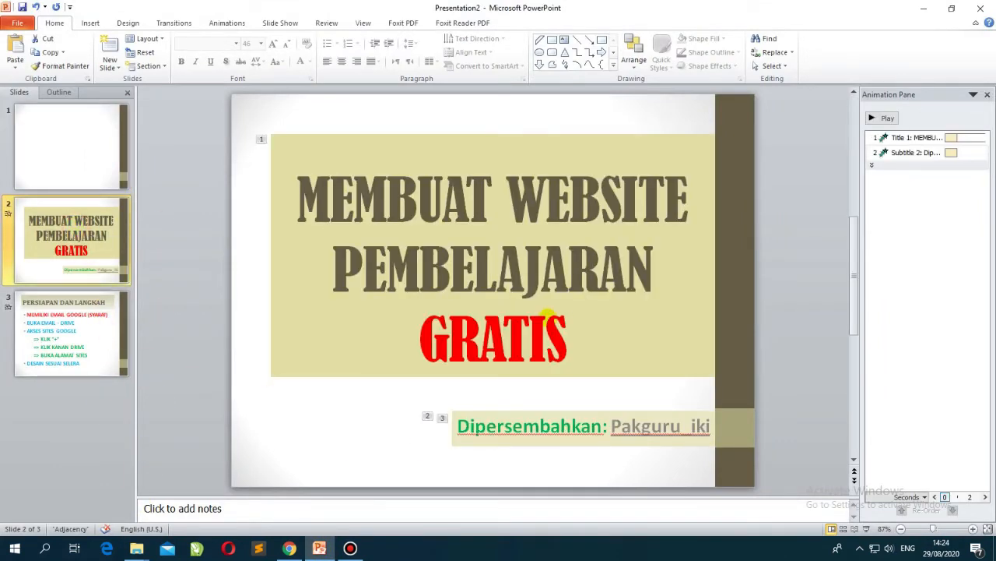
key("Print")
left_click_drag(244, 120, 735, 450)
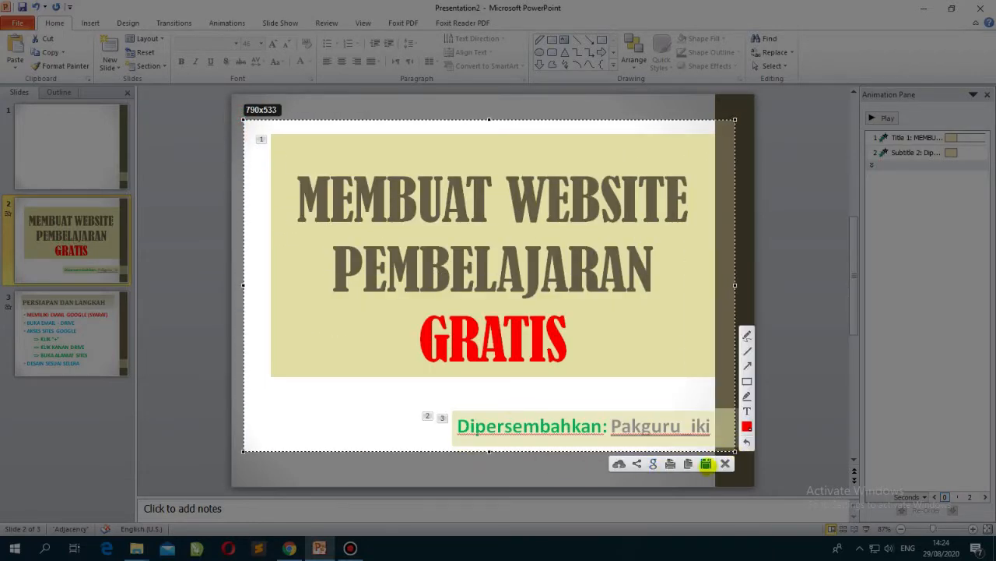
left_click(706, 463)
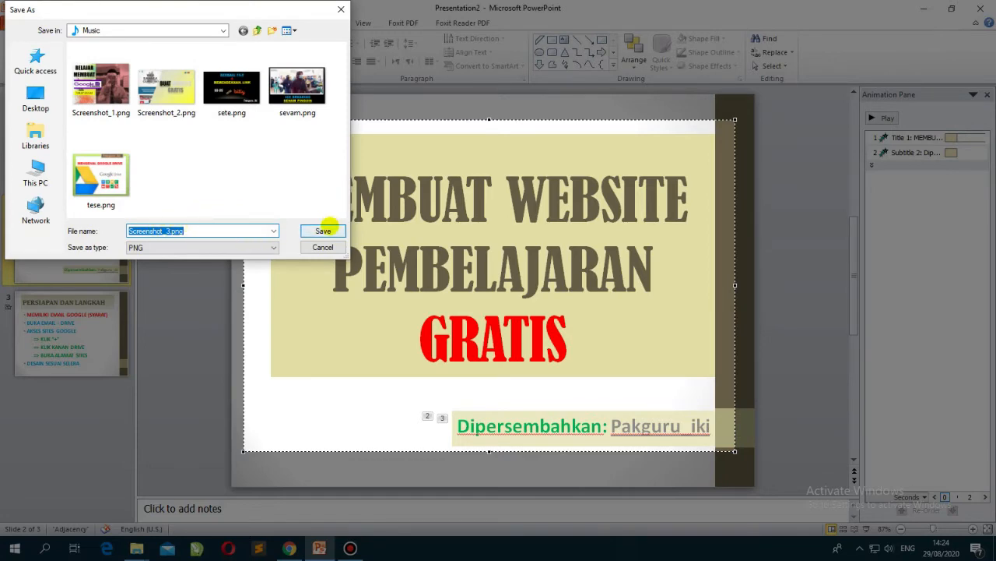
left_click(323, 230)
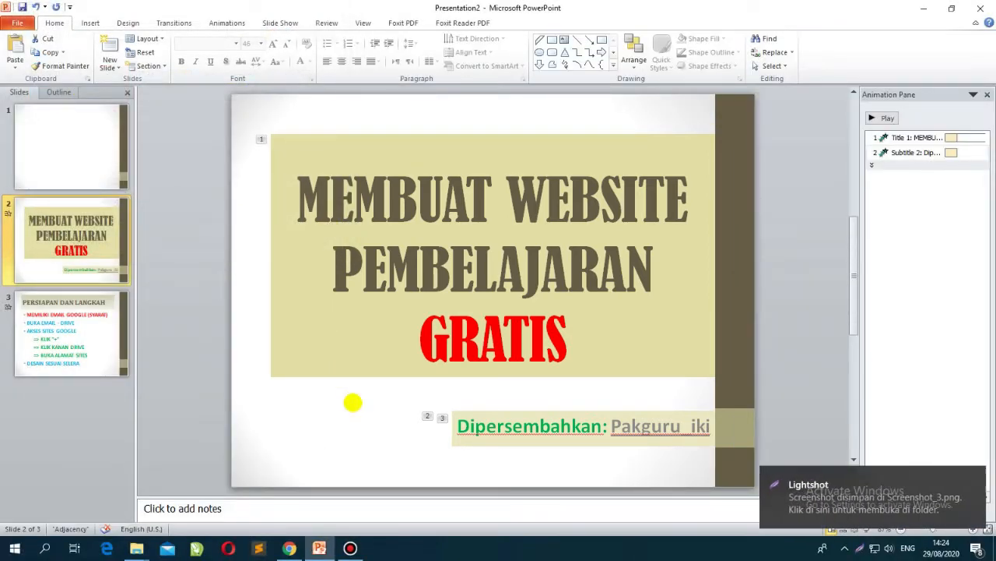
Switch back to the WEB IPS 7 site editor in Chrome
left_click(289, 548)
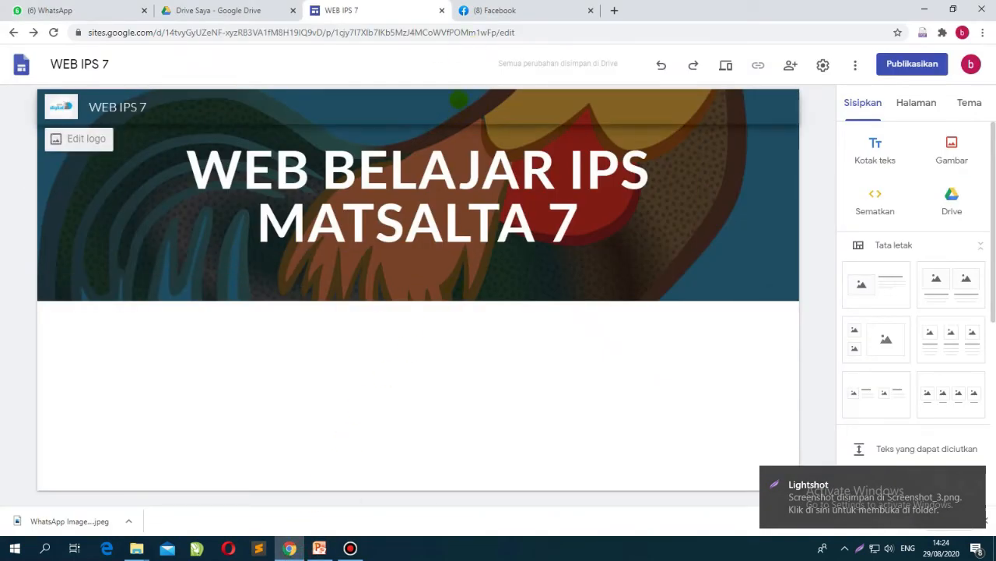
left_click(139, 280)
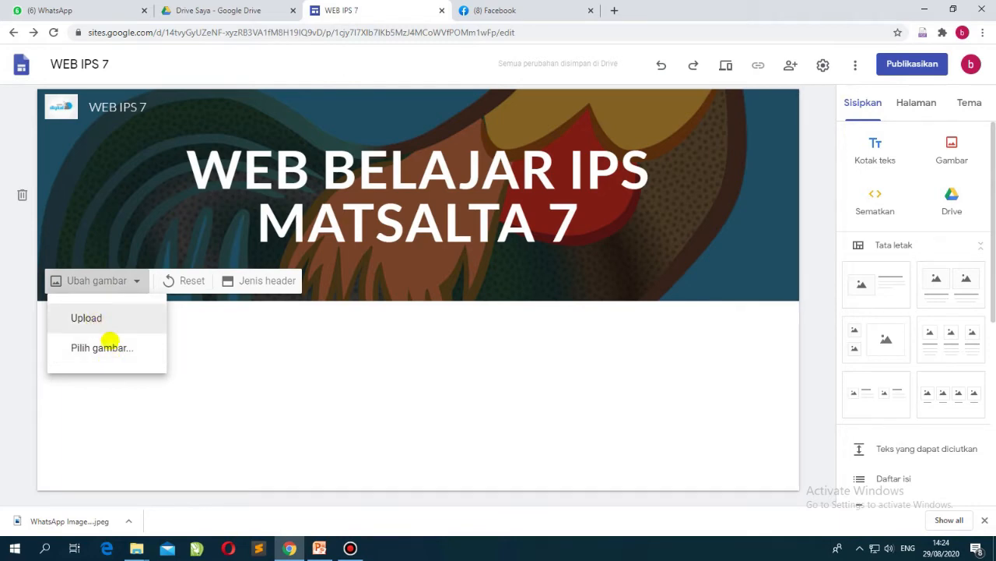
left_click(111, 343)
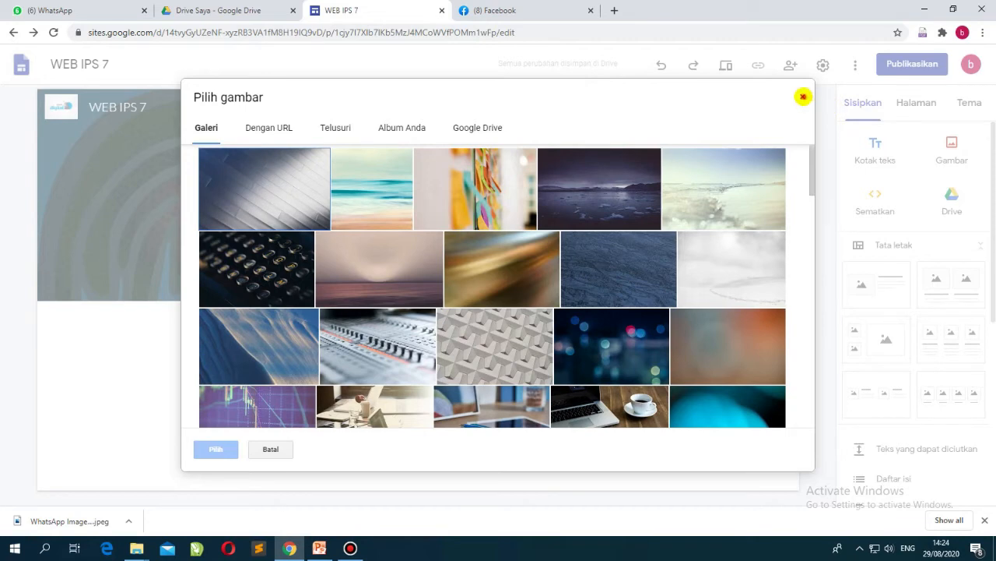
left_click(803, 96)
Upload Screenshot_3.png from the Music folder as the header background image
left_click(122, 280)
left_click(87, 318)
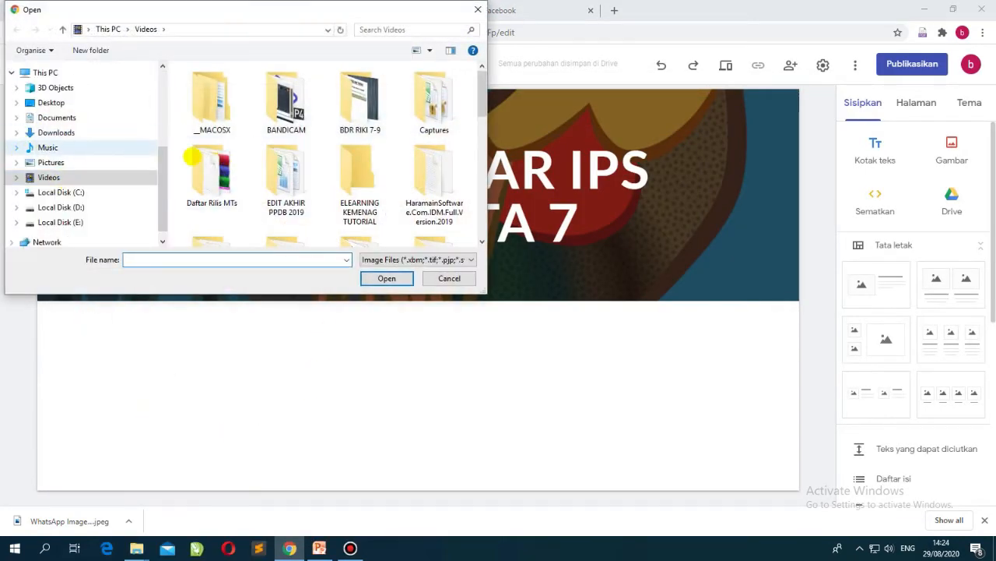
scroll(280, 168, "down", 10)
left_click(62, 163)
scroll(311, 148, "down", 8)
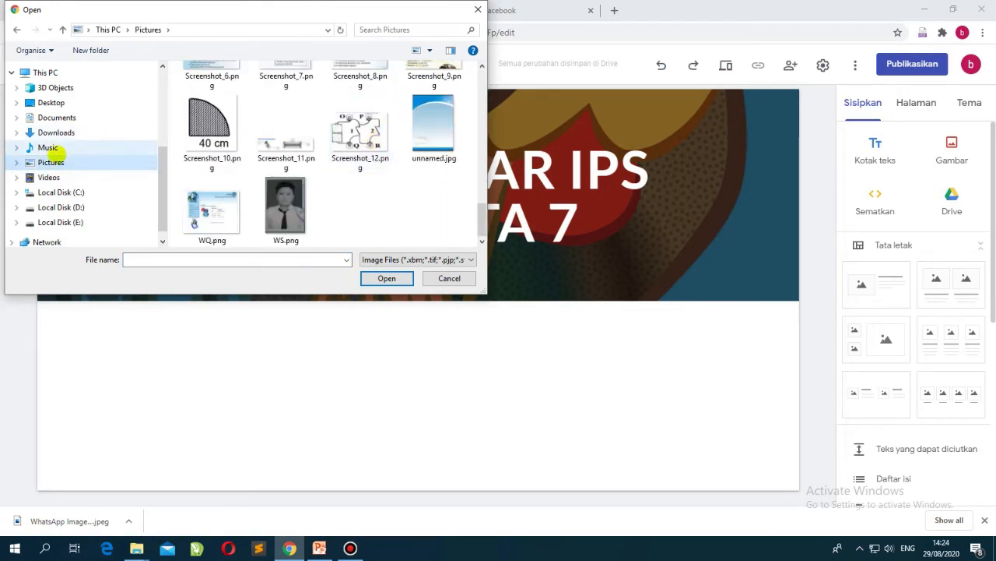
left_click(56, 147)
scroll(312, 156, "down", 2)
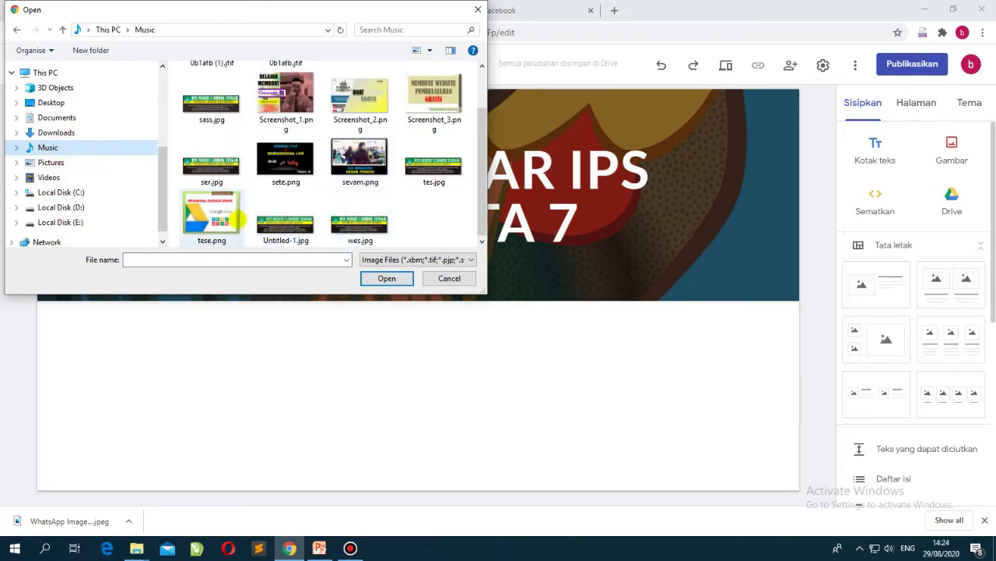
left_click(435, 98)
left_click(379, 278)
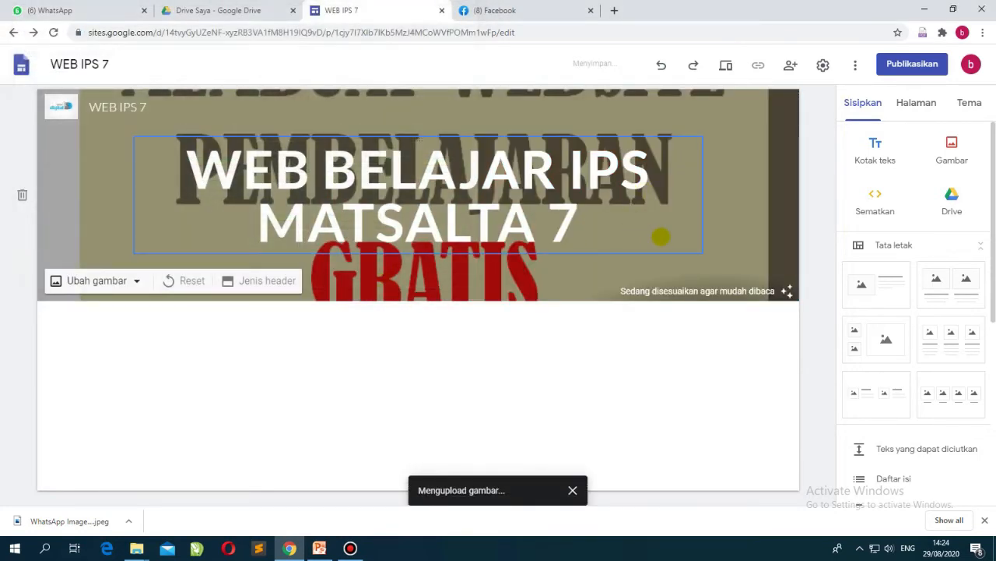
Replace the header background with the drawn rooster illustration found by a Google image search for "ayam"
left_click(136, 281)
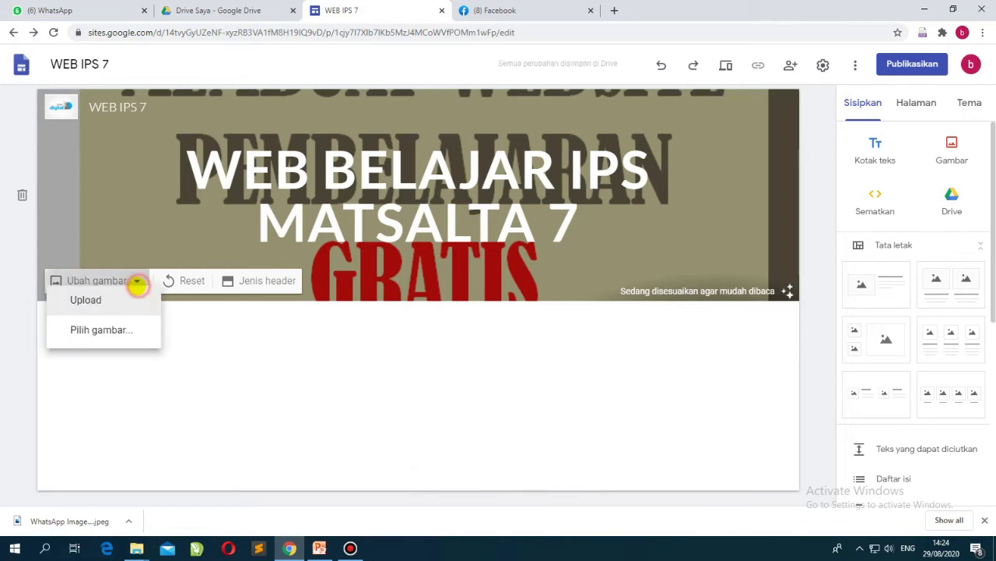
left_click(119, 343)
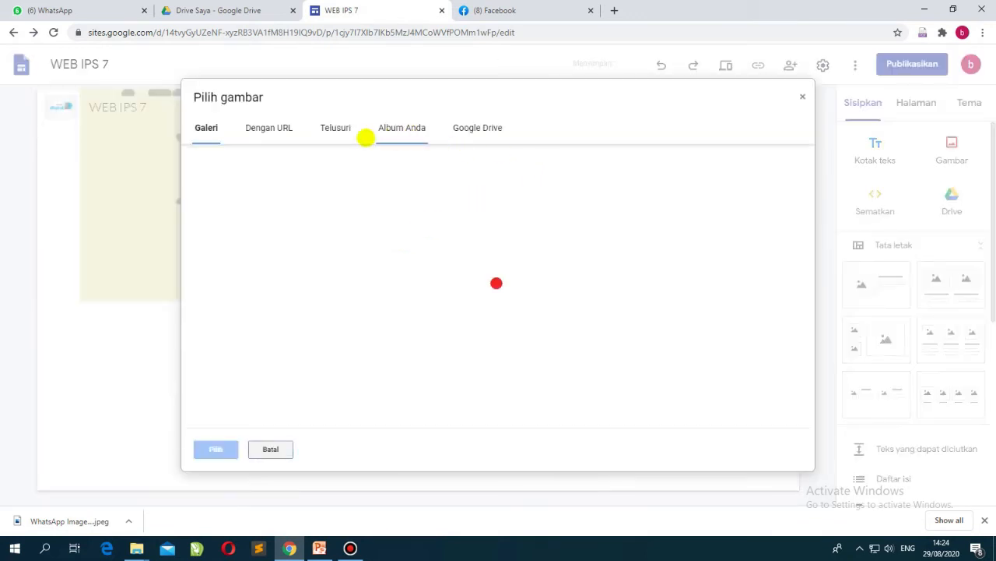
left_click(334, 127)
left_click(423, 165)
type("ayam")
key("Return")
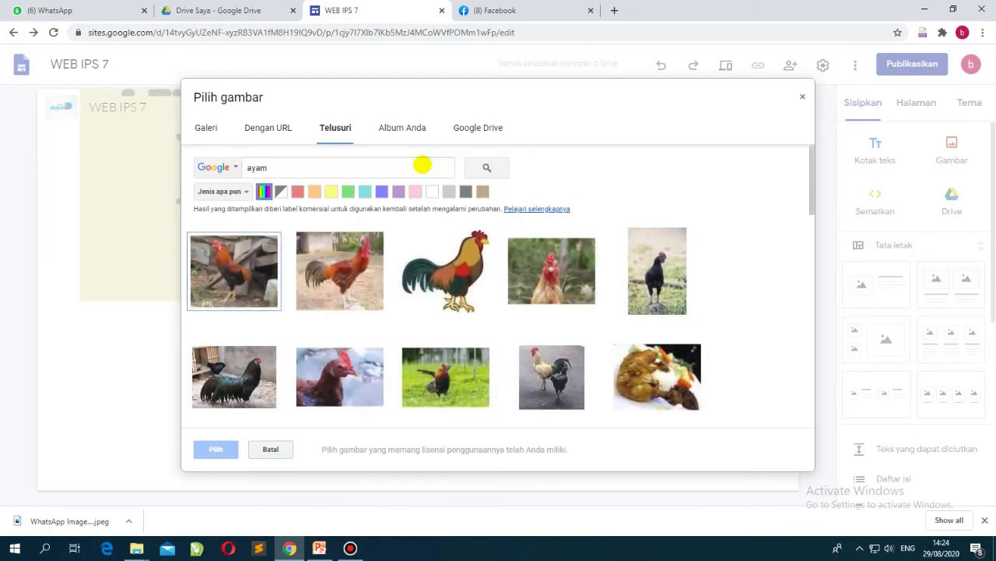
left_click(445, 271)
left_click(215, 449)
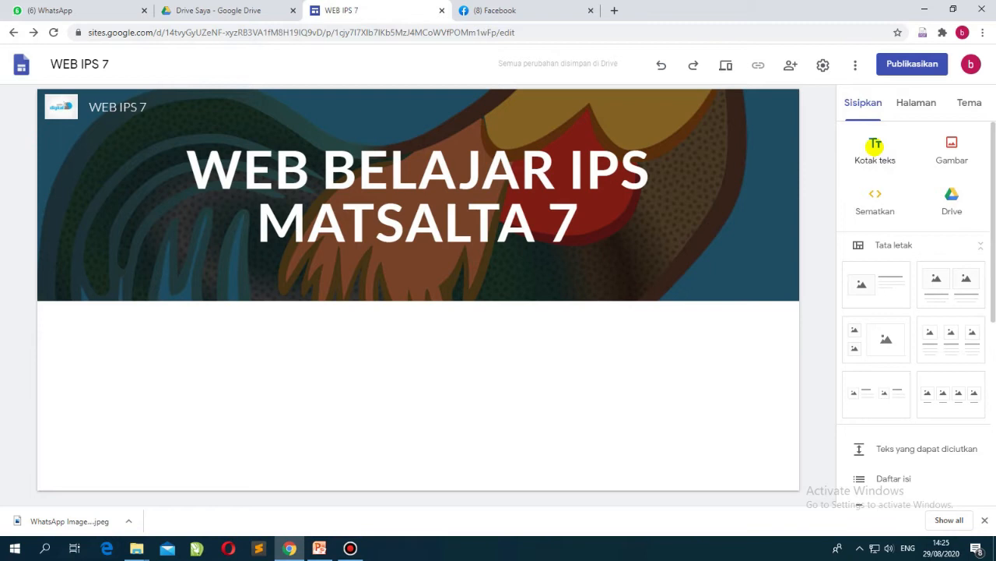
Add a text box below the header reading "INI WEB UNTUK KITA BELAJAR" and center its text
left_click(875, 145)
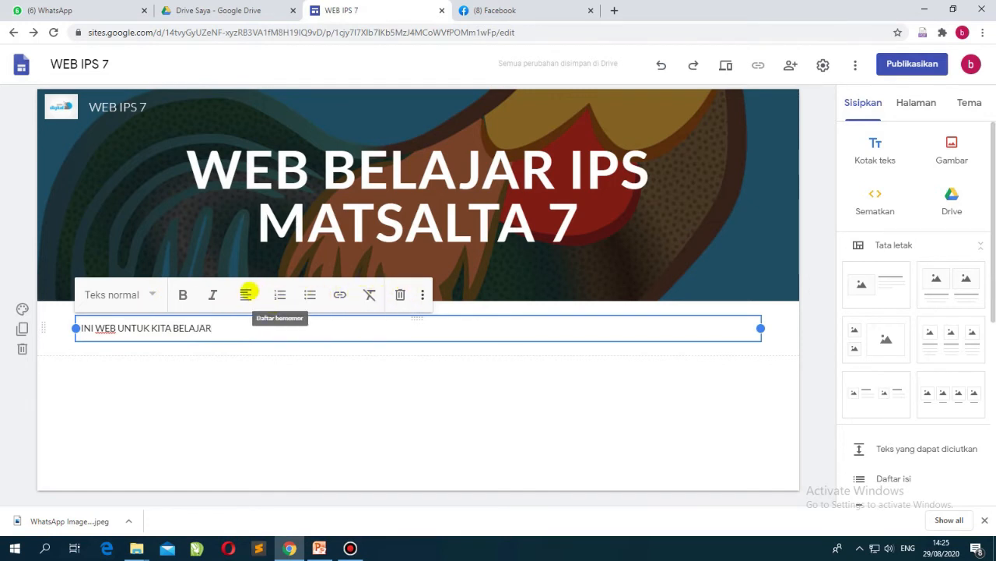
left_click(247, 293)
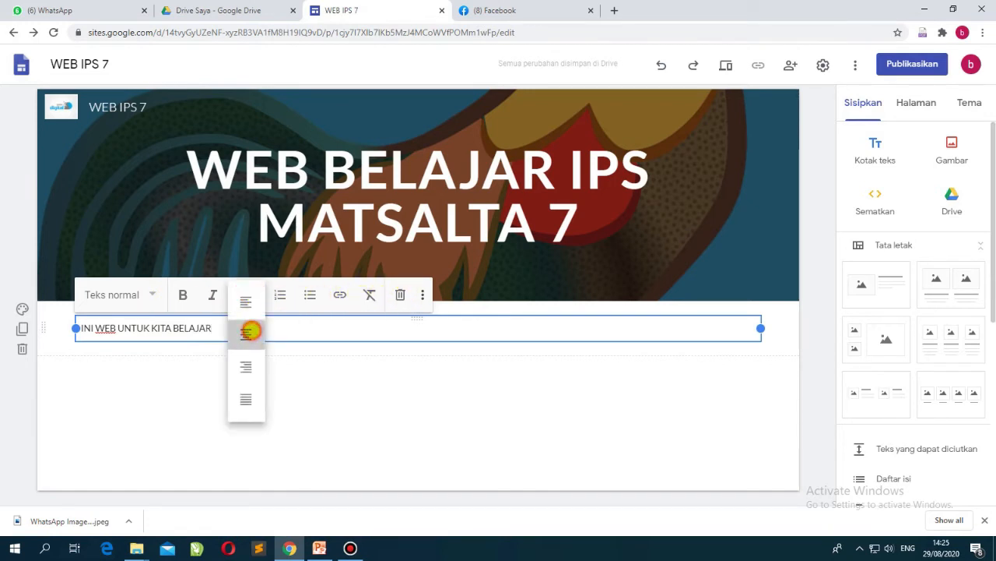
left_click(247, 332)
Format the "INI WEB UNTUK KITA BELAJAR" line with the smaller Judul heading style in bold
left_click_drag(334, 330, 527, 326)
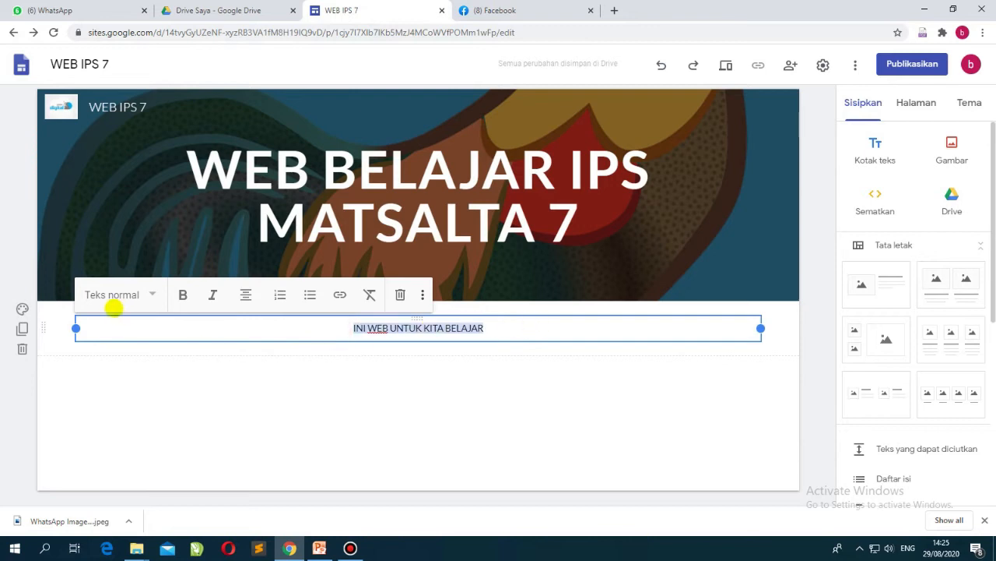
left_click(187, 295)
left_click(150, 295)
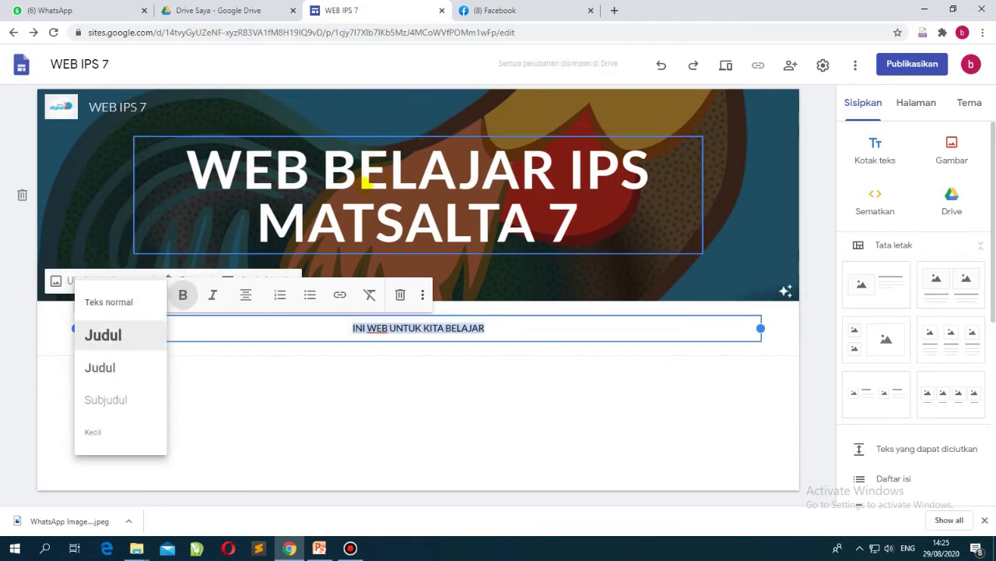
left_click(120, 367)
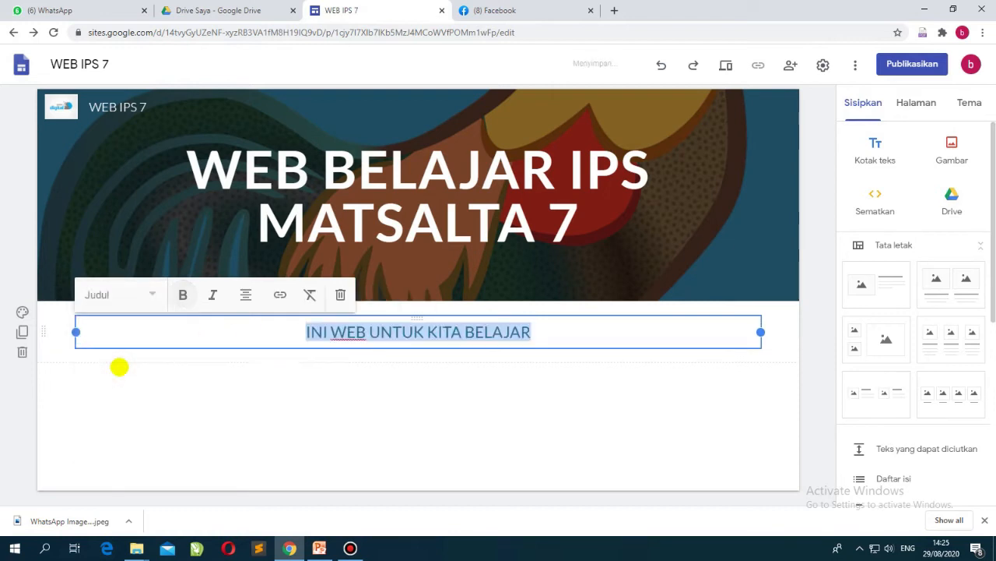
left_click(182, 294)
left_click(302, 365)
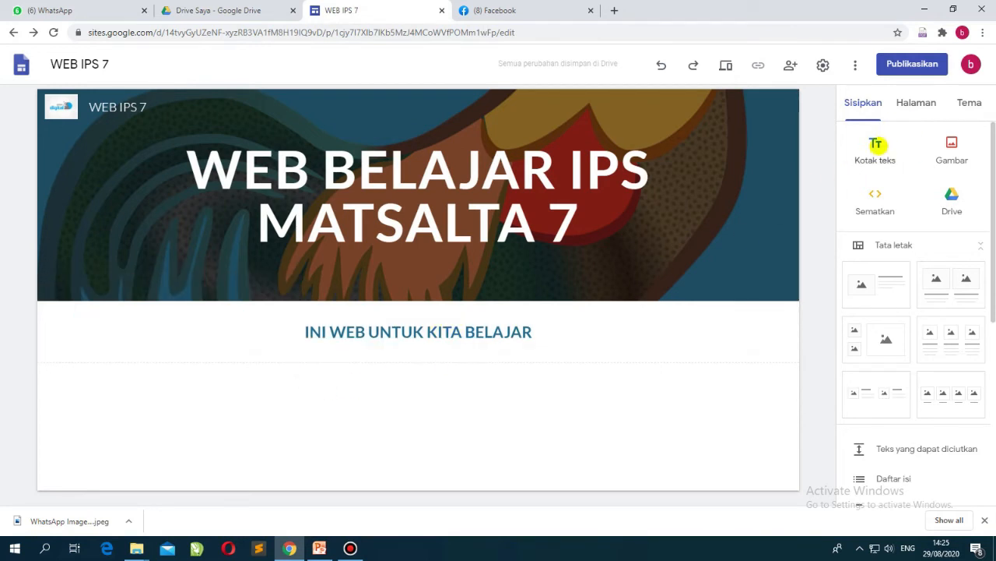
Upload Screenshot_1.png from the Music folder into the page below the heading, and delete the inserted image
left_click(954, 147)
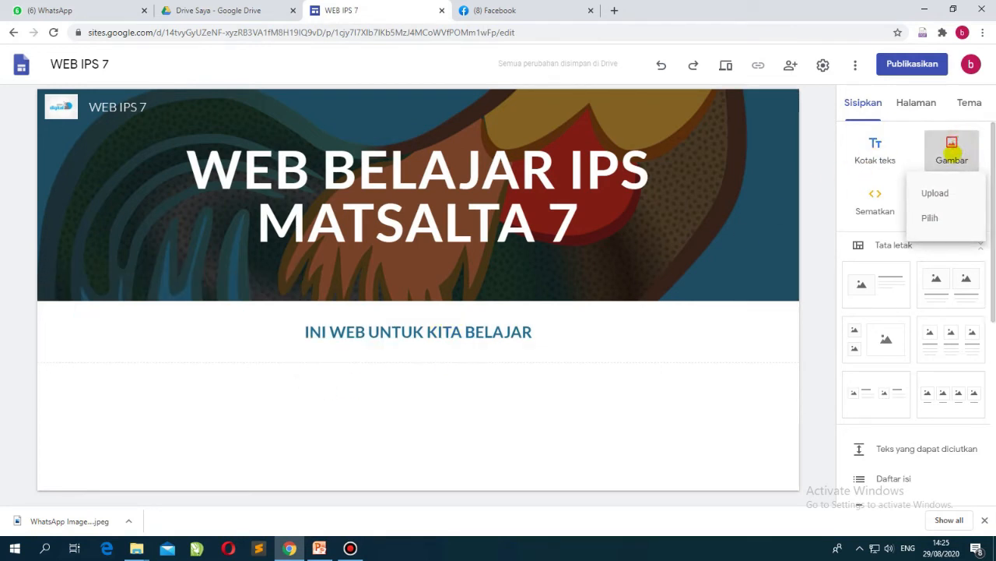
left_click(936, 193)
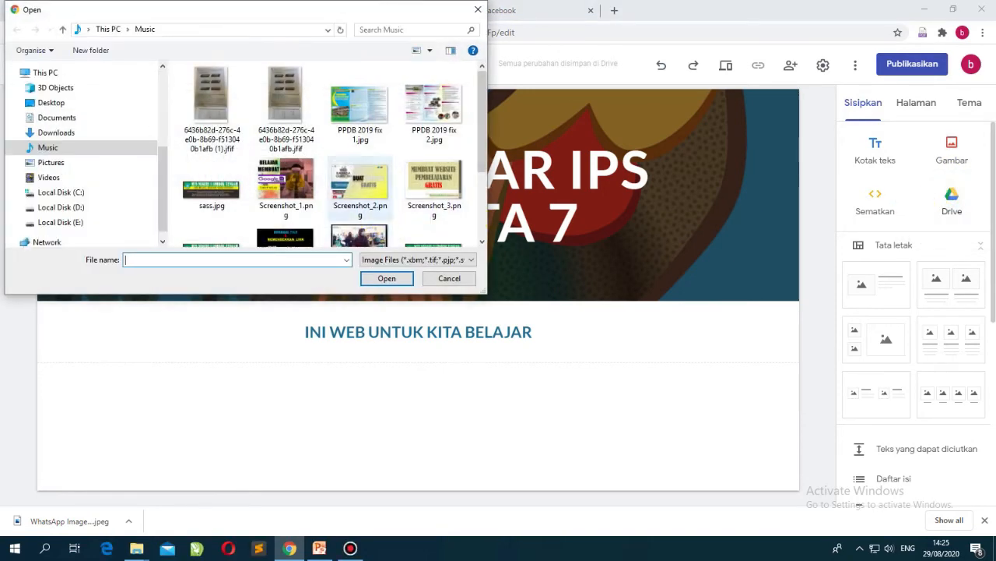
left_click(285, 181)
left_click(387, 278)
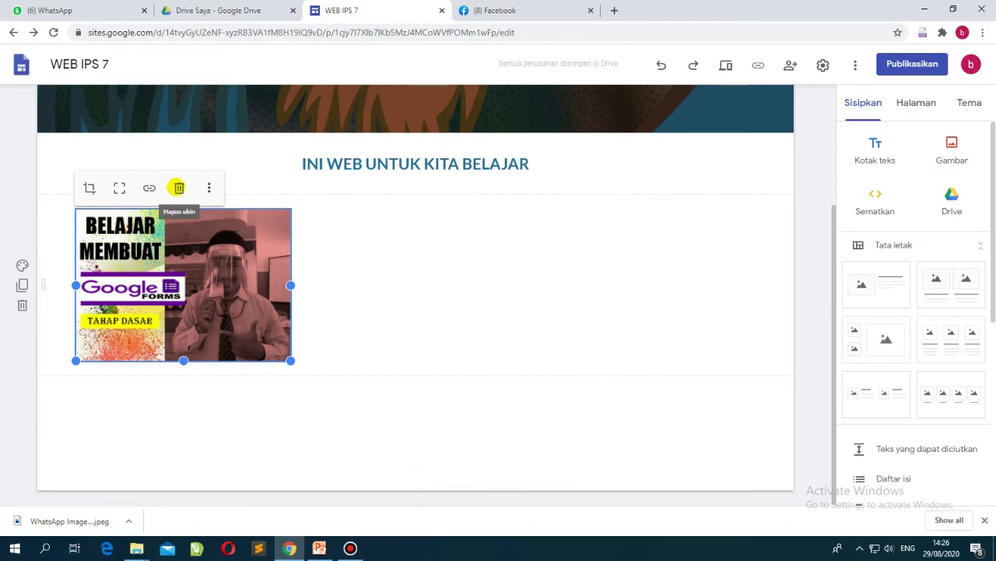
left_click(179, 188)
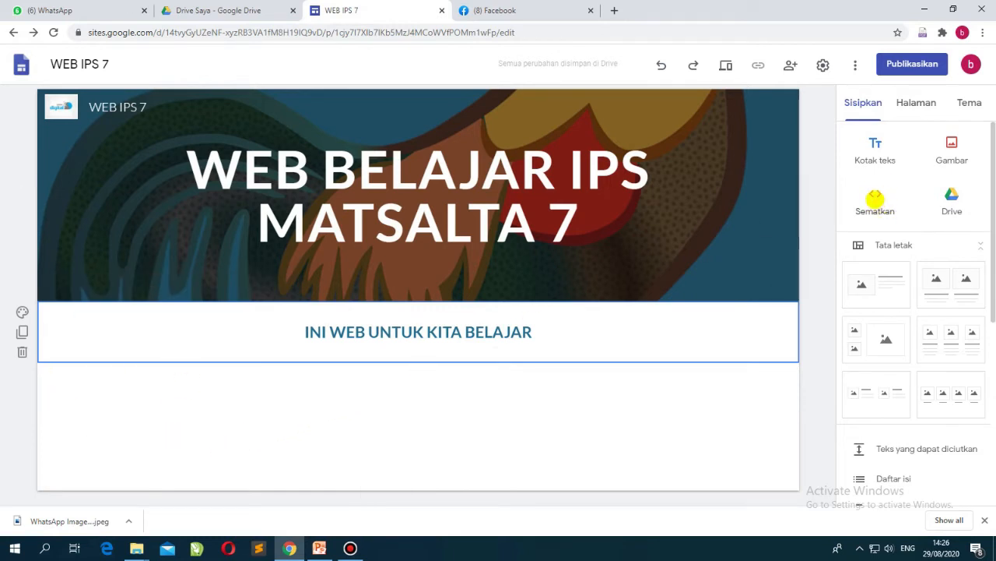
left_click(875, 199)
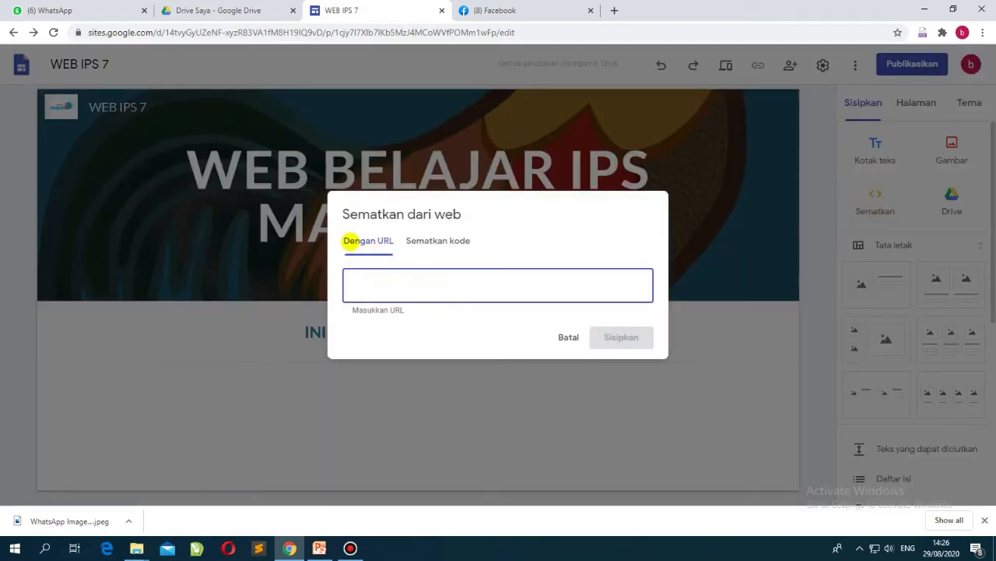
left_click(456, 241)
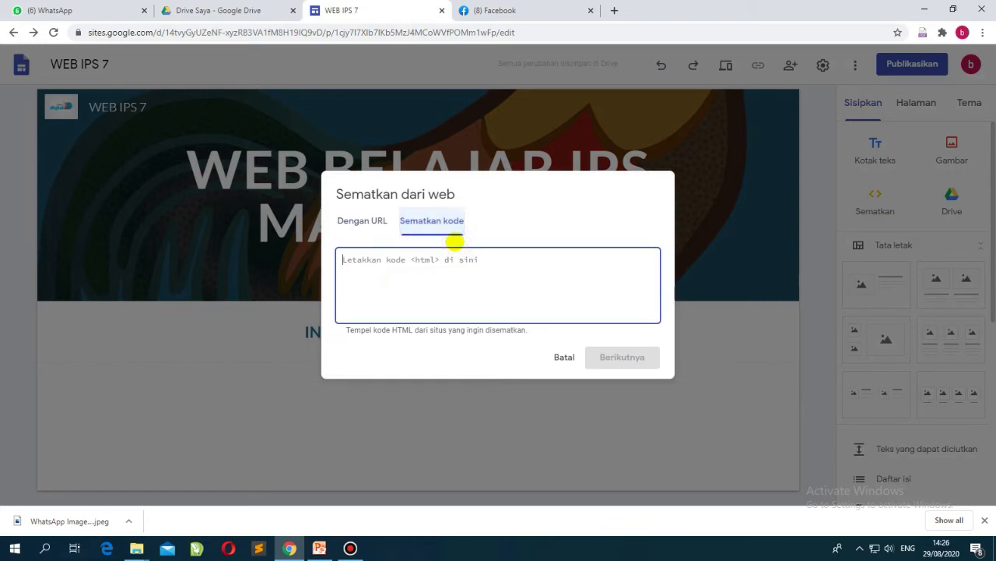
left_click(564, 357)
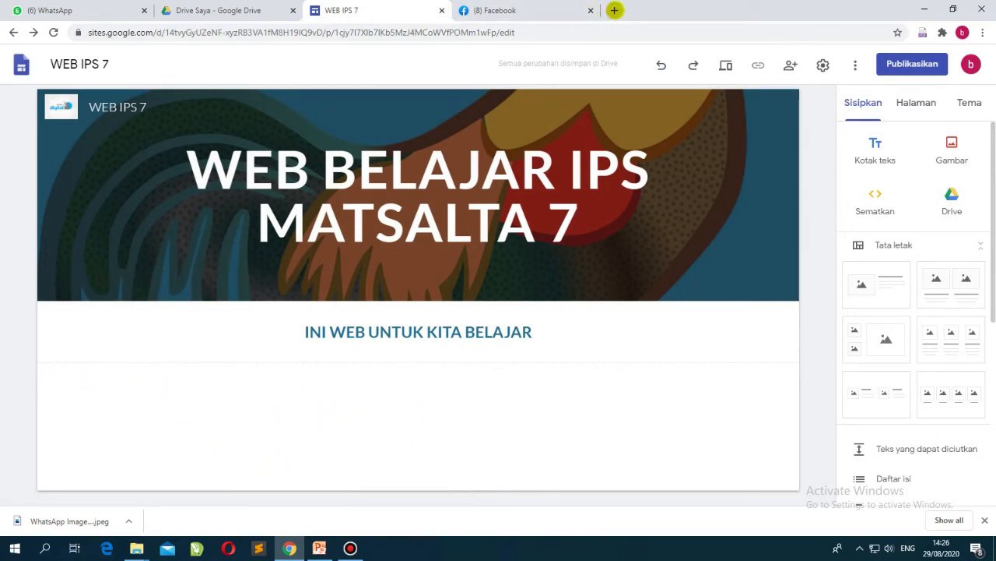
Open YouTube in a new browser tab and search for "peta buta"
left_click(615, 11)
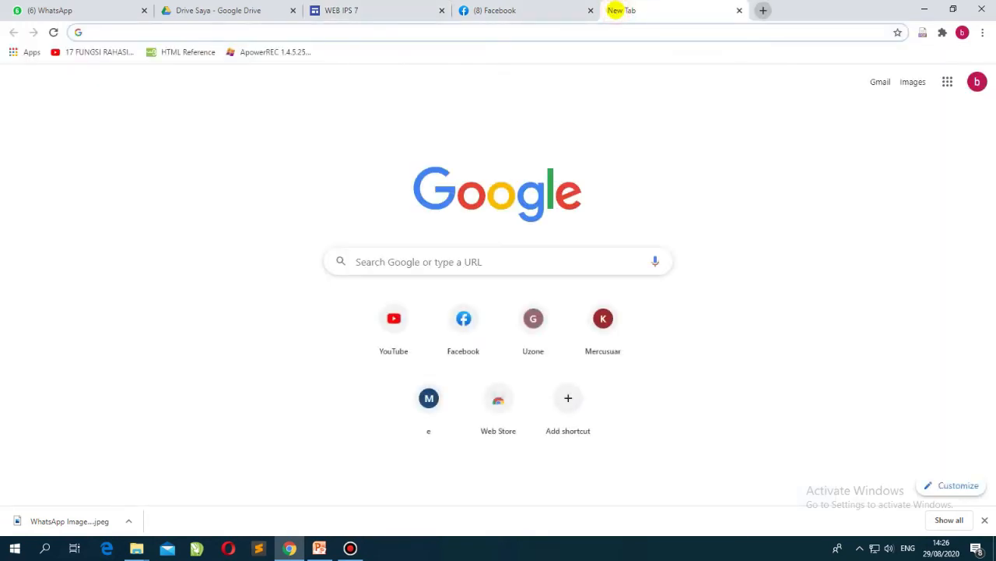
left_click(394, 318)
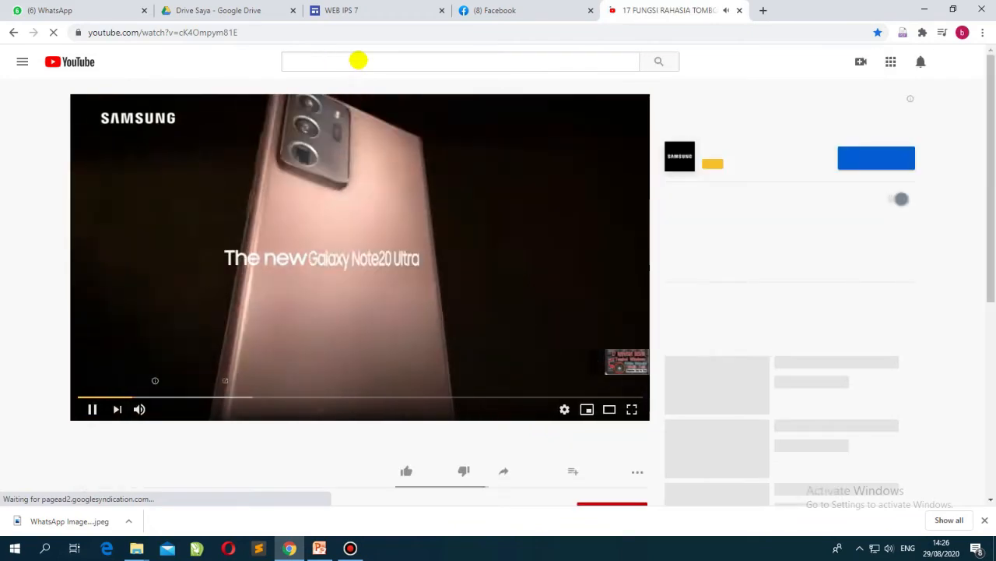
left_click(358, 60)
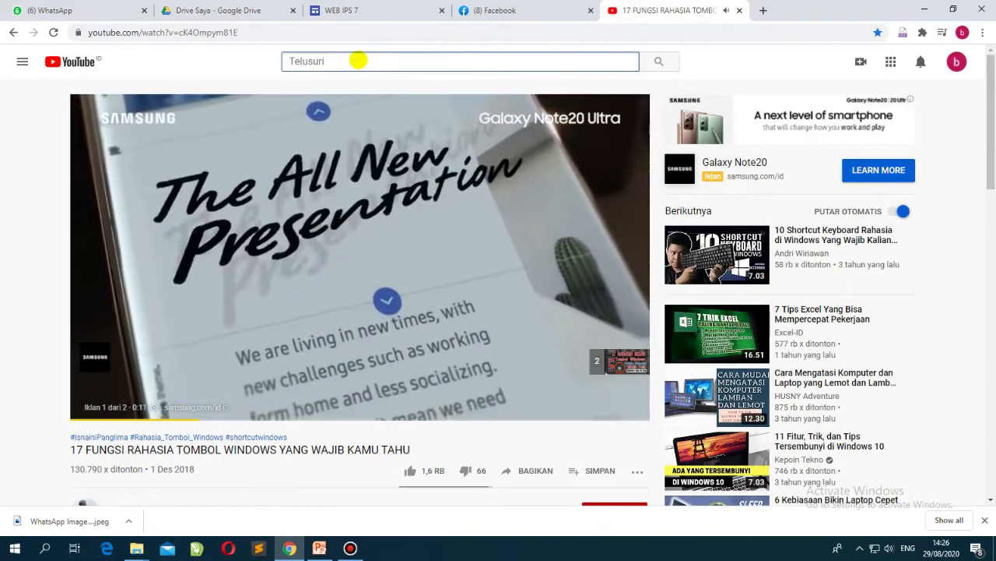
type("peta buta")
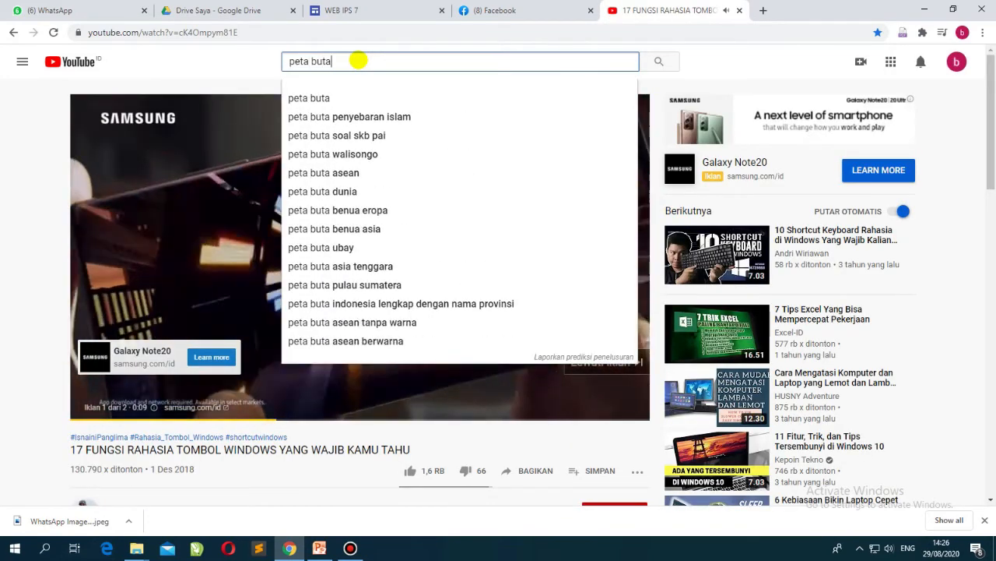
key("Return")
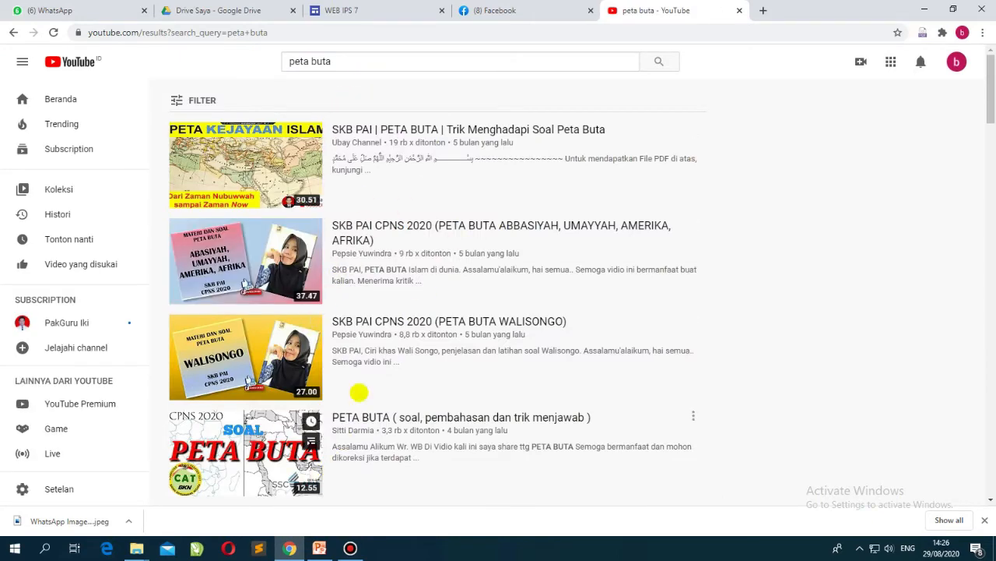
Open the video "Soal PETA BUTA Yang Sering Muncul Berdasarkan FR #SKB PAI CPNS", pause it and copy its video URL
scroll(247, 271, "down", 2)
scroll(248, 271, "down", 1)
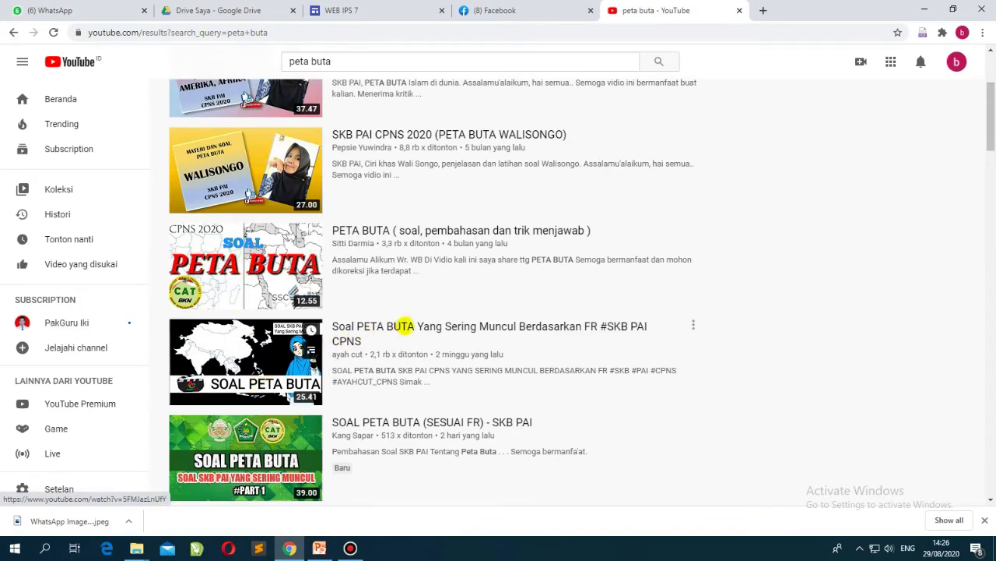
left_click(405, 326)
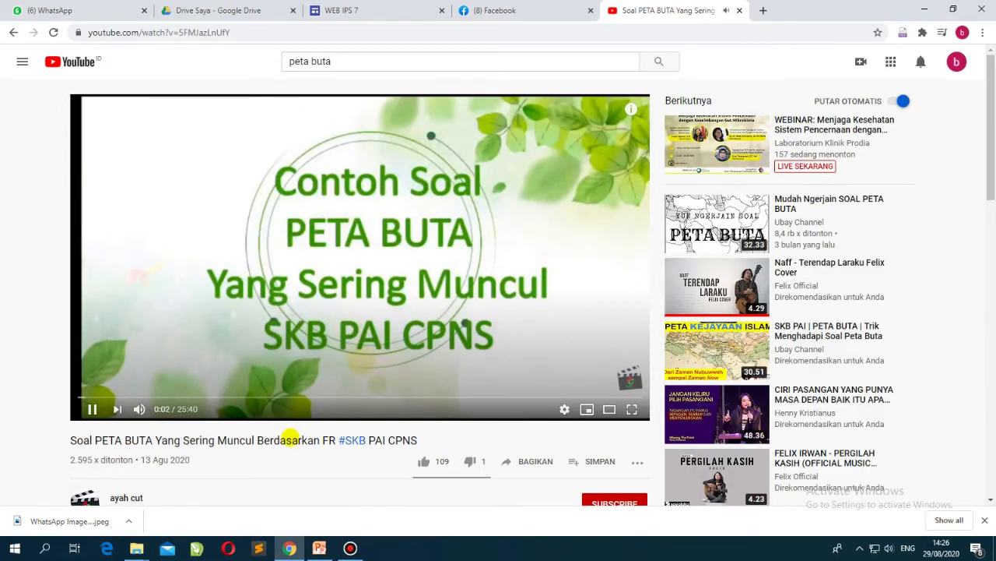
left_click(267, 285)
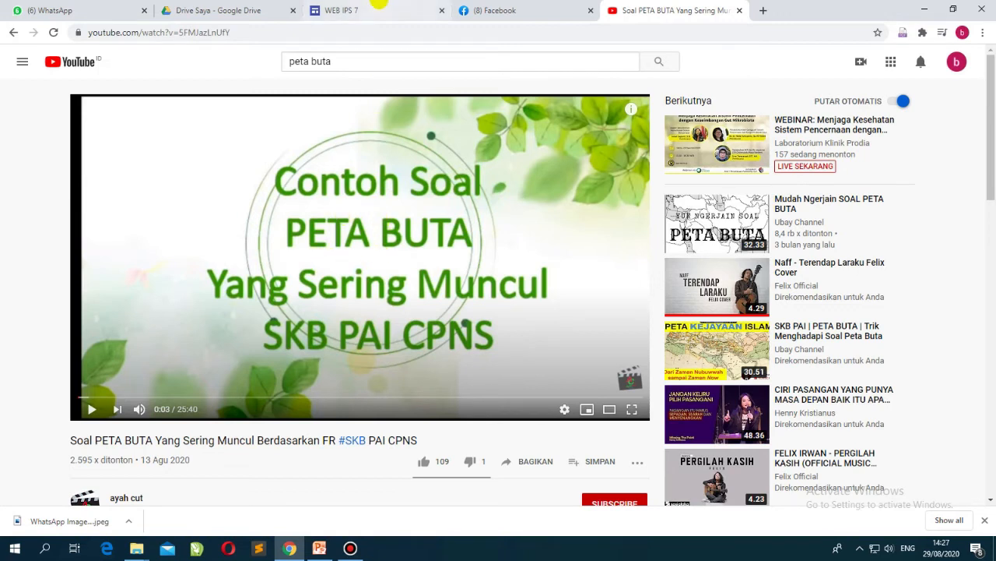
right_click(215, 170)
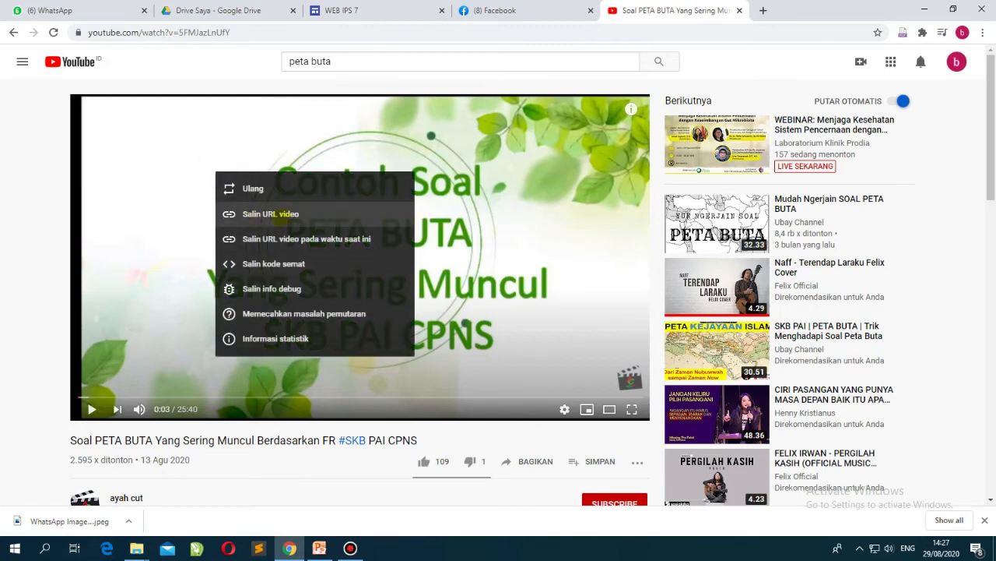
left_click(249, 213)
left_click(378, 11)
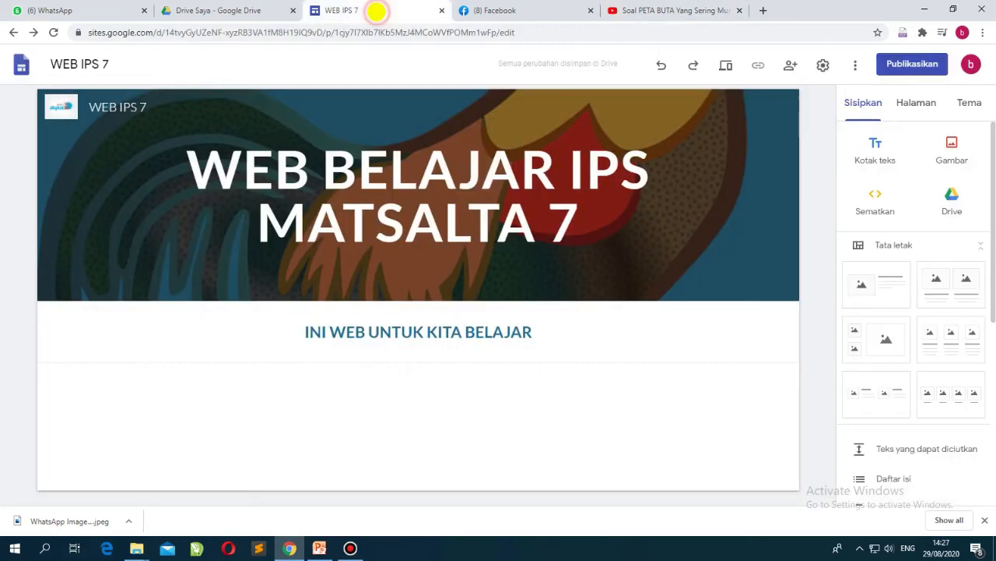
left_click(884, 200)
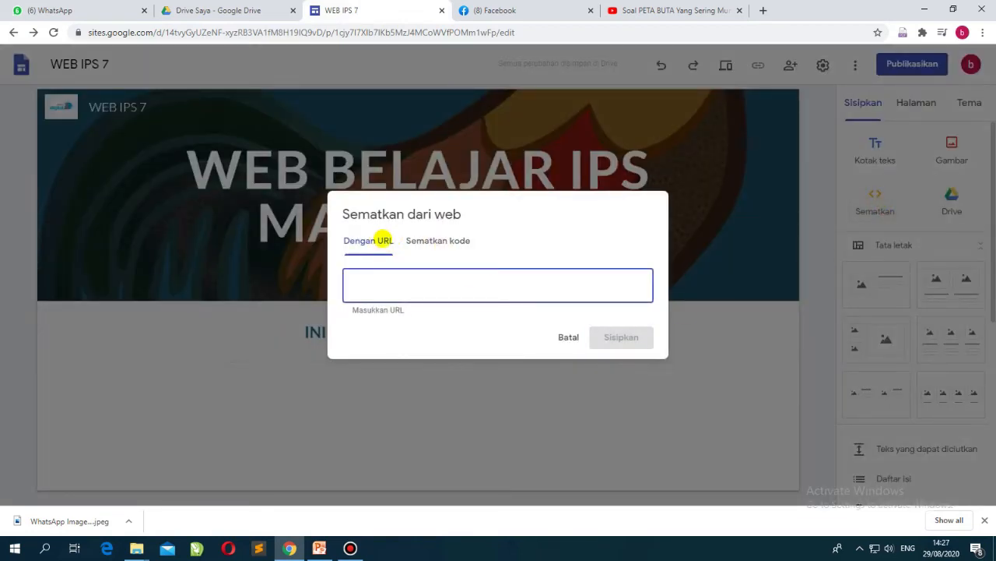
right_click(367, 288)
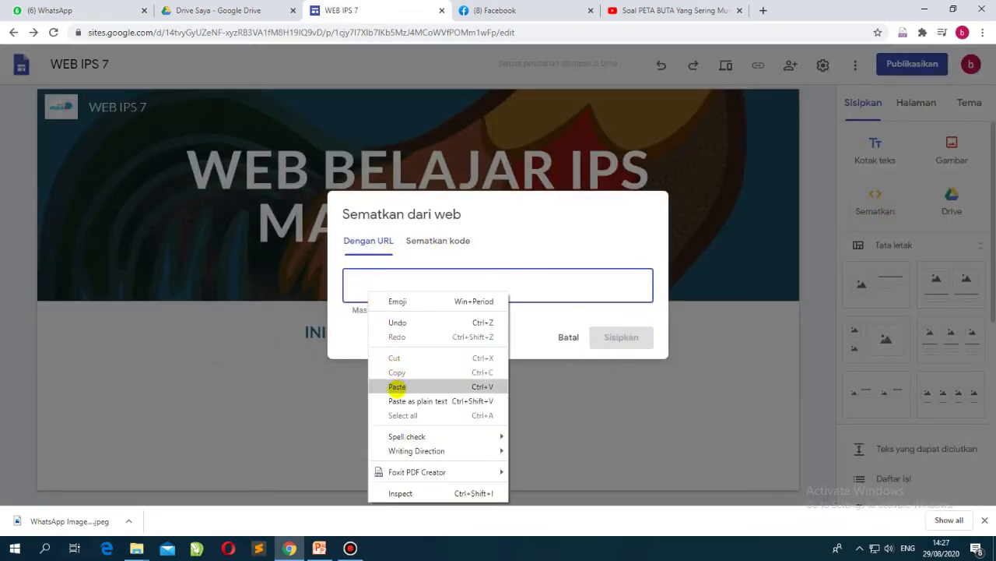
left_click(397, 387)
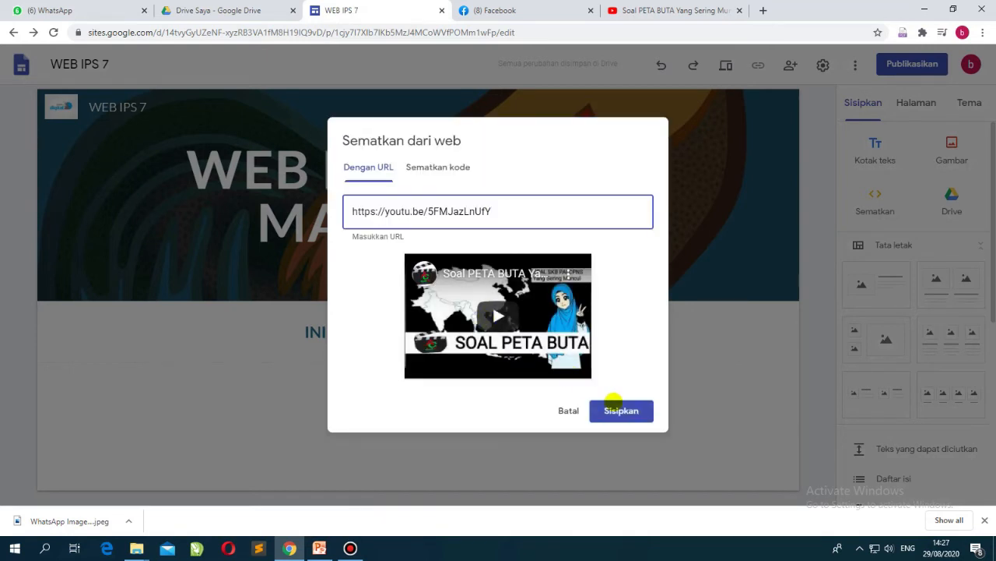
left_click(621, 410)
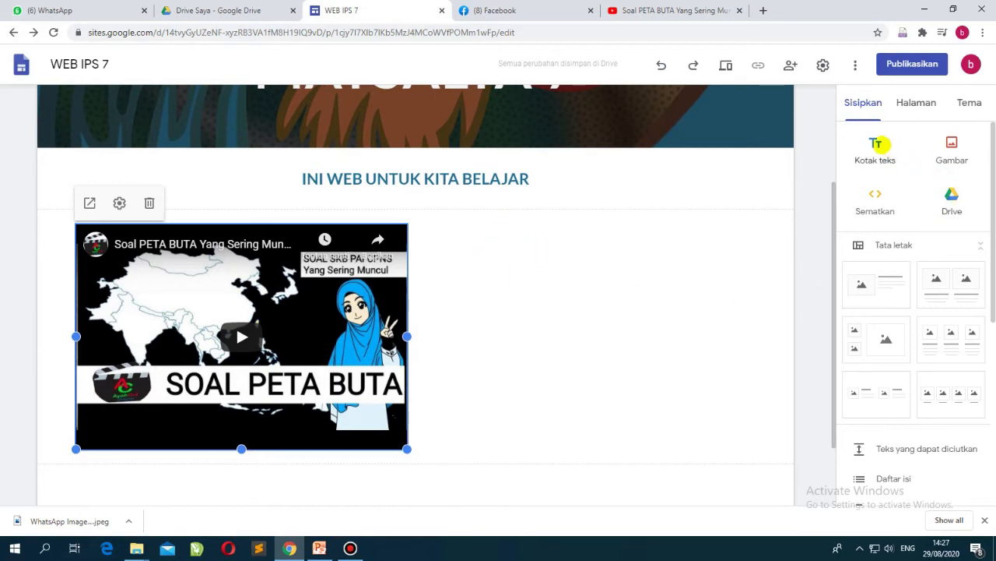
Add a text box between the heading and the video, narrow it to the right half, and move the Peta Buta video beside it
left_click(877, 144)
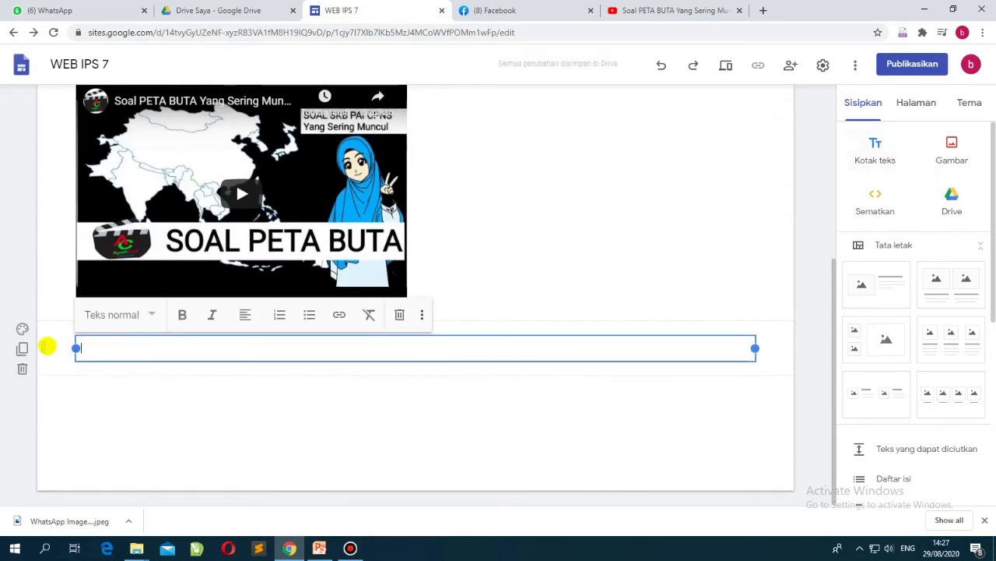
left_click_drag(40, 346, 413, 169)
scroll(237, 267, "up", 3)
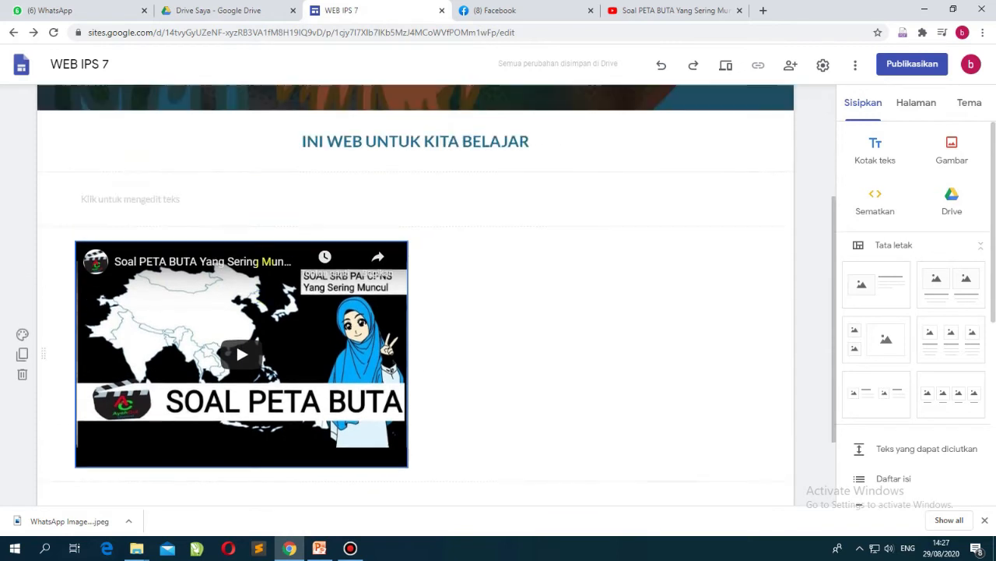
left_click(381, 260)
left_click_drag(76, 257, 450, 257)
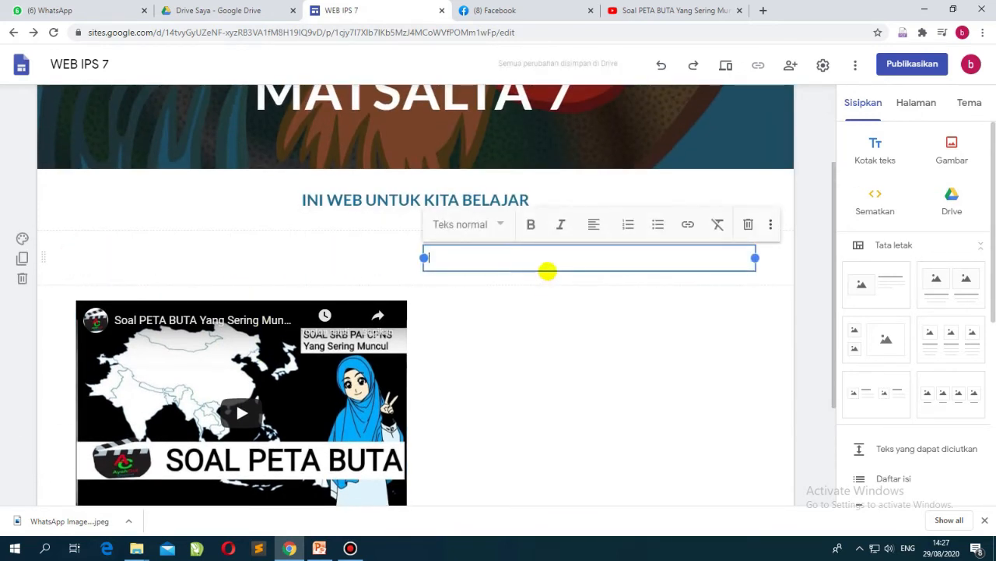
left_click(210, 361)
left_click_drag(210, 360, 204, 257)
Write "Silahkan ananda simak penjelasan Ibu guru pada video di samping" in the empty text box beside the video
left_click(471, 262)
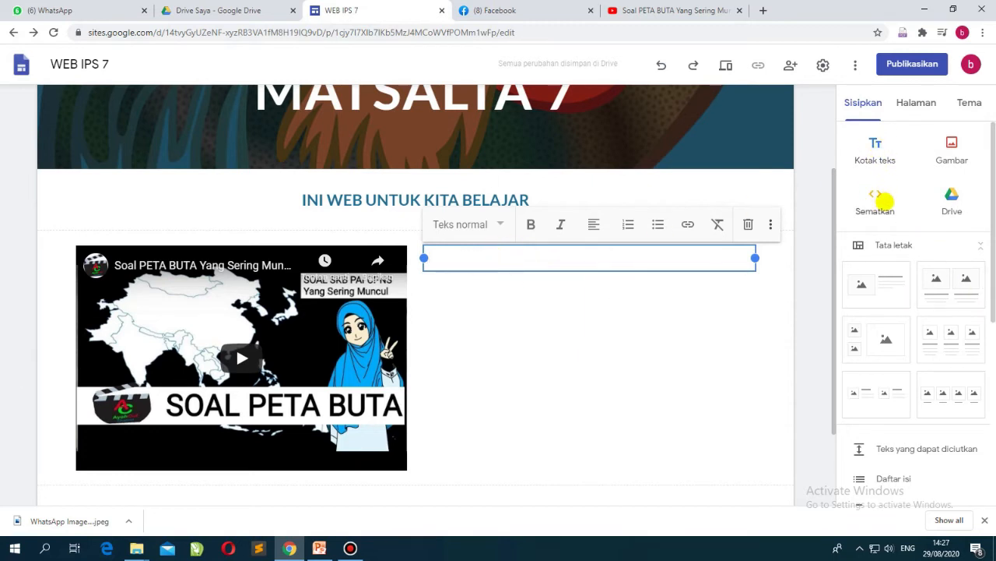
left_click(447, 261)
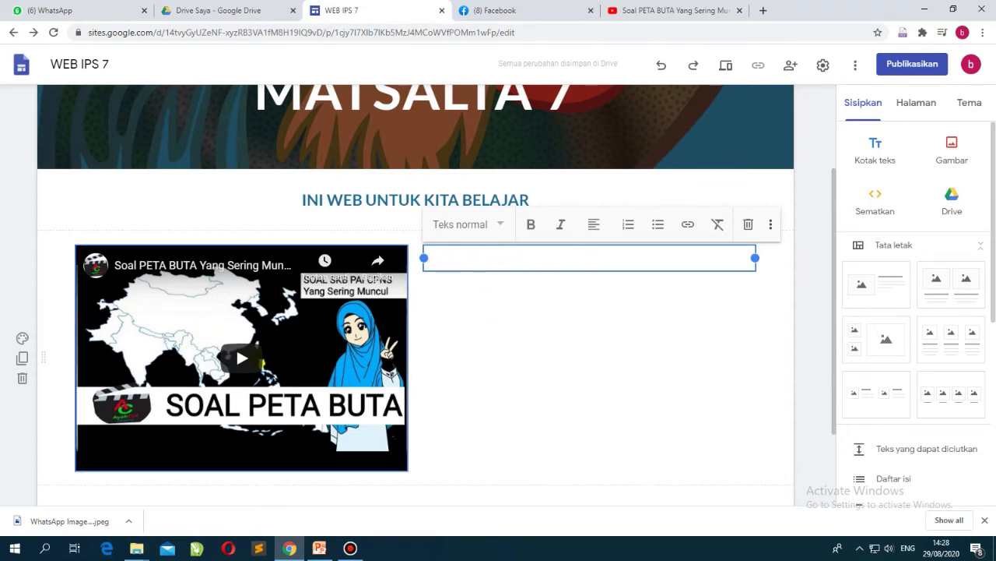
type("Silahk")
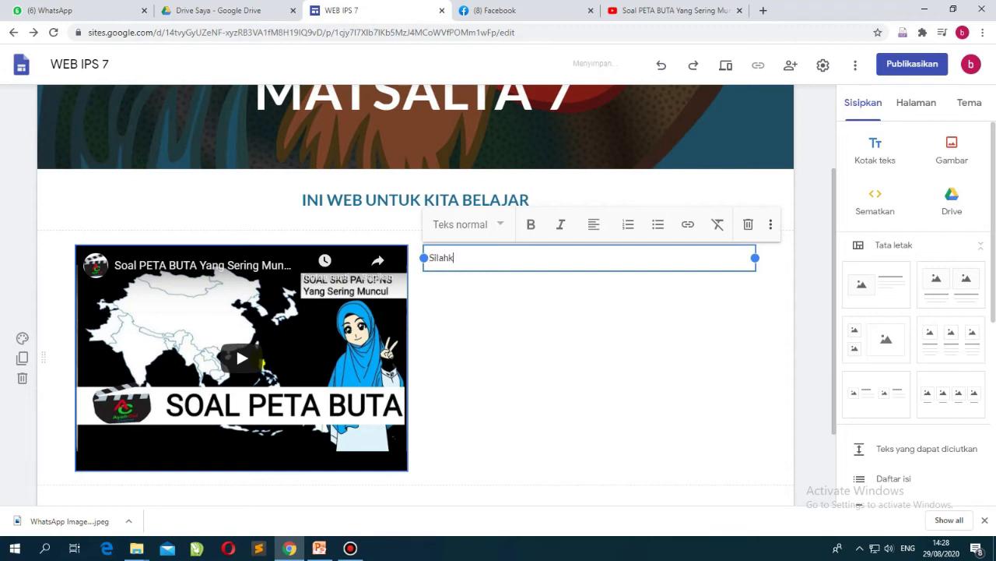
type("an ananda")
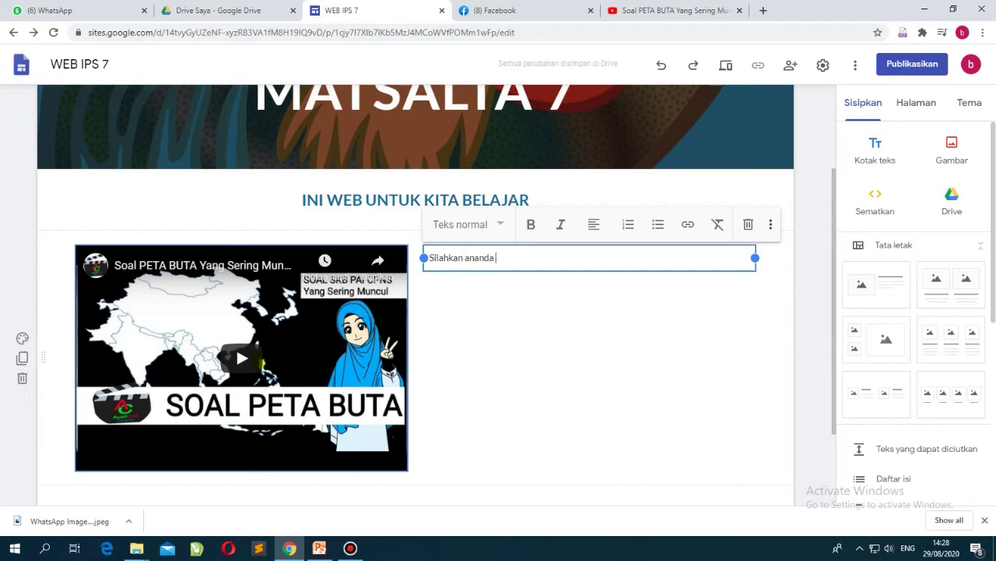
type(" simak")
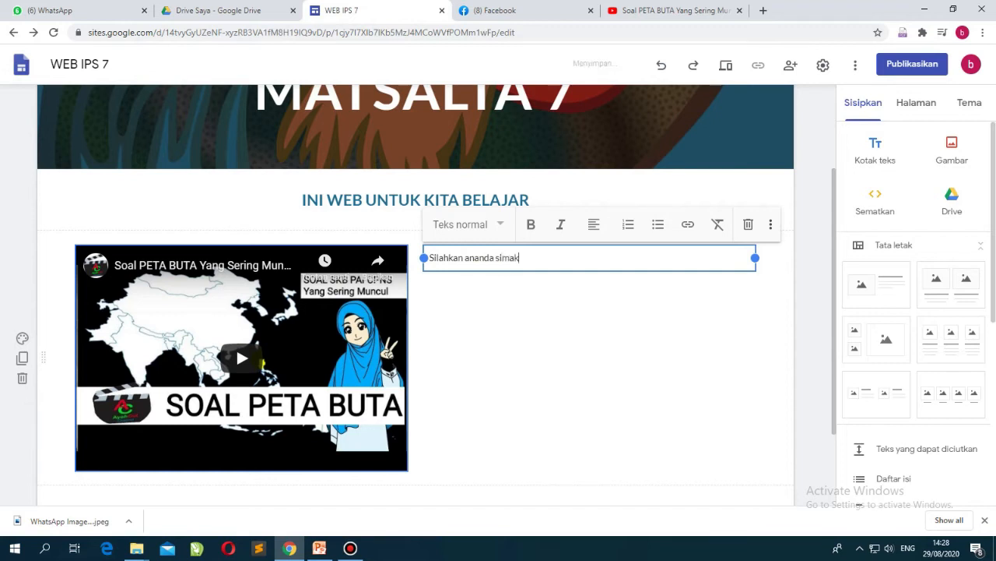
type(" penjelasan")
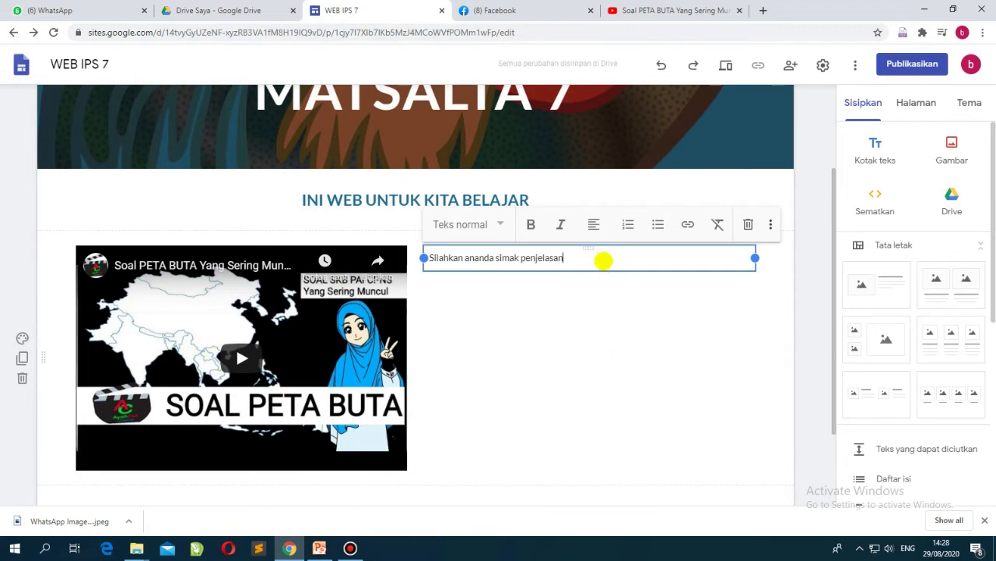
type(" Ibu")
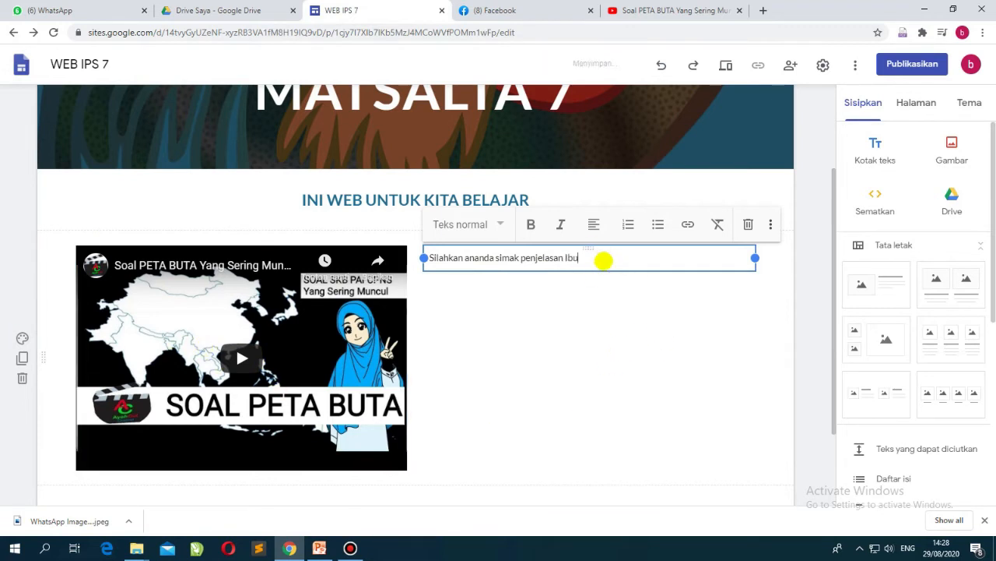
type(" guru")
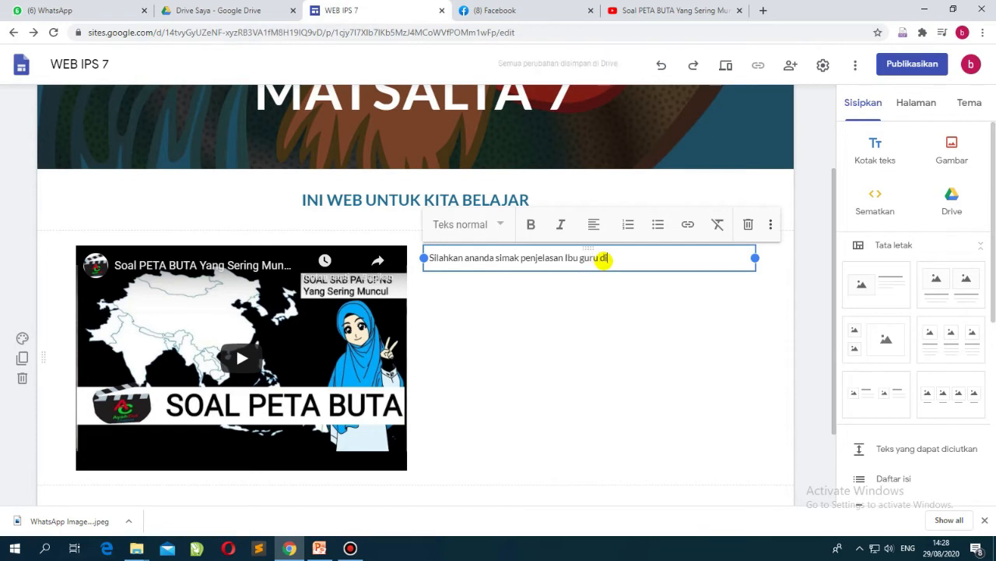
type(" di")
key("BackSpace")
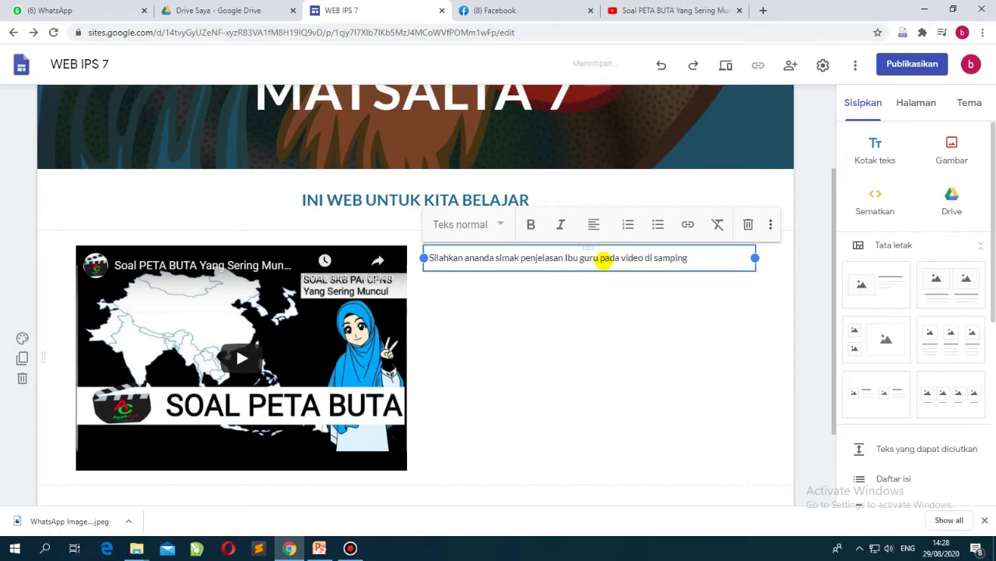
Continue the text beside the video with ". Semoga bisa menambah pemahaman kalian mengenai peta buta."
type(". Semoga bisa menambh")
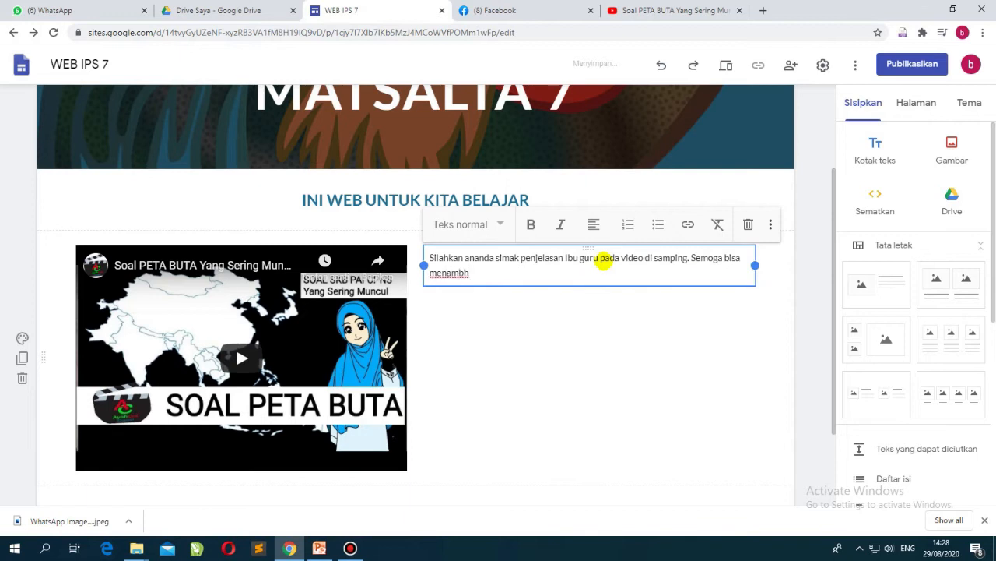
key("BackSpace")
type("ah pemahaman kalian mengenai")
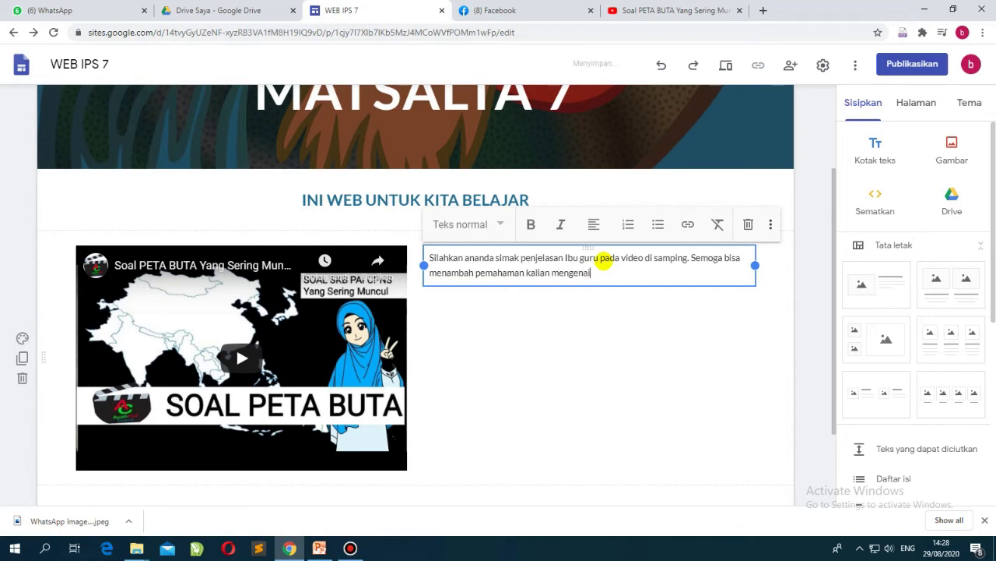
type(" peta buta.")
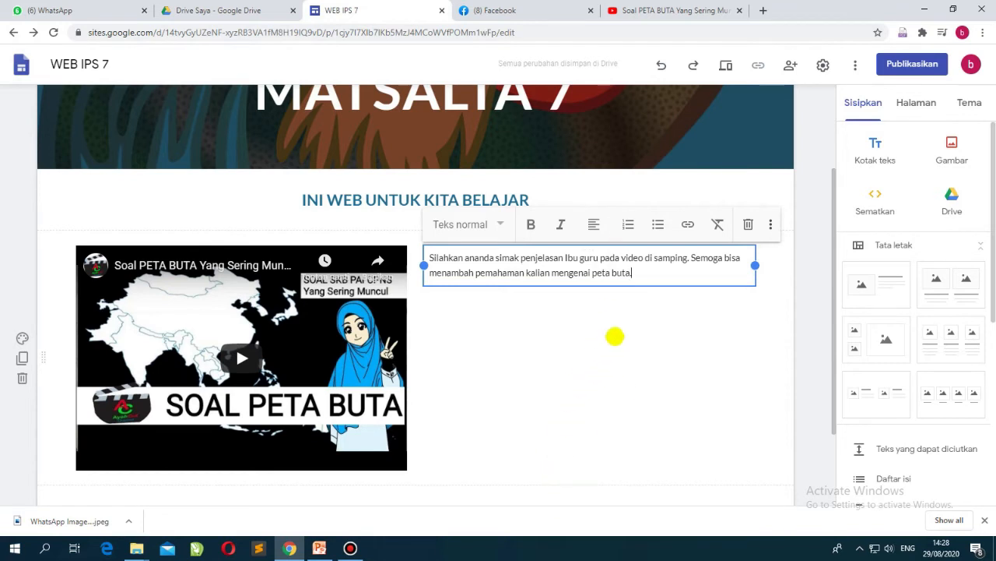
key("Return")
type("gdfgd")
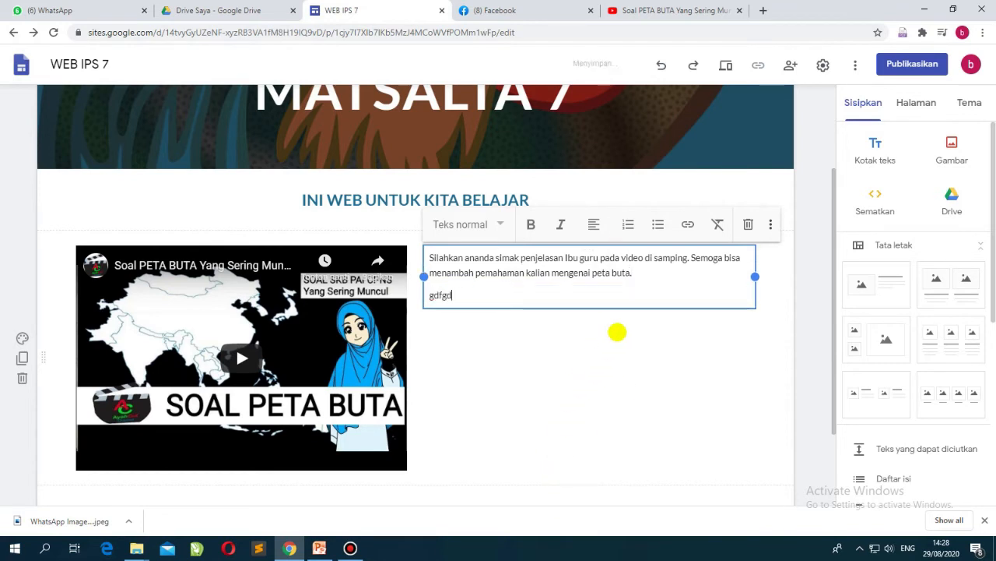
type("fghdfhf")
key("Return")
type("fghfghfghf")
key("Return")
type("hfgh")
key("Return")
type("fh")
key("Return")
type("ghg")
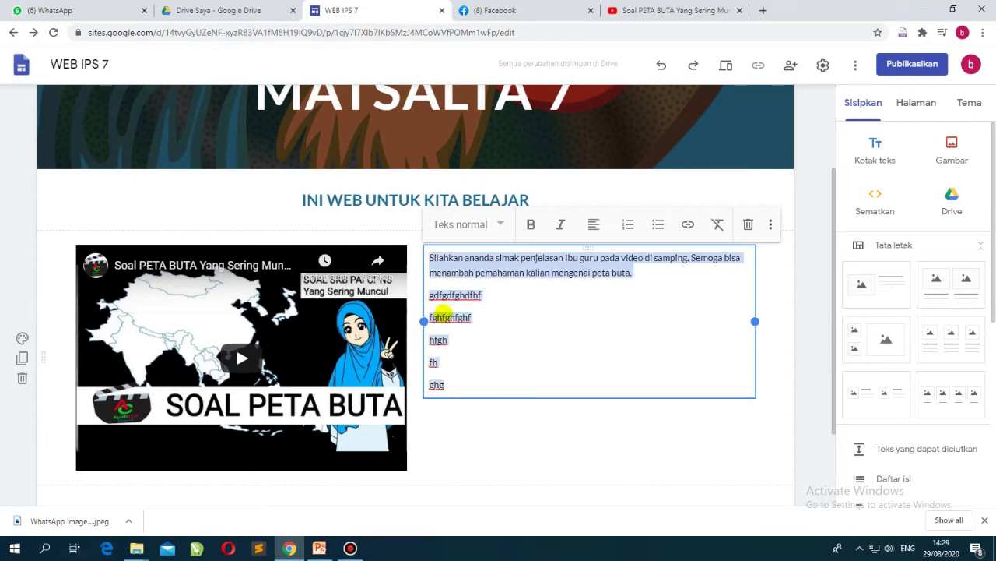
double_click(431, 295)
left_click_drag(452, 336, 462, 387)
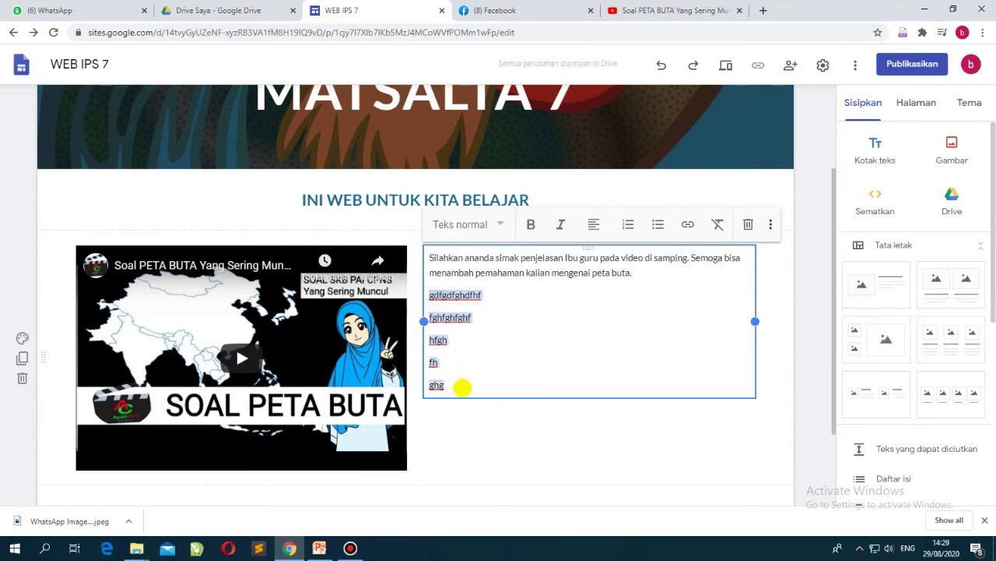
key("BackSpace")
key("BackSpace")
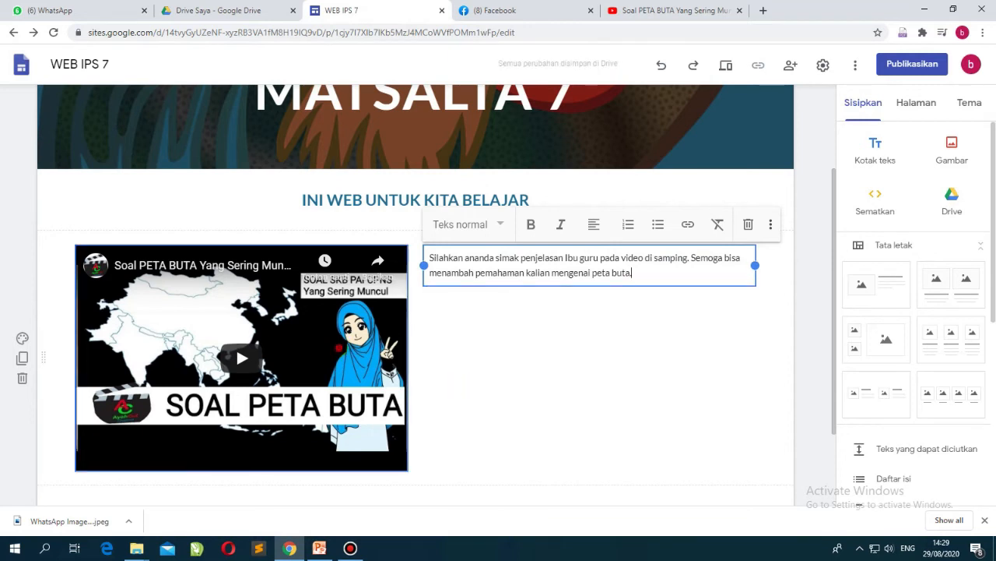
Shrink the embedded Peta Buta video to a small thumbnail at the left of its section
left_click(388, 467)
left_click_drag(407, 470, 407, 470)
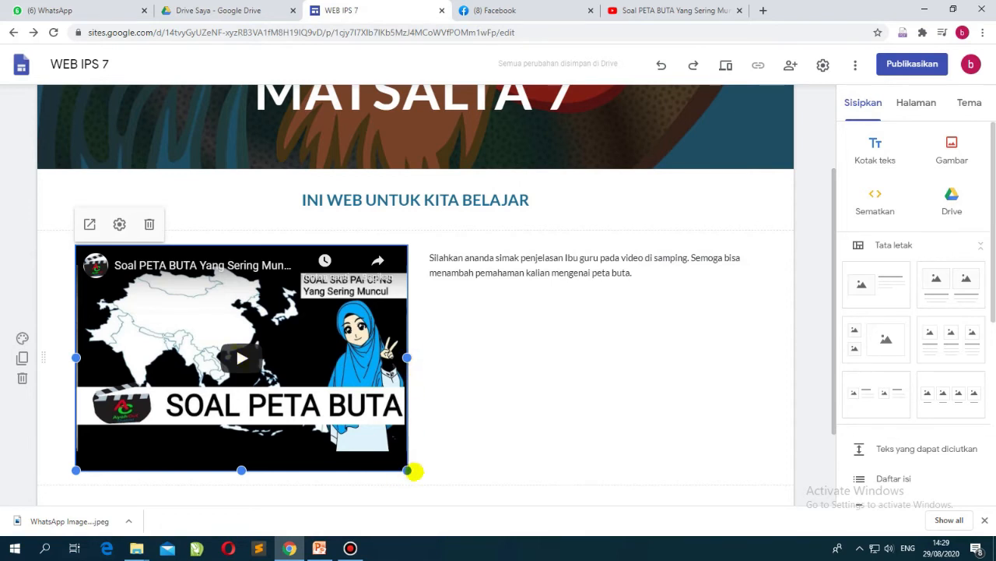
left_click_drag(405, 471, 276, 348)
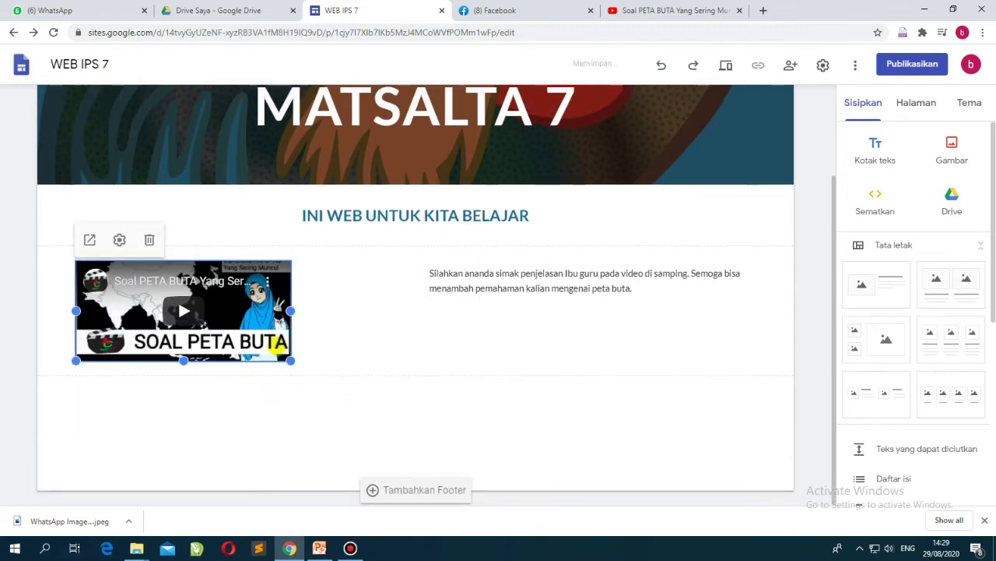
left_click_drag(291, 359, 247, 359)
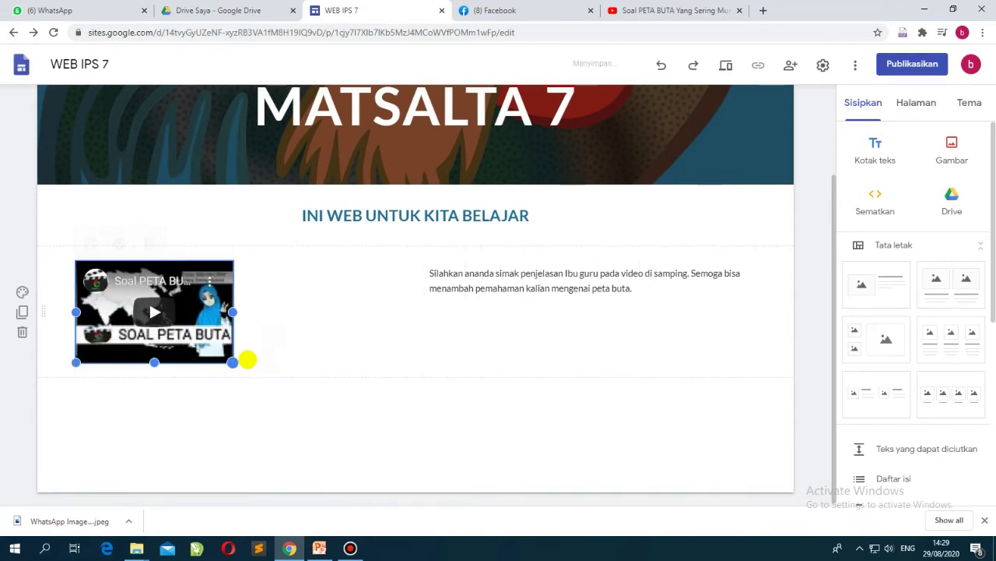
Widen the description text box leftwards so it starts right beside the shrunken video
left_click(424, 280)
left_click_drag(422, 279, 258, 284)
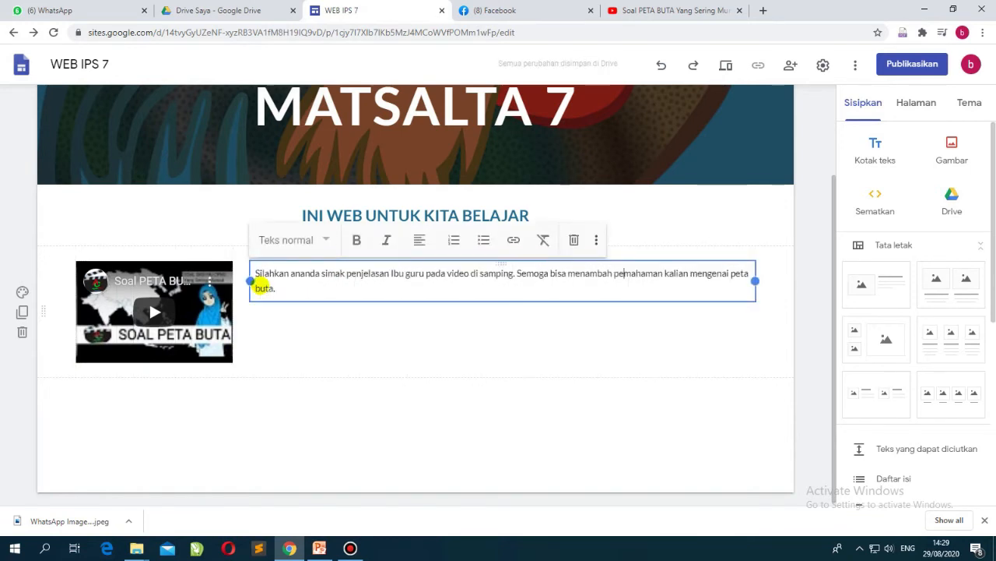
left_click(299, 292)
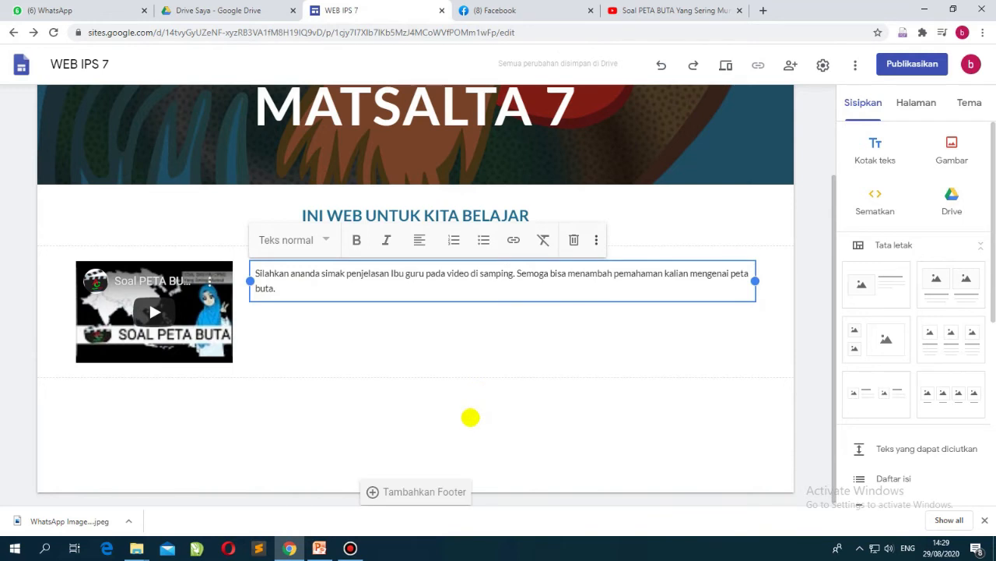
left_click(471, 418)
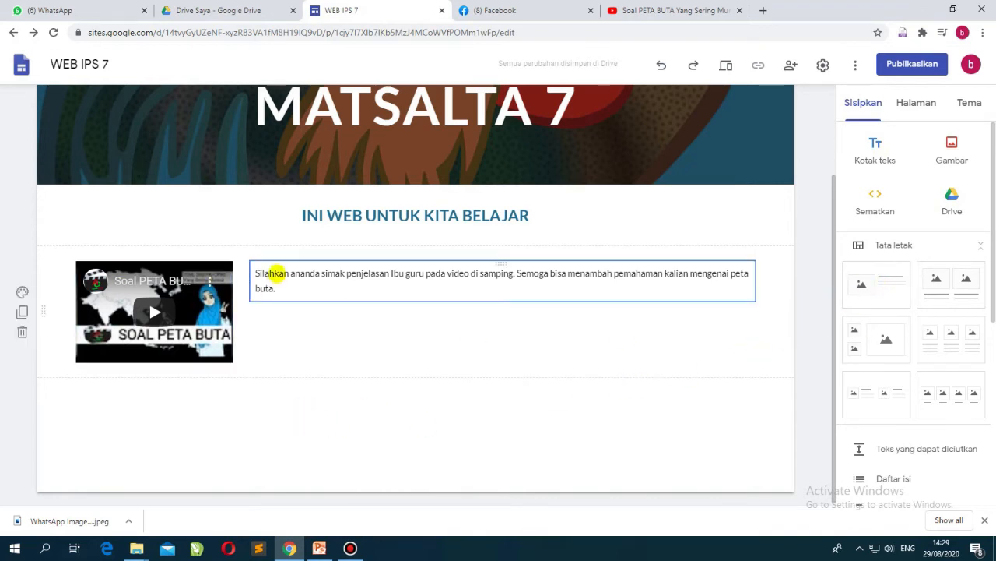
left_click(278, 274)
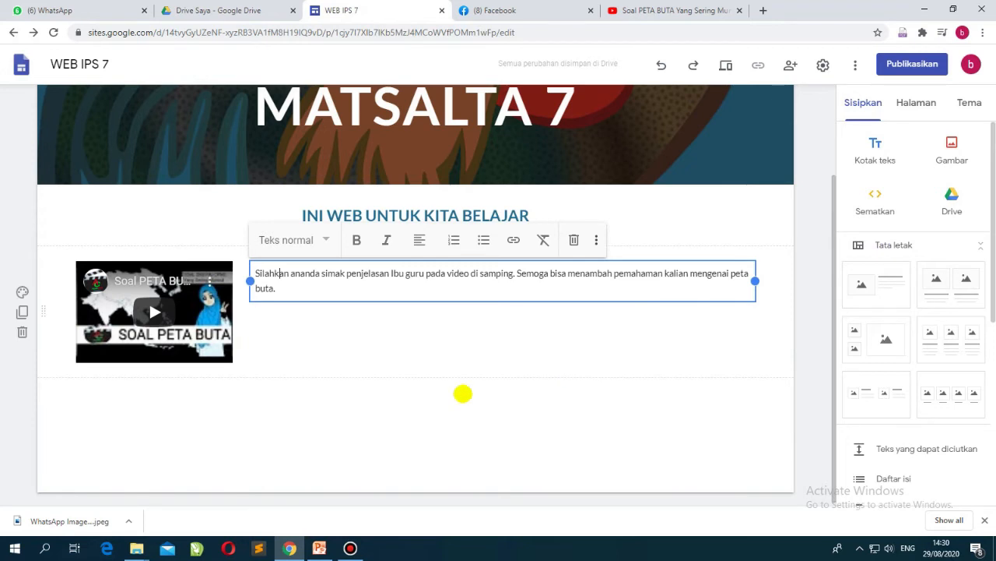
left_click(351, 402)
Insert the layout with one media placeholder and a title and body text beside it, below the video section, and select its body text
left_click(887, 284)
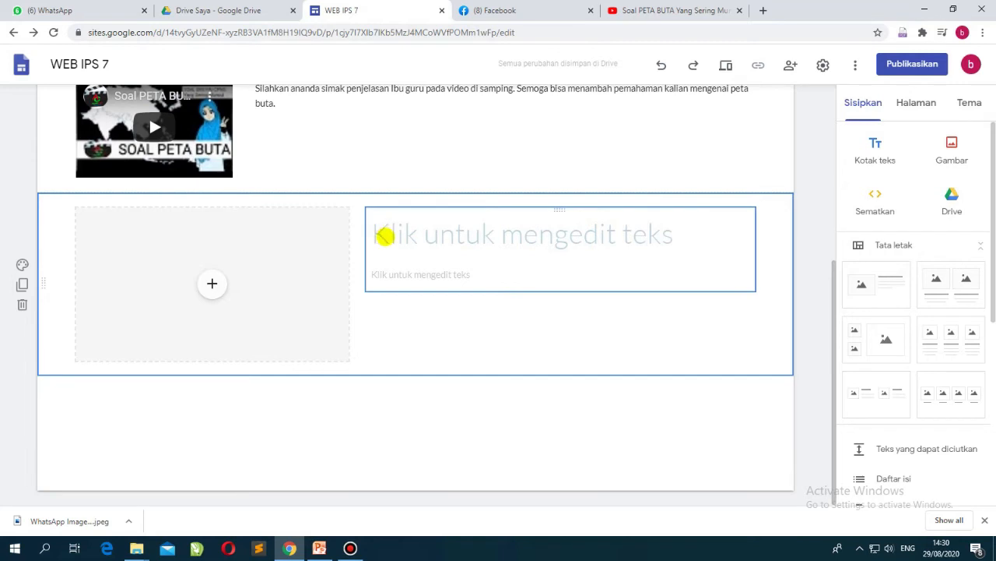
left_click(385, 235)
left_click(389, 274)
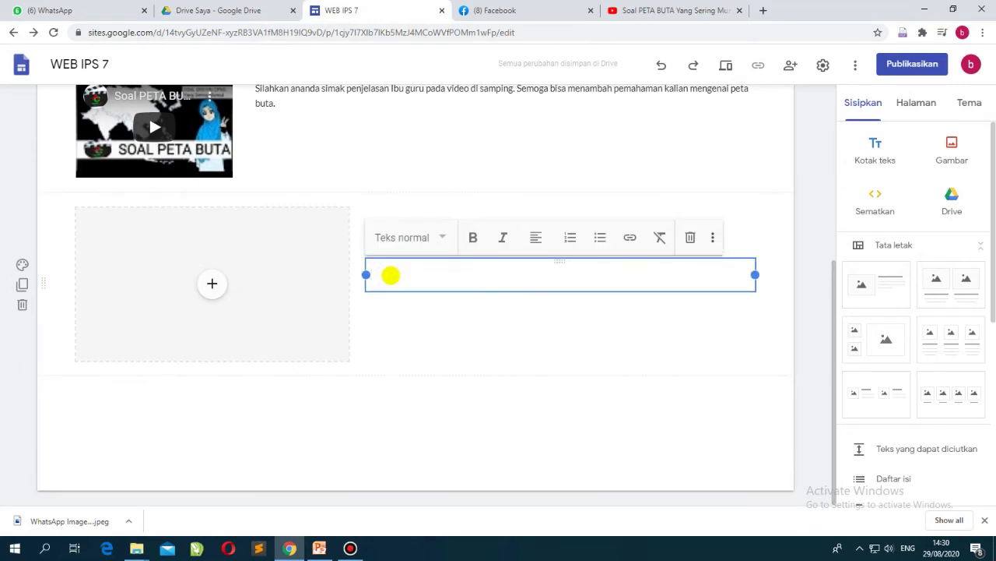
left_click(628, 10)
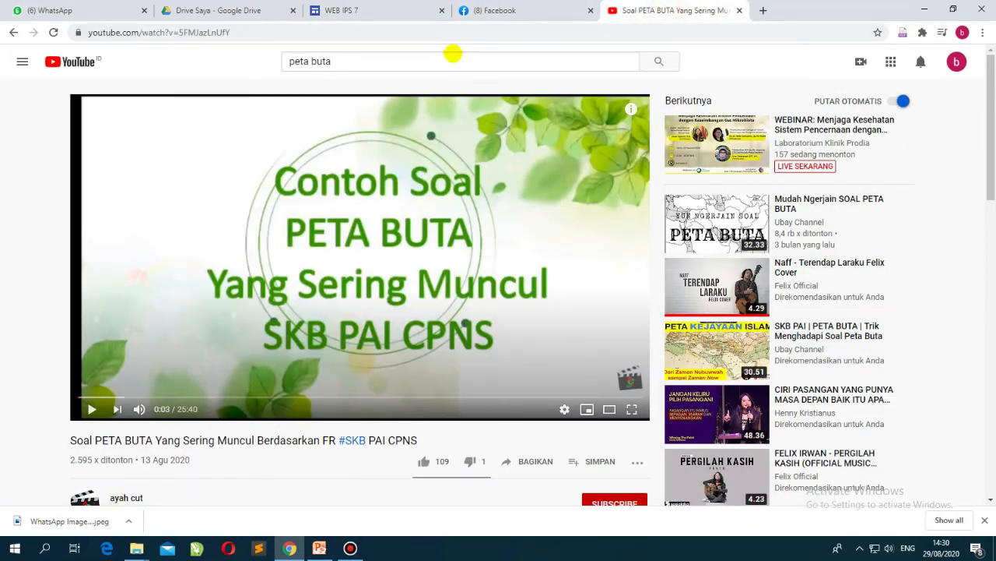
left_click(391, 62)
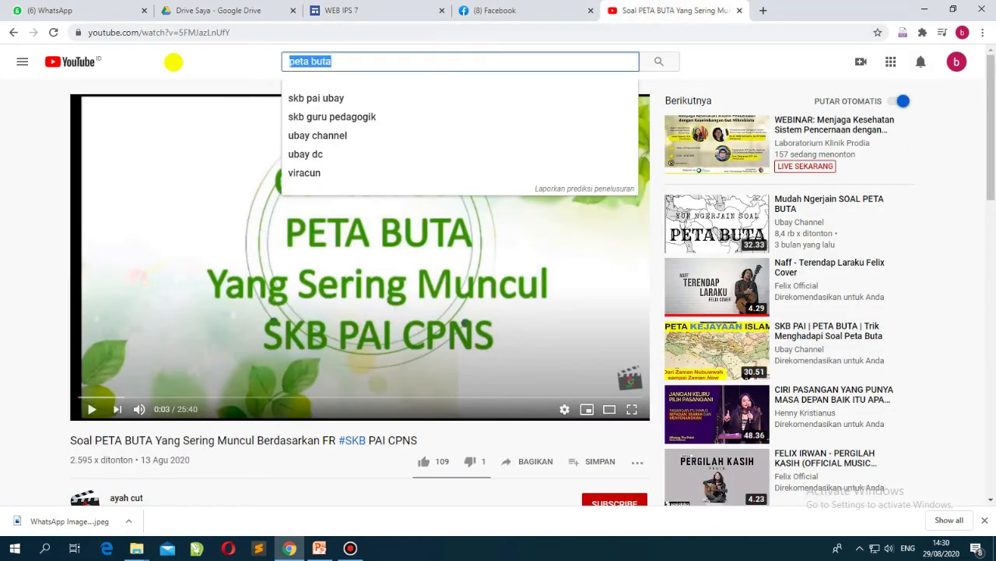
type("@pak")
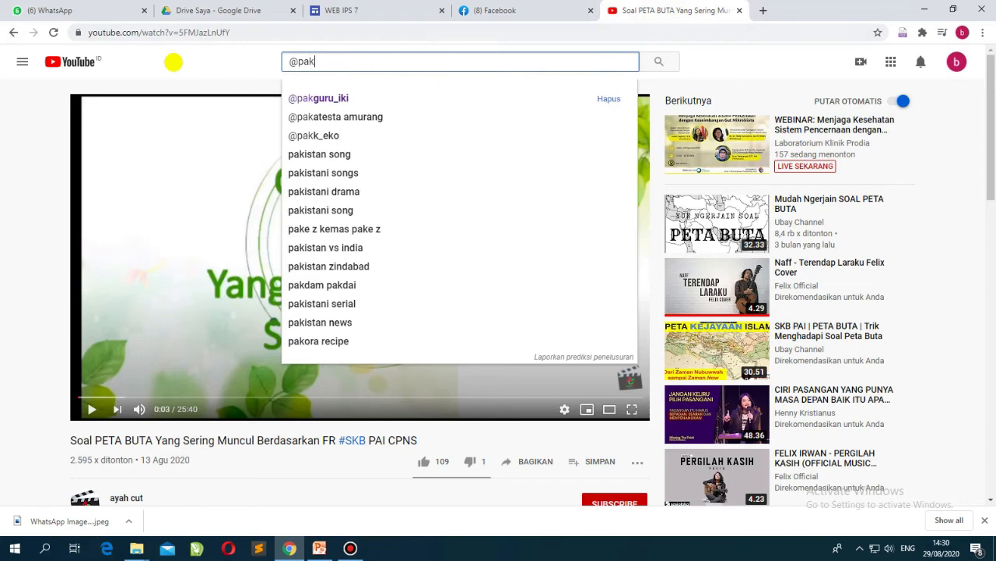
type("guru_iki")
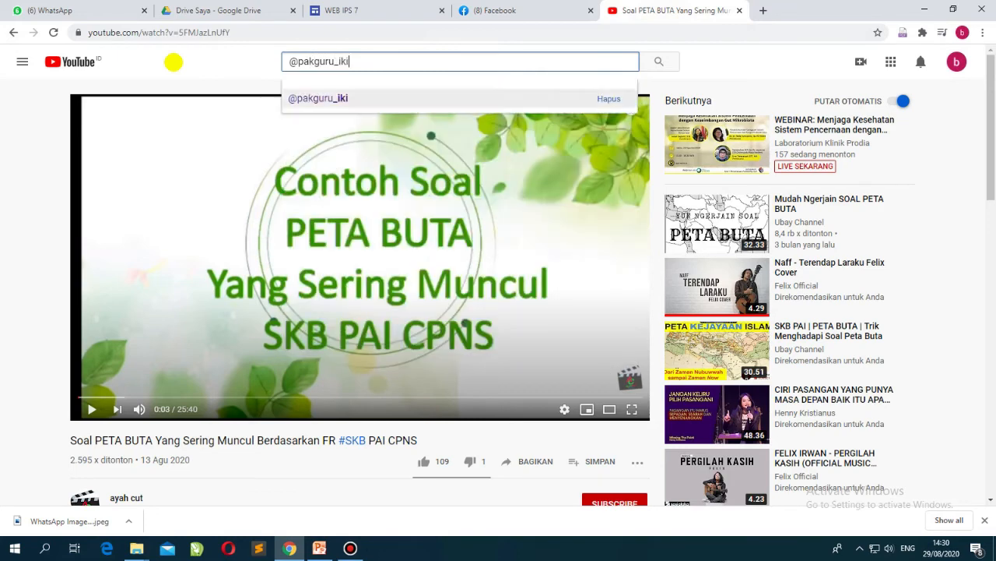
key("Return")
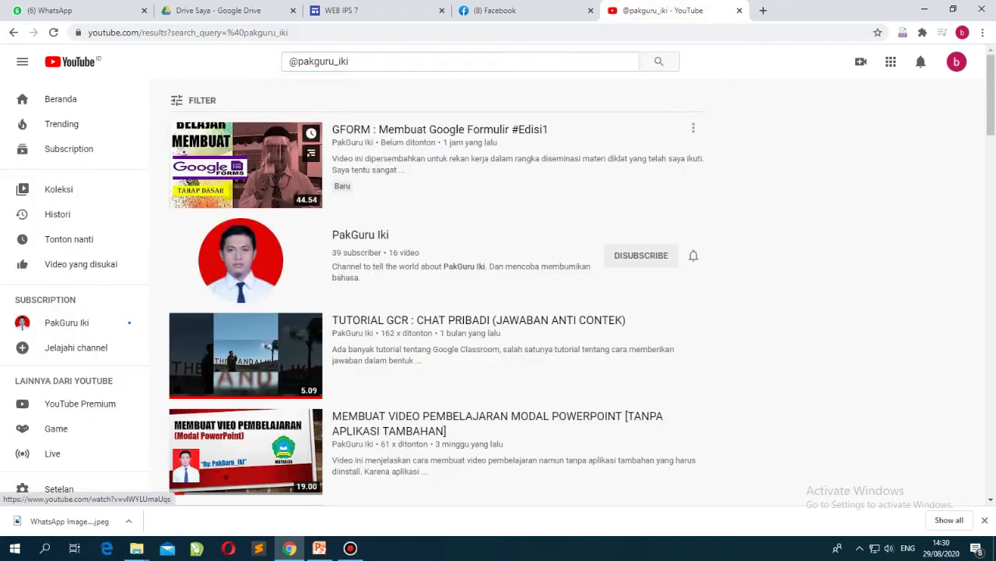
Open the video "Berbagi file dan cara memendekkan link" from the search results
scroll(307, 296, "down", 1)
scroll(294, 386, "down", 3)
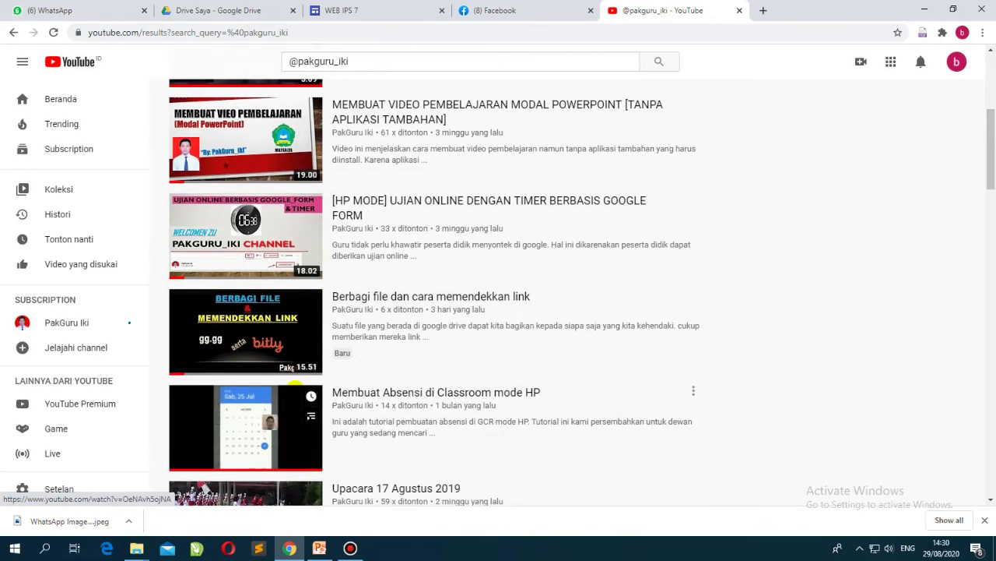
left_click(257, 335)
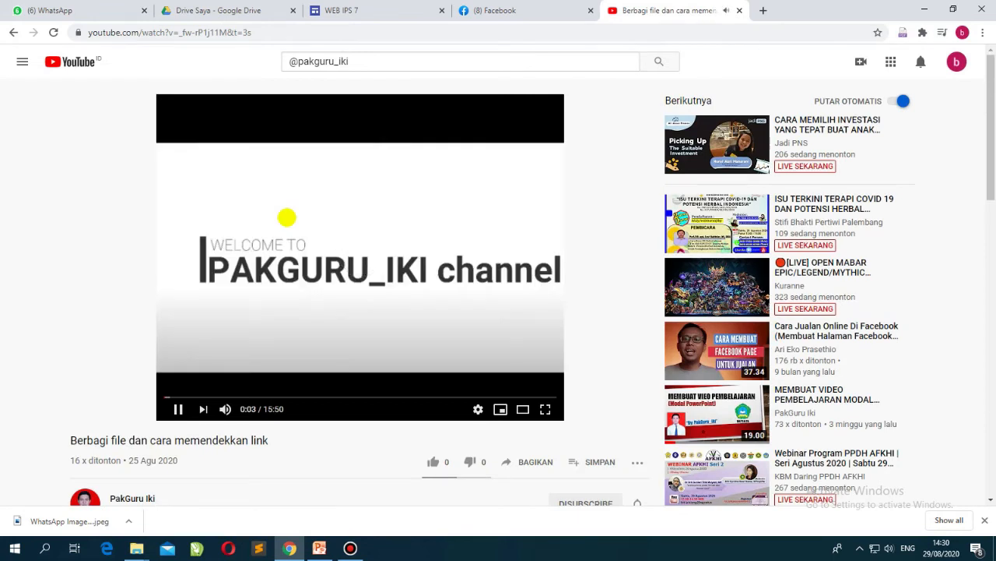
Copy the URL of the playing video and return to the WEB IPS 7 site editor
right_click(301, 219)
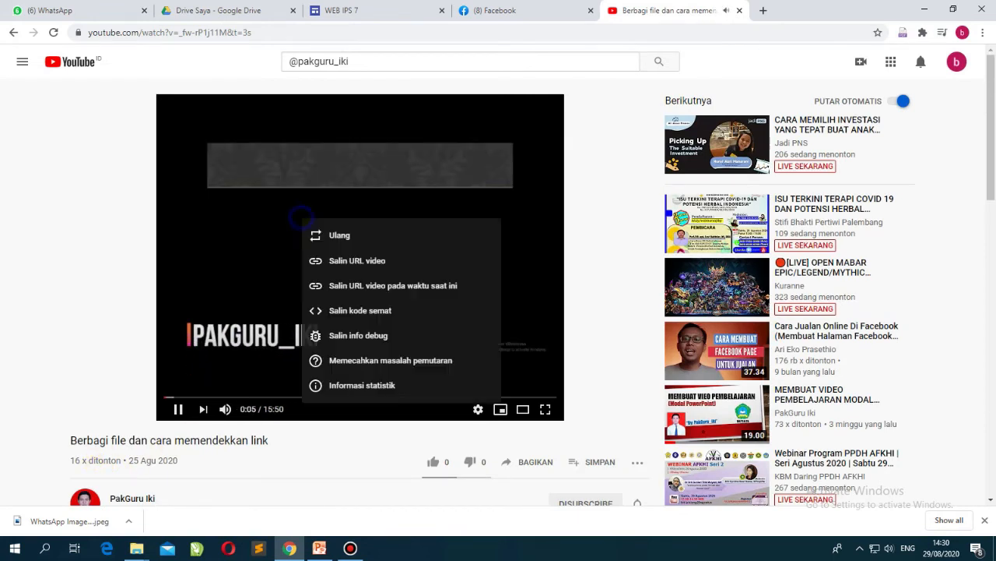
left_click(350, 260)
left_click(366, 10)
left_click(695, 10)
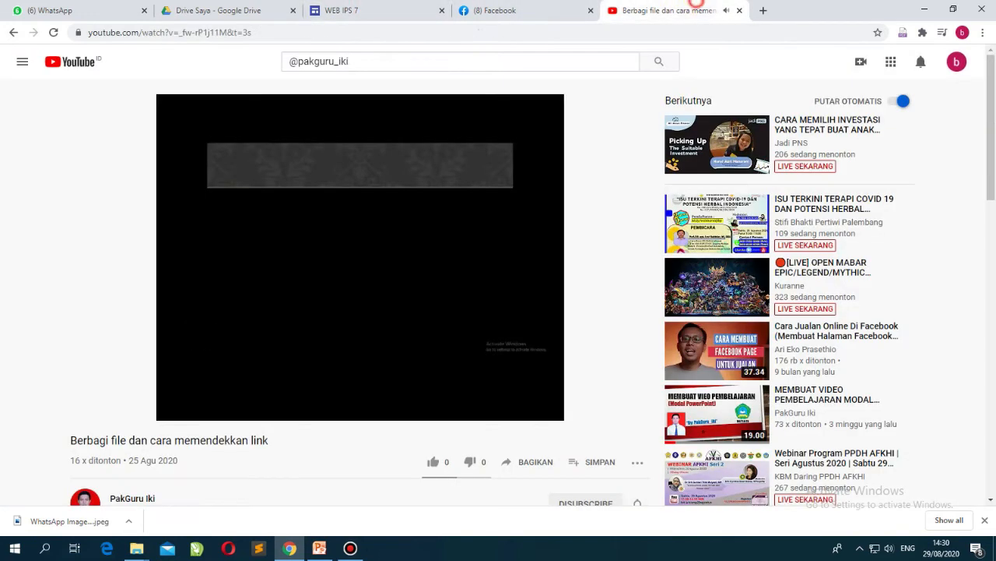
left_click(353, 8)
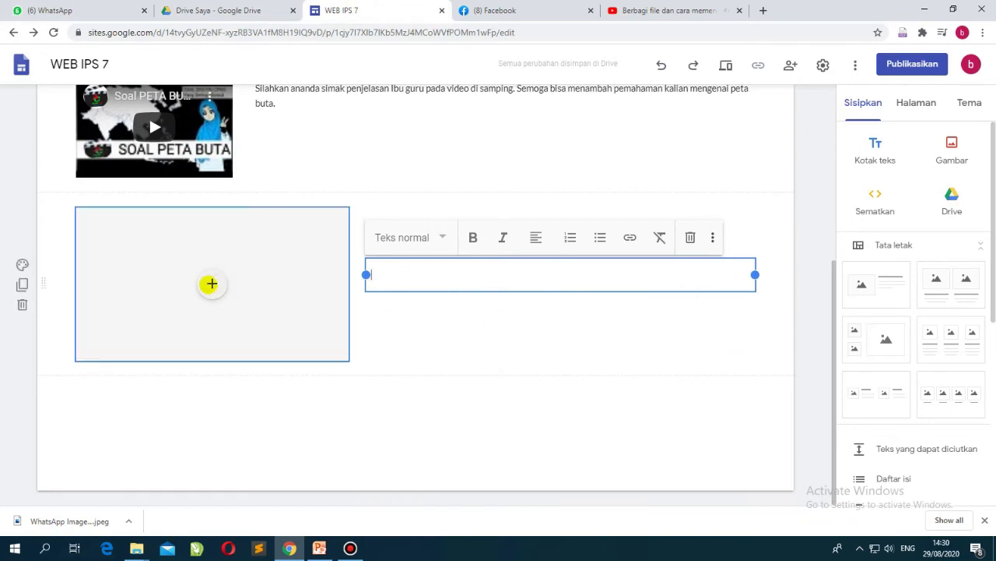
Fill the new layout's empty media placeholder with the YouTube video "Berbagi file dan cara memendekkan link", found through its copied URL
left_click(211, 283)
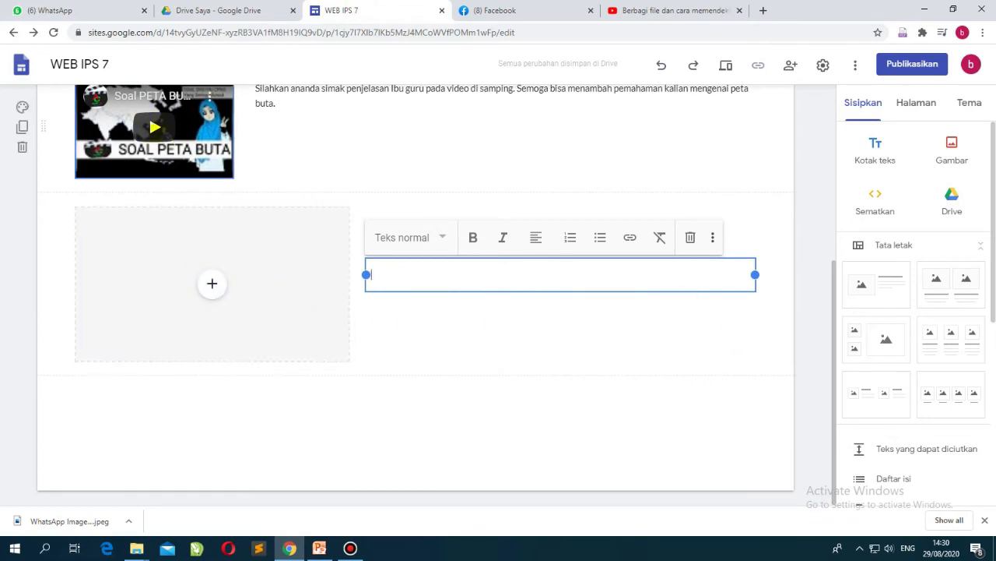
left_click(212, 284)
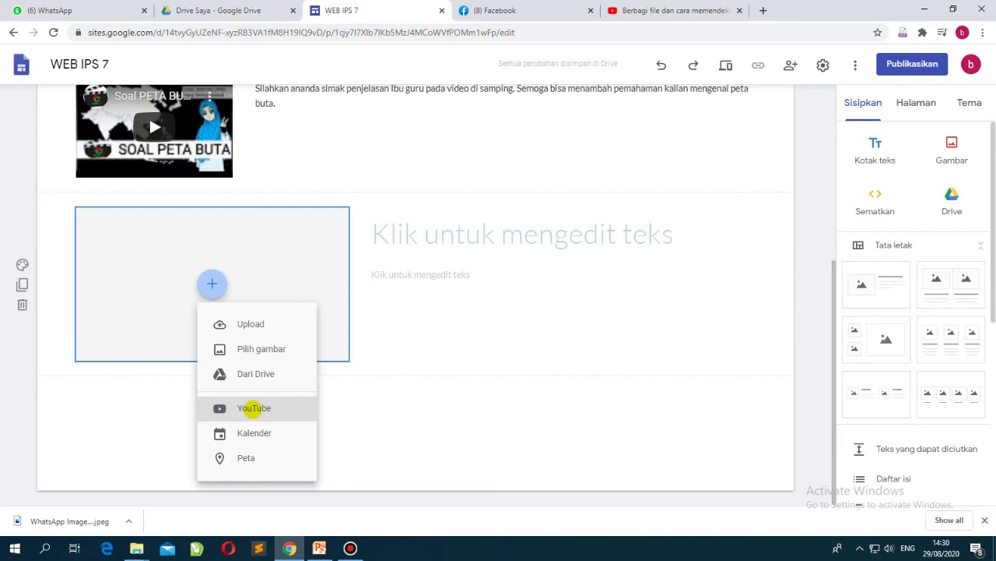
left_click(254, 408)
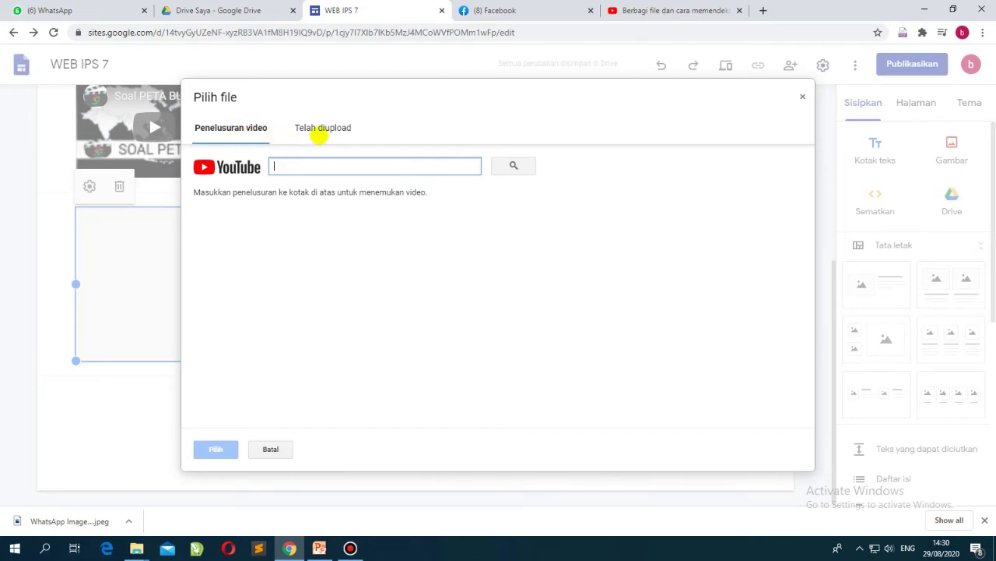
left_click(335, 132)
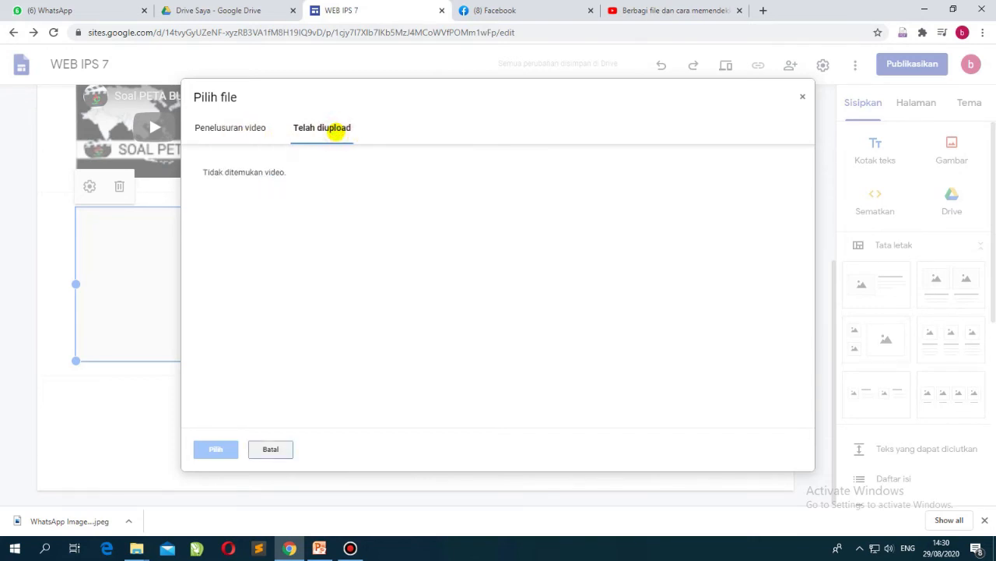
left_click(234, 129)
right_click(298, 165)
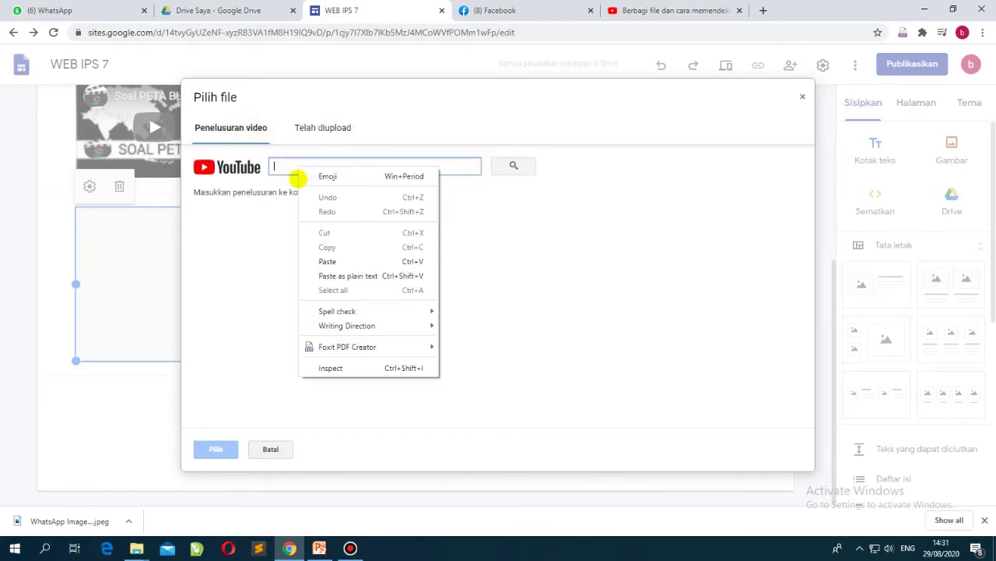
left_click(327, 260)
left_click(513, 166)
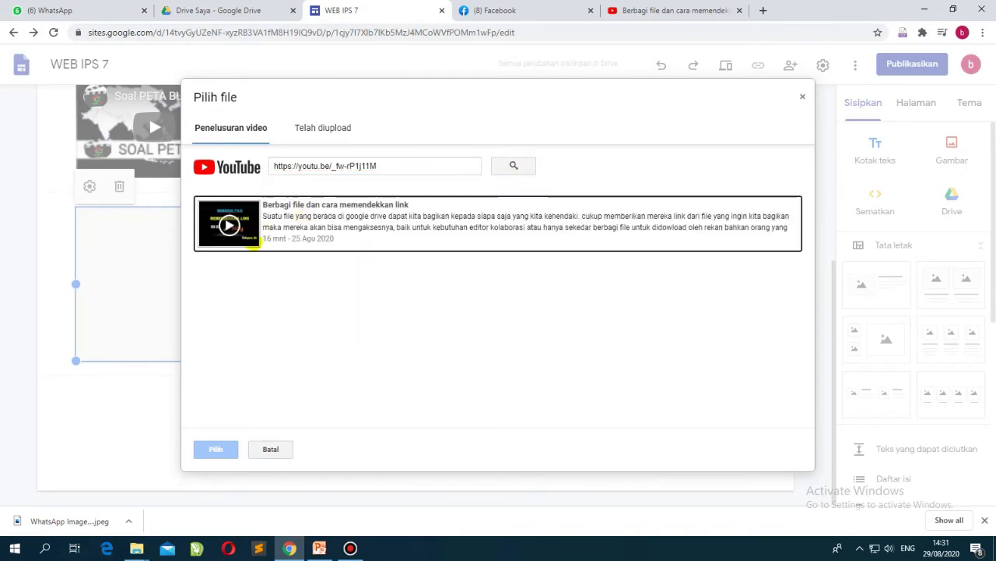
left_click(340, 216)
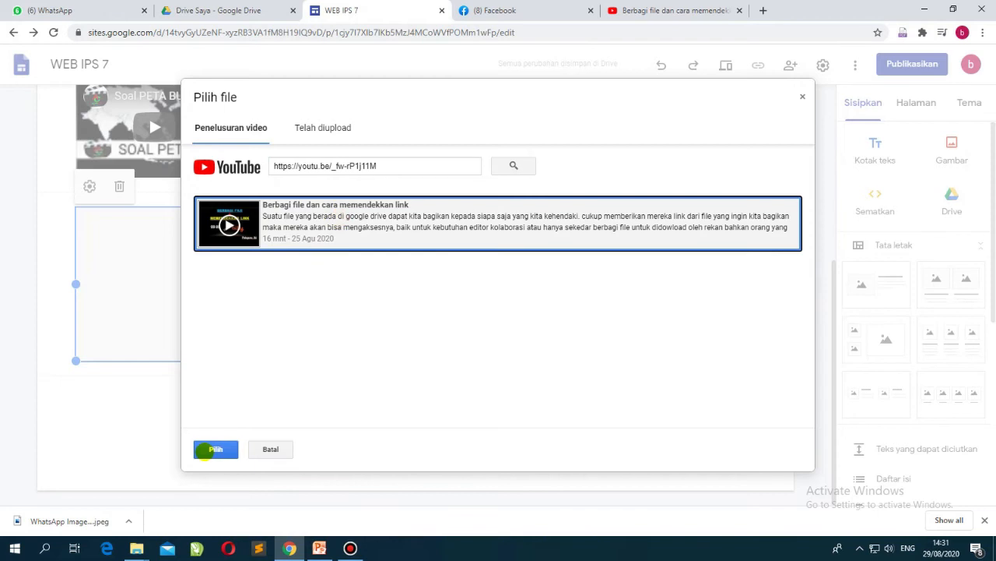
left_click(209, 449)
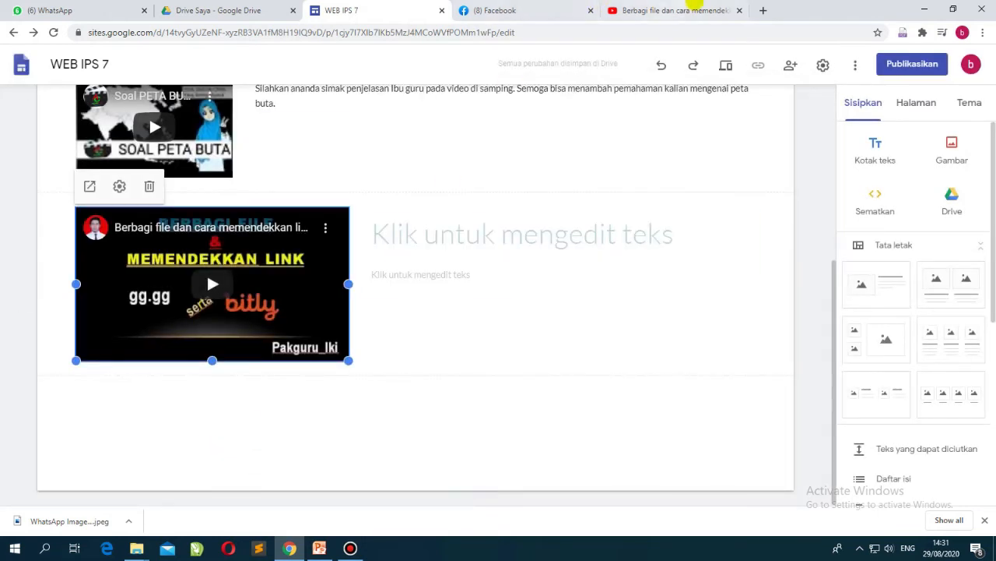
left_click(673, 11)
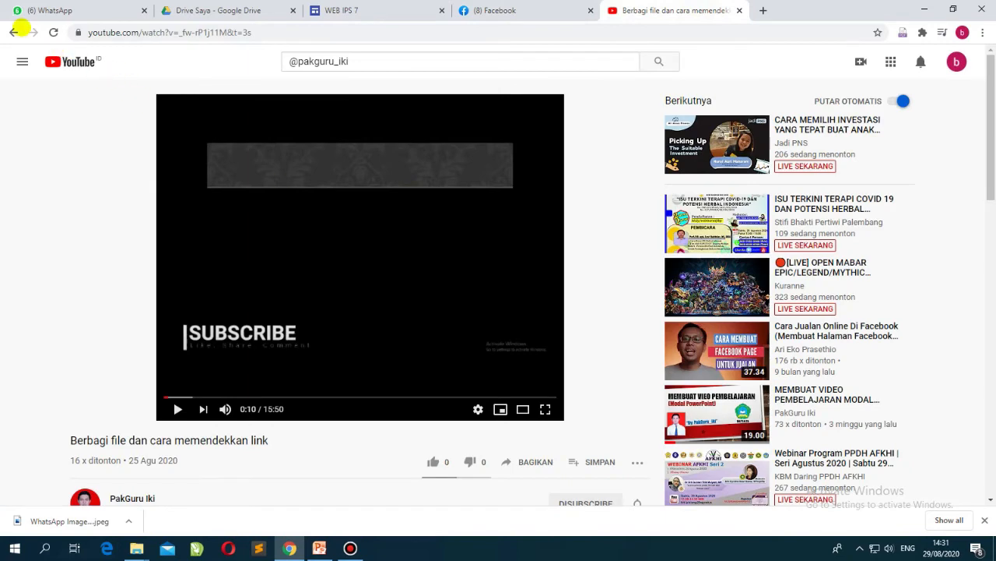
left_click(15, 31)
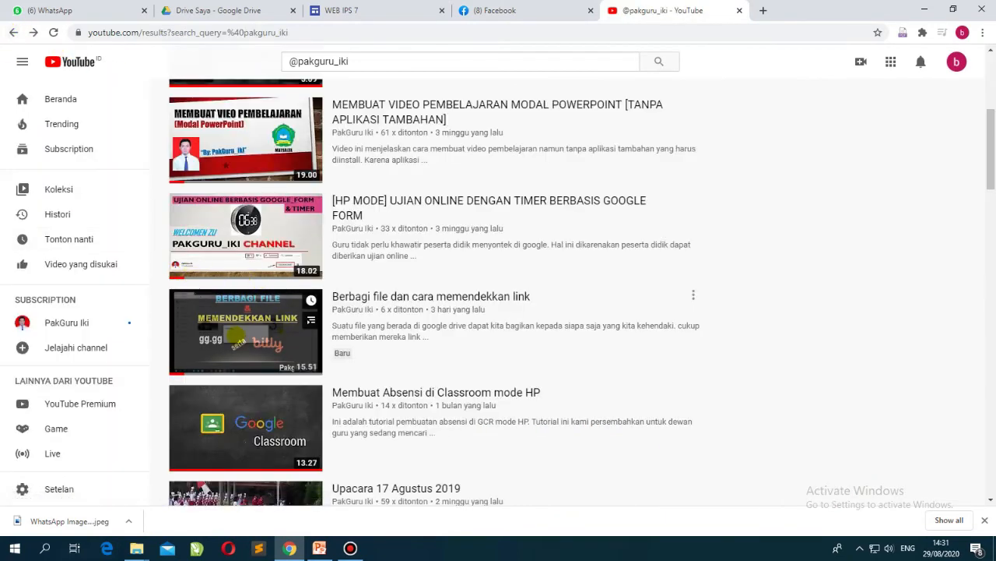
left_click(330, 6)
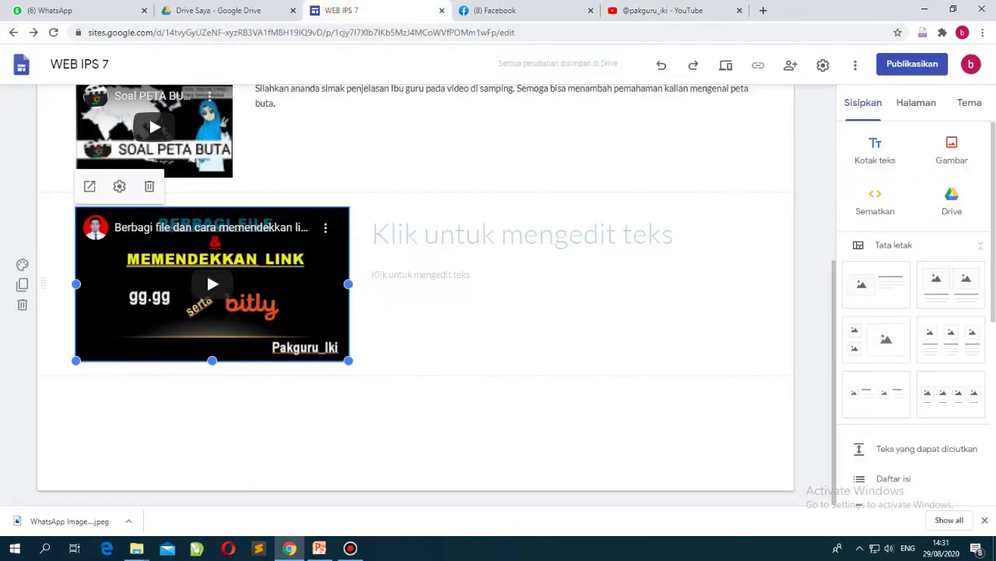
Enter "CARA PERPENDEK LINK" as the title beside the inserted video
left_click(504, 226)
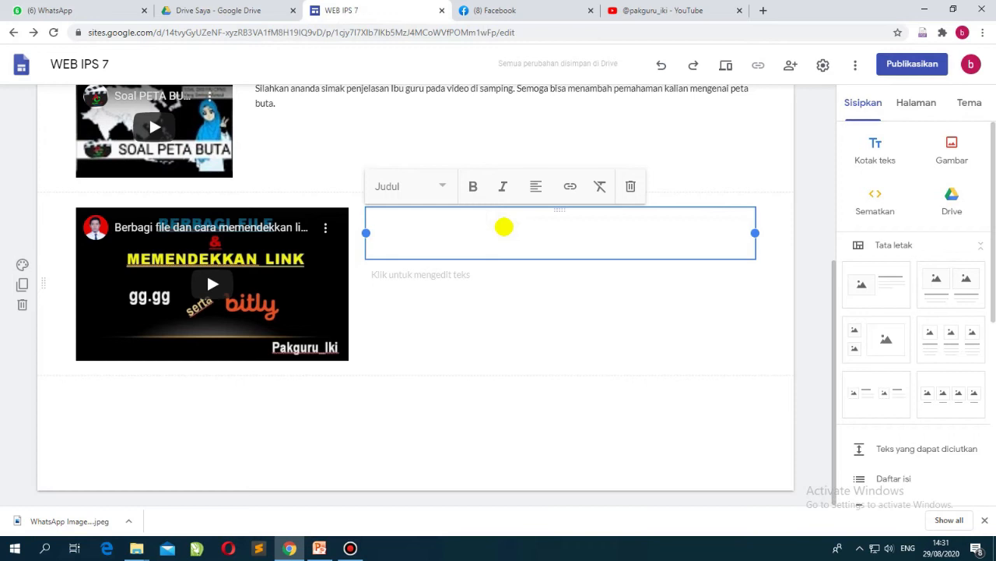
type("CARA")
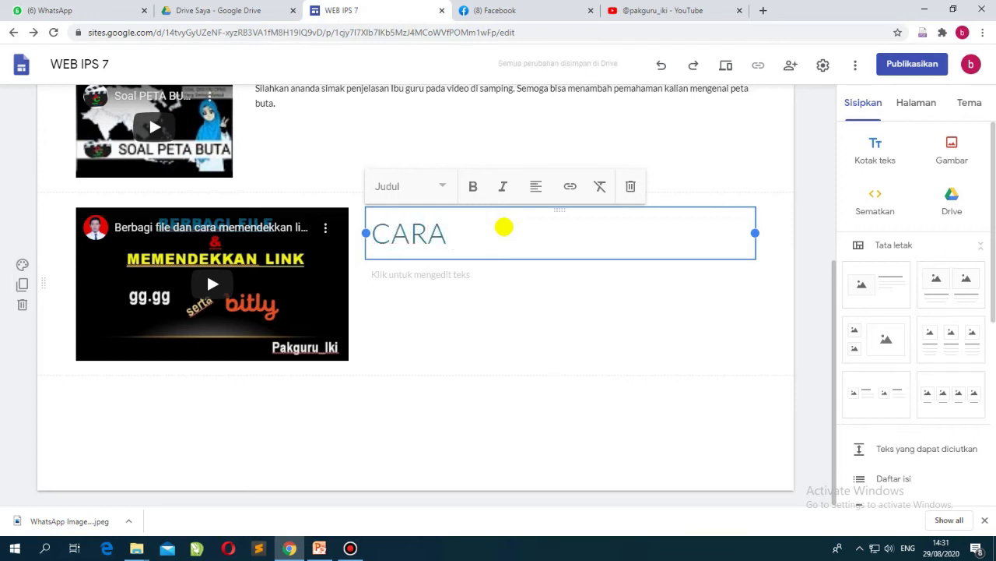
type(" PERPENDEK LINK")
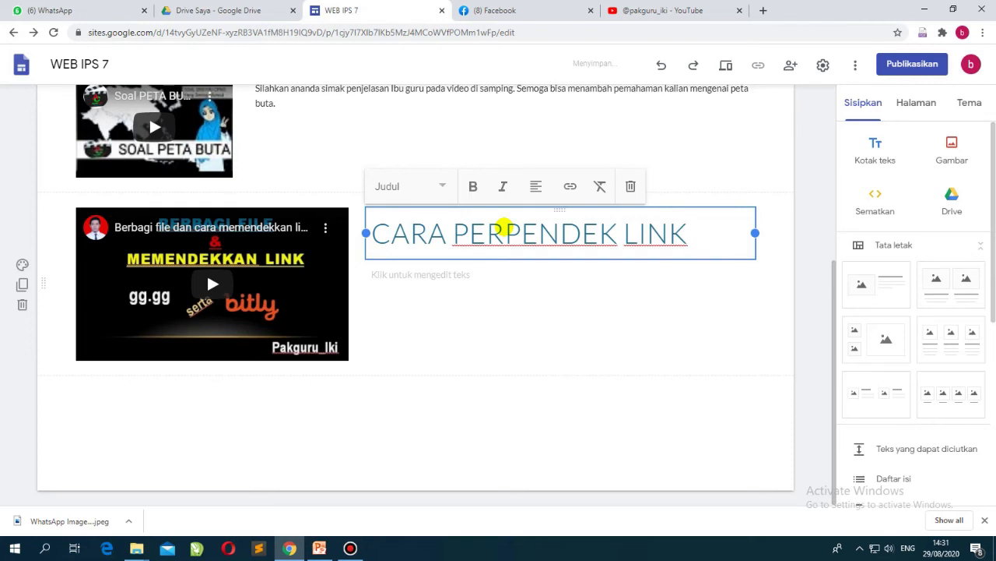
Enter "PADA VIDEO INI, PAK GURU AKAN MENJELASKAN CARA MEMPERPENDEK ...." as the body text below the CARA PERPENDEK LINK title
left_click(478, 277)
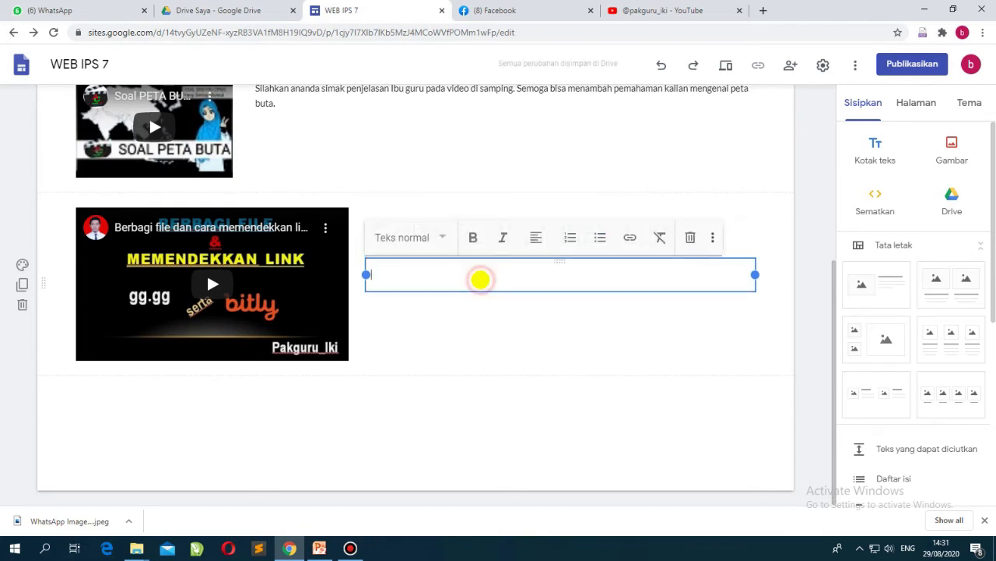
type("PADA VIDEO INI,")
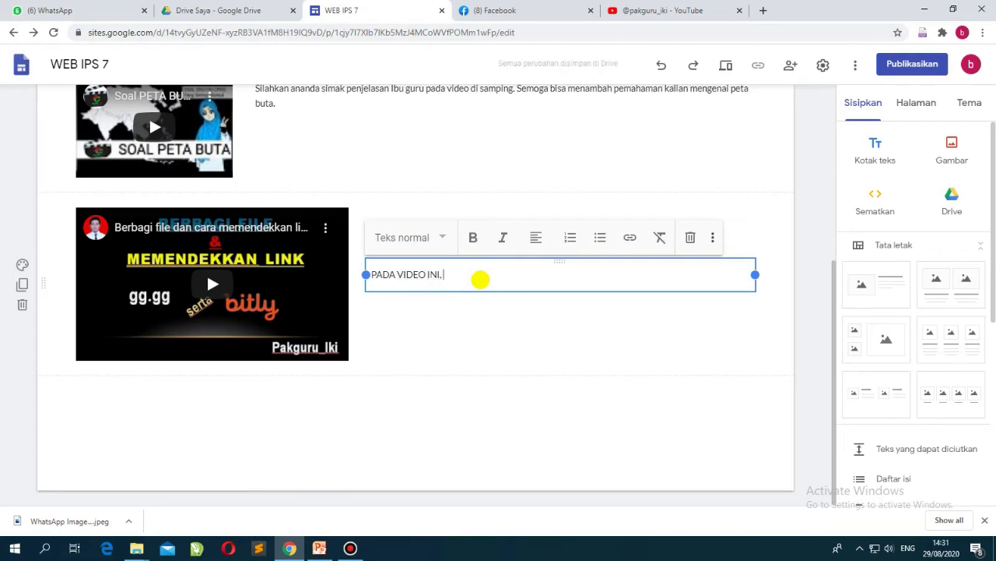
type(" PAK GURU AKAN MENJELASKAN CARA")
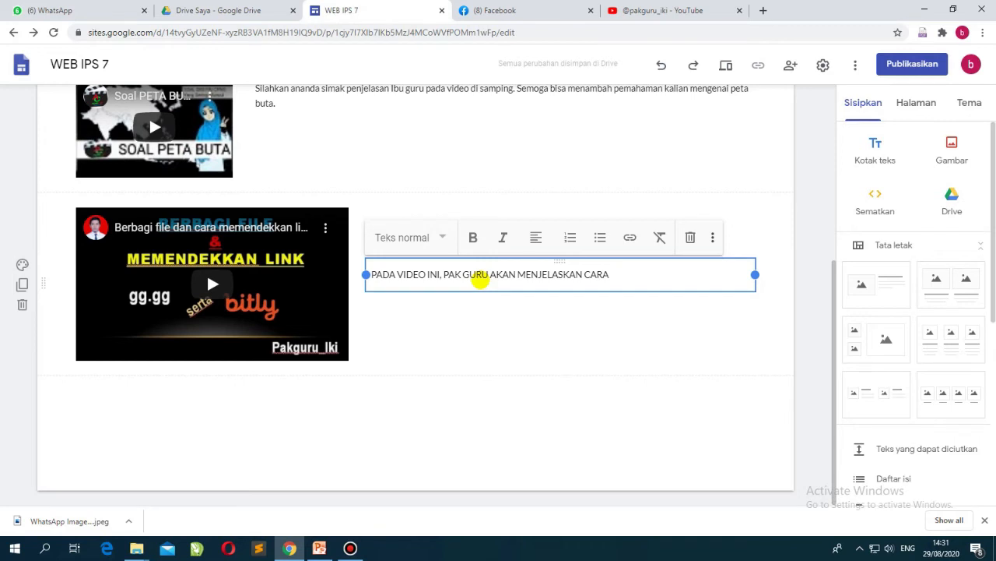
type("MEMPERPENDEK ....")
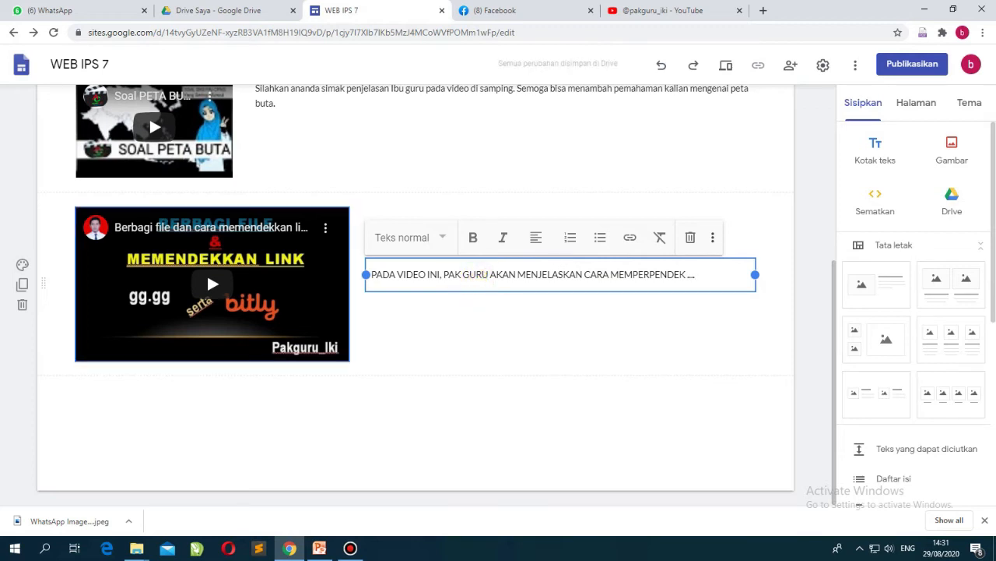
left_click(596, 324)
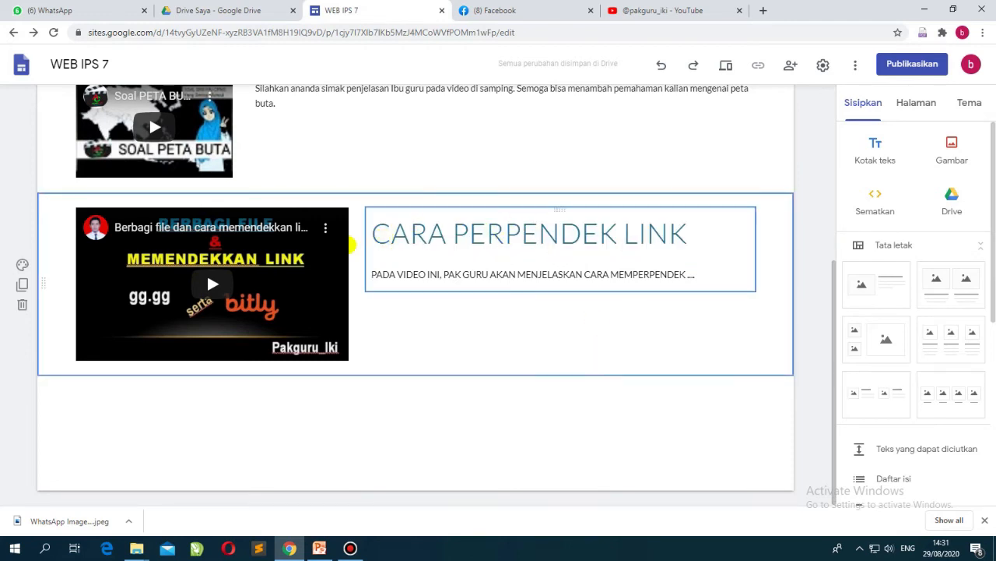
left_click(688, 273)
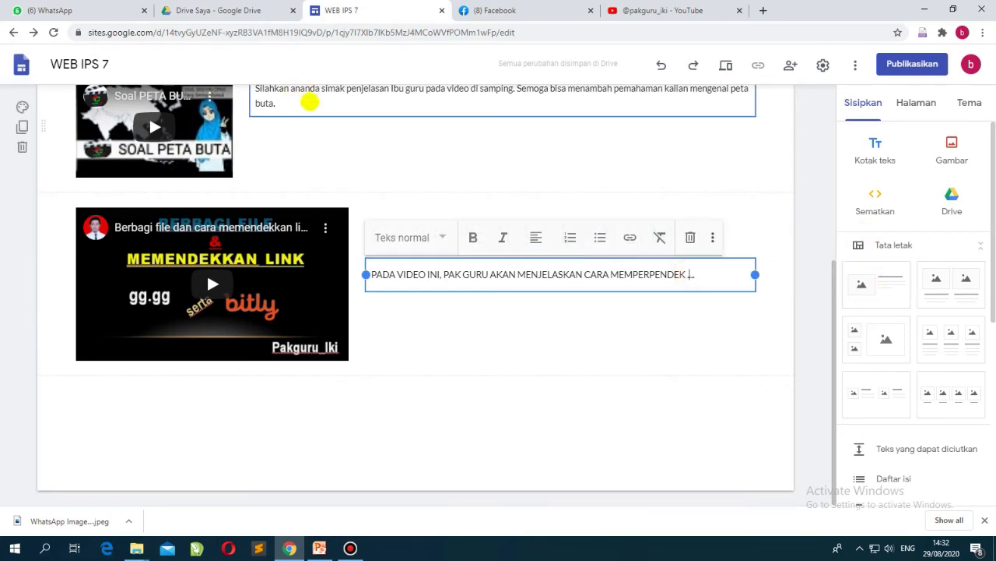
Delete the section holding the SOAL PETA BUTA video and its description text
left_click(310, 101)
scroll(281, 170, "up", 2)
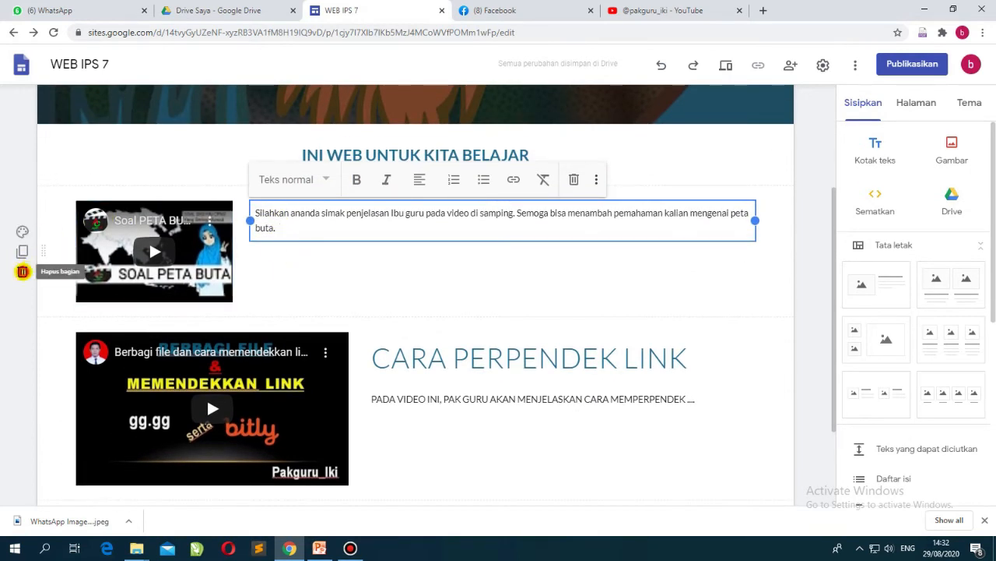
left_click(22, 271)
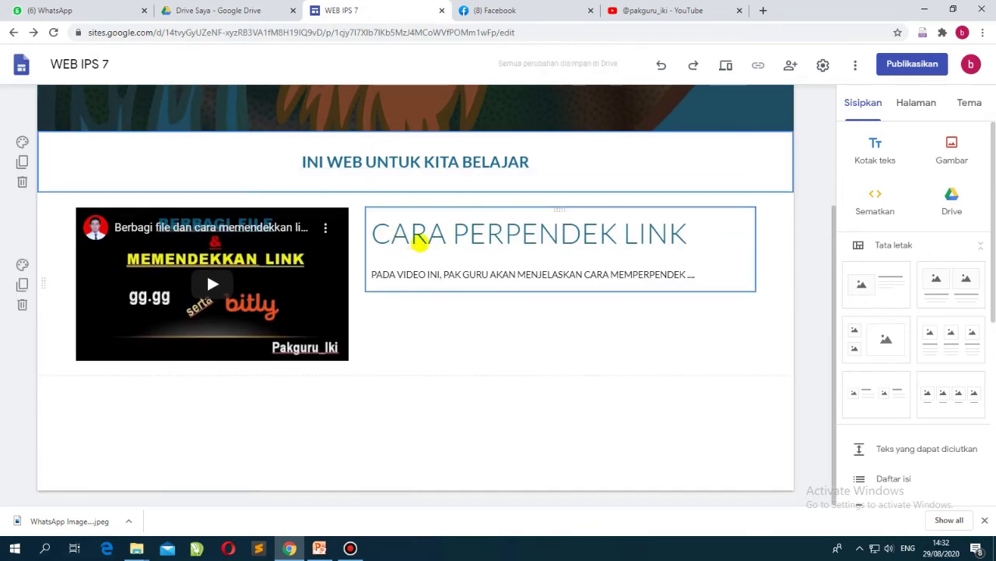
Insert the layout with two media placeholders, each with a title and text underneath, below the CARA PERPENDEK LINK section
scroll(425, 191, "up", 3)
scroll(467, 311, "down", 2)
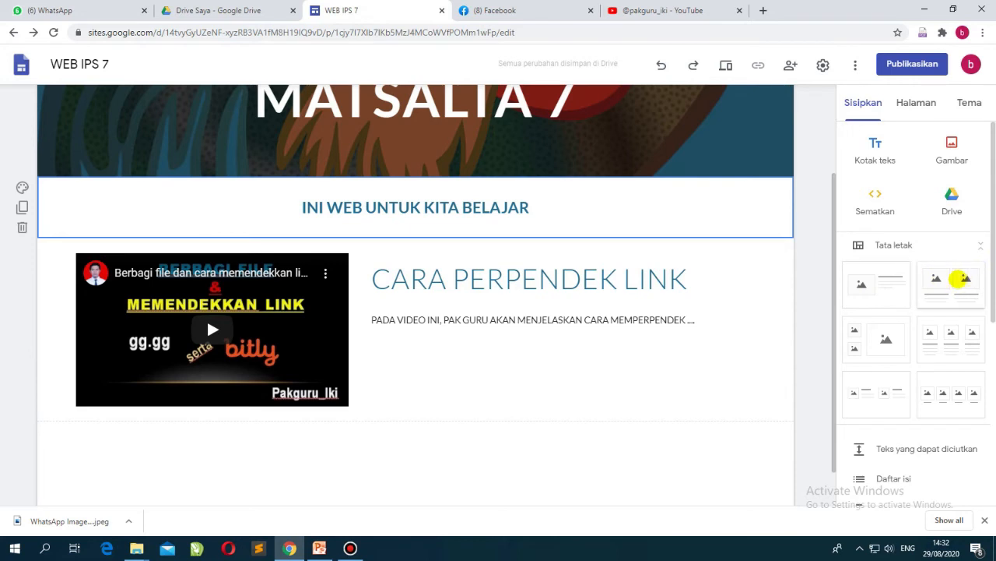
scroll(582, 398, "down", 1)
left_click(288, 389)
left_click(952, 280)
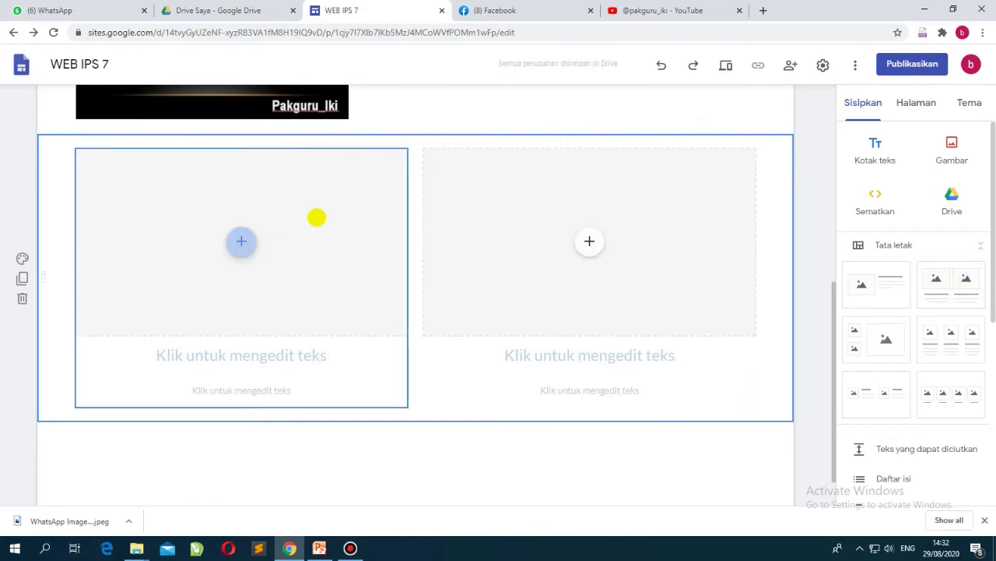
Check which content sources the first media placeholder of the two-column layout offers
scroll(316, 220, "up", 2)
scroll(241, 356, "up", 2)
scroll(289, 214, "down", 5)
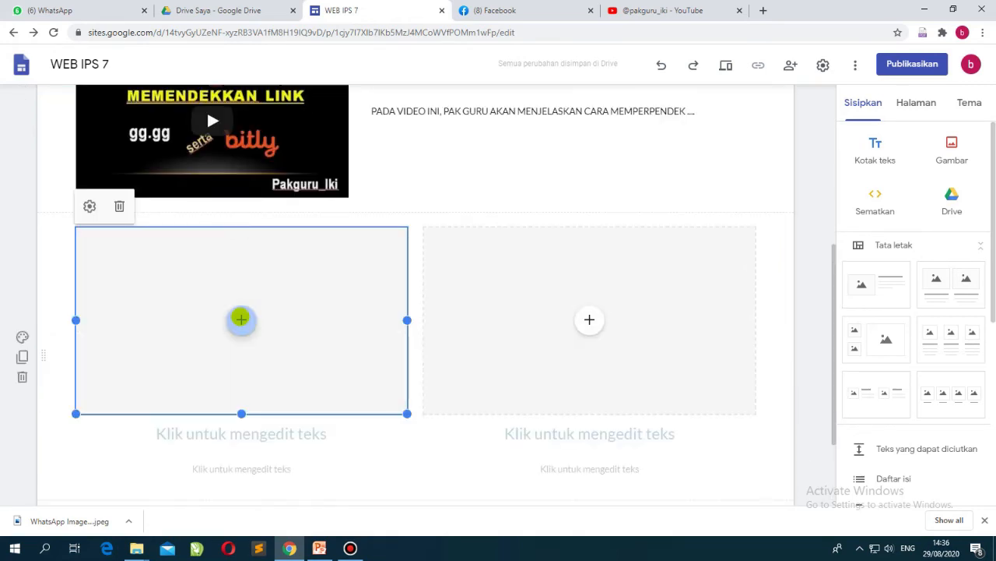
left_click(240, 319)
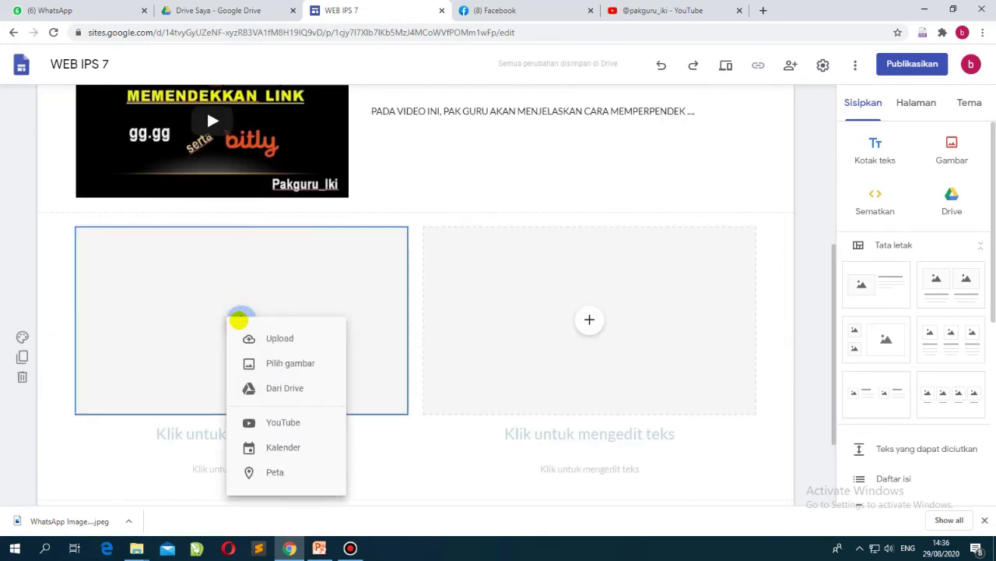
left_click(267, 242)
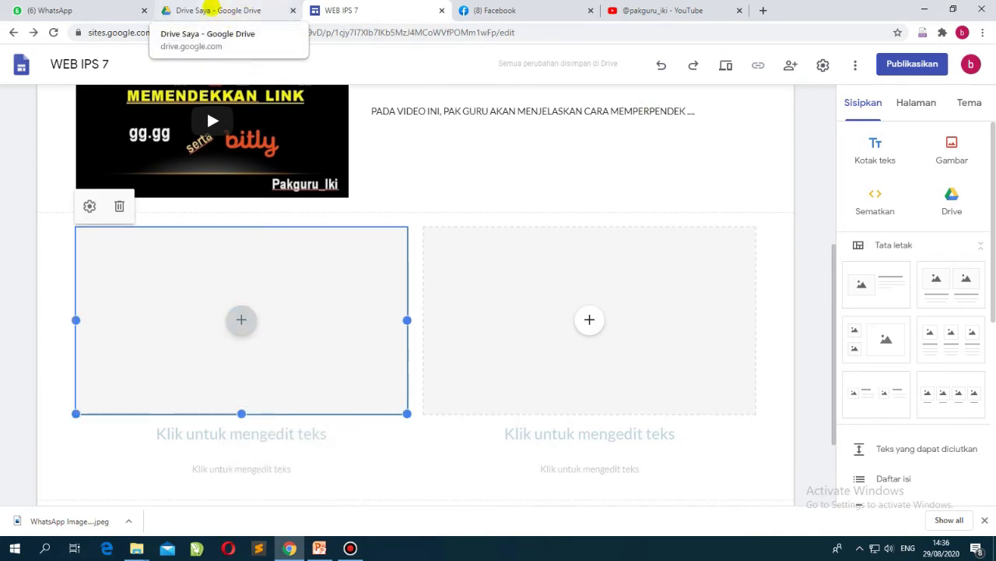
Switch to Google Drive and look over the stored files, including menulis-puisi-bebas1.pptx and CONTOH PUISI.docx, as possible content for the site
left_click(251, 10)
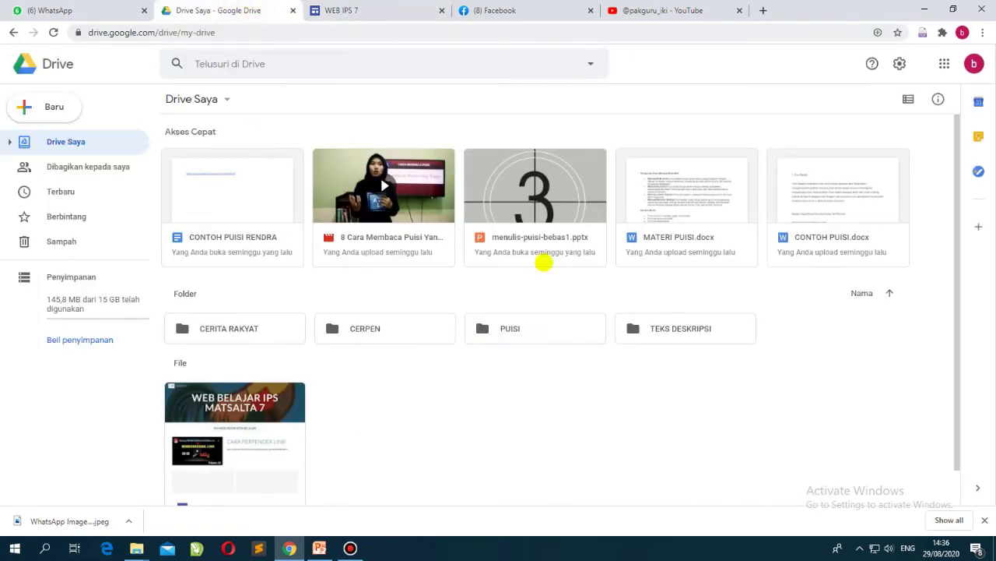
left_click(819, 239)
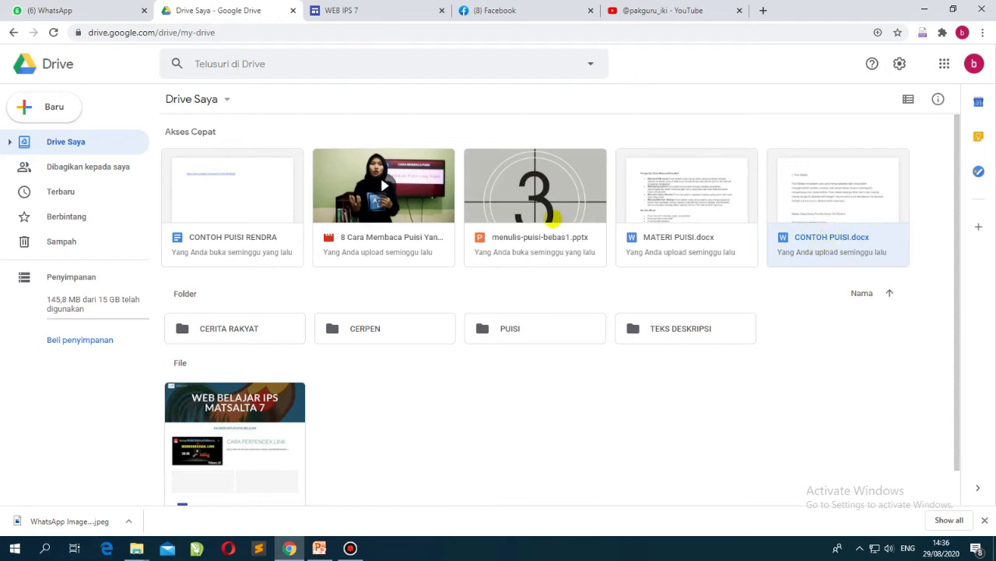
left_click(545, 239)
left_click(846, 239)
left_click(393, 11)
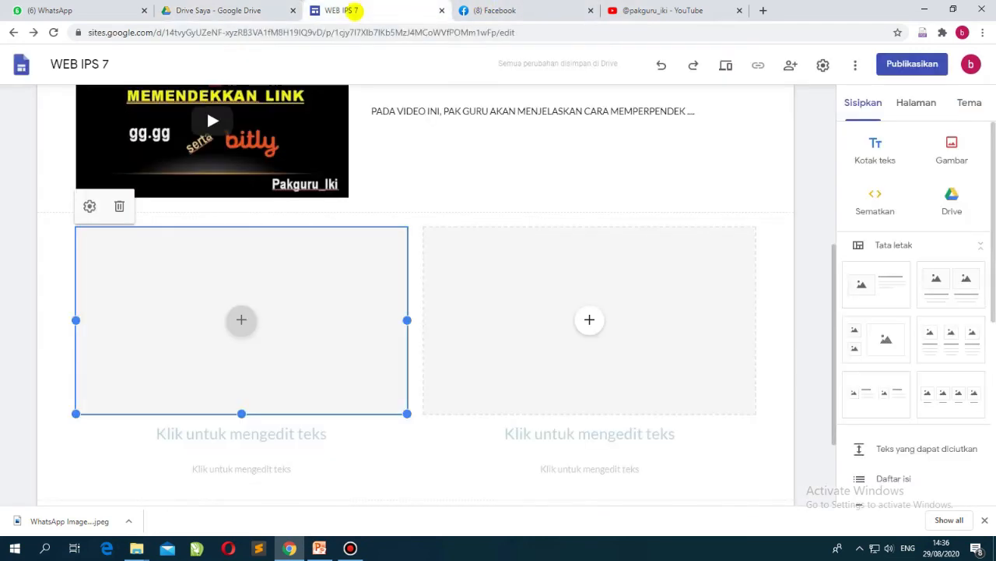
left_click(218, 10)
left_click(527, 256)
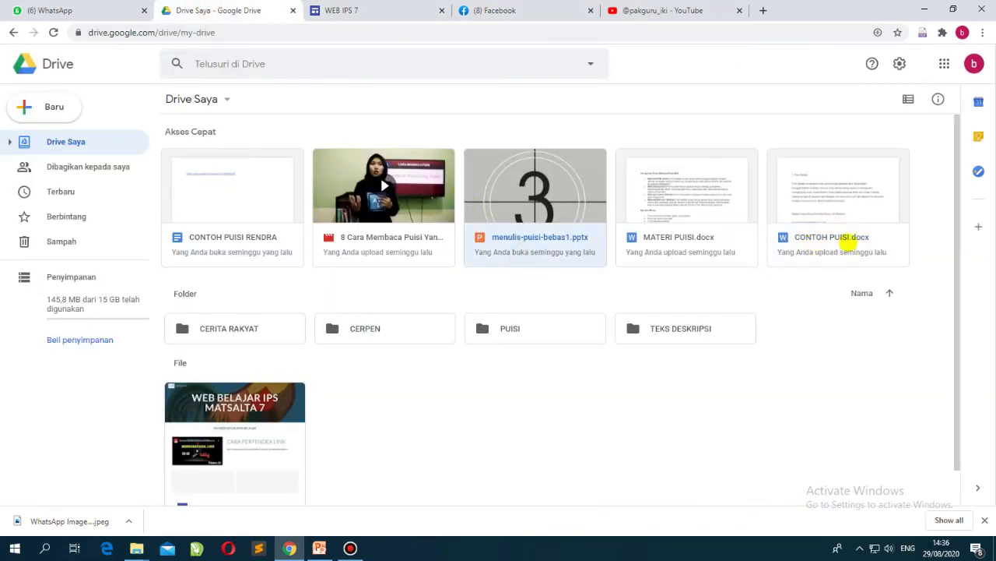
left_click(847, 240)
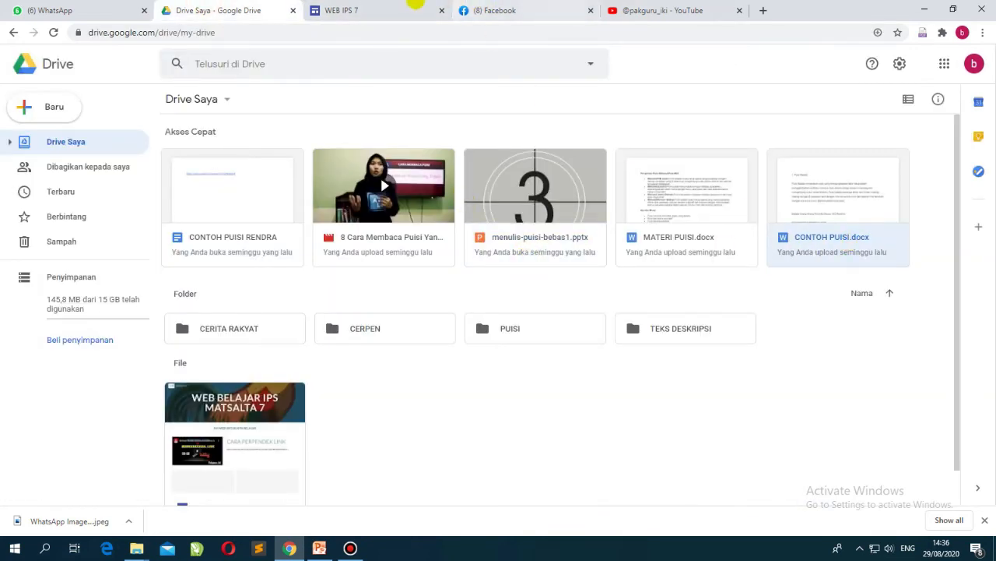
Switch back to Google Sites and insert the menulis-puisi-bebas presentation from the Drive folder PUISI into the two-column layout's first media placeholder
left_click(373, 9)
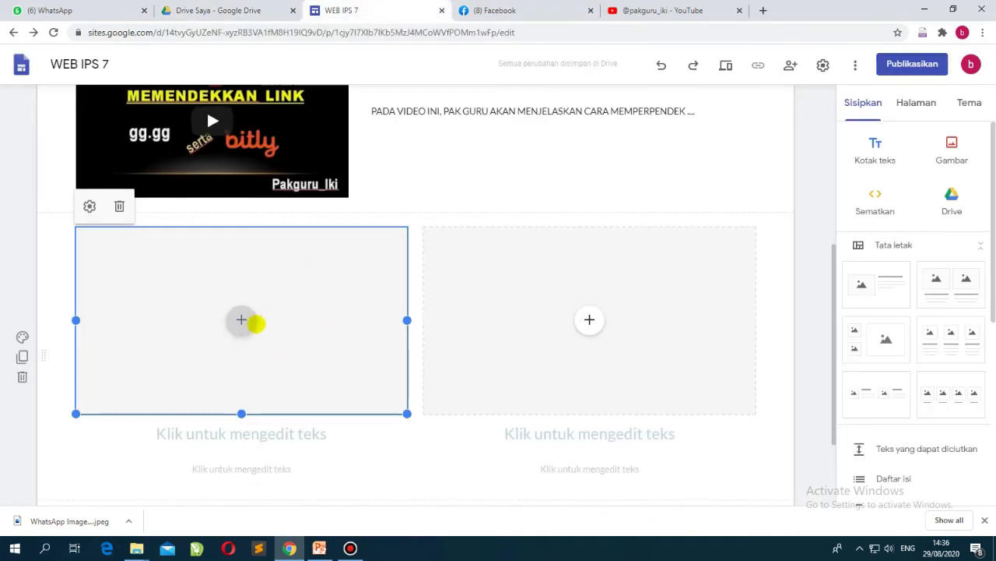
left_click(241, 320)
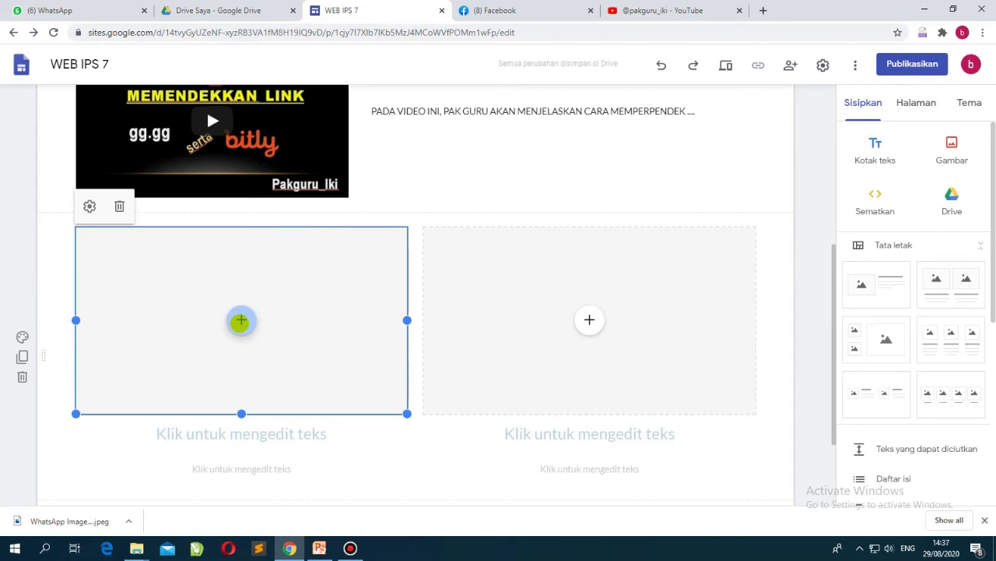
left_click(241, 320)
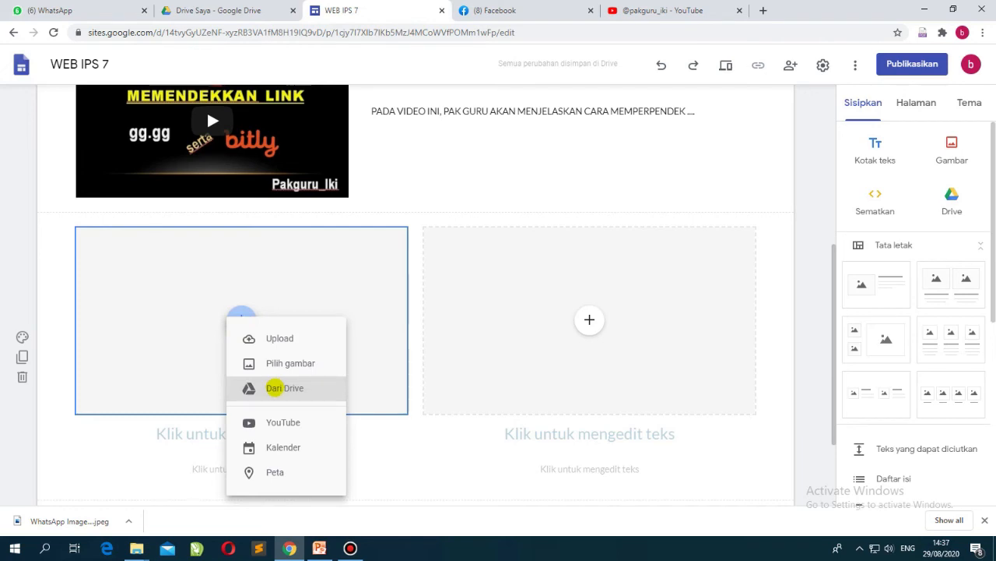
left_click(275, 388)
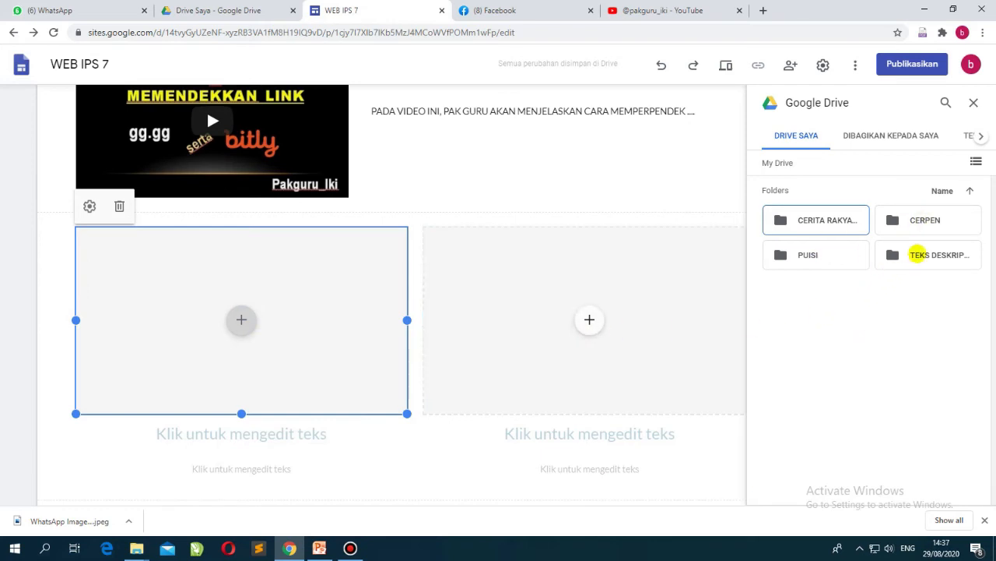
double_click(845, 251)
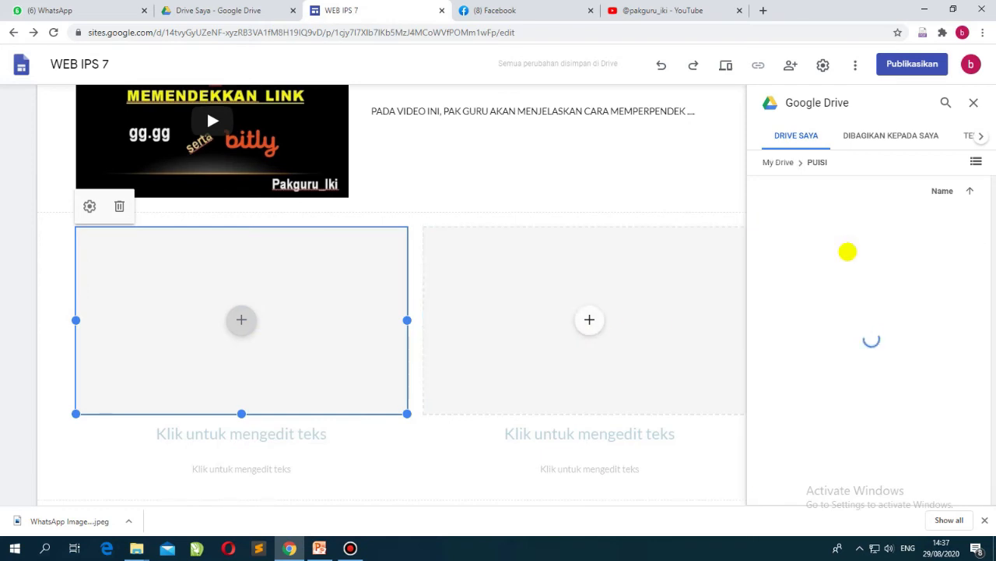
scroll(863, 291, "down", 2)
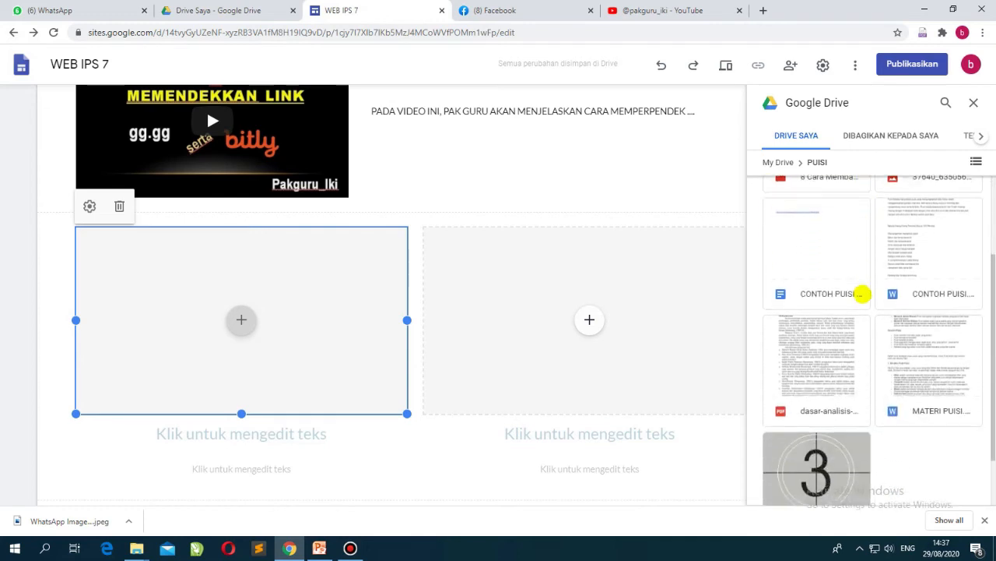
left_click(820, 379)
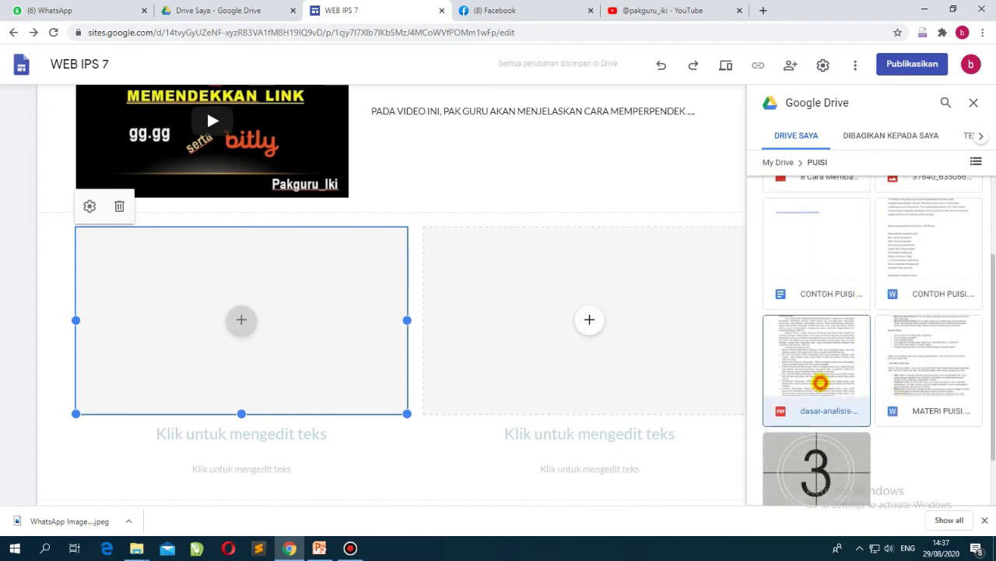
scroll(819, 379, "down", 1)
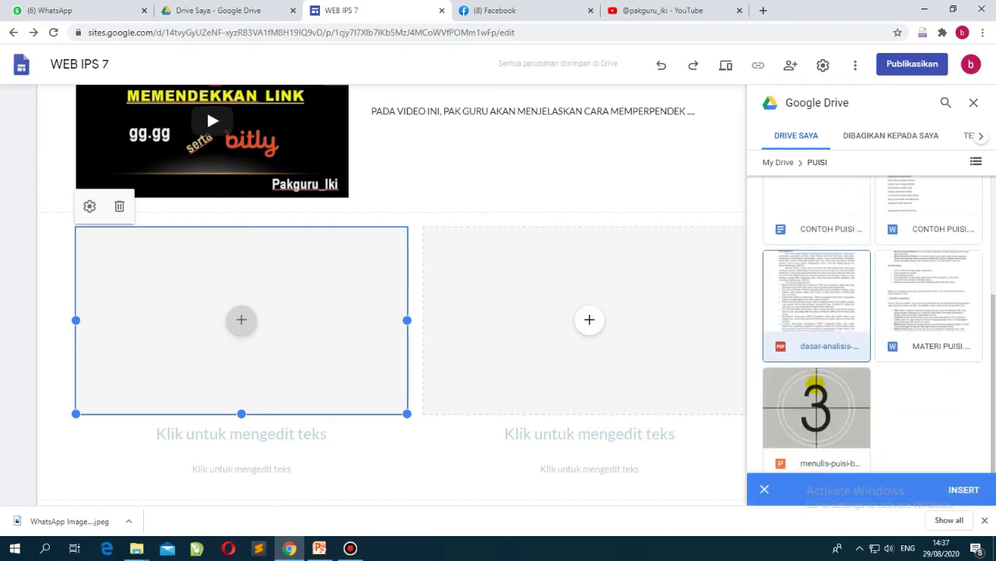
left_click(814, 421)
left_click(973, 491)
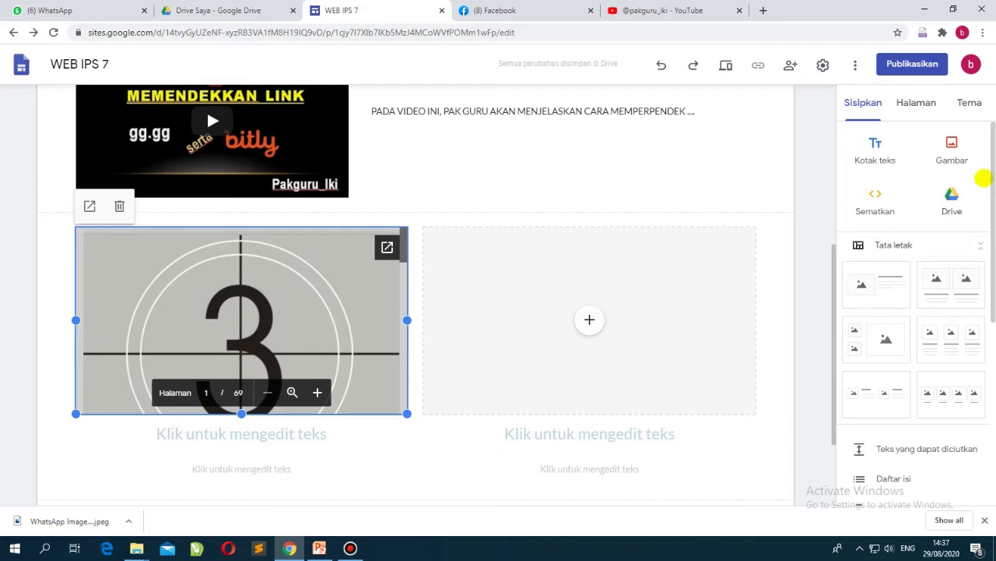
Insert the dasar-analisis PDF from the Drive folder PUISI into the second media placeholder of the two-column layout
left_click(590, 321)
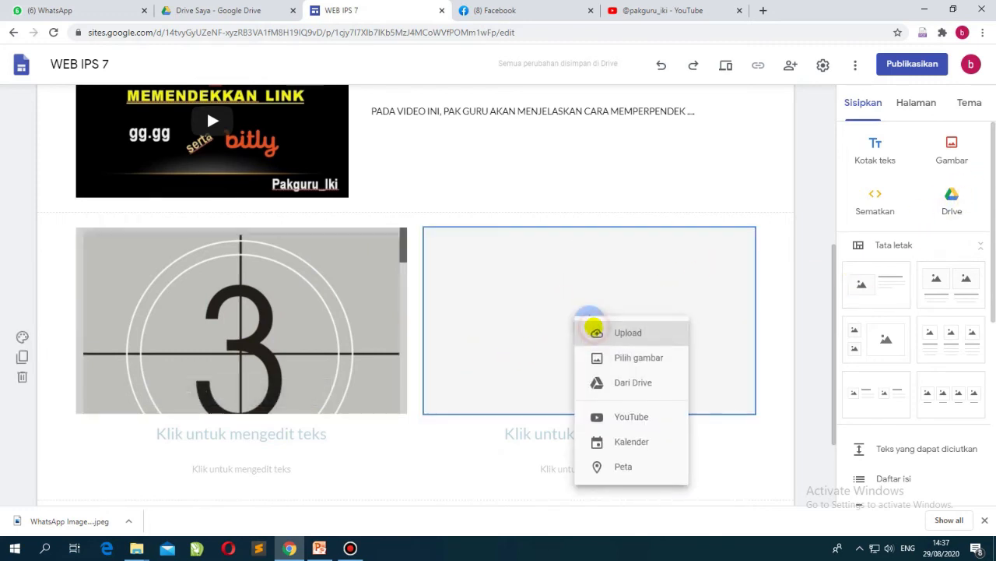
left_click(597, 388)
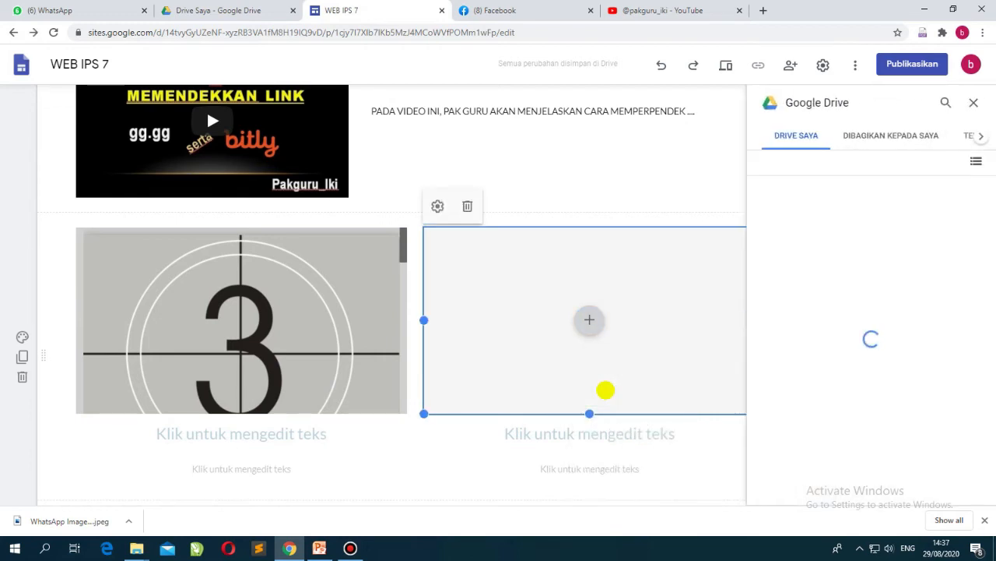
left_click(838, 260)
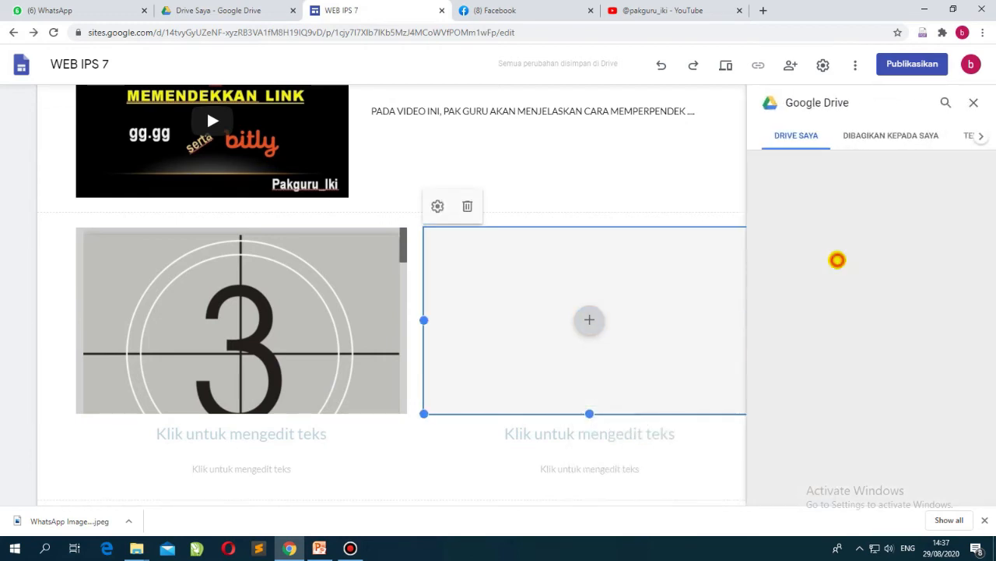
scroll(821, 405, "down", 3)
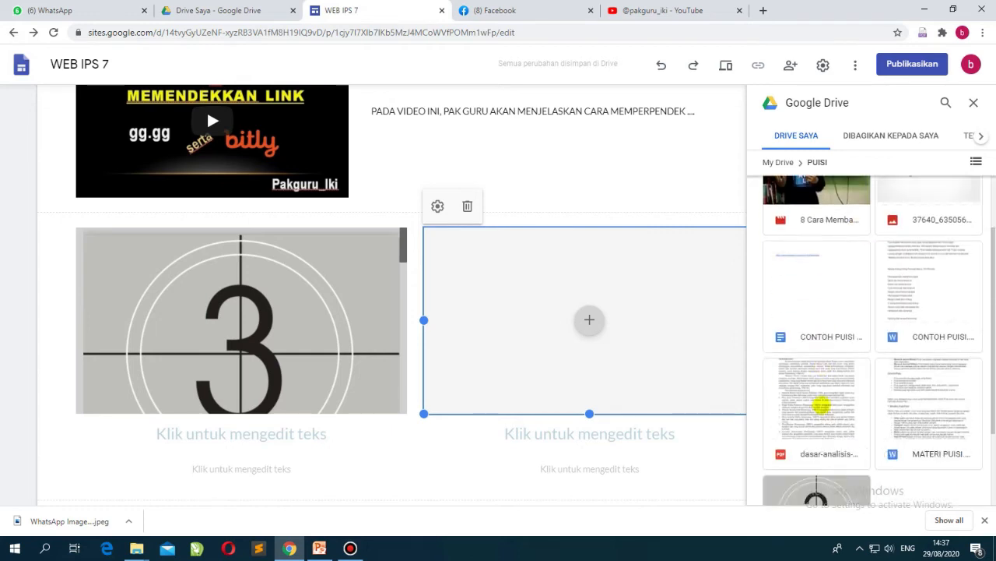
left_click(801, 318)
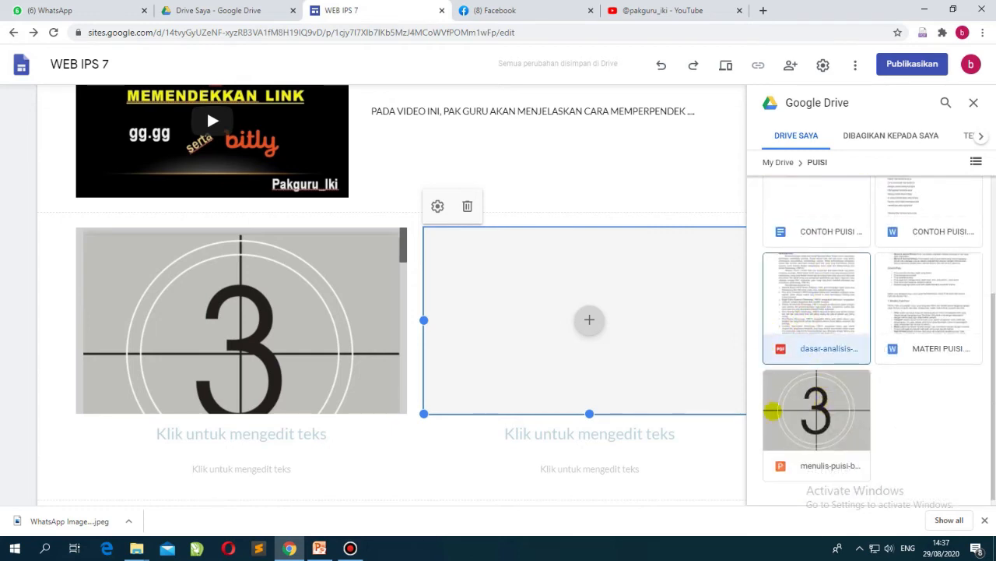
left_click(964, 485)
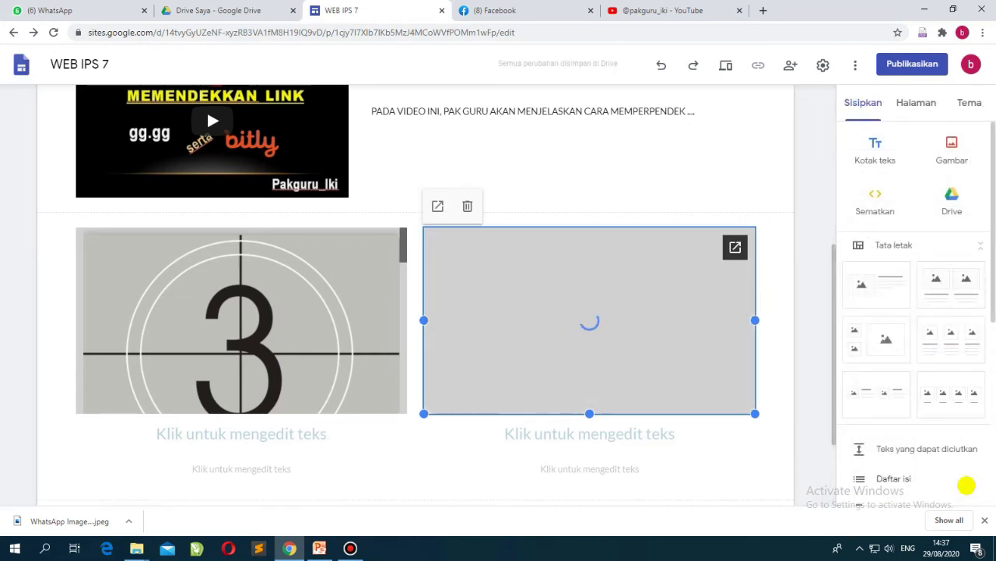
Review the whole page from the header banner down to the two embedded Drive files
scroll(628, 316, "down", 2)
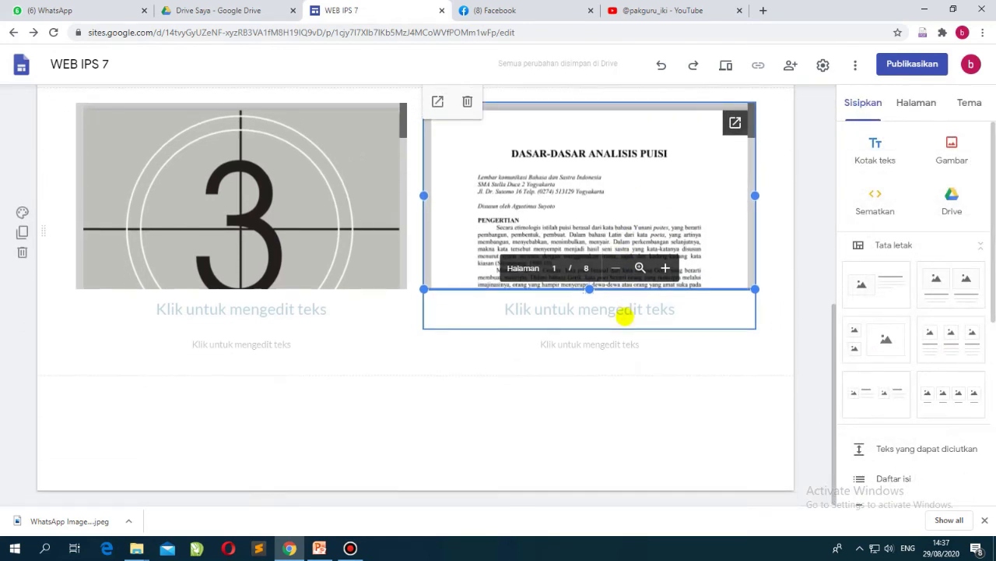
scroll(609, 233, "up", 3)
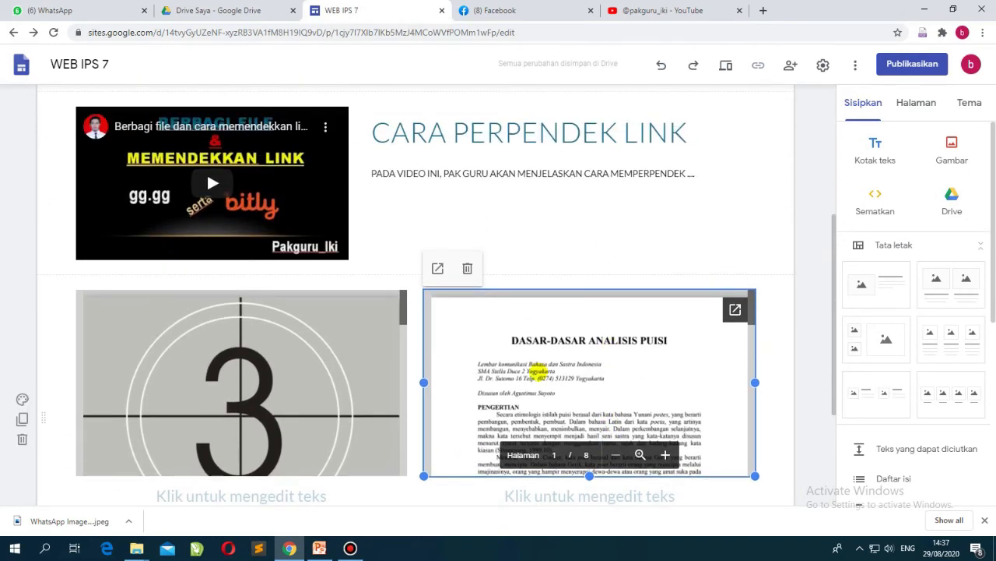
scroll(536, 373, "up", 4)
scroll(536, 373, "down", 6)
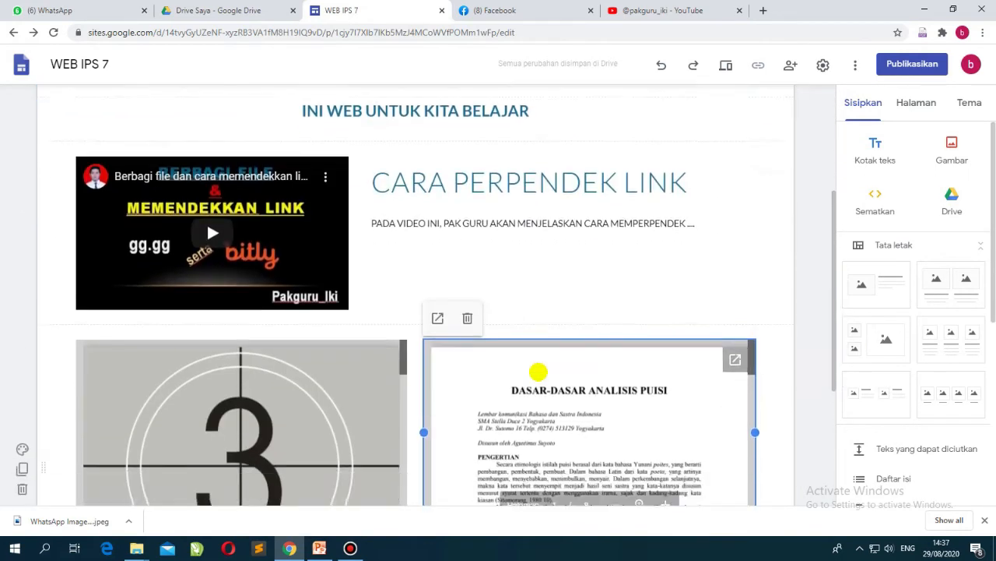
scroll(538, 371, "up", 7)
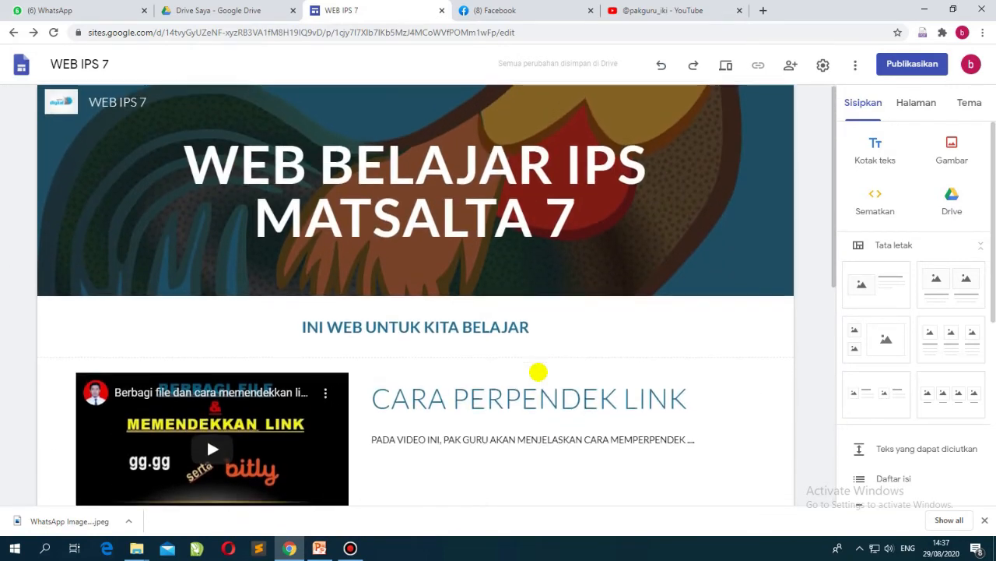
scroll(538, 372, "down", 5)
scroll(537, 371, "down", 2)
scroll(537, 371, "up", 2)
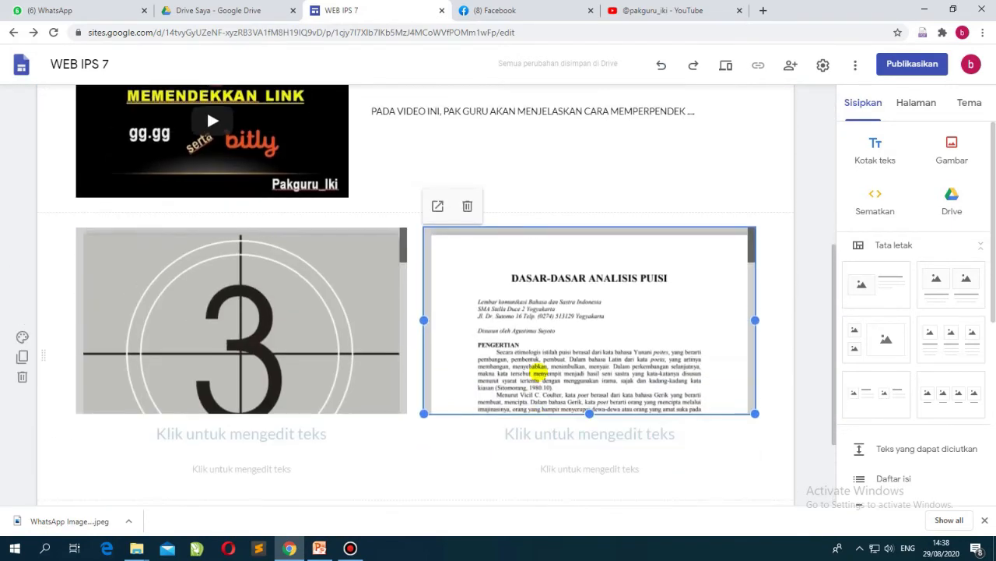
Enter the title JUDUL MATERI under the embedded presentation
left_click(249, 436)
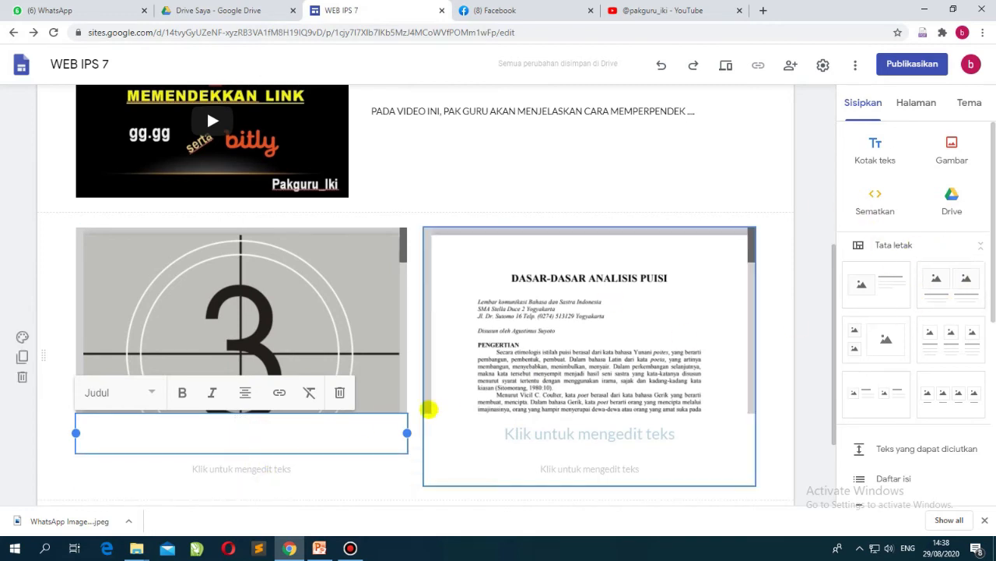
scroll(382, 403, "down", 1)
scroll(382, 403, "down", 2)
left_click(220, 405)
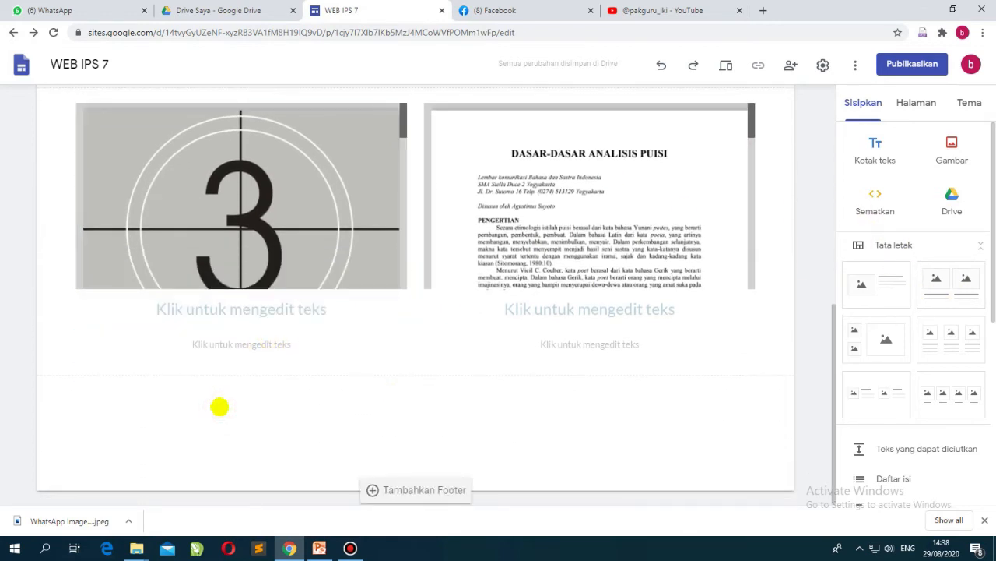
left_click(223, 311)
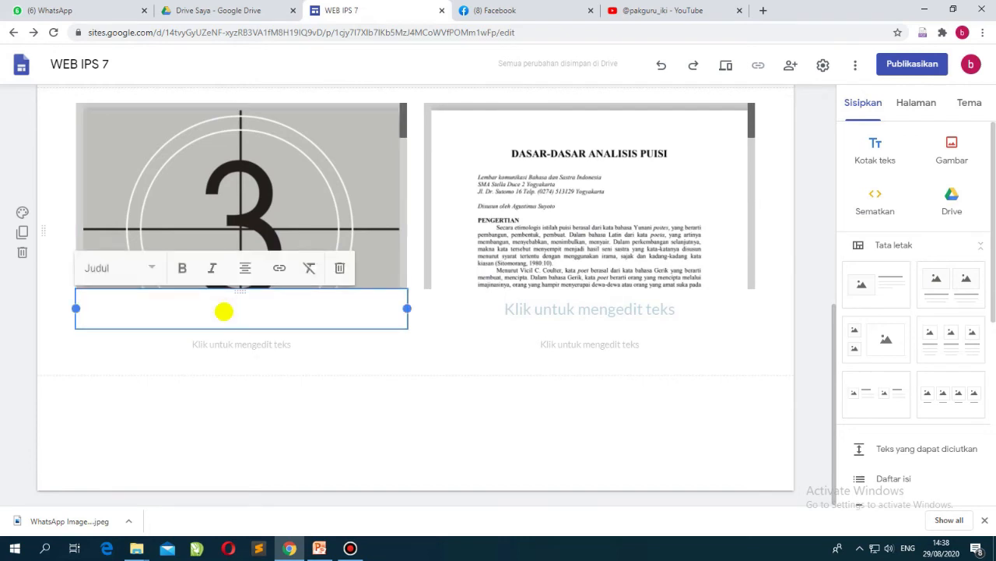
type("judul")
double_click(224, 311)
type("JUDUL M")
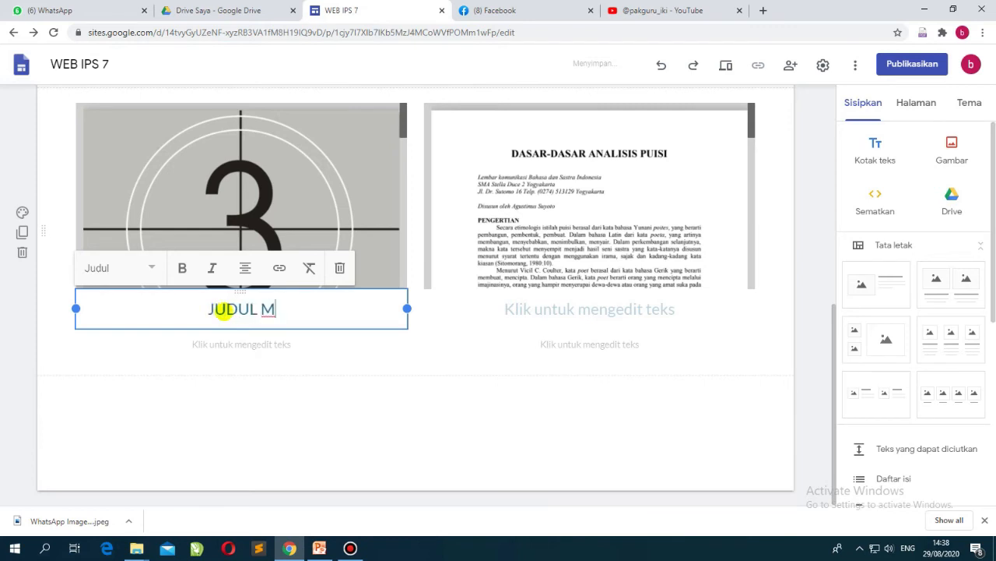
type("ATERI")
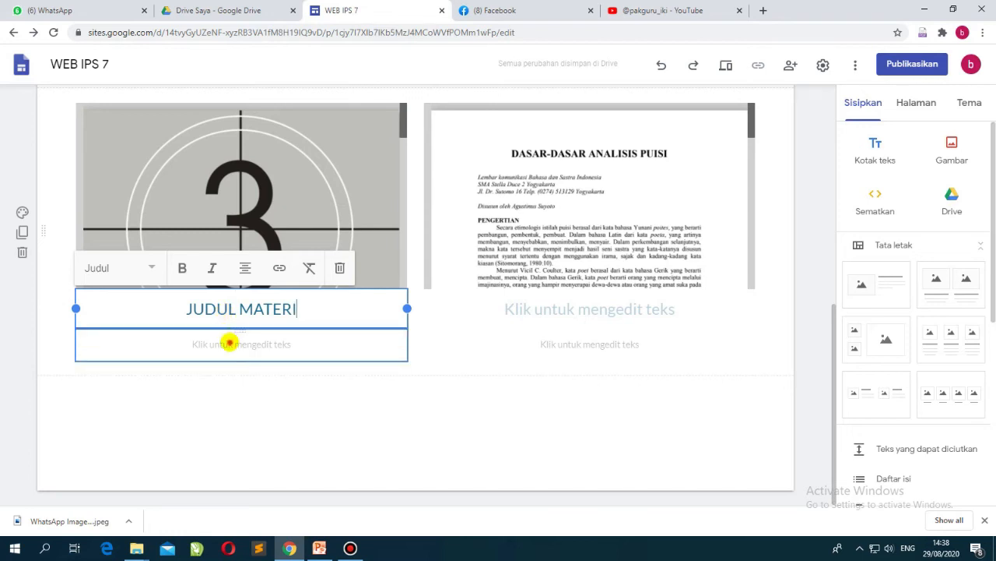
left_click(229, 342)
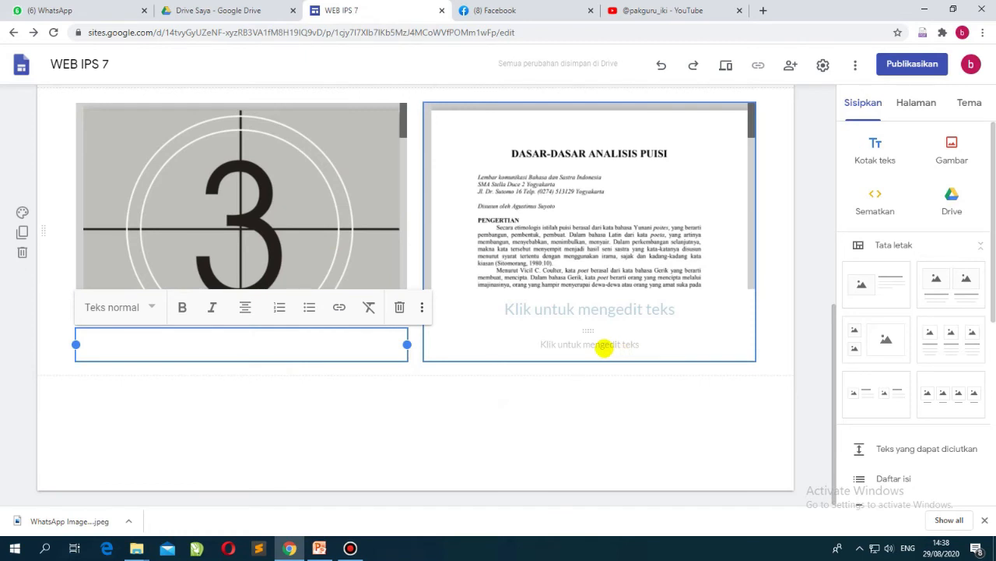
left_click(604, 348)
left_click(511, 415)
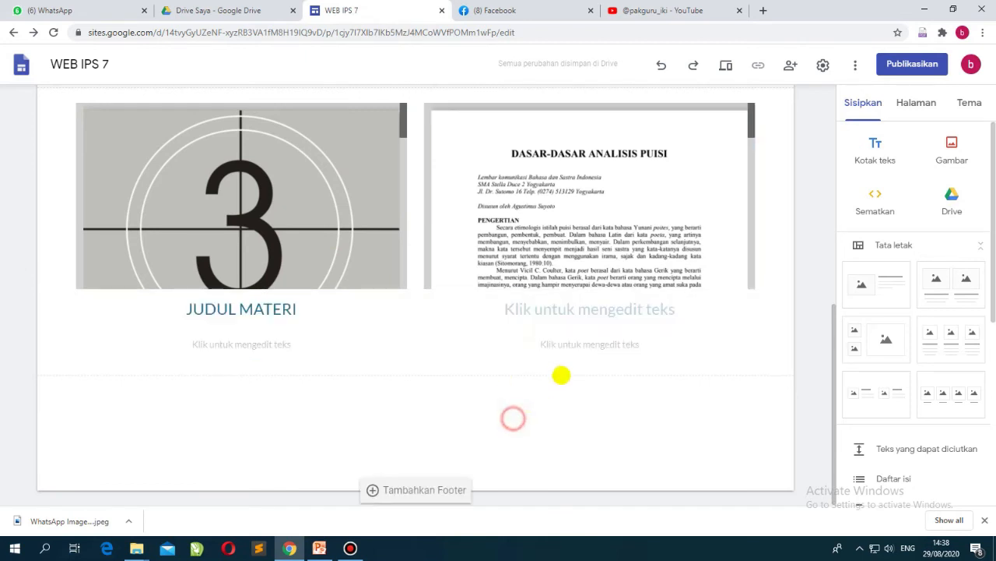
Enter the title JUDUL MATERI under the embedded DASAR-DASAR ANALISIS PUISI document
left_click(579, 312)
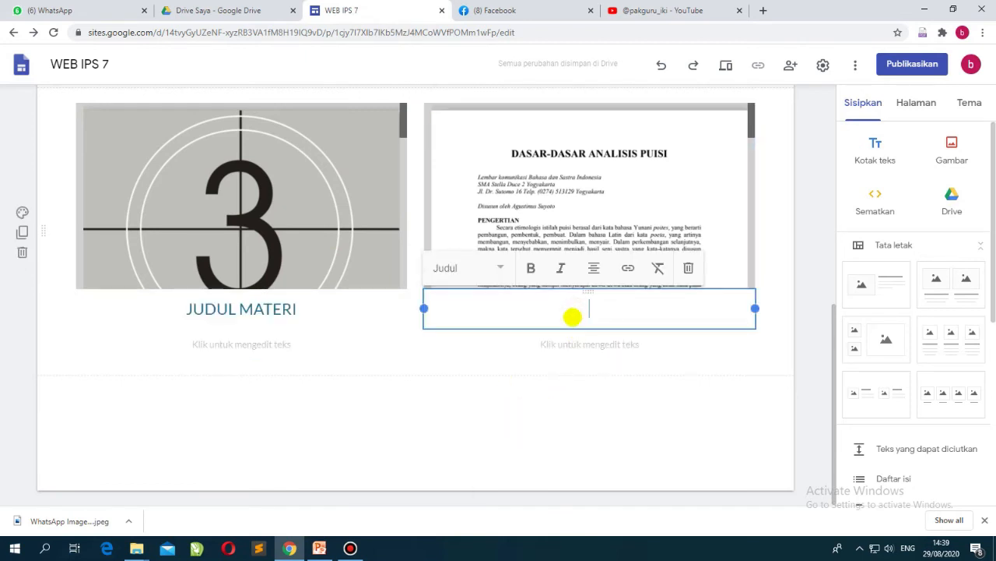
type("jUDUL")
key("BackSpace")
key("BackSpace")
key("BackSpace")
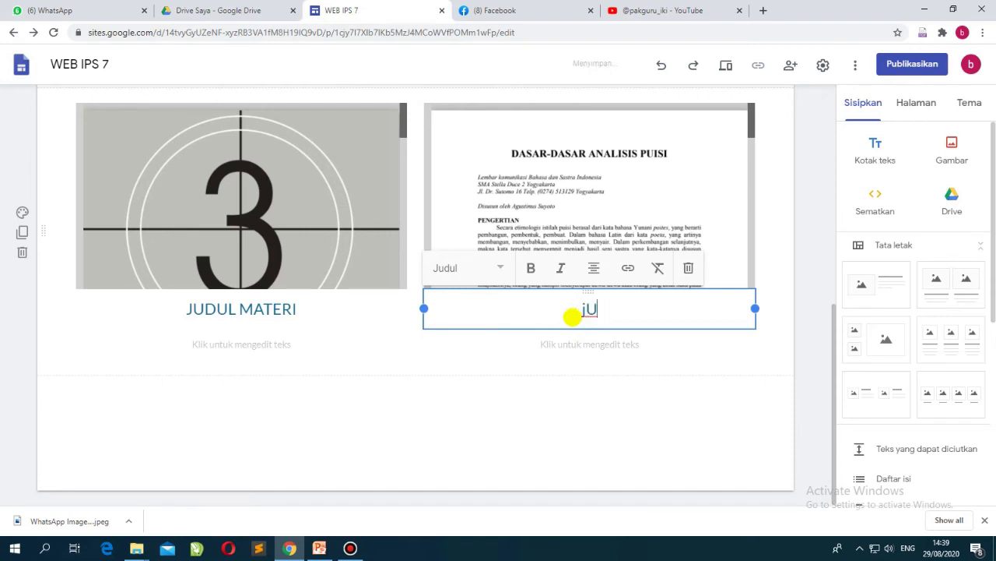
type("DUL MATERI")
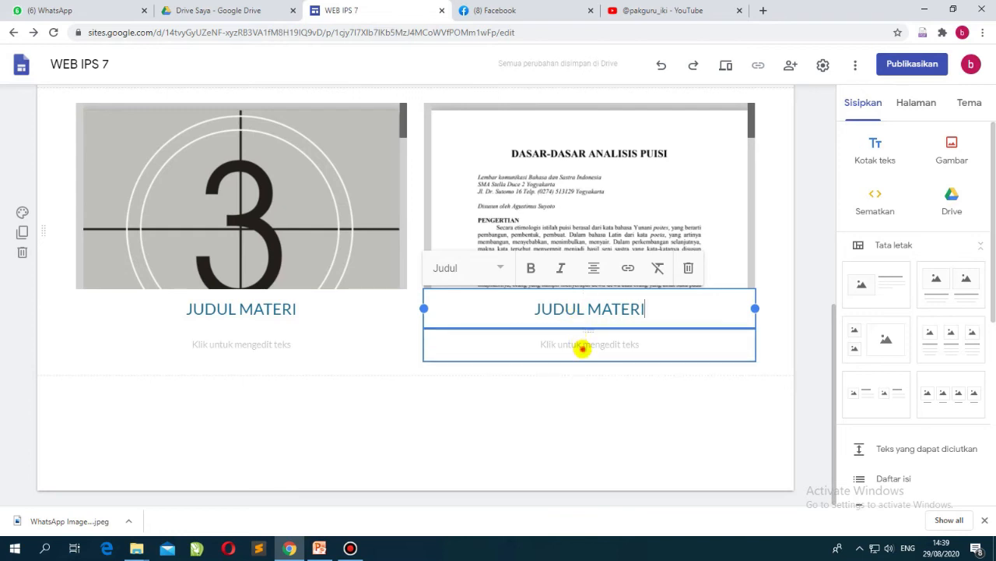
Enter the description DESKRIPSINYA (DESKRIPSI MATERI) below the title of the DASAR-DASAR ANALISIS PUISI document
left_click(582, 348)
type("DESKRIPSINYA")
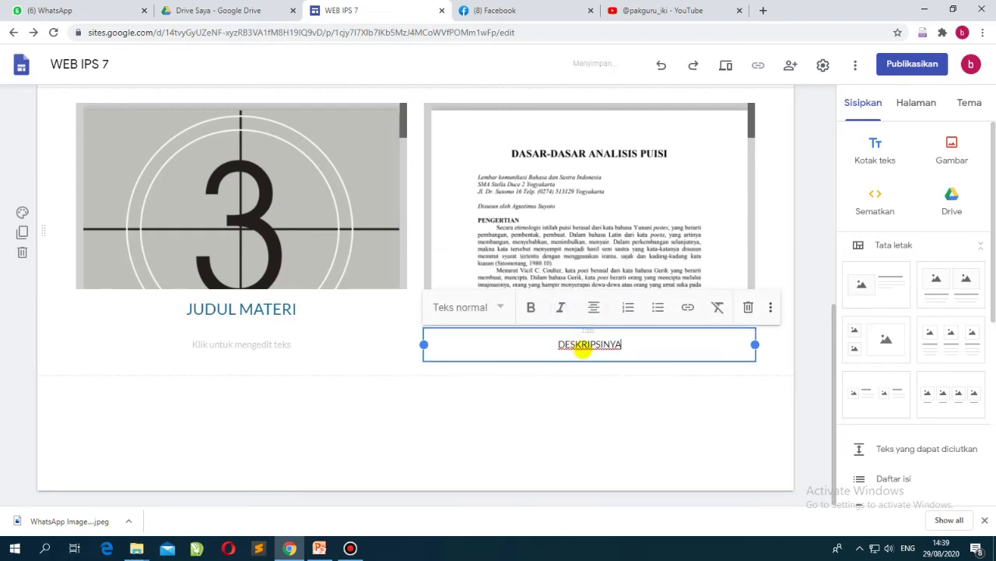
type(" (DES")
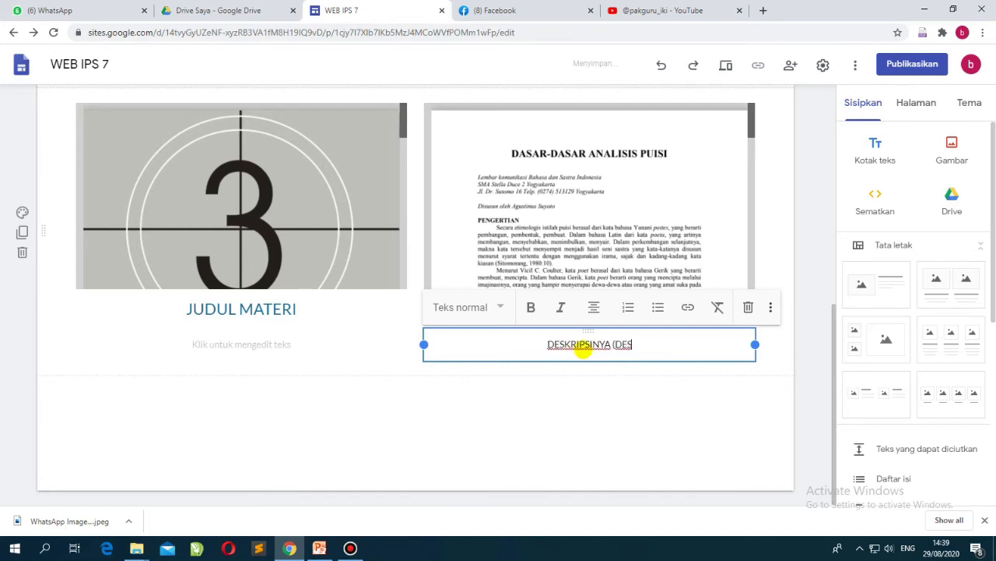
type("KRIPSI MATERI")
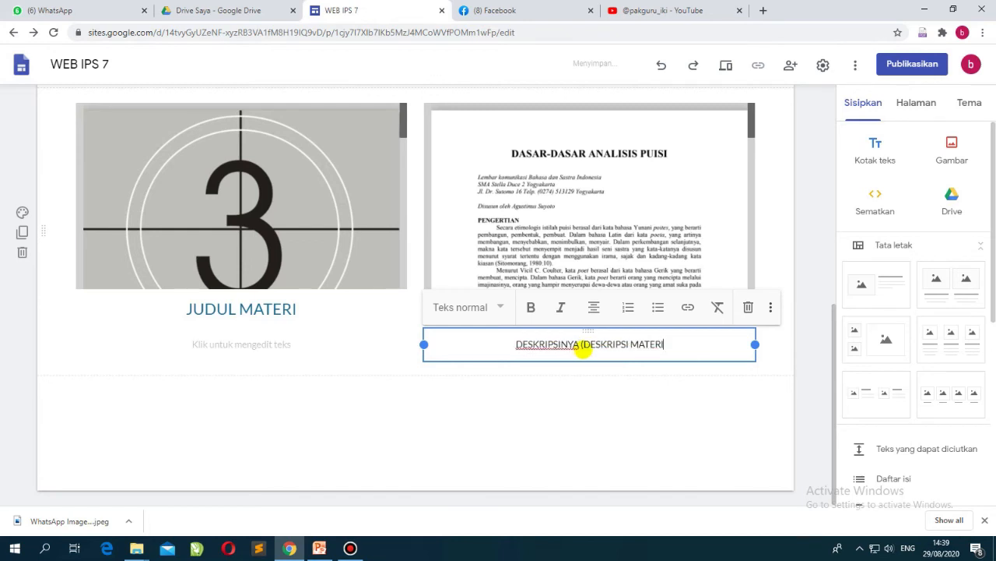
type(")")
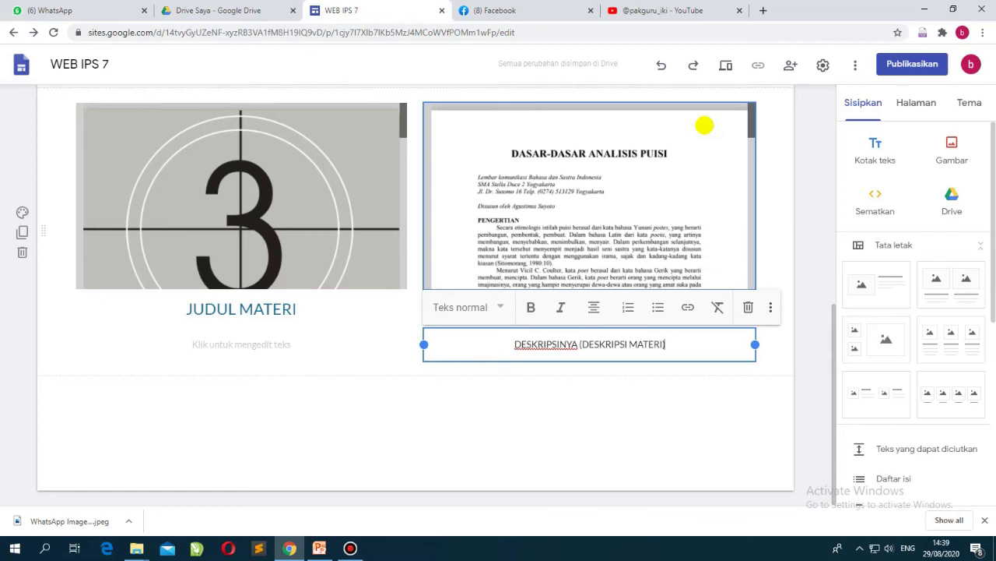
left_click(679, 433)
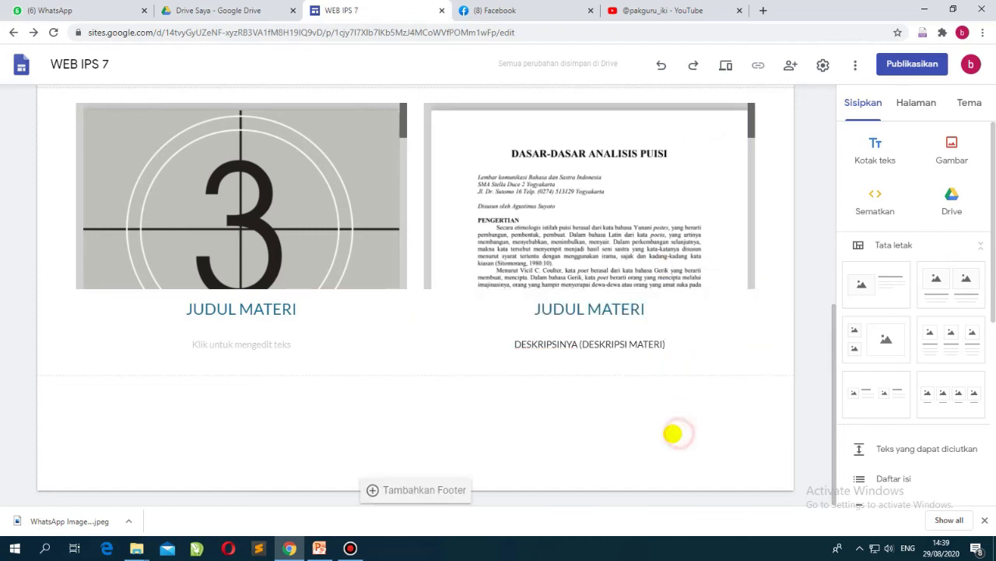
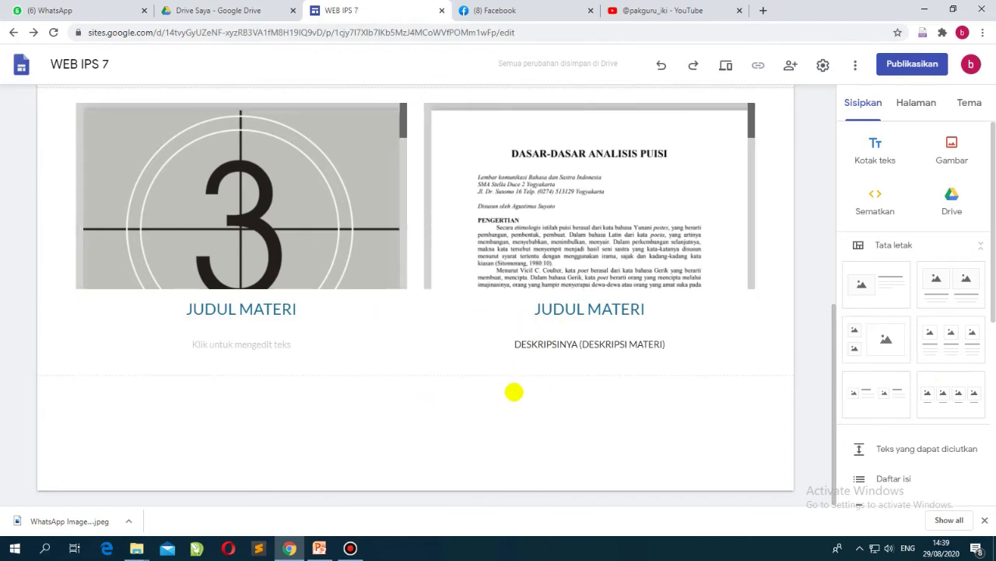
Look over the finished page, open the site's web publishing settings and examine the proposed web address and full URL
scroll(514, 391, "up", 6)
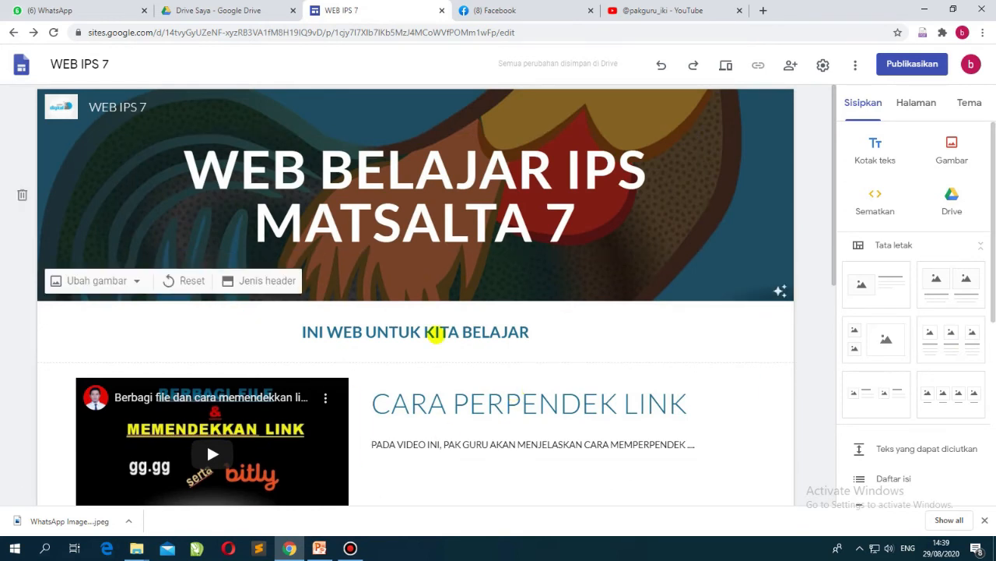
scroll(540, 336, "down", 6)
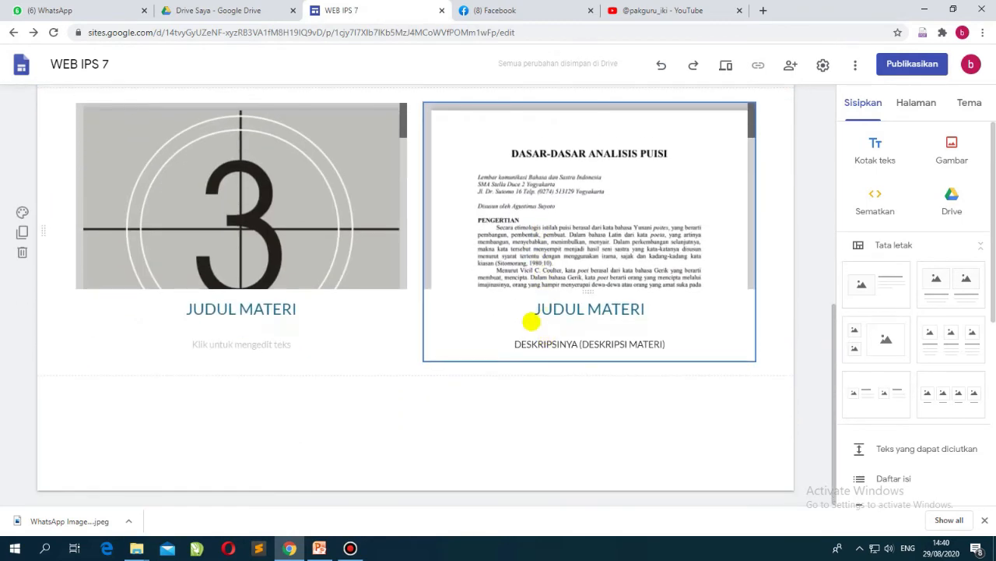
scroll(534, 323, "up", 5)
scroll(529, 319, "up", 1)
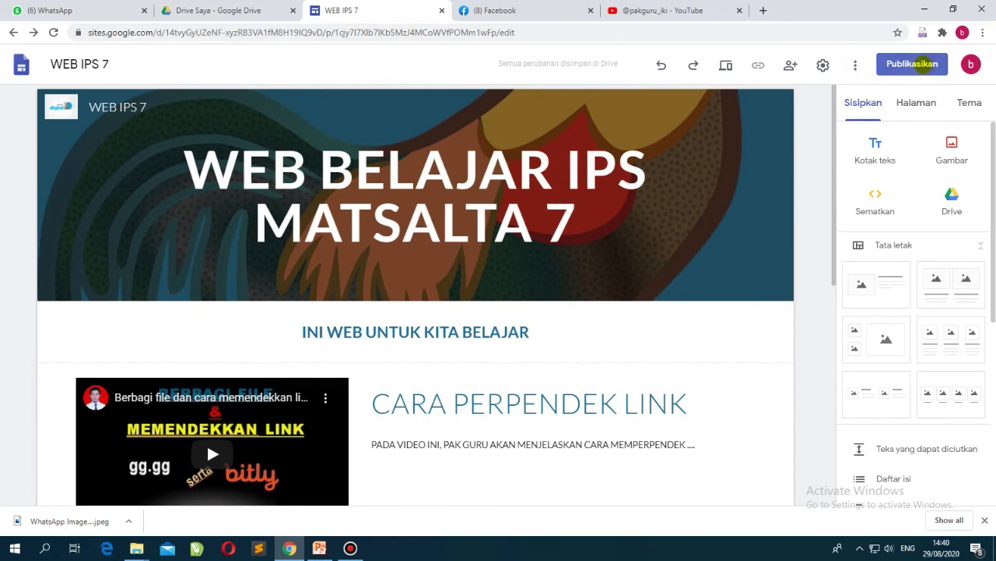
left_click(923, 66)
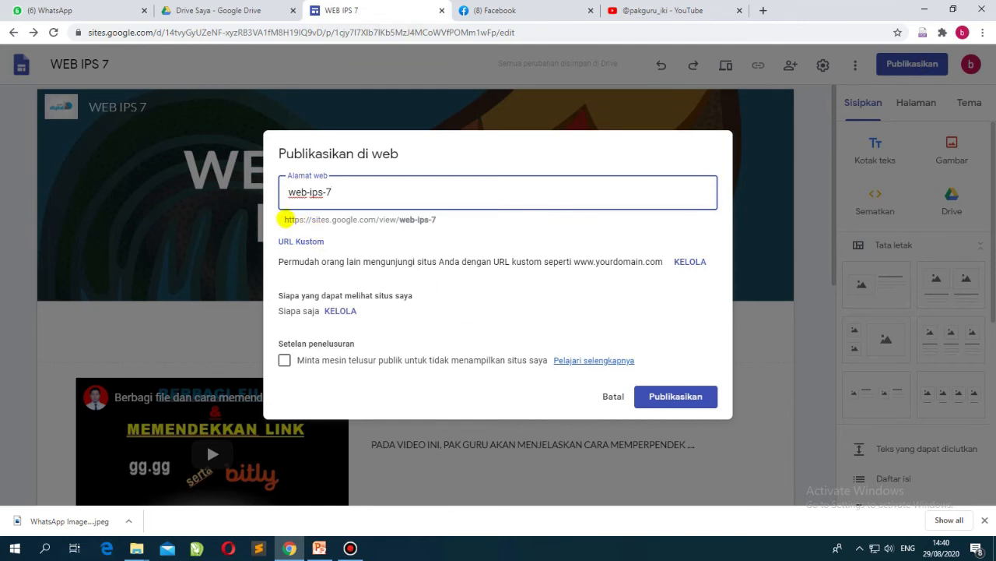
left_click_drag(285, 220, 434, 220)
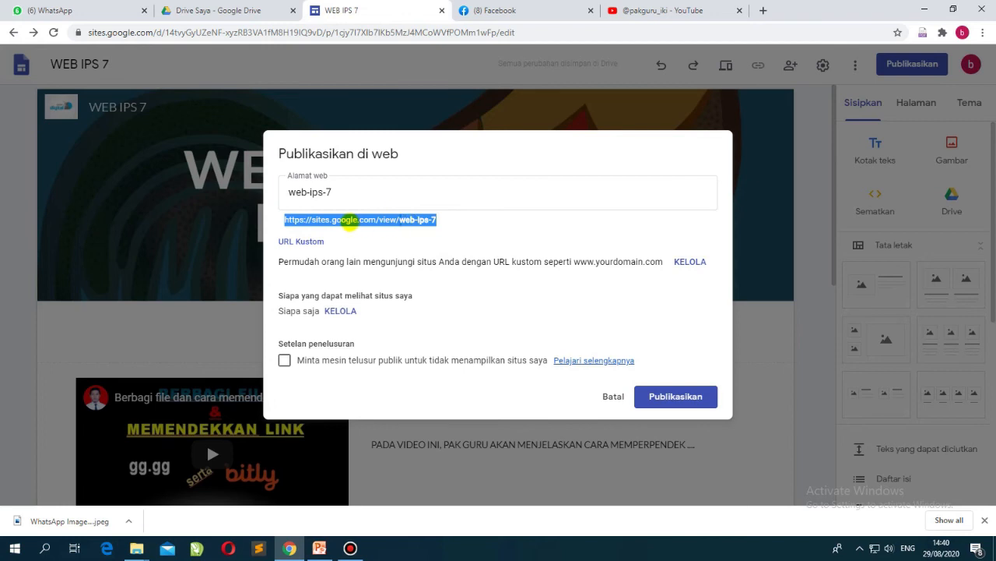
left_click(330, 191)
left_click_drag(330, 191, 285, 195)
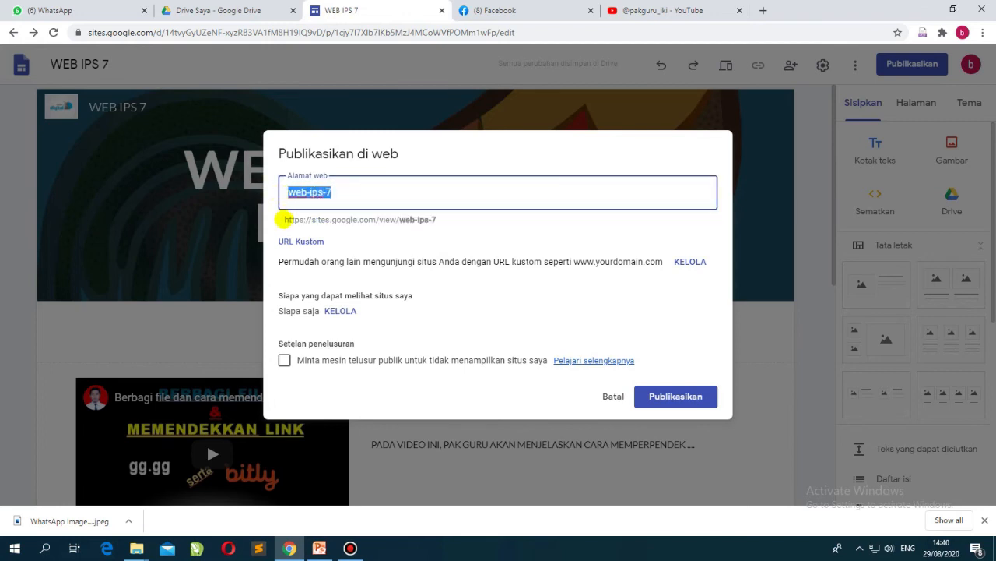
left_click(287, 217)
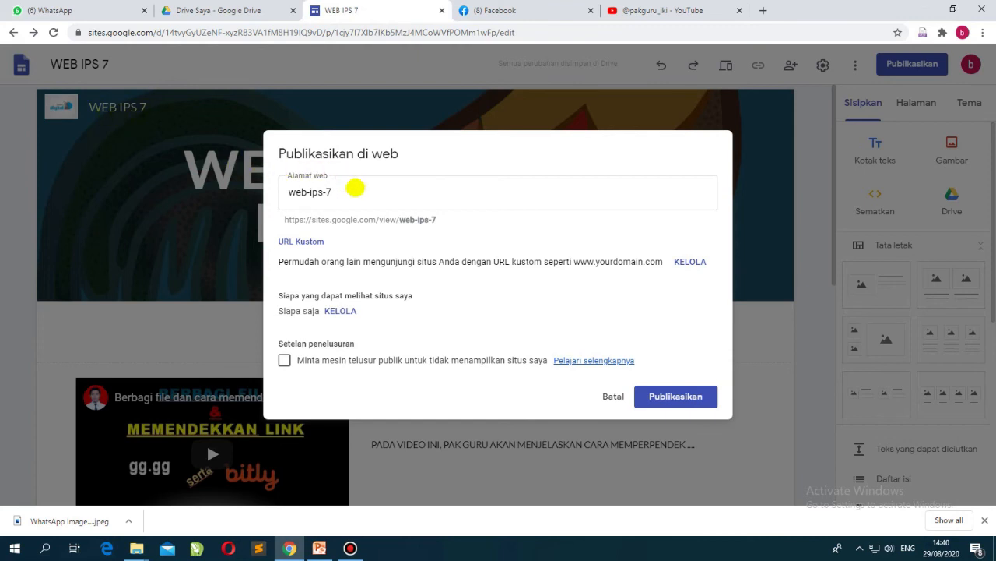
left_click(358, 192)
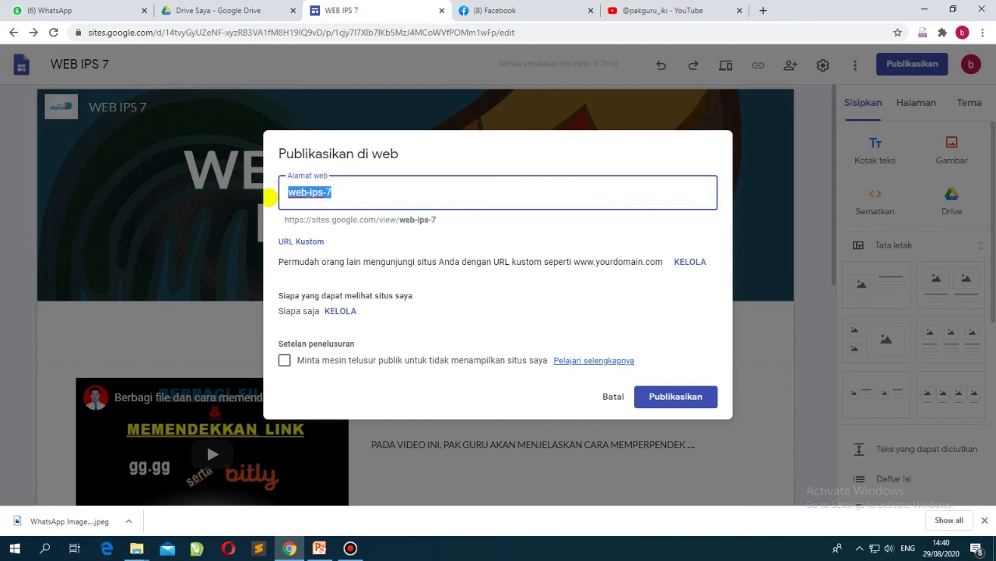
type("pa")
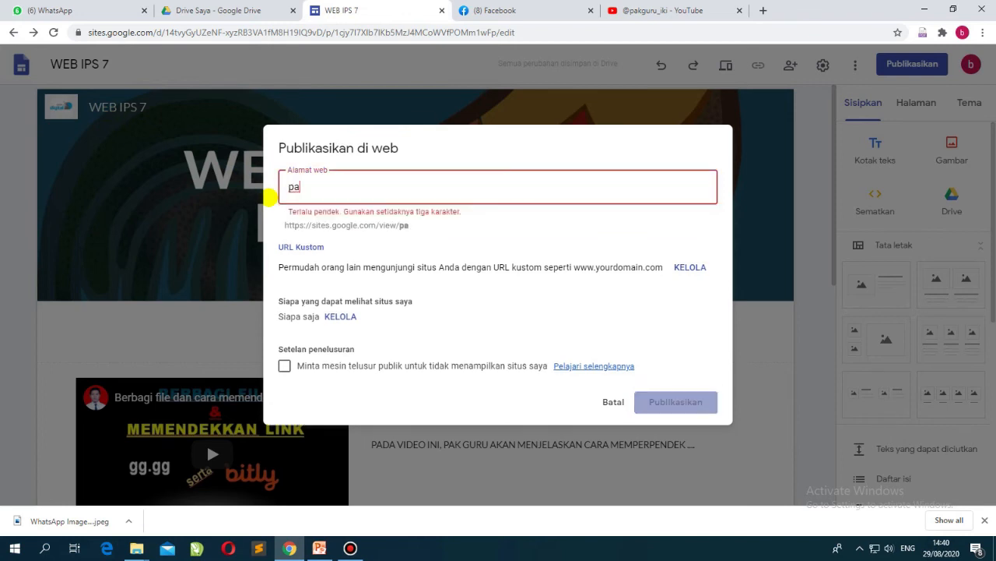
type("kguruiki")
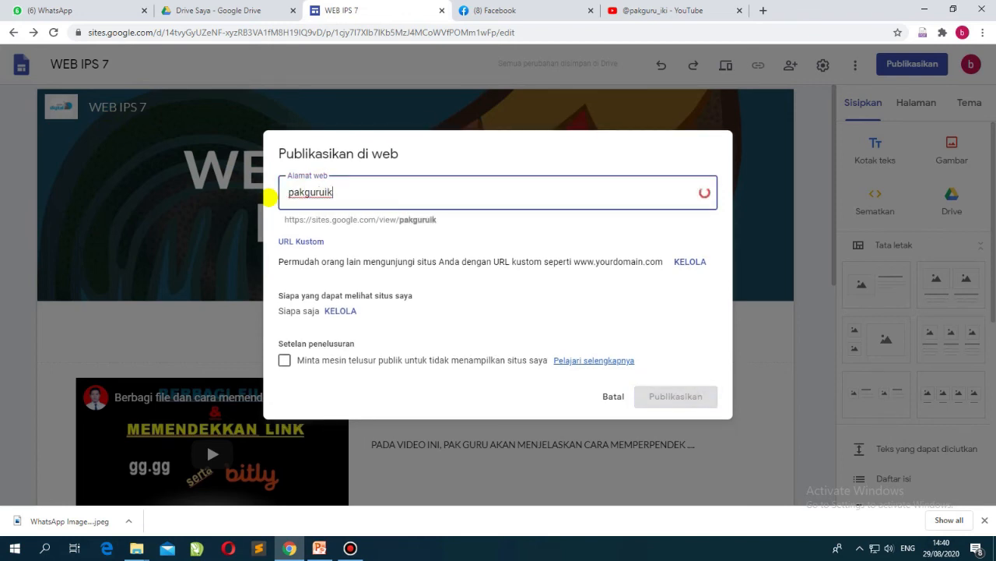
key("BackSpace")
key("BackSpace")
key("BackSpace")
key("BackSpace")
key("BackSpace")
key("BackSpace")
key("BackSpace")
key("BackSpace")
key("BackSpace")
key("BackSpace")
Try ips and ips7 as the site's web address
type("ips")
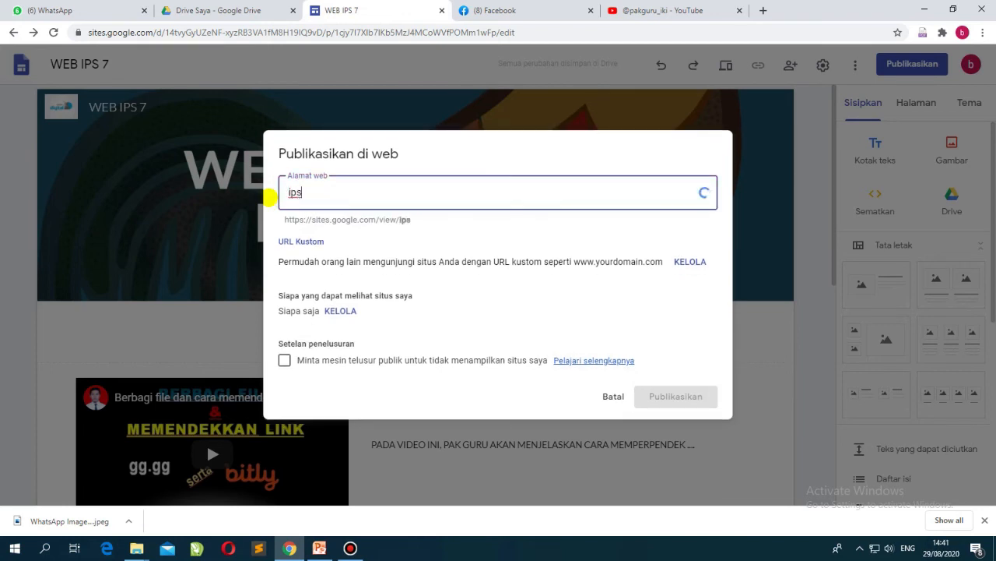
type("_")
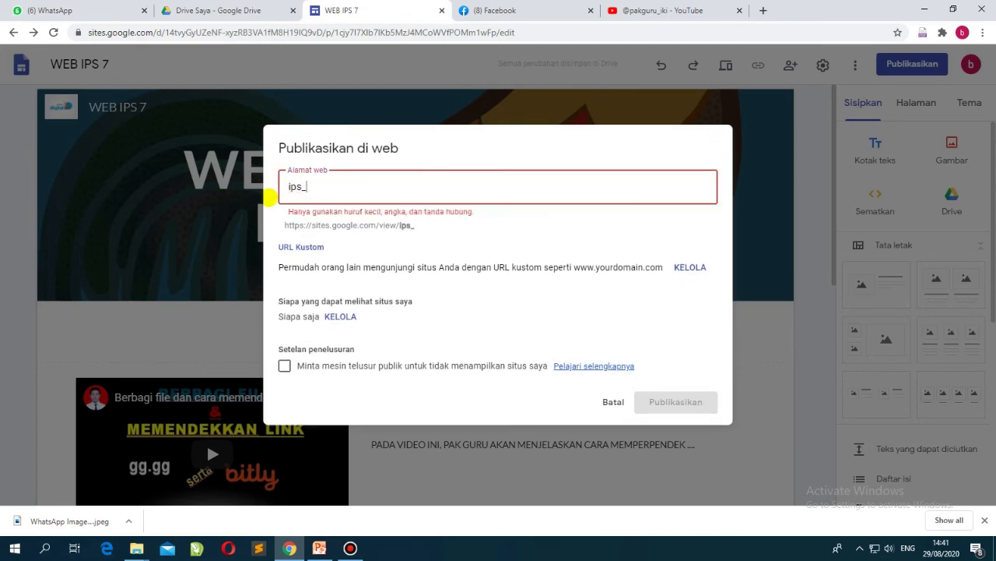
key("BackSpace")
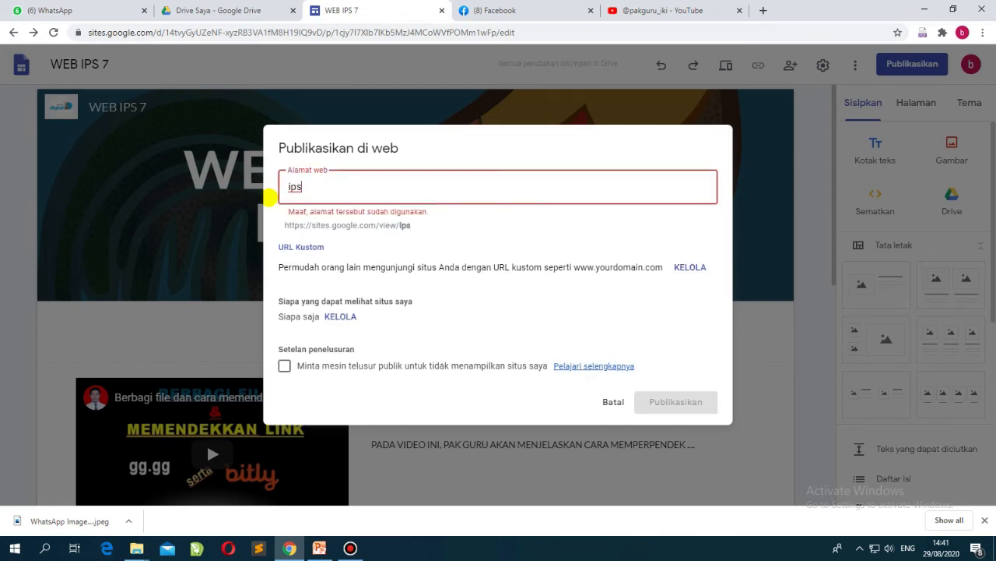
type("7")
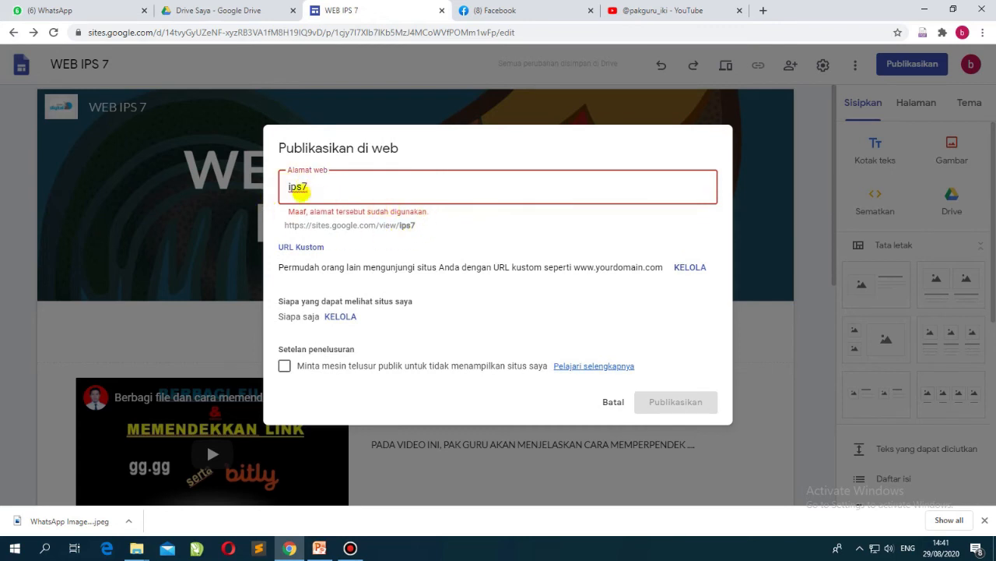
left_click(298, 186)
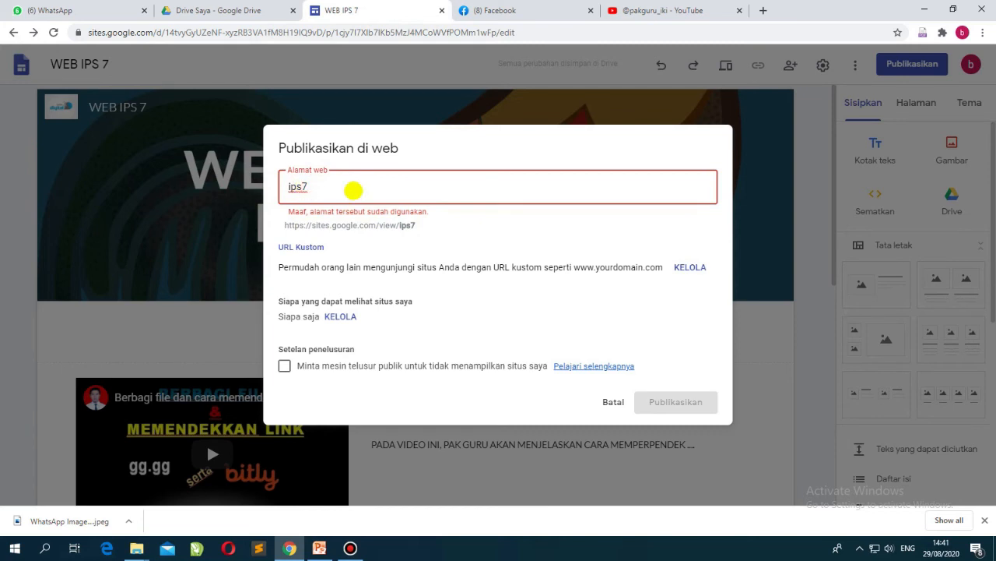
Set the site's web address to matsalta7ips
key("shift+Home")
type("m")
key("End")
type("atsalta")
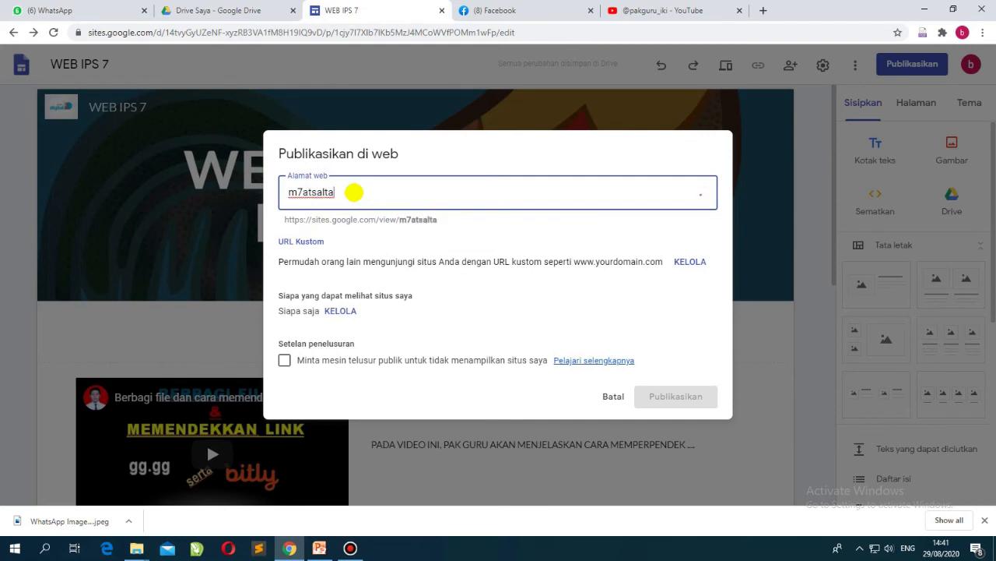
key("ctrl+a")
type("mat")
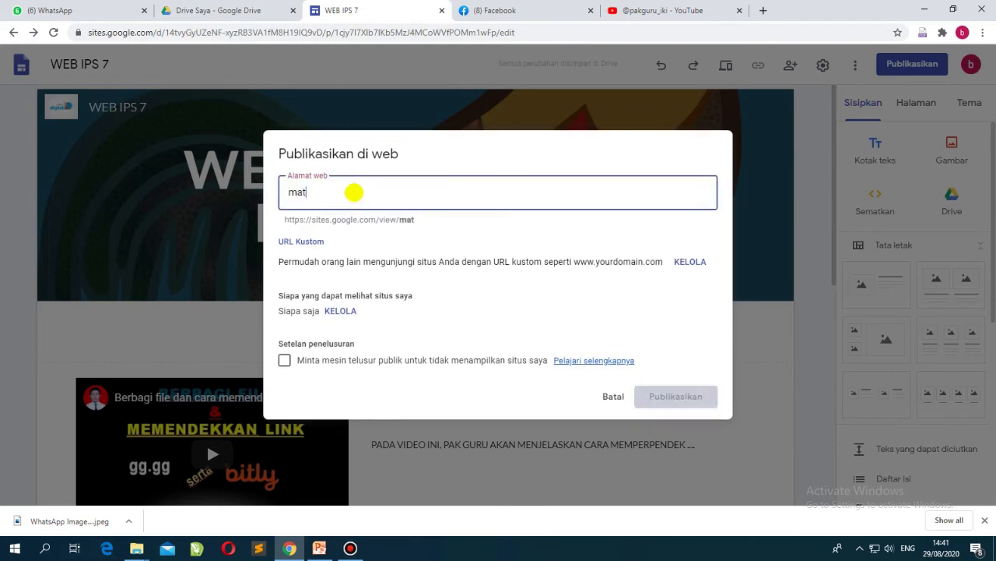
type("salta")
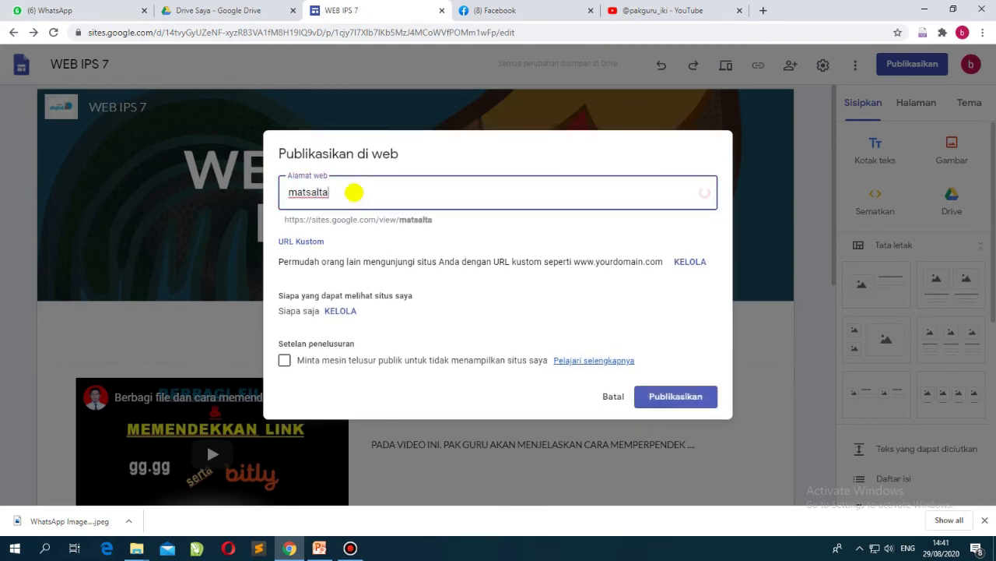
type("7ips")
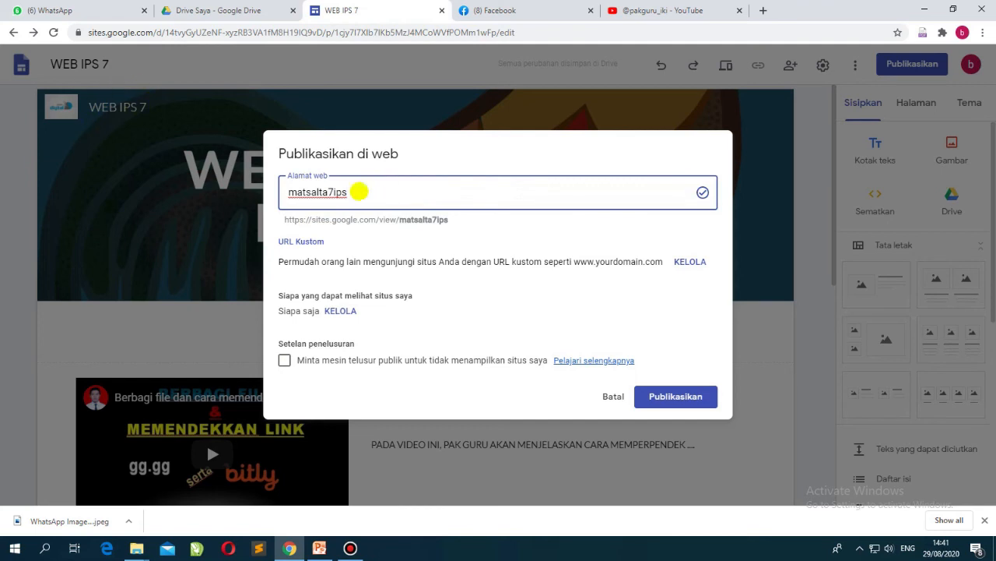
left_click_drag(286, 192, 373, 190)
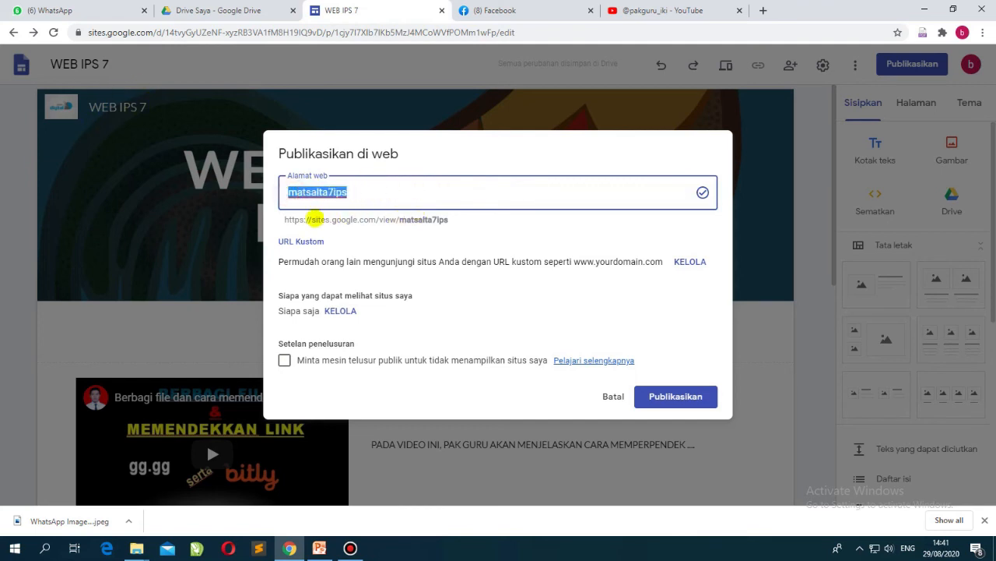
left_click_drag(284, 220, 449, 221)
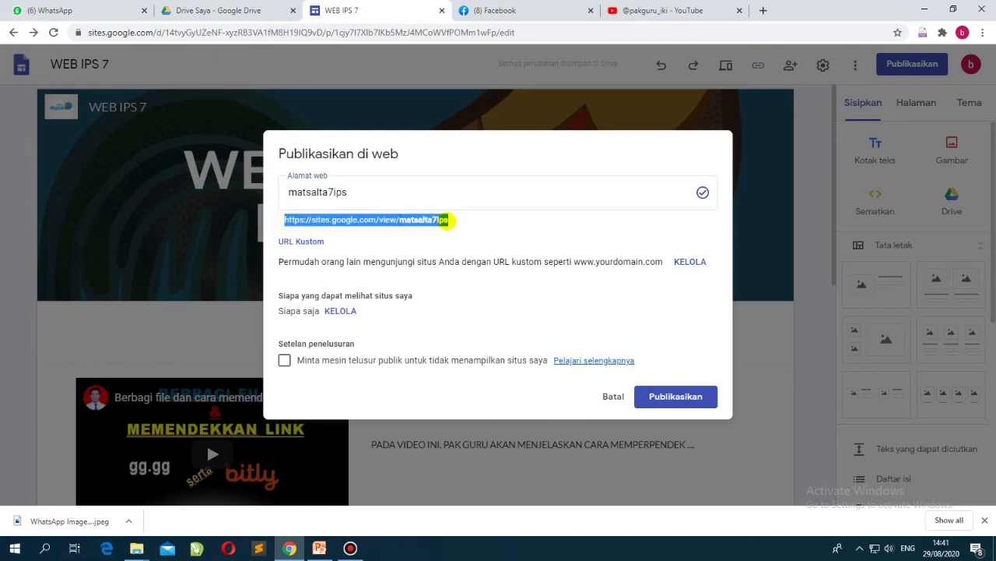
left_click_drag(449, 220, 440, 220)
right_click(440, 220)
left_click(456, 229)
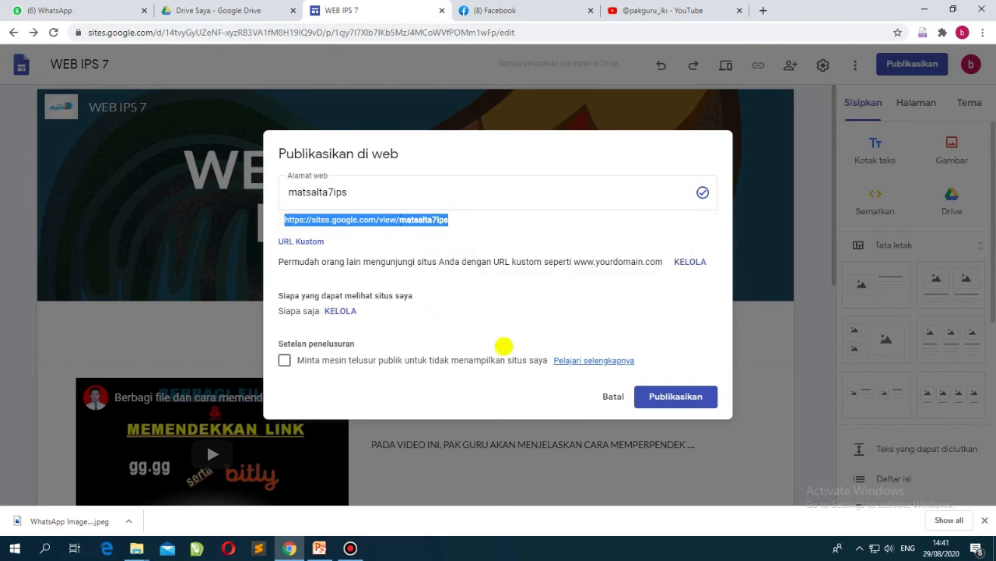
left_click(677, 395)
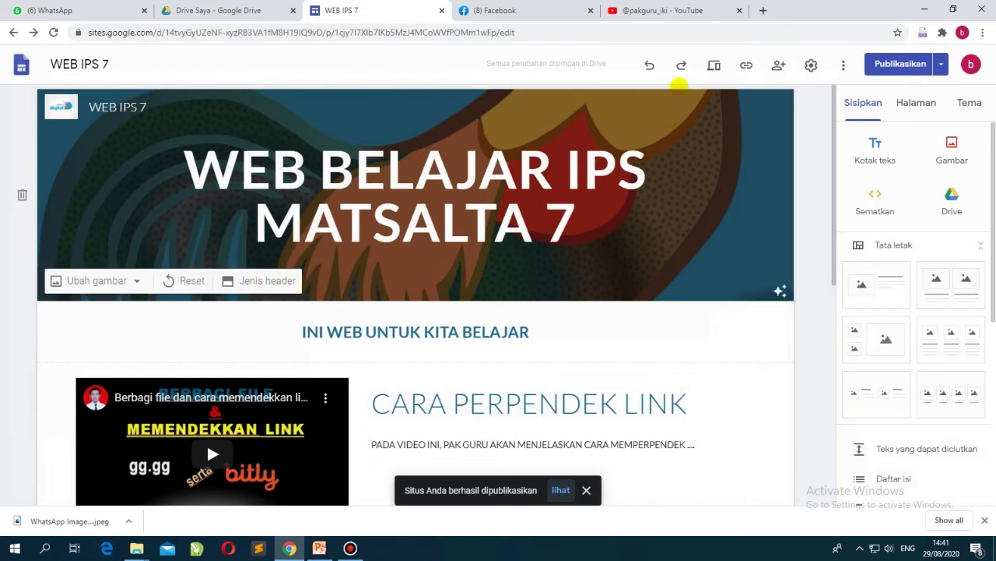
Open a new browser tab and paste the published site's URL as its address without loading it
left_click(767, 10)
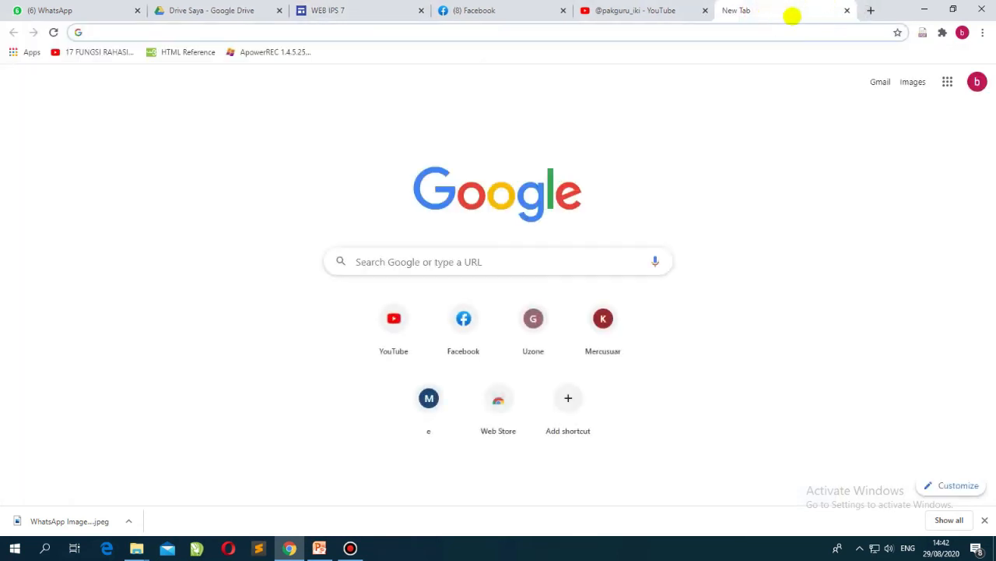
left_click(100, 32)
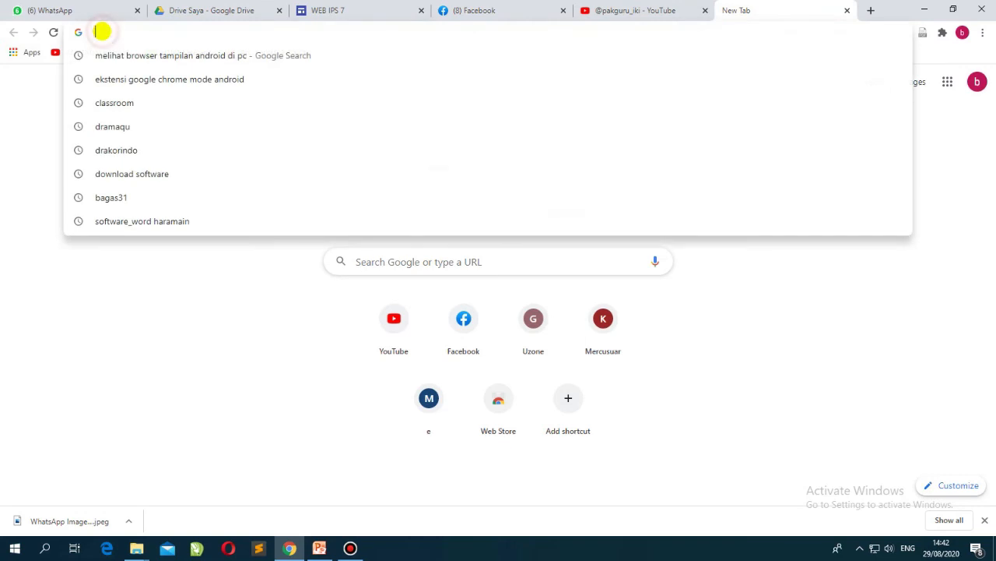
right_click(100, 32)
left_click(129, 114)
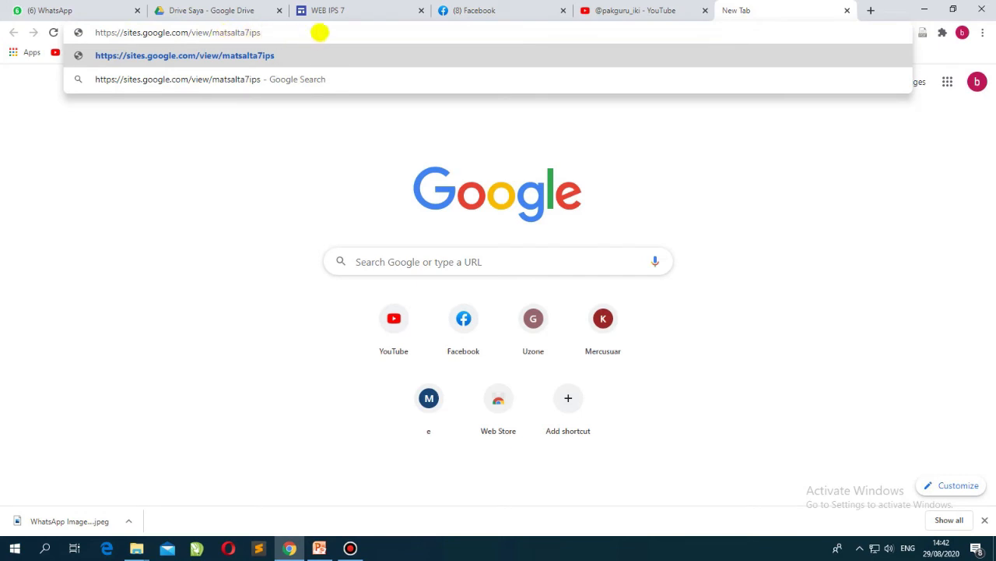
left_click_drag(214, 32, 277, 34)
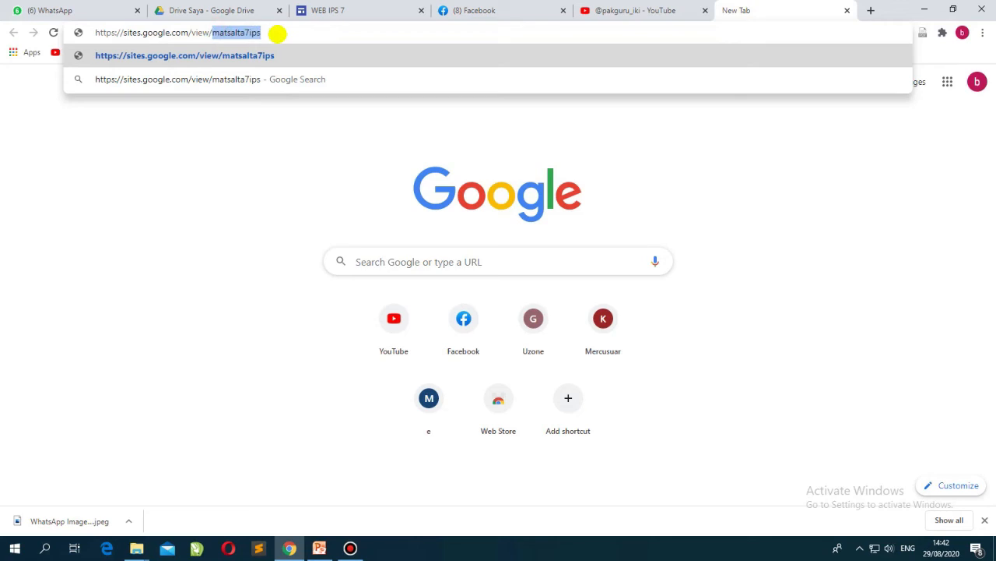
left_click(278, 35)
left_click_drag(286, 32, 16, 42)
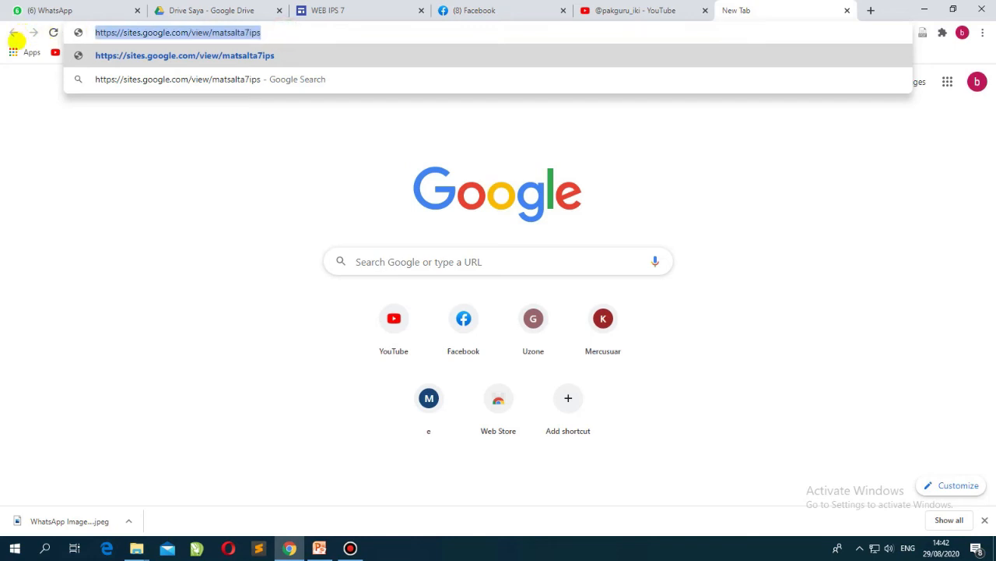
key("BackSpace")
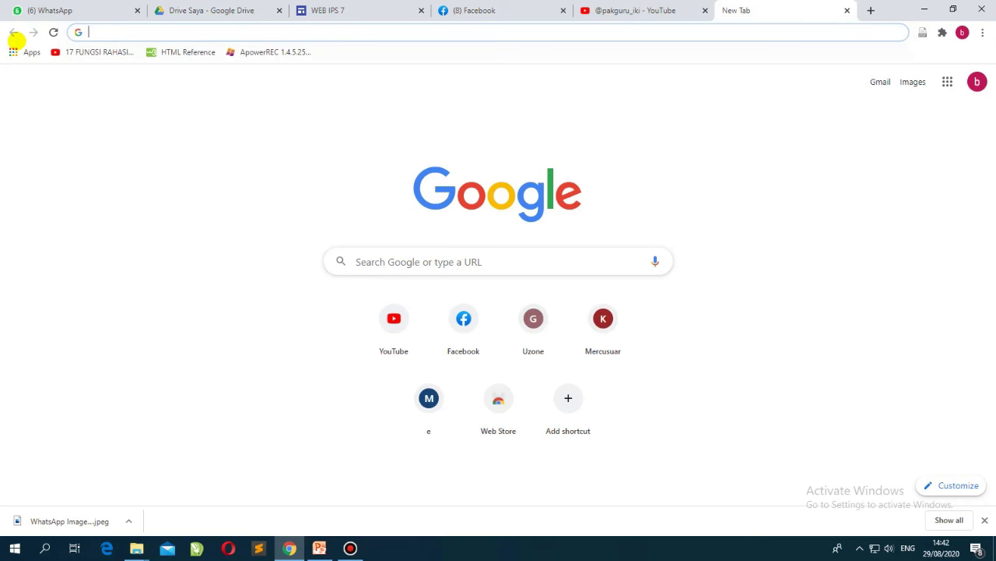
type("HT")
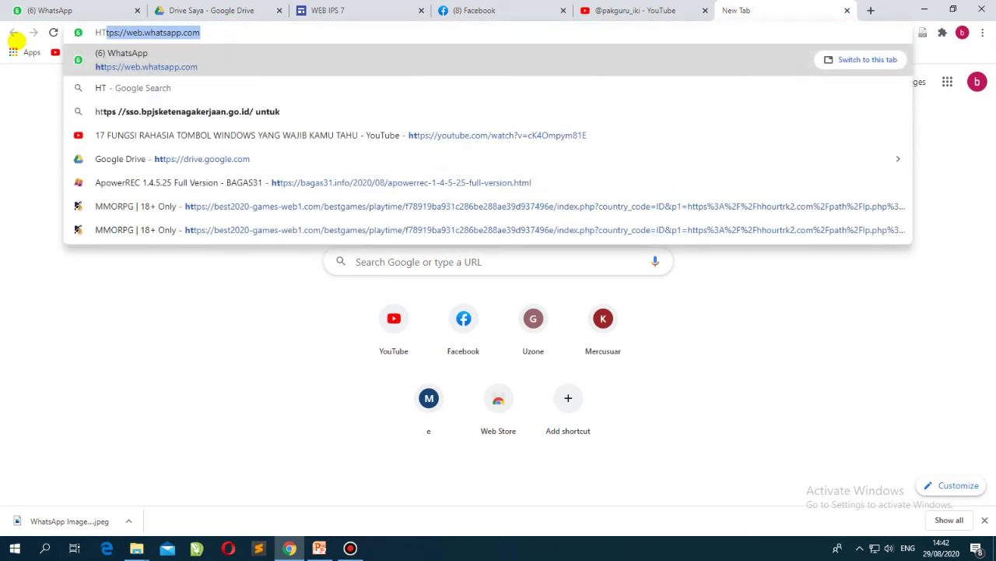
type("TPS")
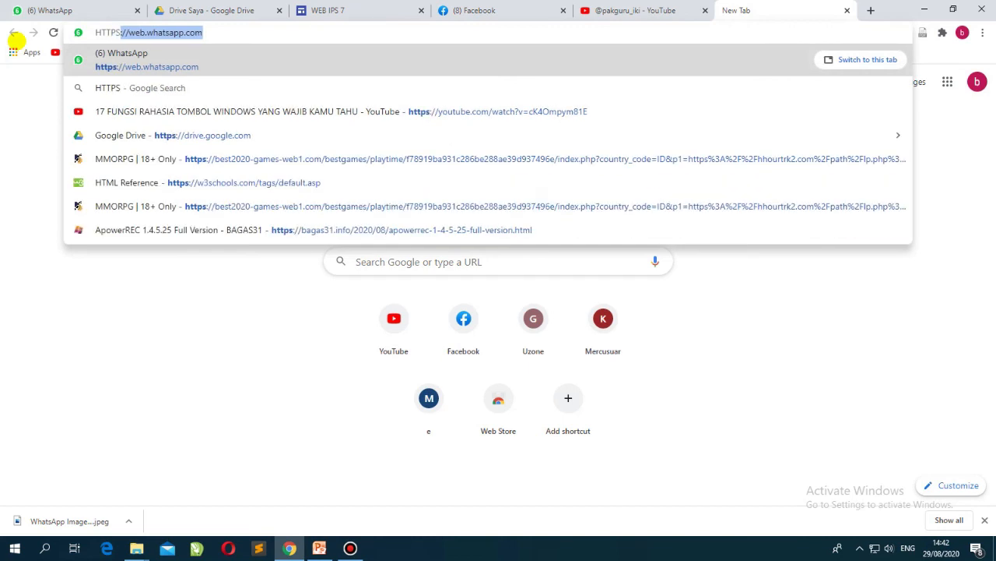
key("BackSpace")
key("BackSpace")
key("BackSpace")
key("BackSpace")
key("BackSpace")
key("BackSpace")
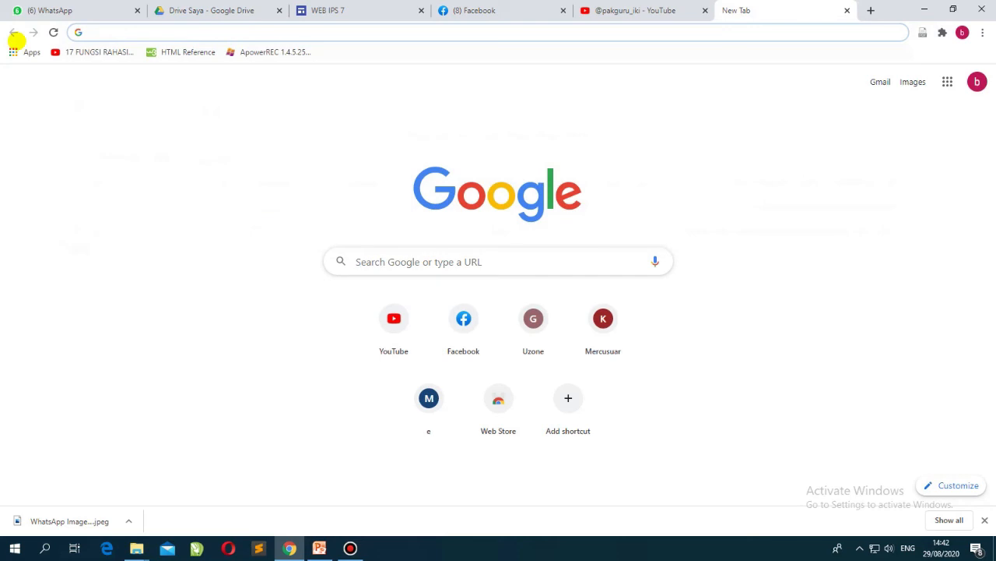
Open the published site by entering its address sites.google.com/view/matsalta7ips
type("sites")
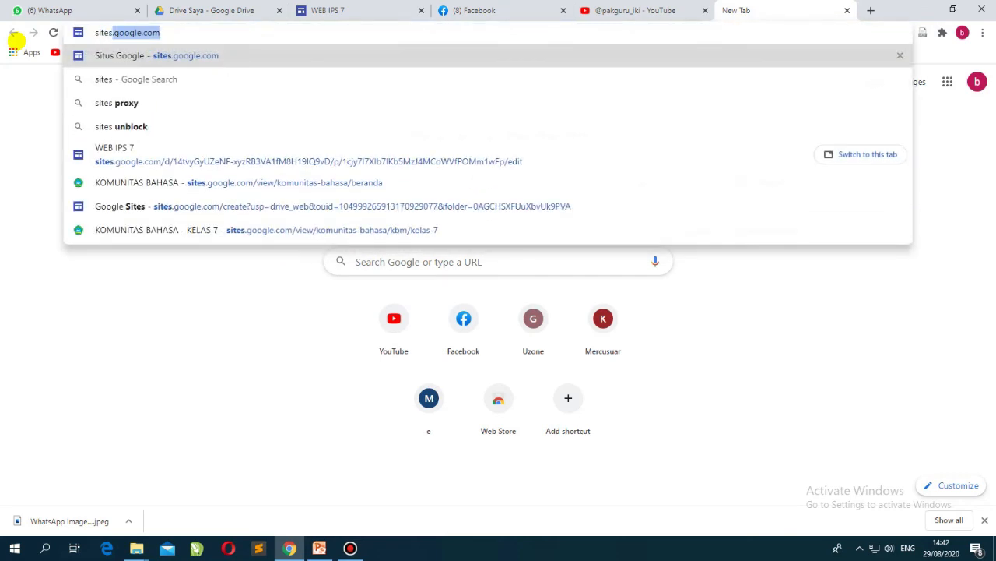
key("Right")
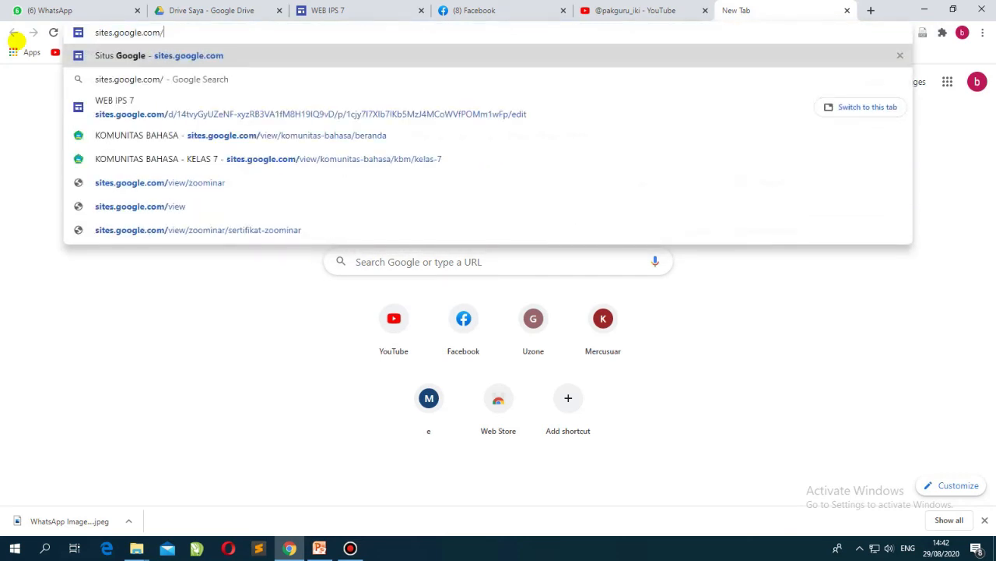
type("/view/")
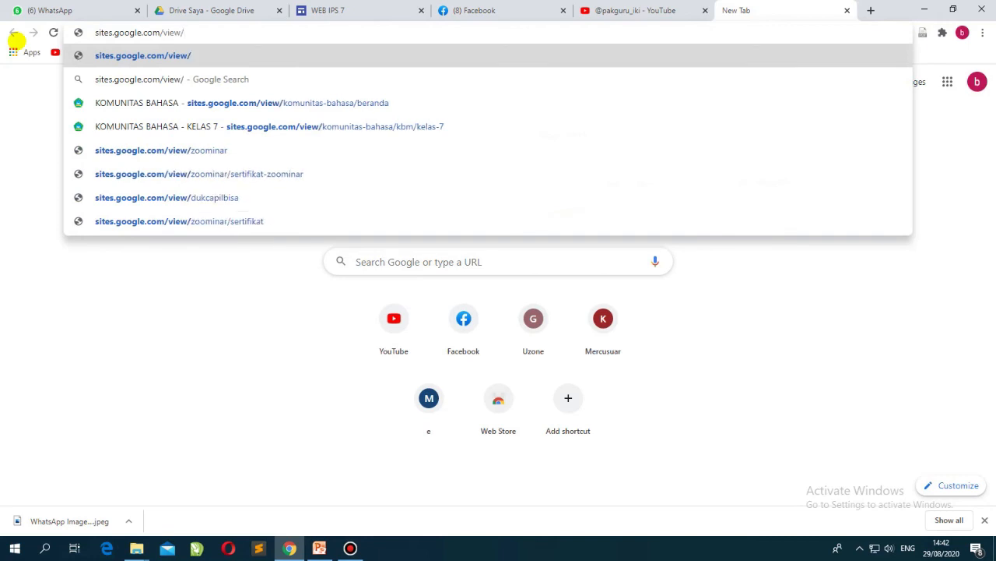
type("mat")
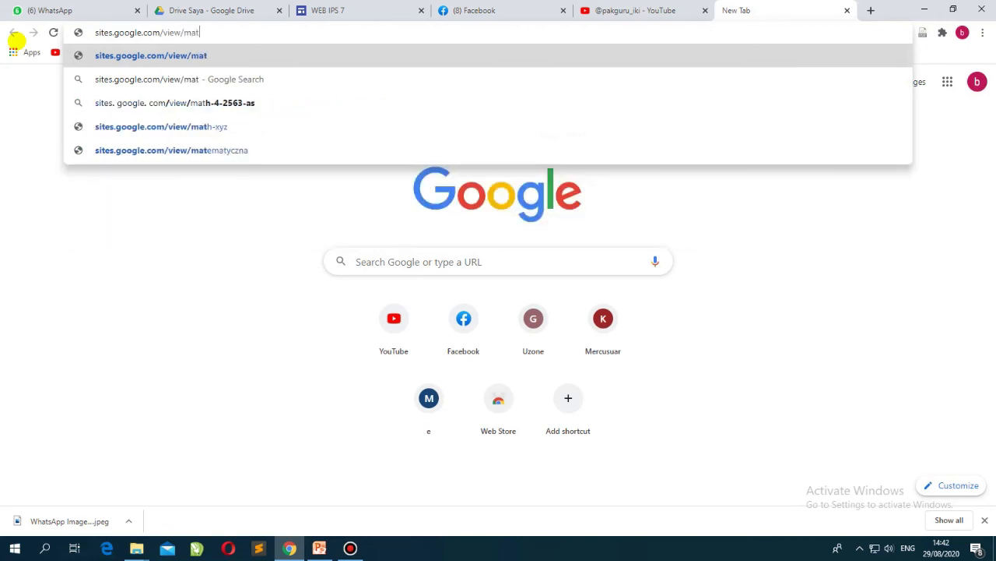
type("salta7ips")
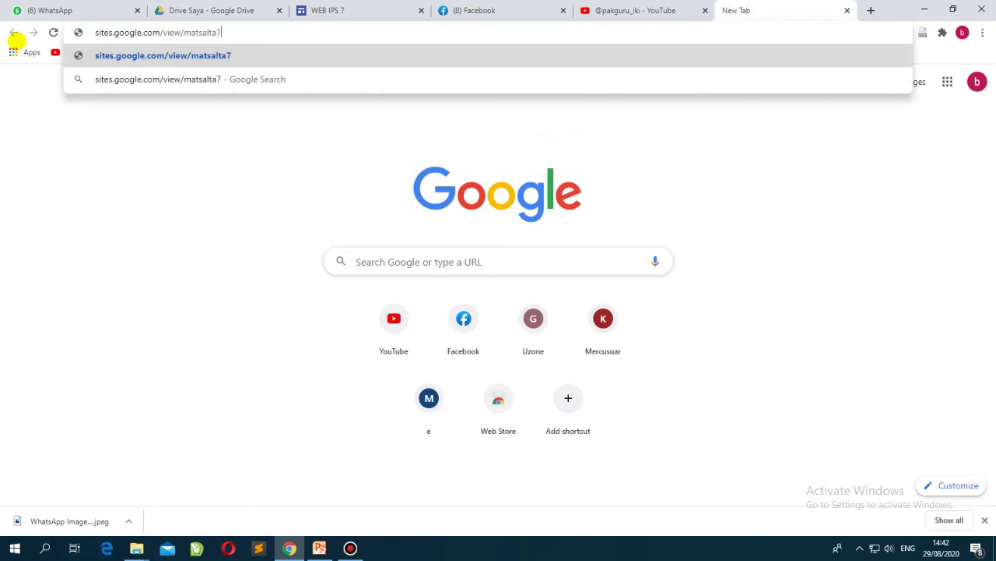
key("Return")
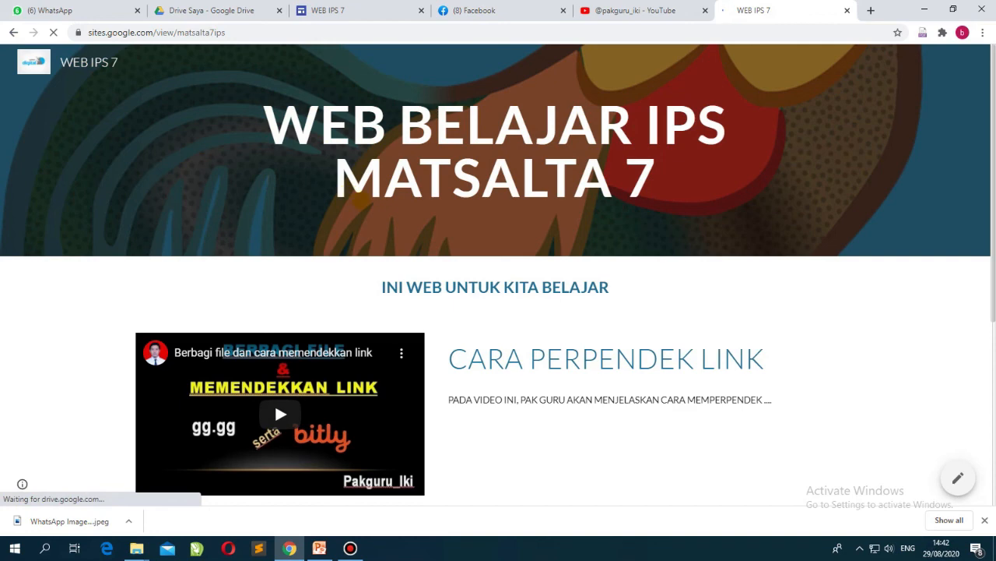
Page through the embedded poetry-analysis PDF and the embedded slide presentation on the published site
scroll(350, 194, "down", 4)
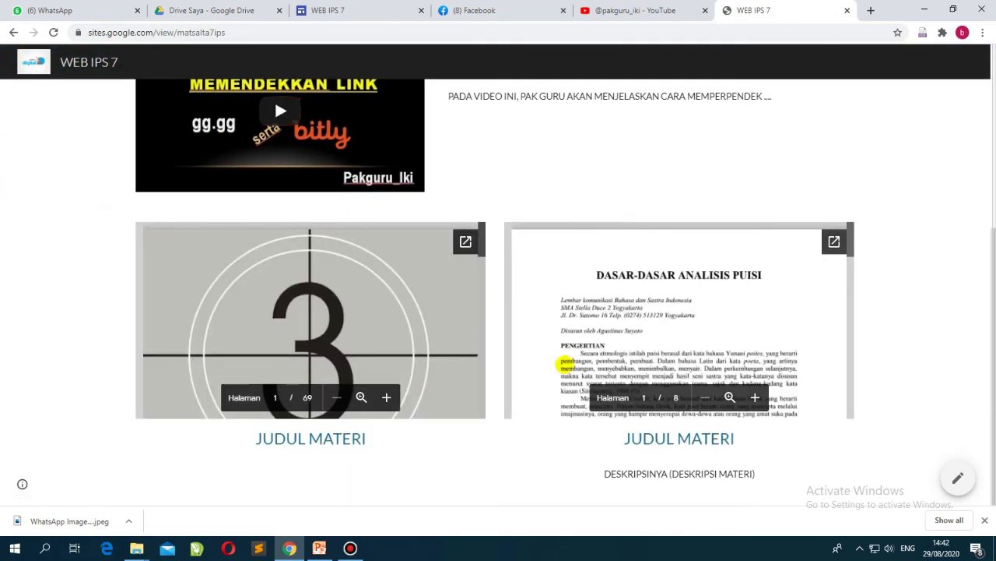
scroll(698, 299, "down", 15)
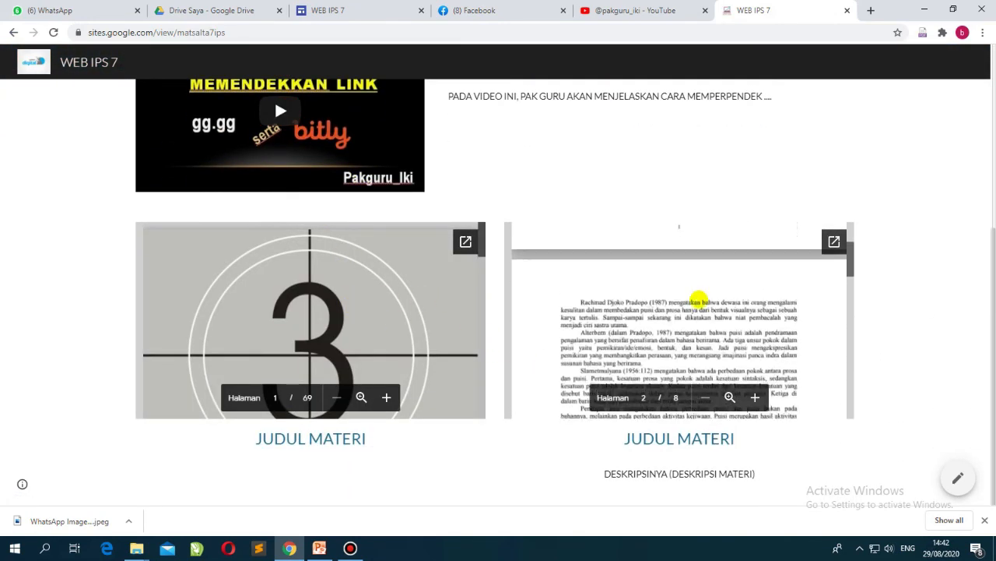
scroll(696, 298, "down", 15)
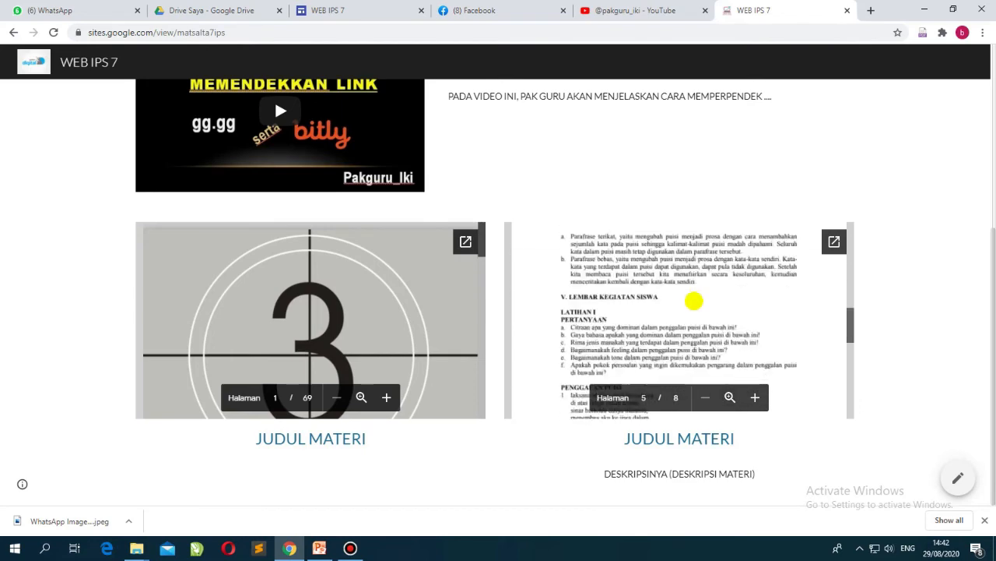
scroll(326, 316, "down", 15)
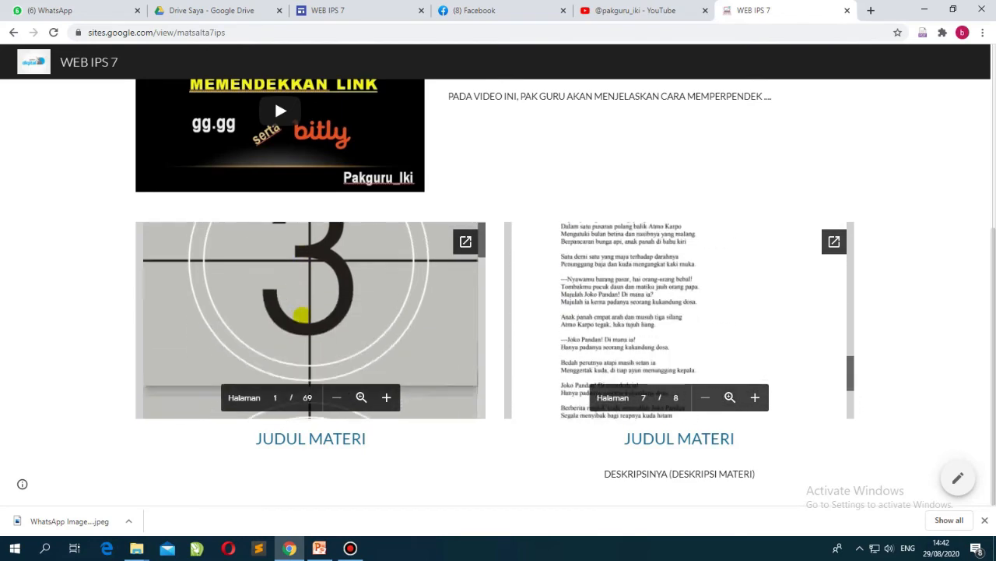
scroll(302, 314, "down", 15)
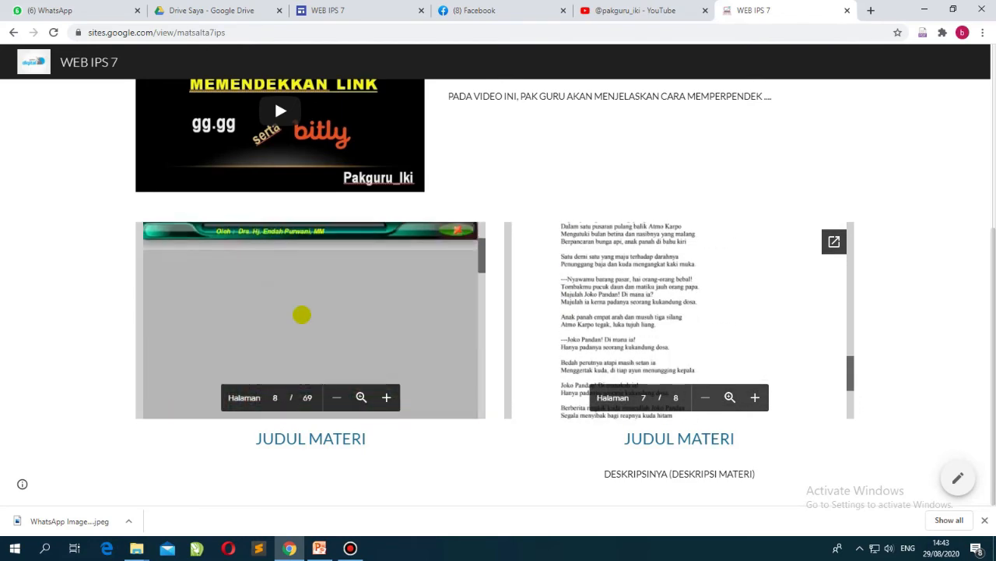
scroll(303, 314, "down", 3)
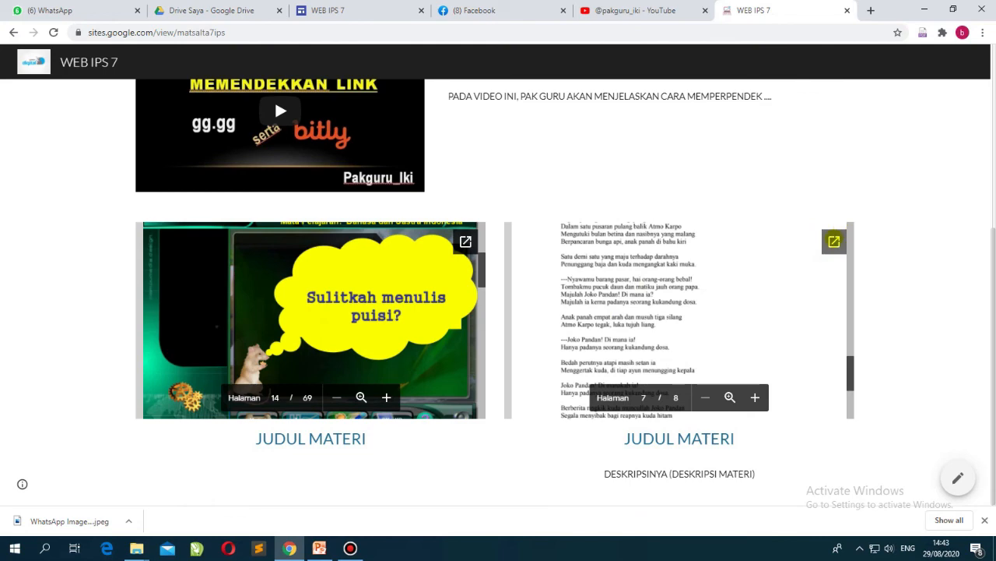
View the embedded poetry-analysis PDF in its own tab, close that tab and return the embedded copy to its first page
left_click(833, 242)
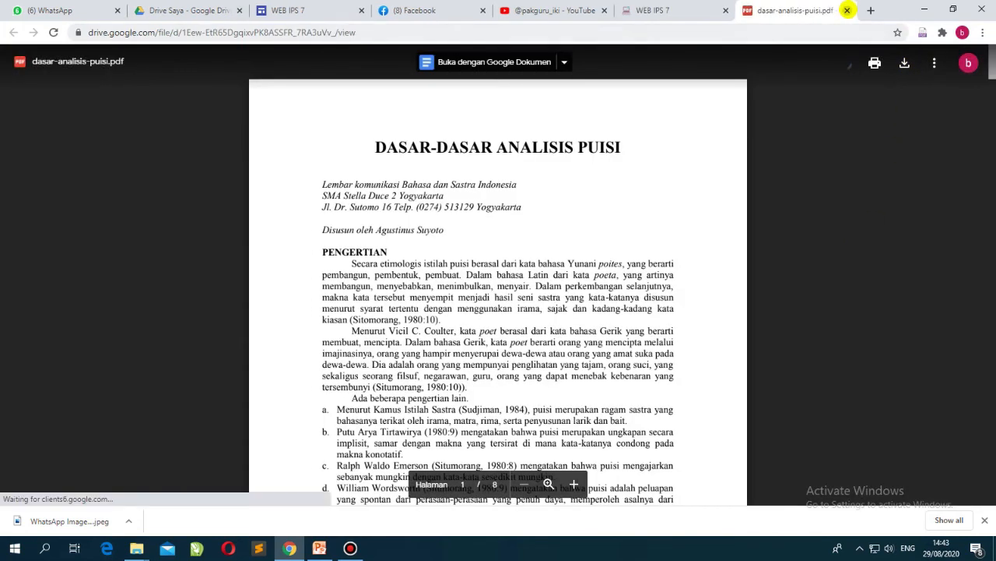
left_click(847, 10)
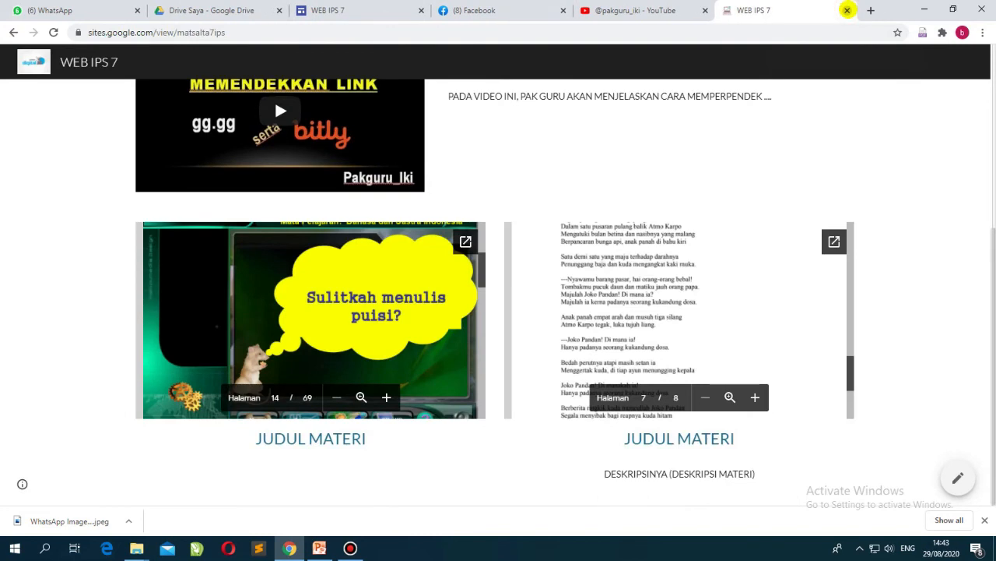
scroll(528, 347, "up", 10)
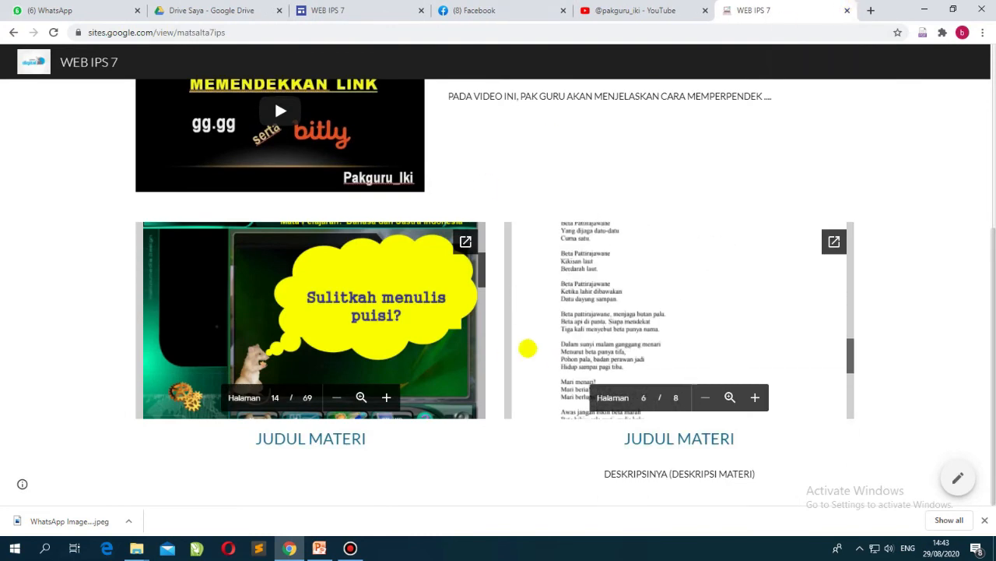
scroll(528, 348, "up", 15)
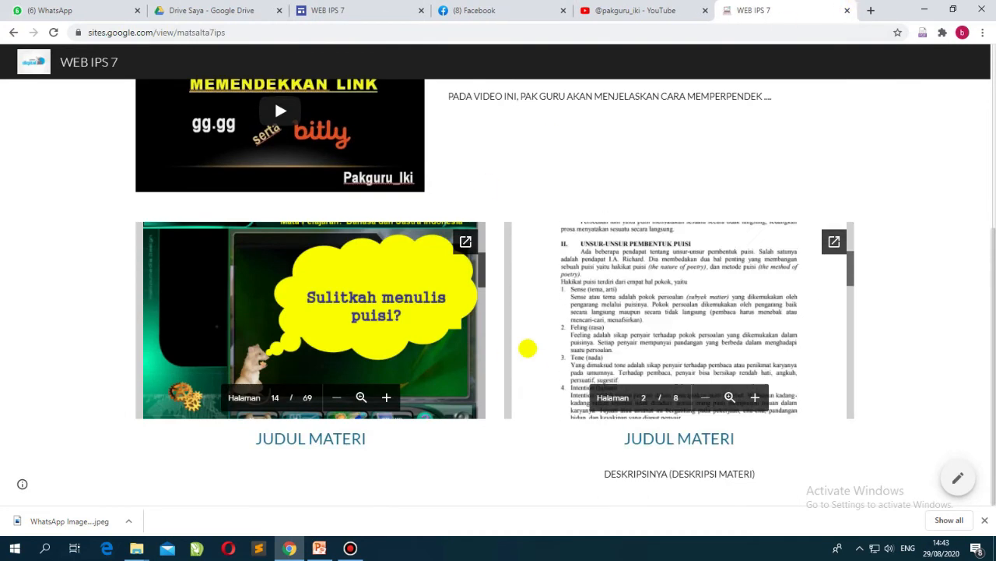
scroll(528, 348, "up", 3)
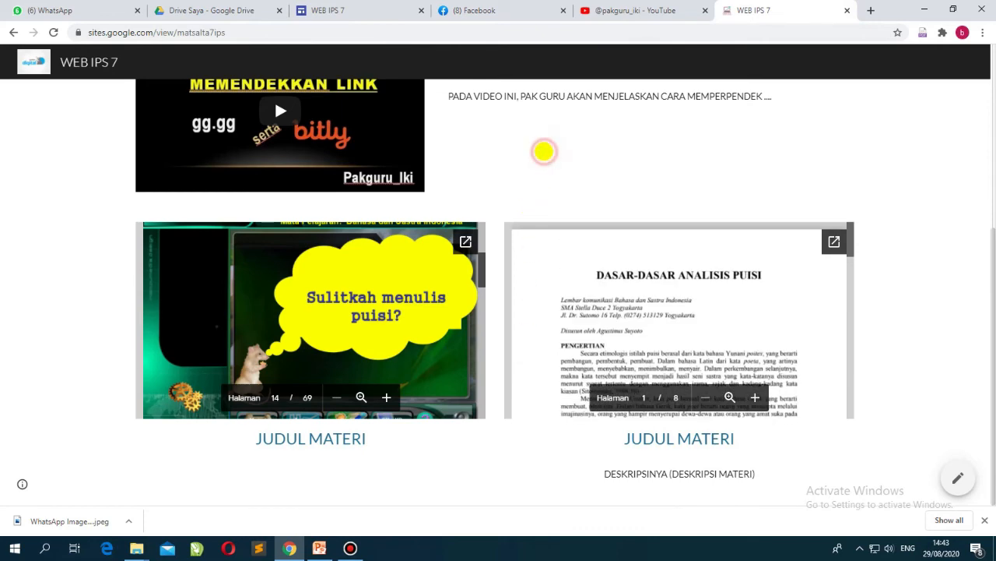
Play the embedded video "Berbagi file dan cara memendekkan link" on the published site
scroll(543, 151, "up", 4)
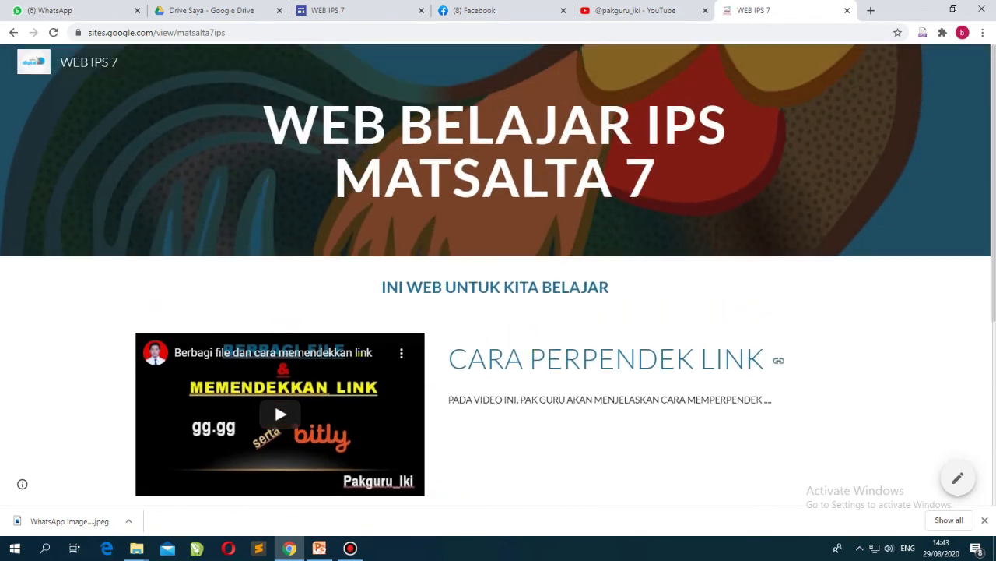
scroll(498, 312, "down", 1)
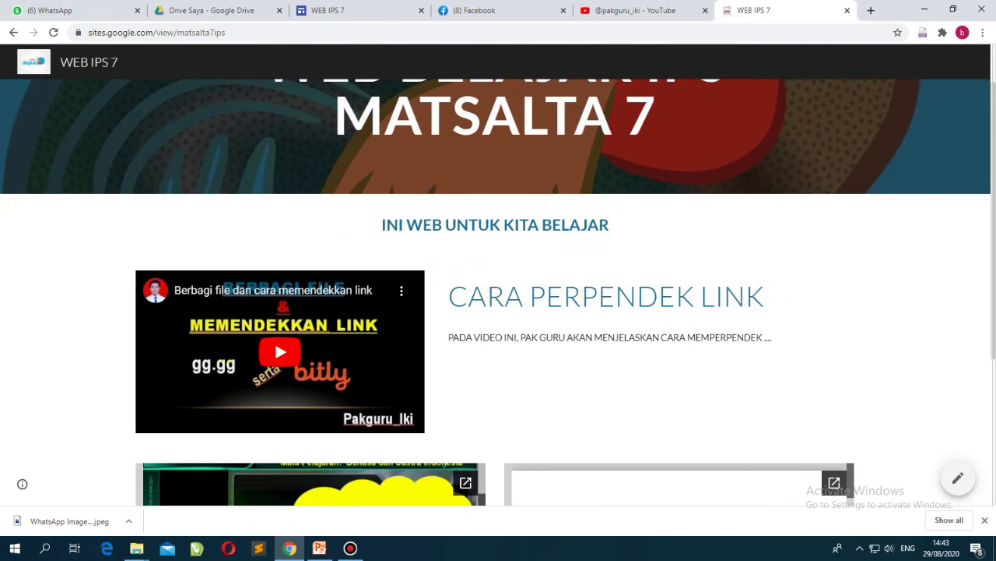
left_click(279, 350)
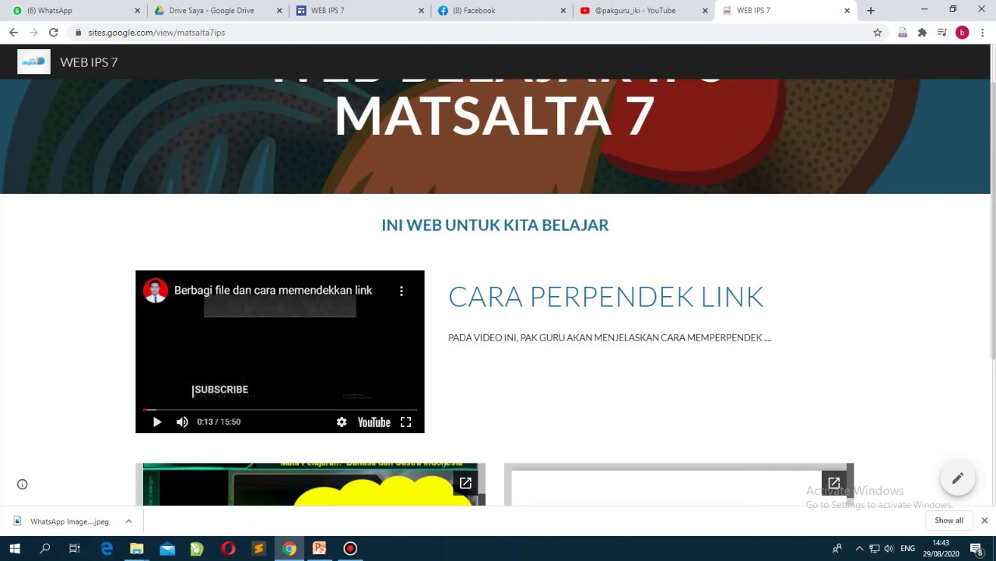
Close the published site and return to the WEB IPS 7 site editor
left_click(847, 10)
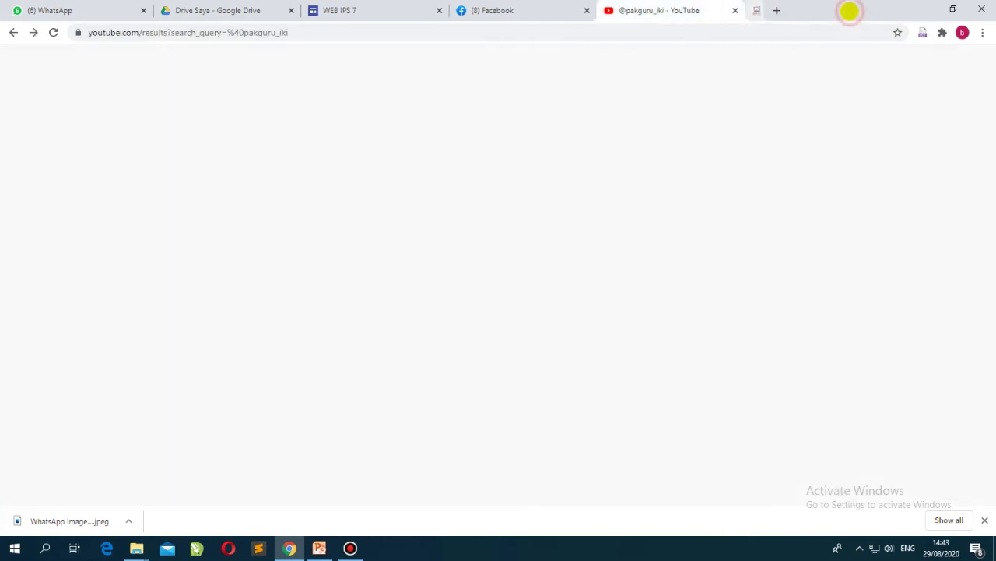
left_click(366, 10)
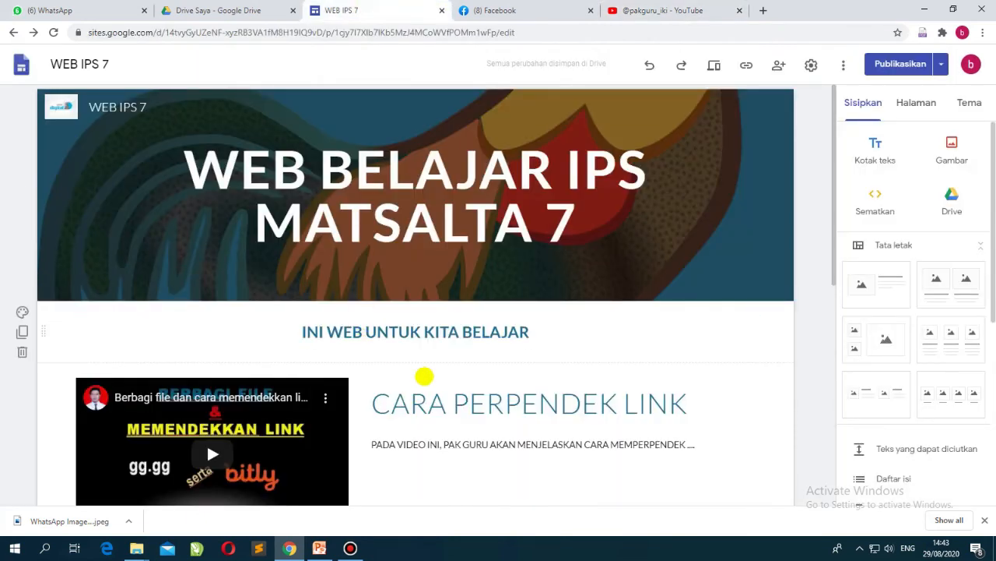
scroll(429, 380, "down", 3)
scroll(439, 379, "up", 3)
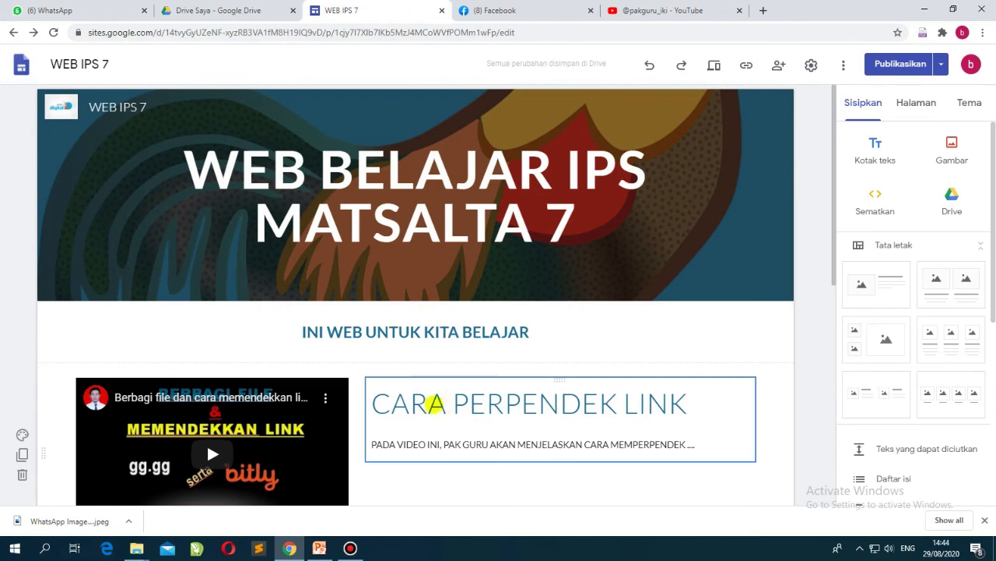
Try the Penekanan 1 background on the "INI WEB UNTUK KITA BELAJAR" section
left_click(58, 330)
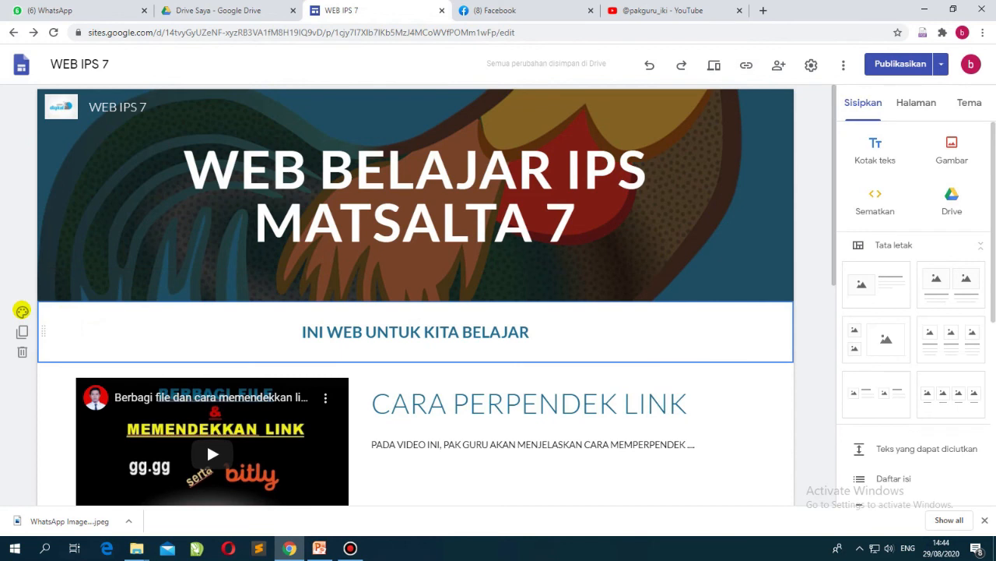
scroll(22, 311, "down", 3)
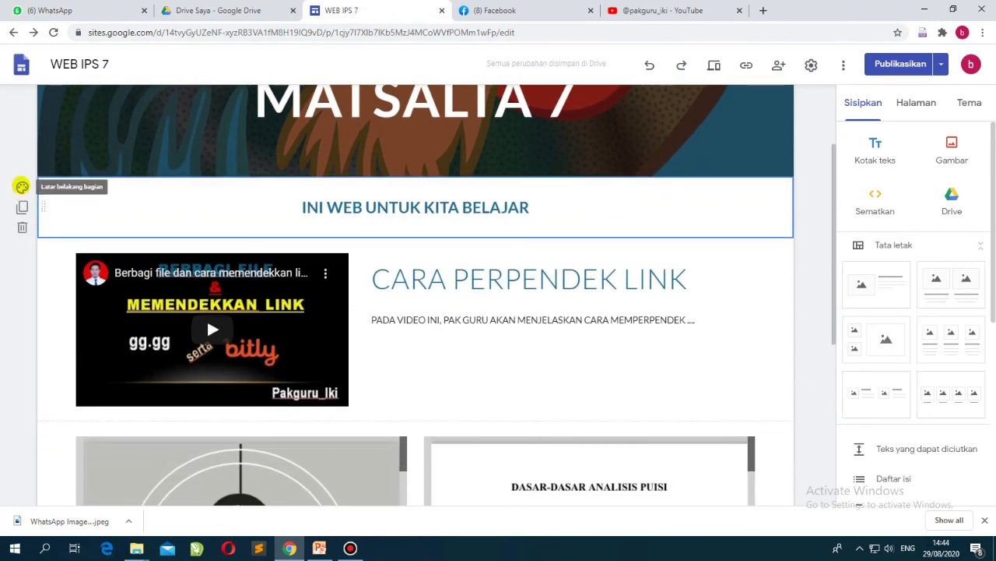
left_click(22, 186)
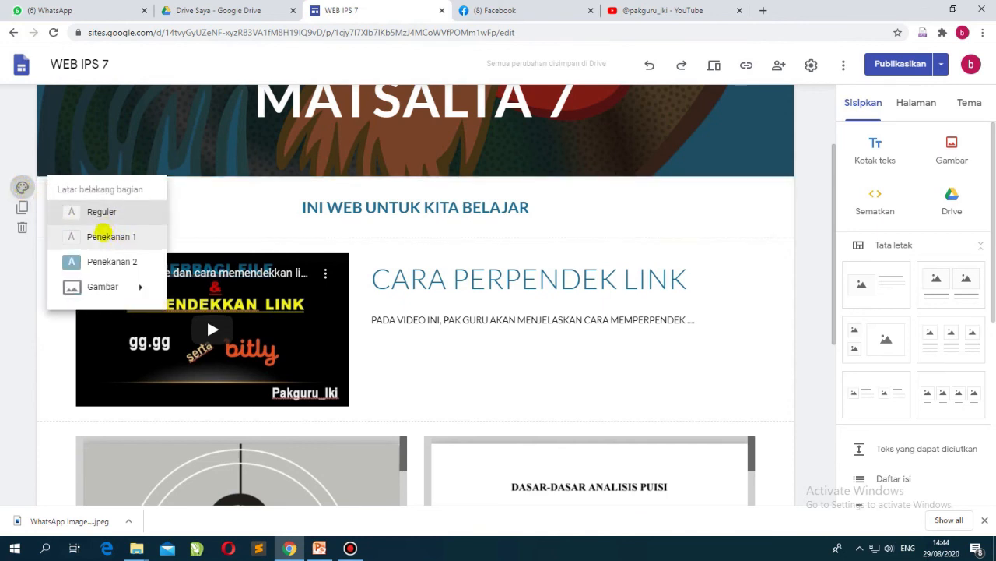
left_click(105, 237)
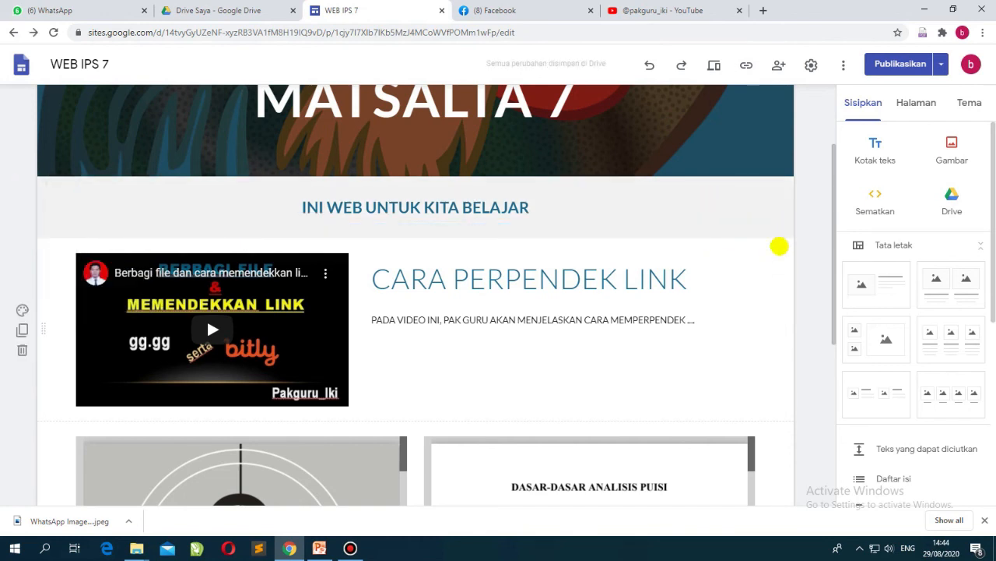
left_click(783, 215)
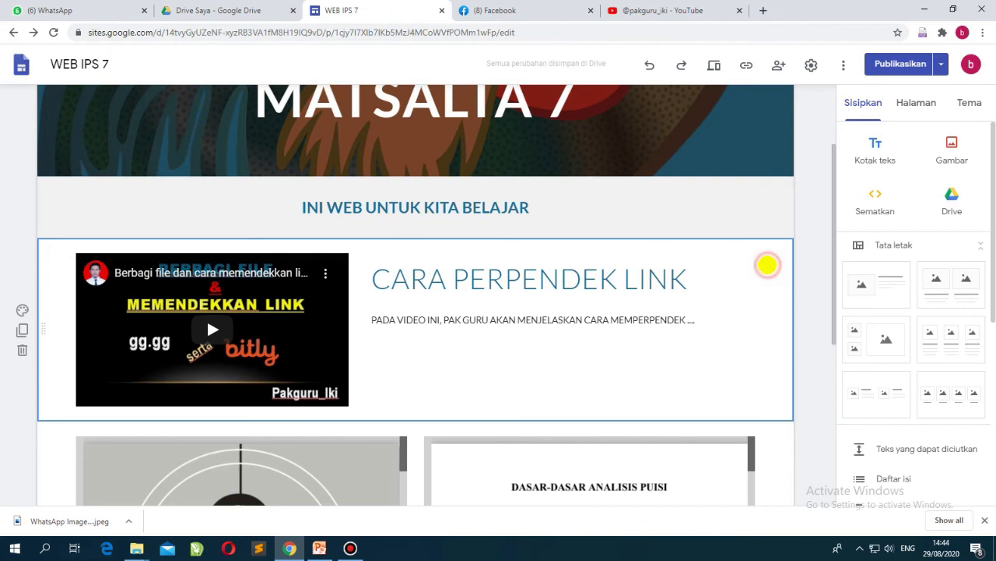
left_click(760, 265)
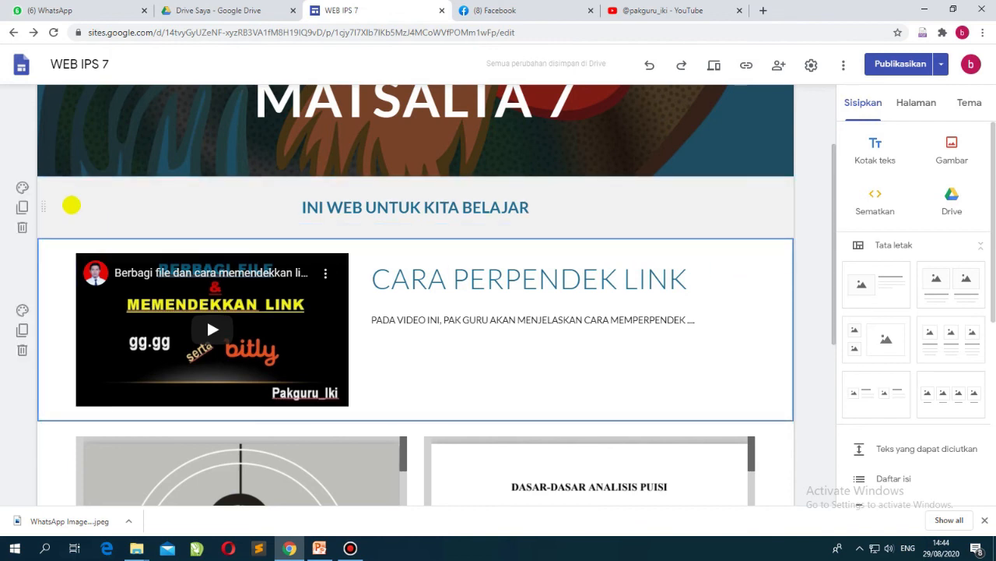
Set the background of the "INI WEB UNTUK KITA BELAJAR" section to Penekanan 2
left_click(65, 227)
left_click(21, 186)
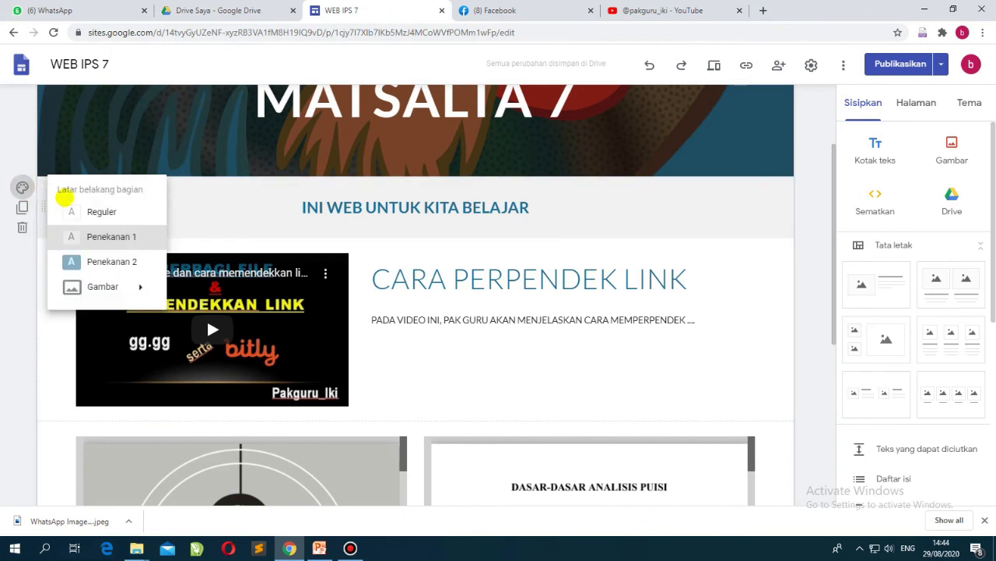
left_click(101, 260)
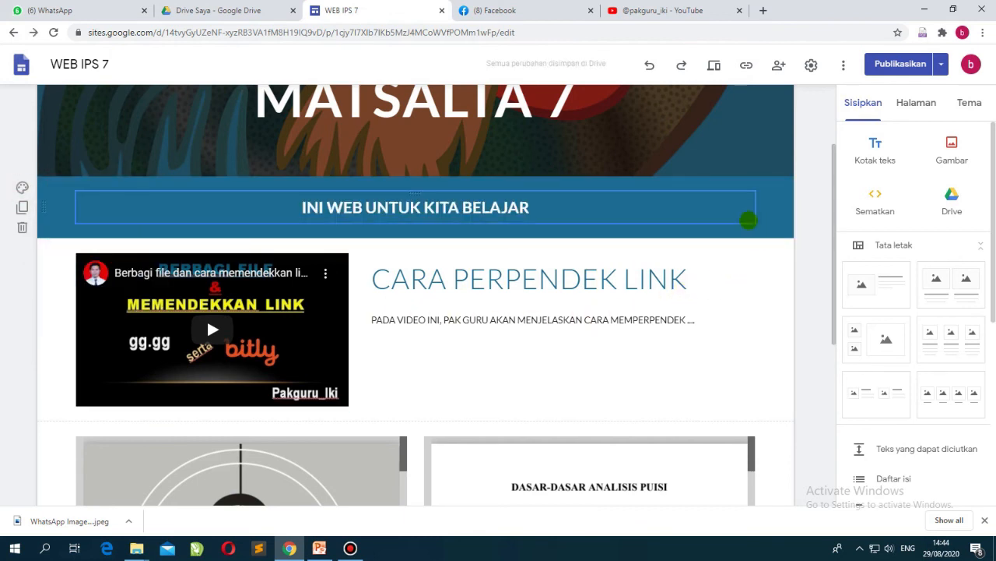
left_click(774, 276)
left_click(773, 222)
Set the background of the "CARA PERPENDEK LINK" video section to Penekanan 1
left_click(759, 284)
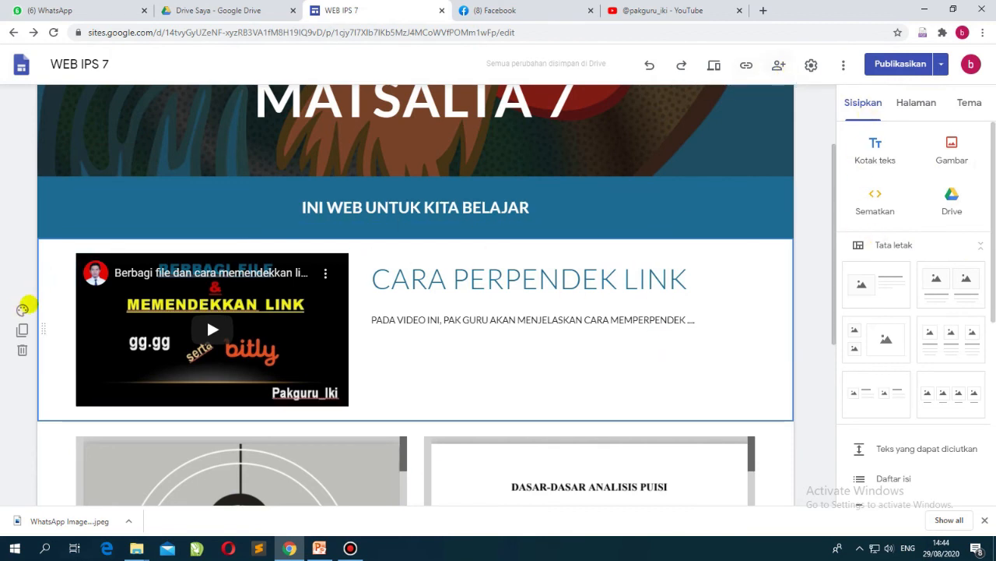
left_click(22, 310)
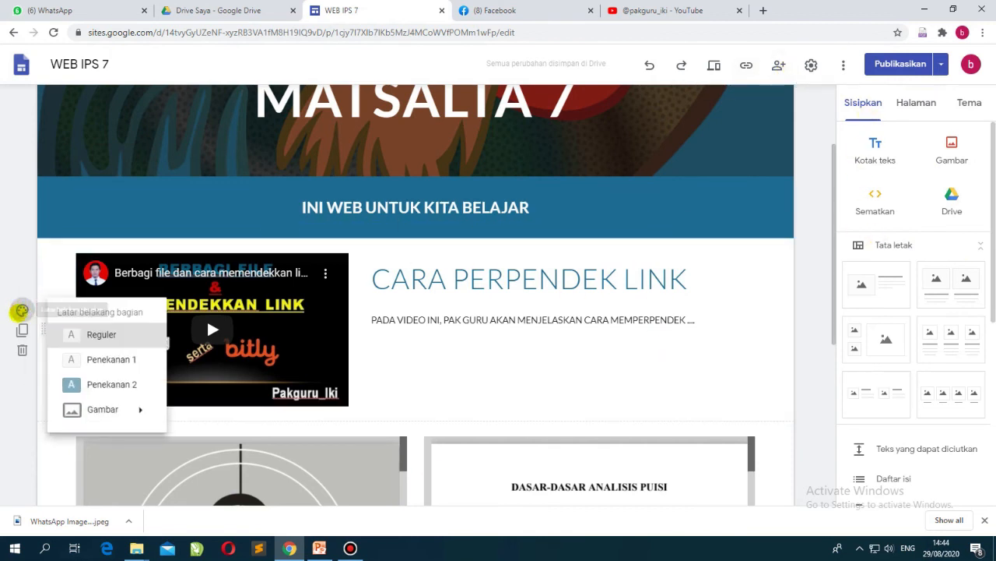
left_click(113, 359)
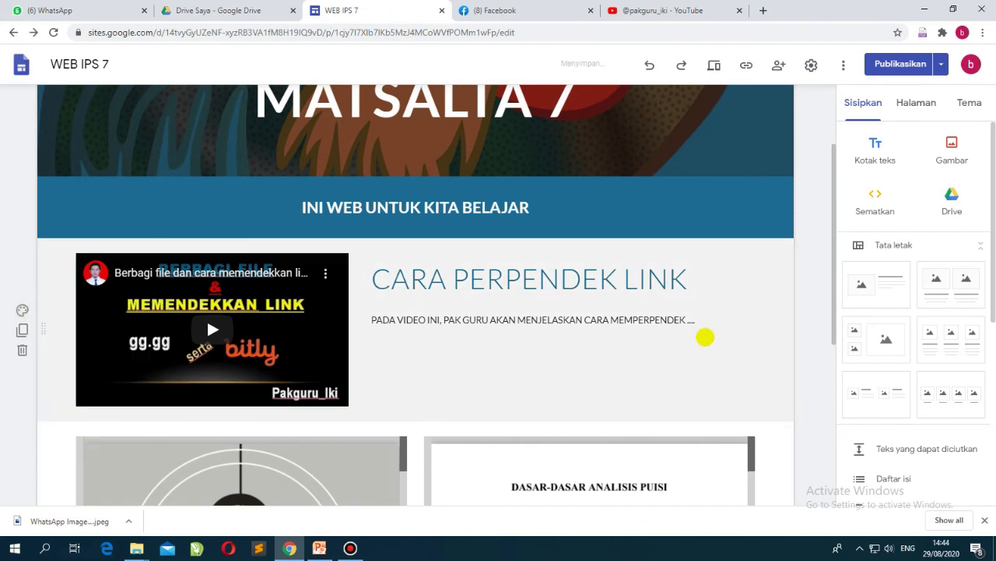
Set the background of the two-document "JUDUL MATERI" section to the gallery image of a hazy pink sunset over the sea
scroll(646, 366, "down", 2)
left_click(775, 382)
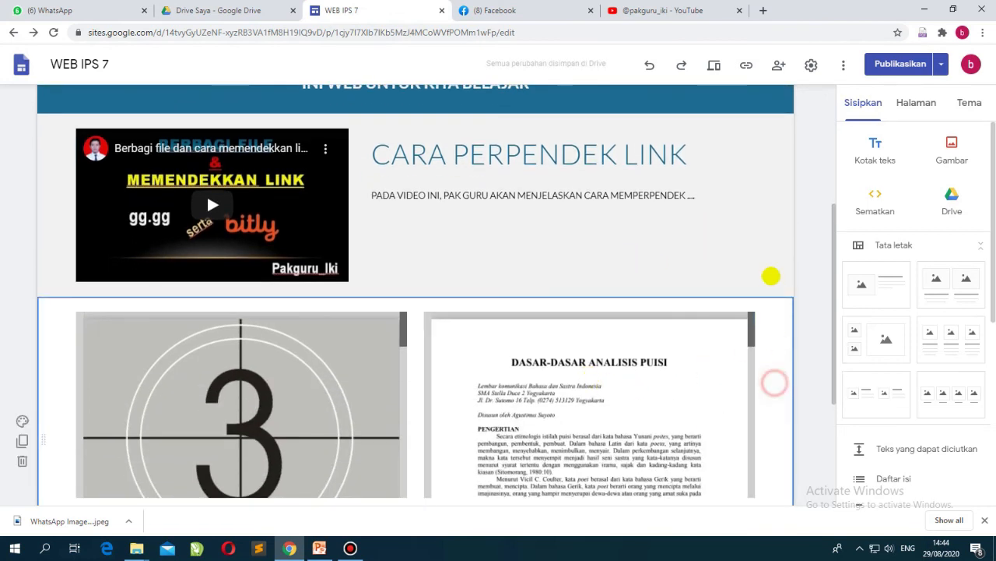
left_click(775, 243)
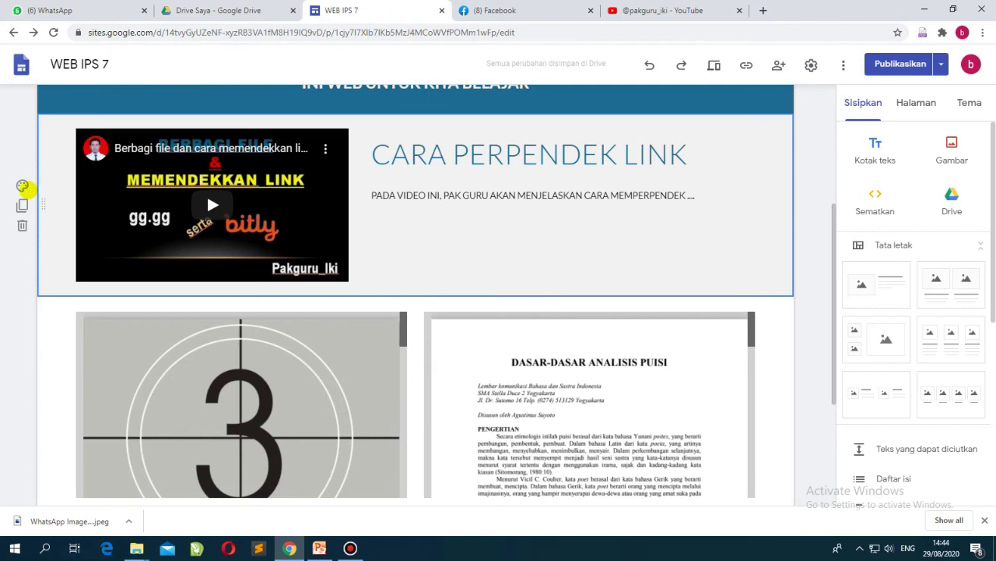
scroll(78, 276, "down", 2)
left_click(58, 246)
left_click(22, 295)
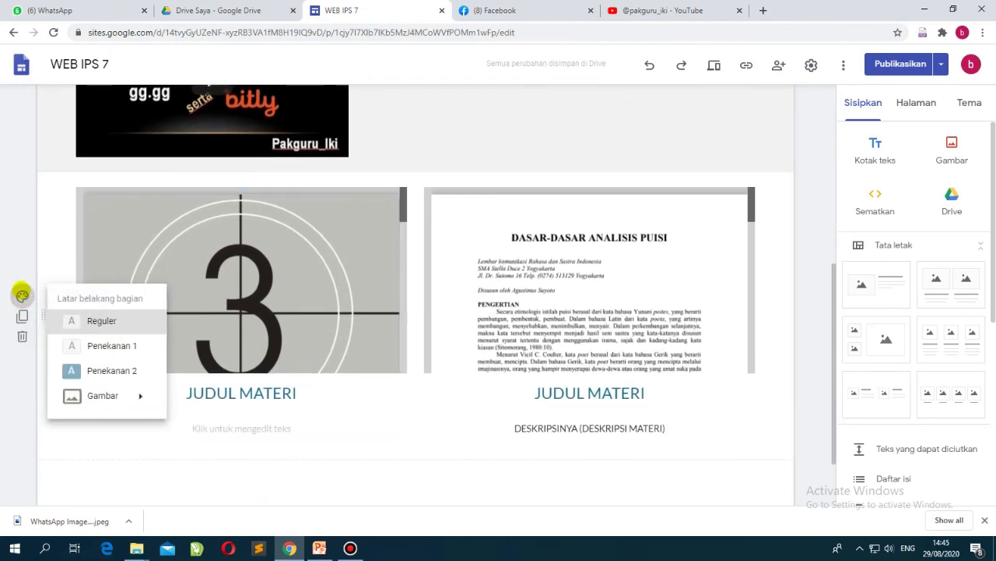
mouse_move(141, 396)
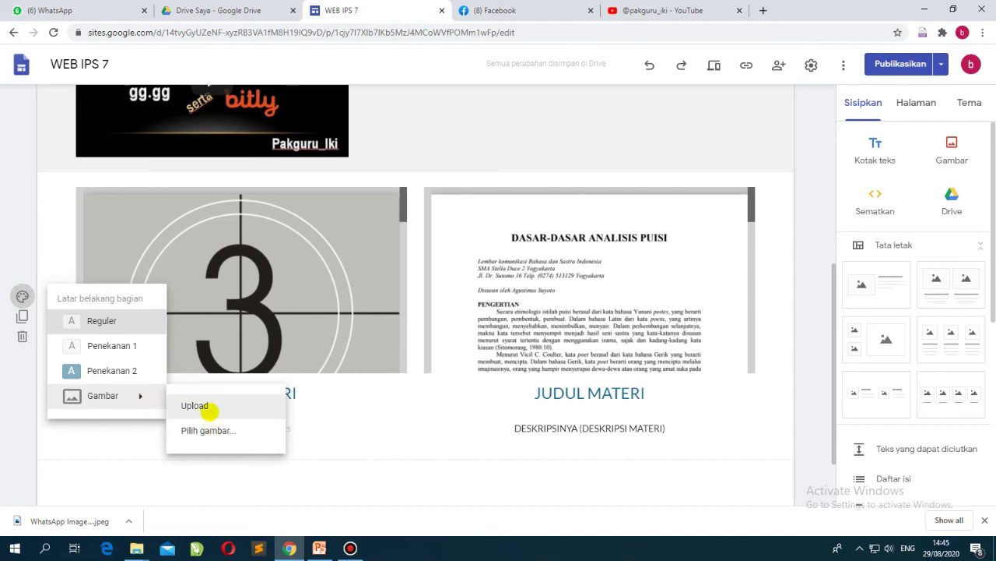
left_click(209, 429)
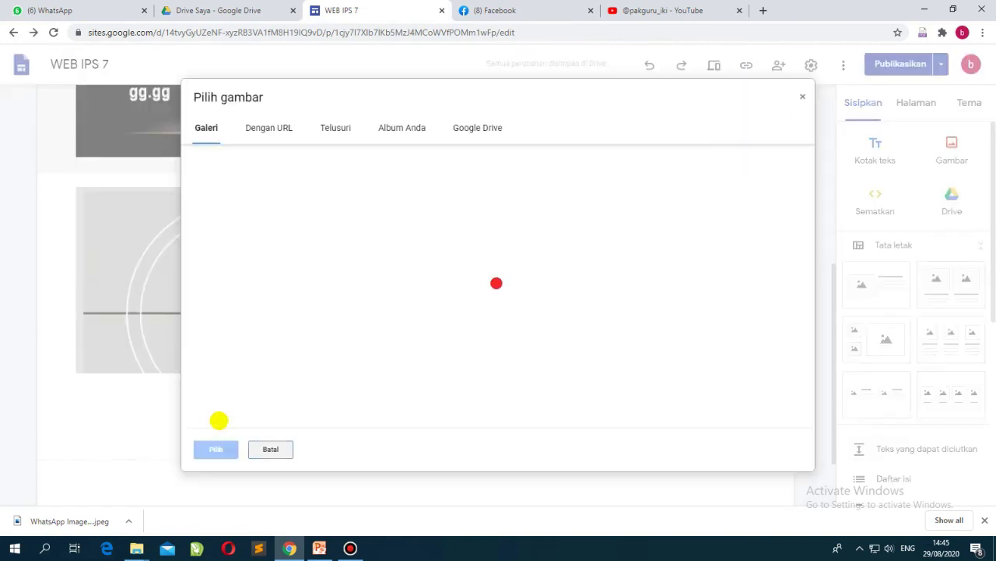
left_click(394, 275)
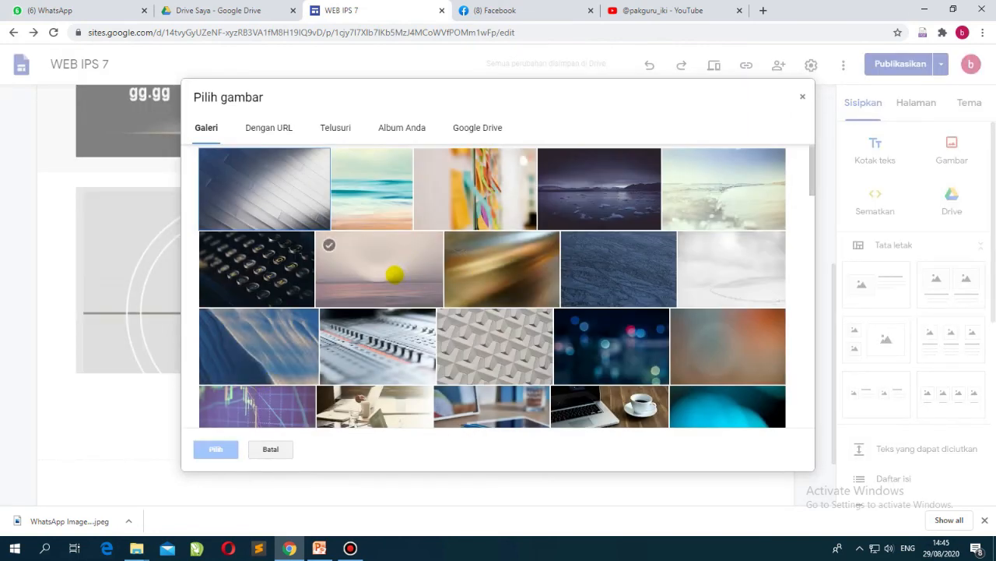
left_click(223, 449)
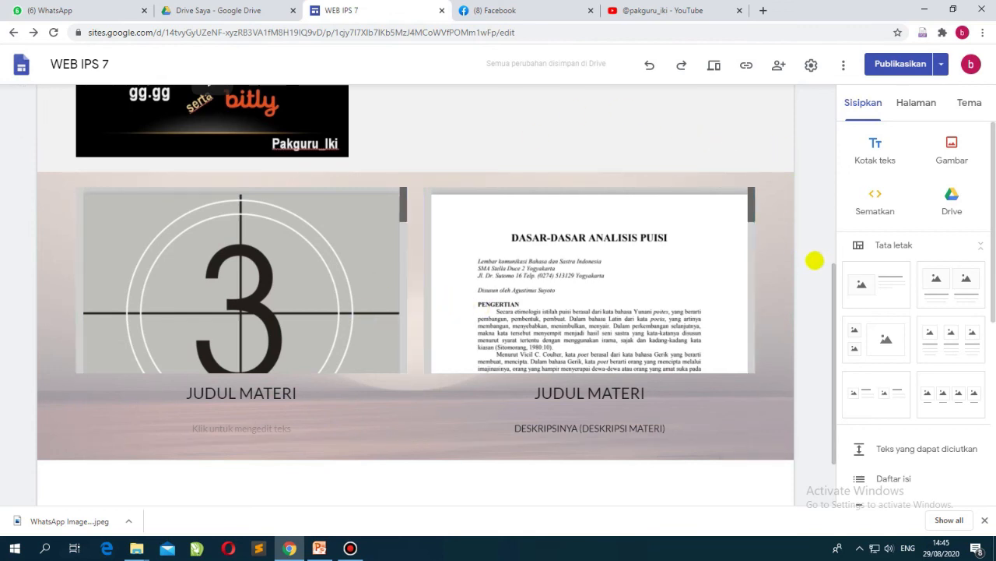
Try the pale beach shoreline gallery image as the background of the "CARA PERPENDEK LINK" video section
scroll(815, 260, "up", 1)
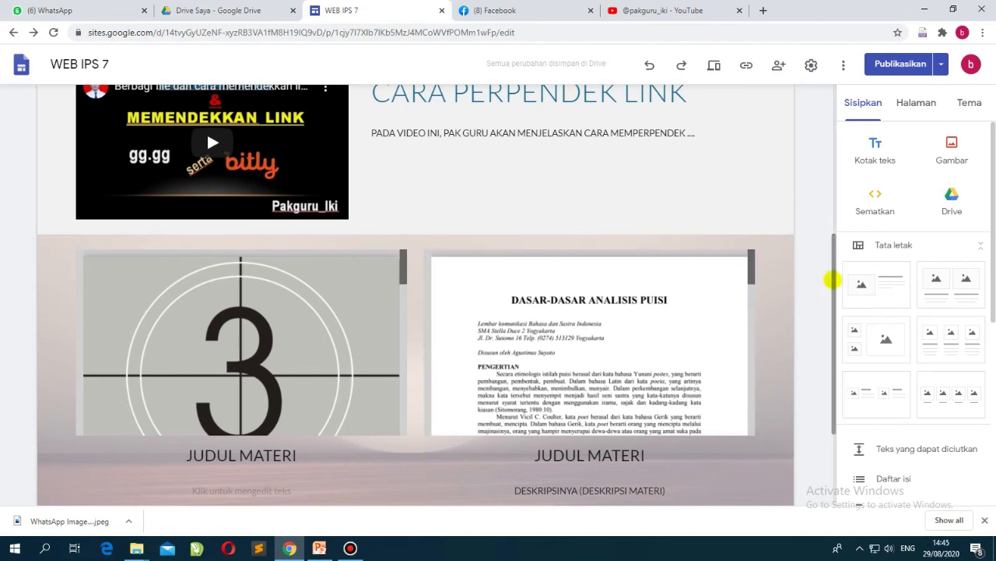
scroll(513, 280, "up", 2)
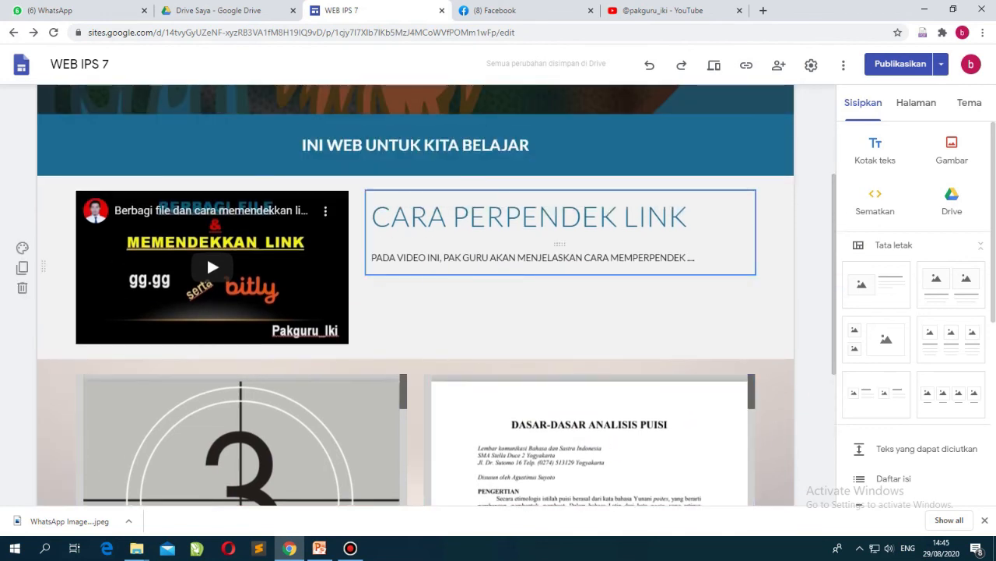
left_click(22, 247)
mouse_move(102, 347)
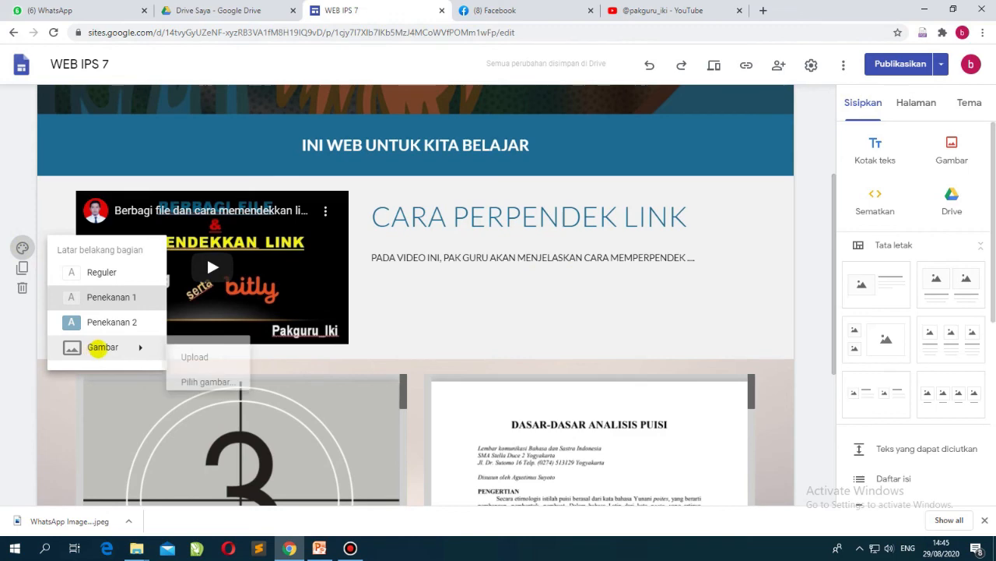
left_click(238, 382)
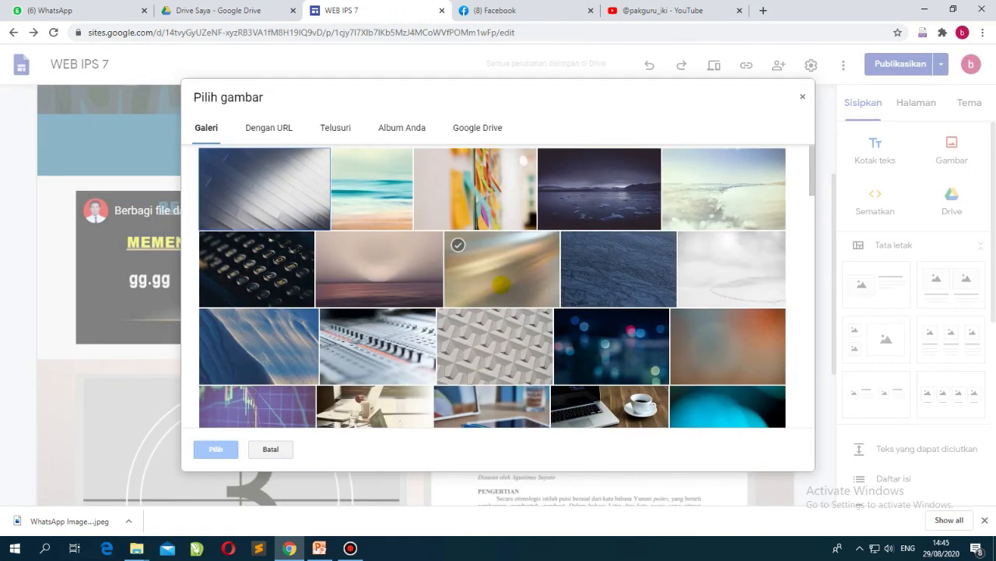
left_click(724, 192)
left_click(210, 449)
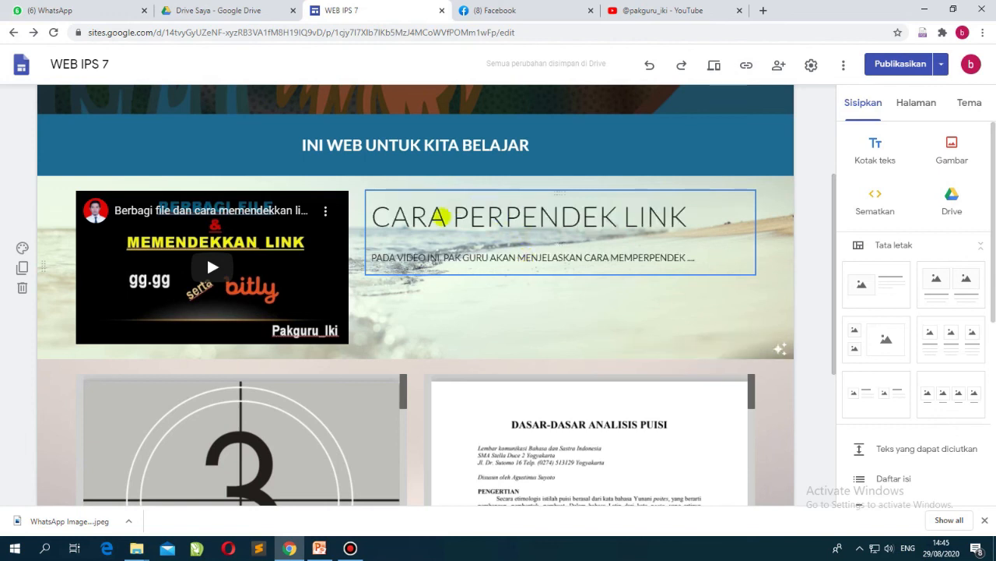
Make the "CARA PERPENDEK LINK" heading bold
left_click_drag(382, 218, 691, 218)
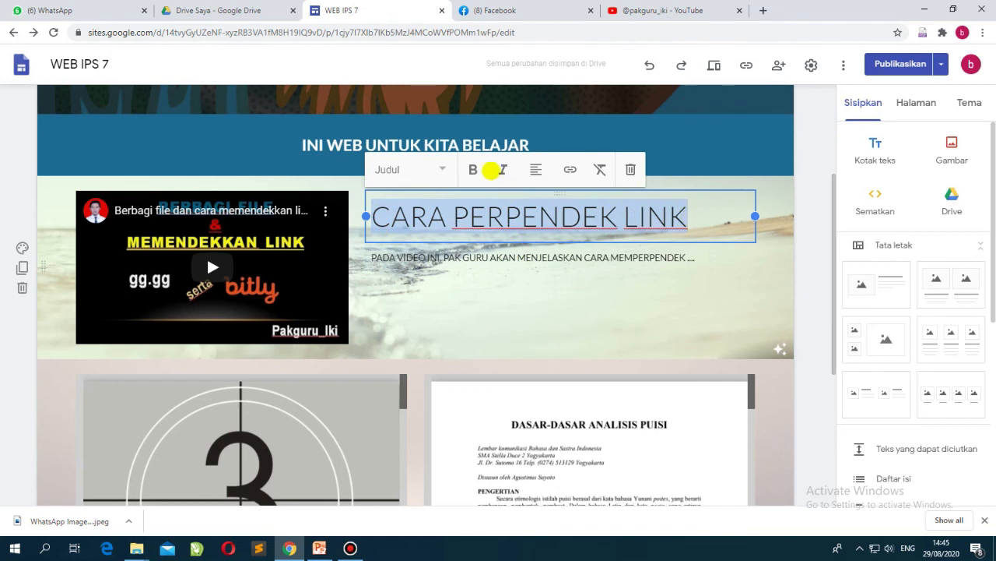
left_click(473, 170)
left_click(811, 236)
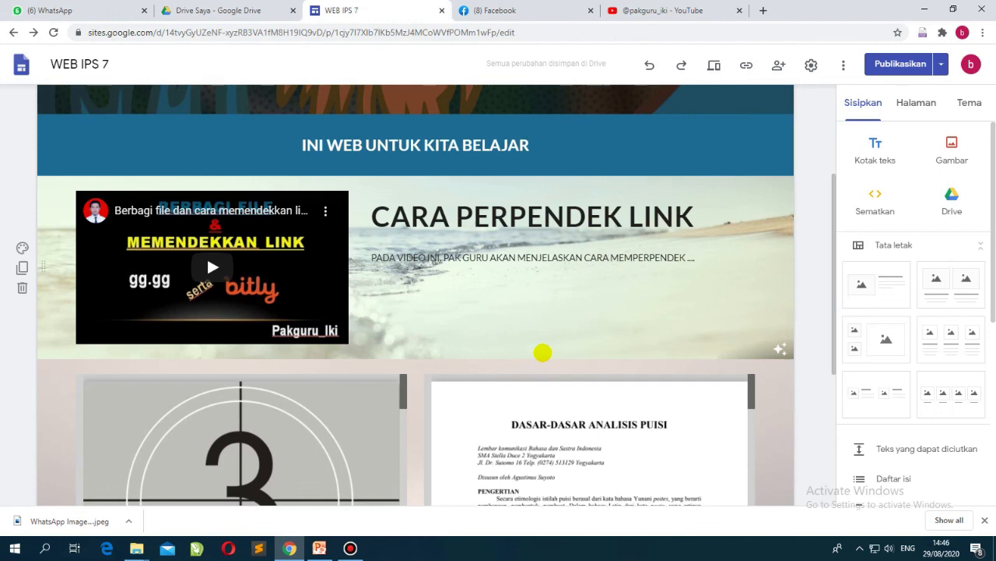
scroll(540, 351, "down", 3)
scroll(534, 351, "up", 1)
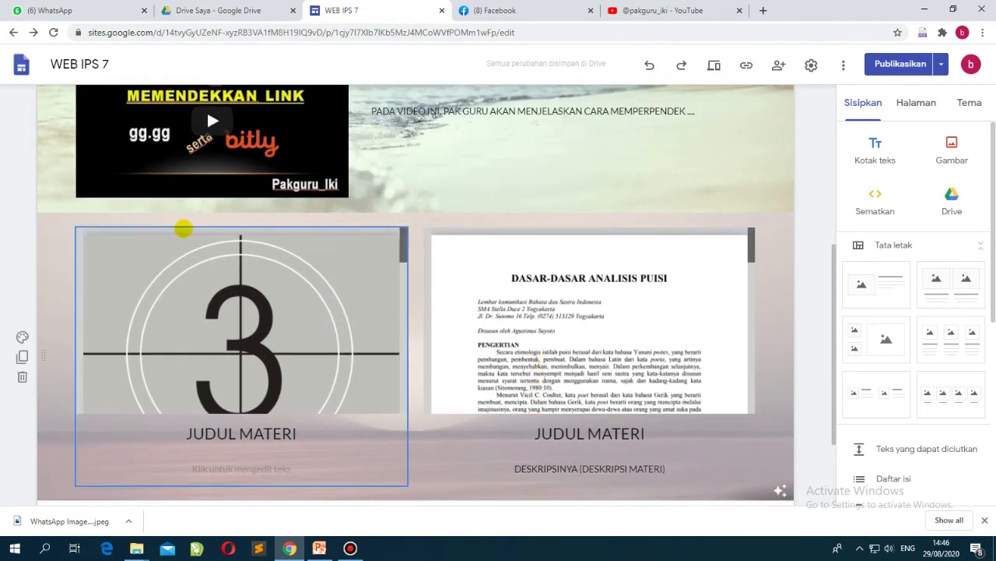
scroll(184, 227, "up", 2)
left_click(24, 286)
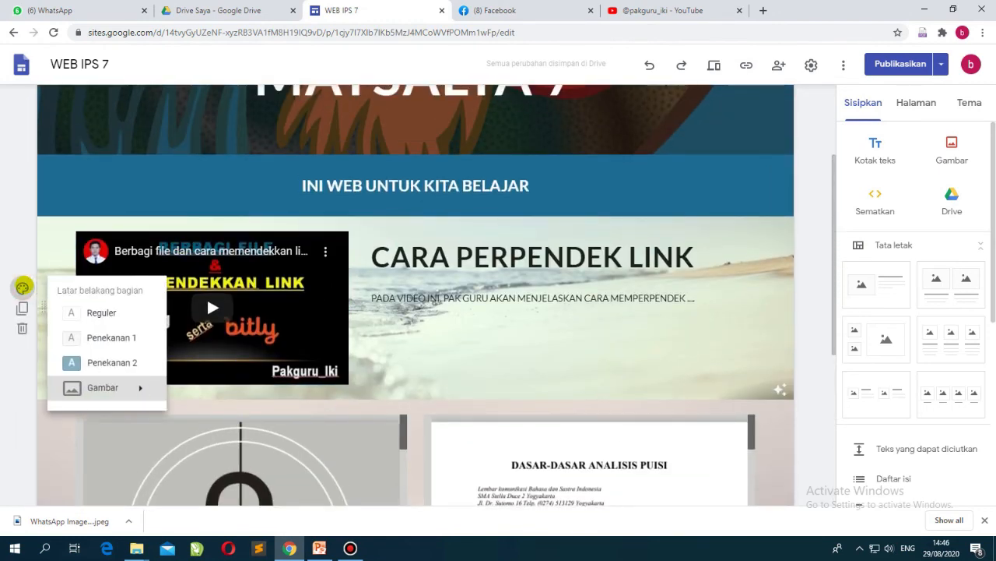
left_click(100, 387)
left_click(197, 394)
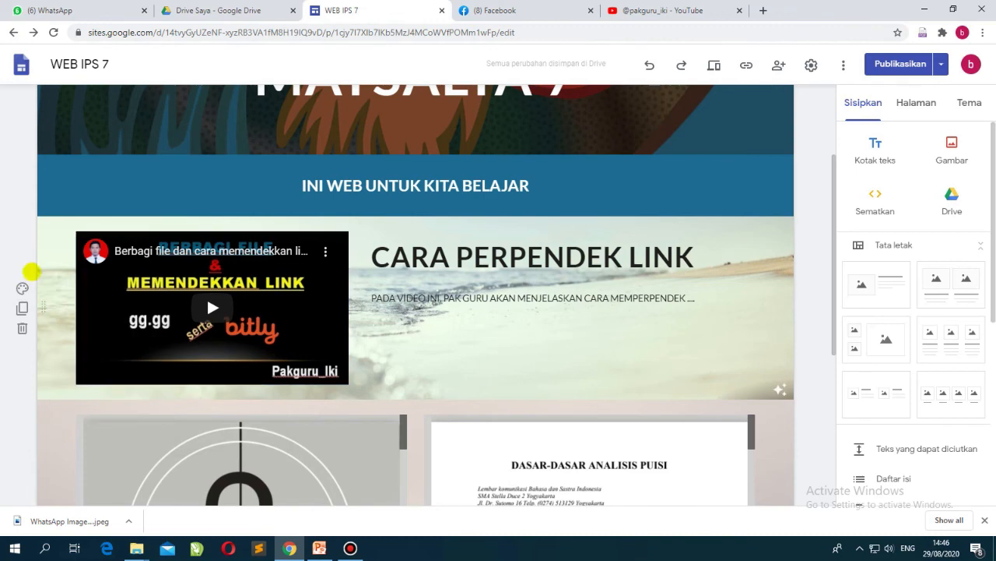
Search Google for "pink" images to use as the background of the "CARA PERPENDEK LINK" video section
left_click(23, 289)
left_click(102, 387)
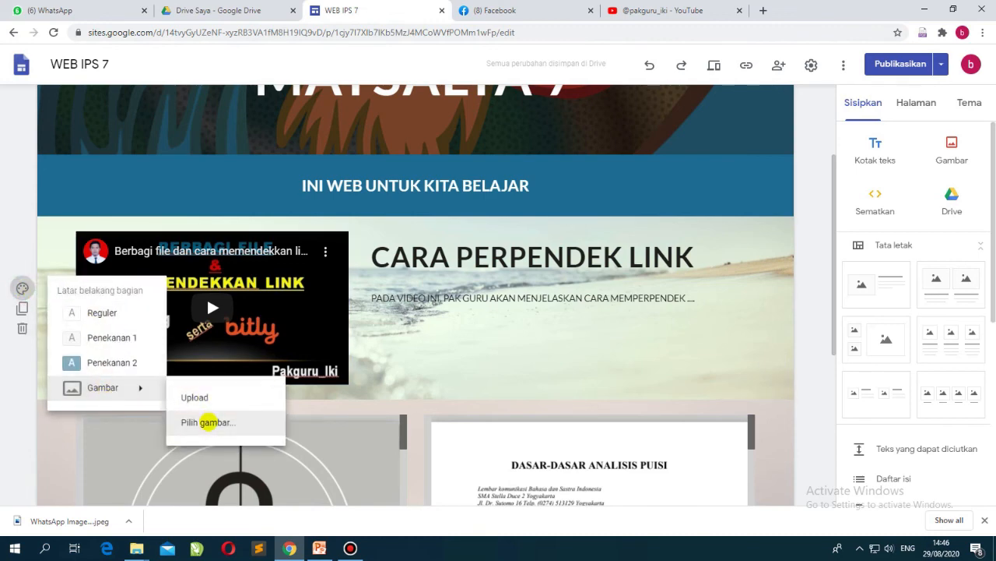
left_click(207, 422)
left_click(347, 130)
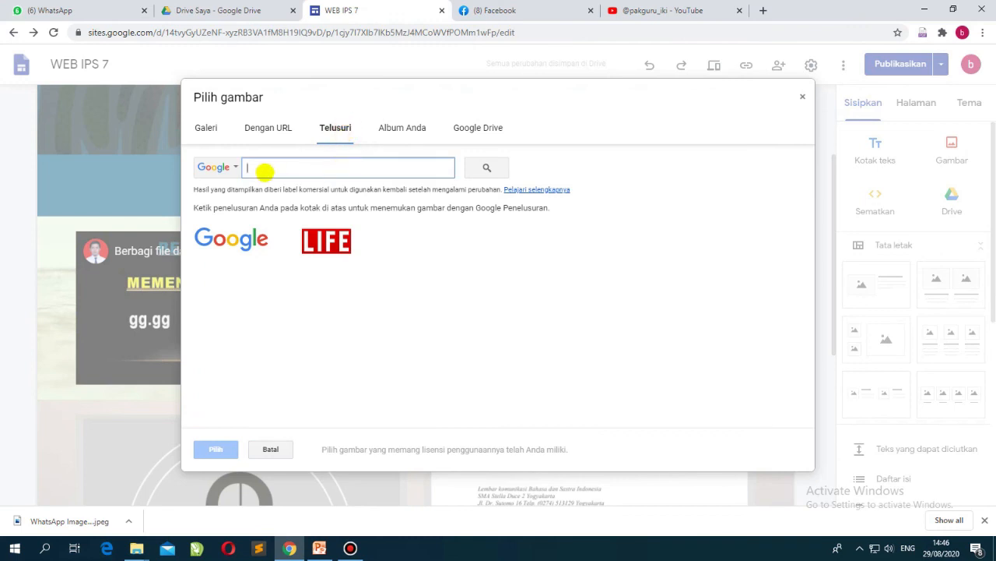
type("pink")
key("Return")
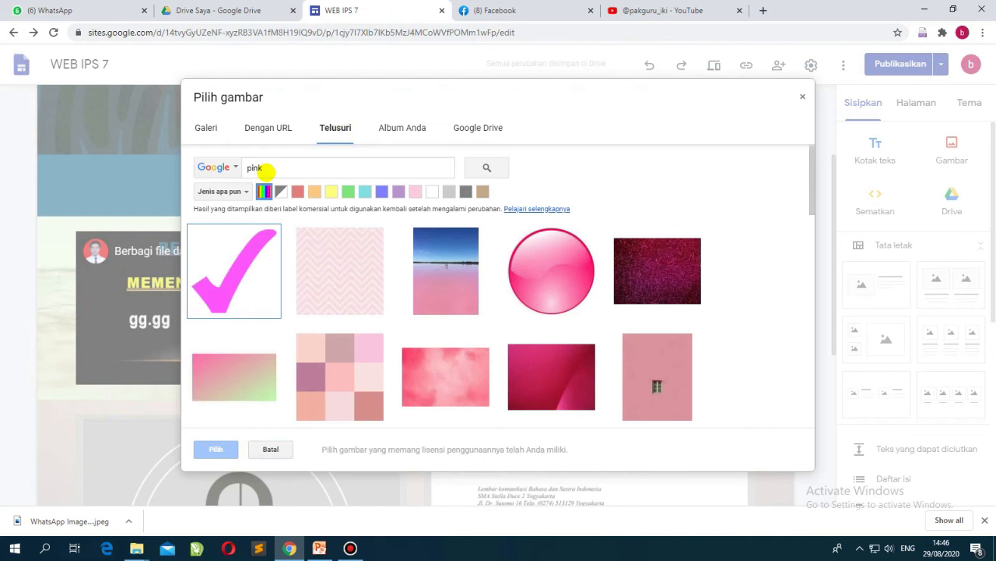
Apply the plain bright magenta image as the "CARA PERPENDEK LINK" section's background and turn off its readability adjustment
scroll(479, 270, "down", 5)
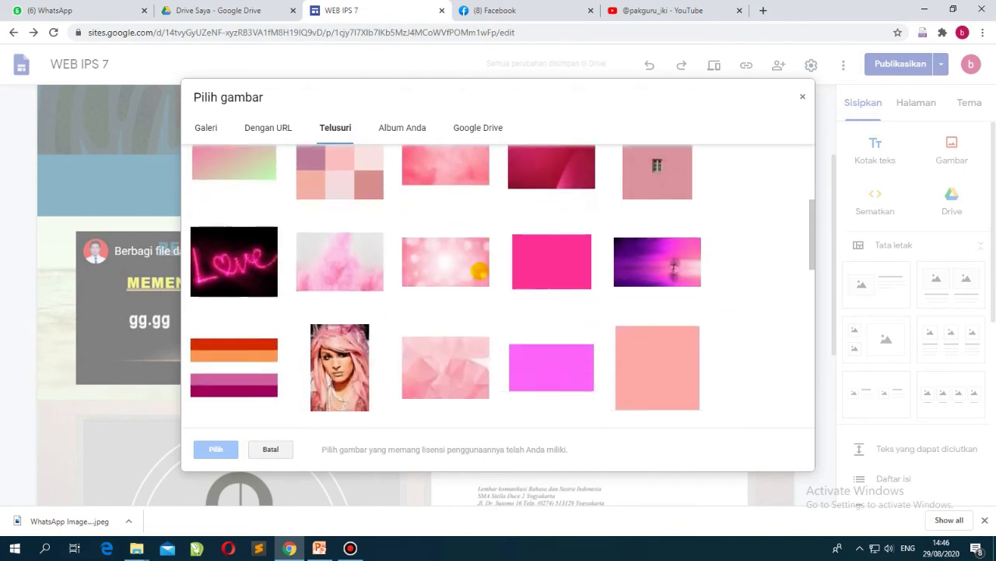
scroll(478, 274, "up", 1)
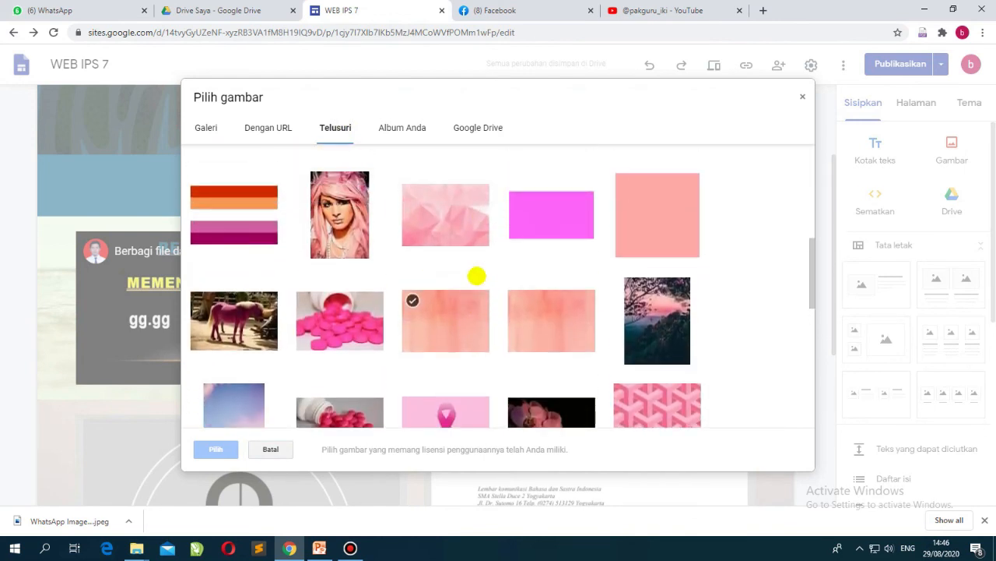
left_click(569, 218)
scroll(488, 289, "down", 2)
left_click(212, 450)
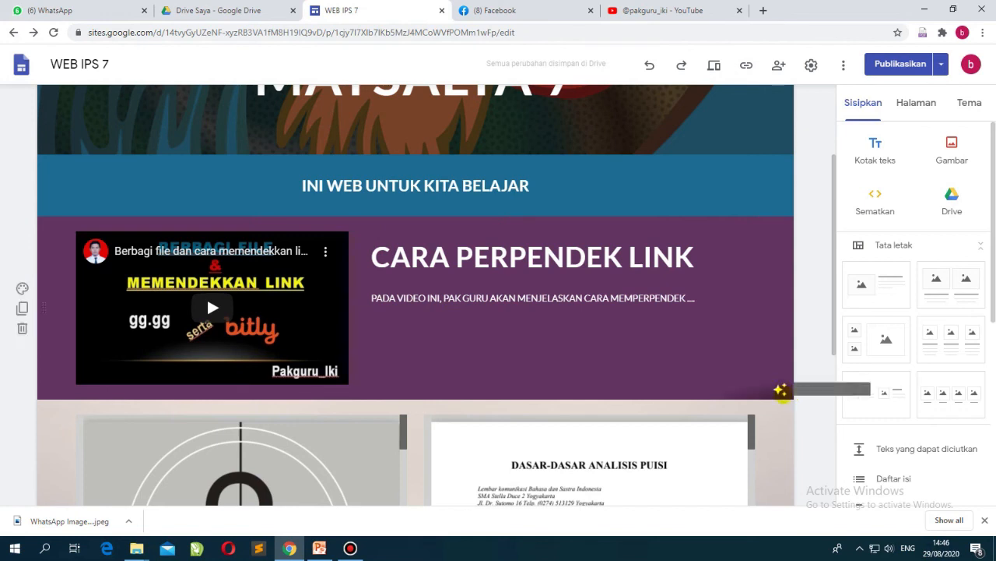
left_click(781, 389)
left_click(805, 308)
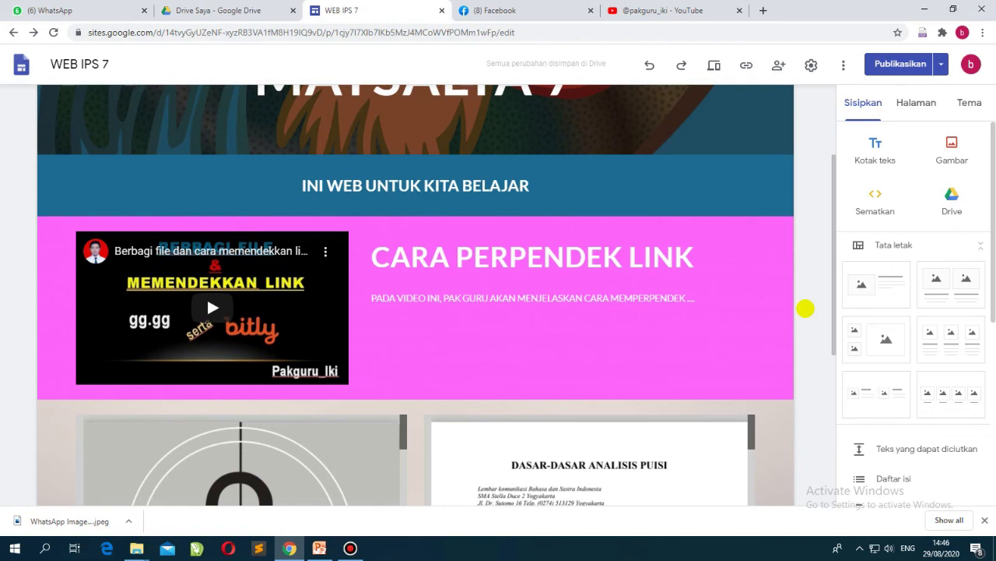
Review the draft page and publish the updated WEB IPS 7 site
scroll(438, 305, "up", 2)
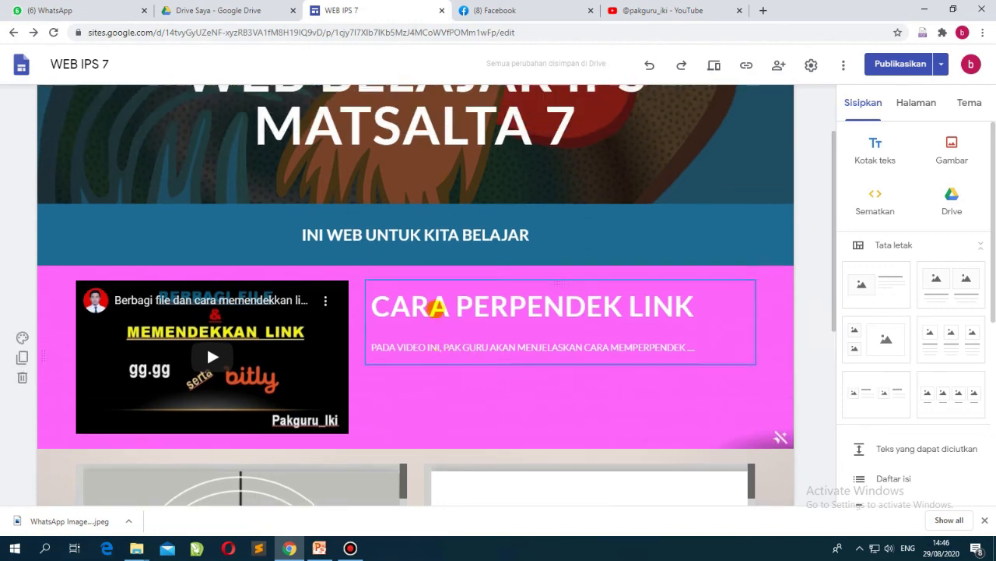
scroll(446, 251, "down", 3)
scroll(446, 251, "down", 3)
scroll(446, 252, "up", 5)
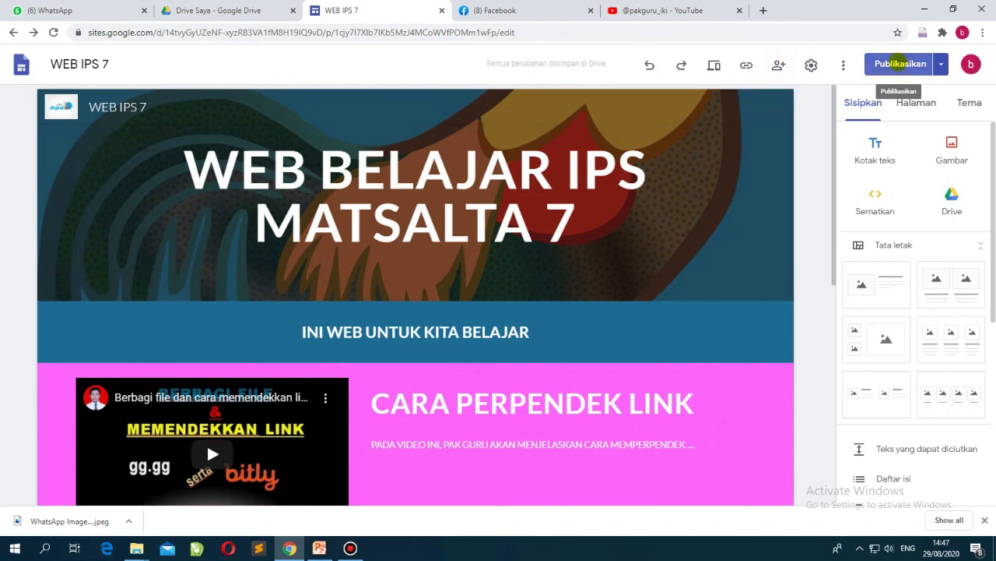
left_click(899, 64)
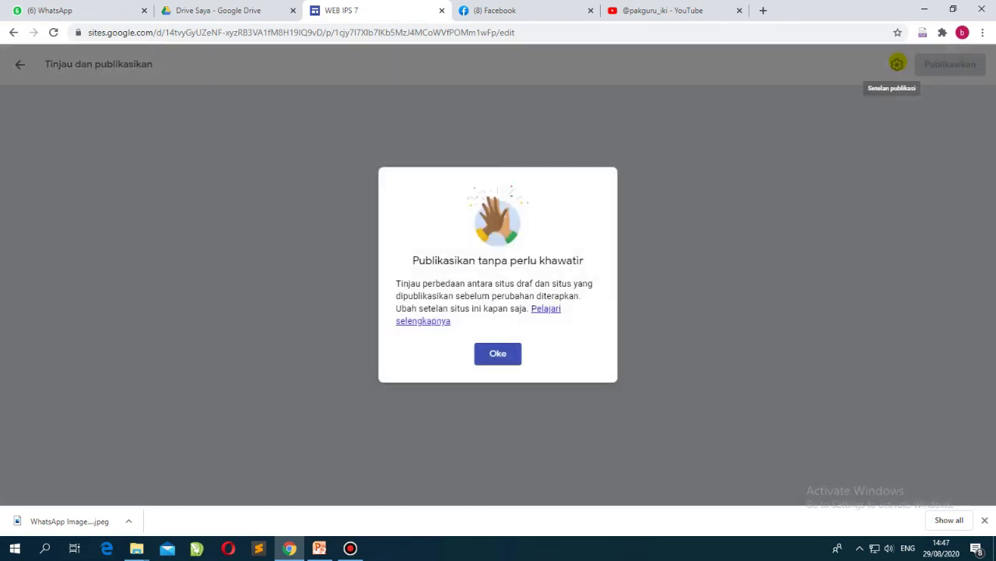
left_click(497, 352)
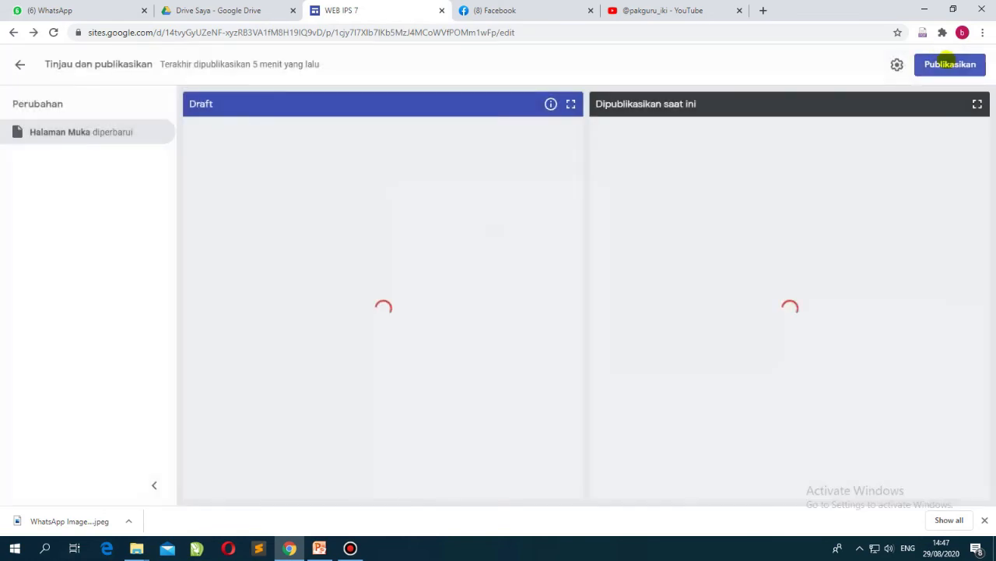
left_click(949, 64)
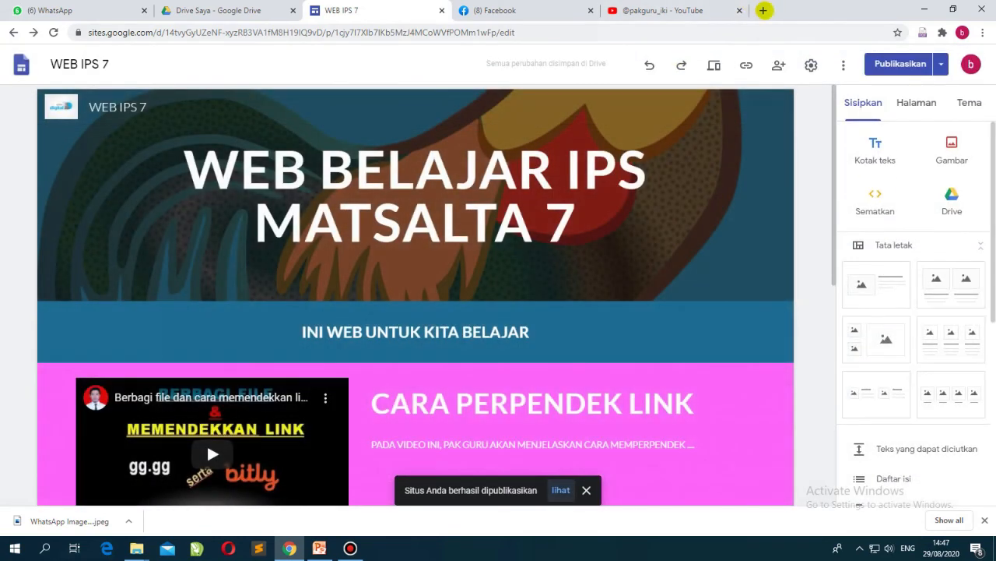
Open sites.google.com/view/matsalta7ips in a new browser tab and check the restyled sections on the published page
left_click(763, 10)
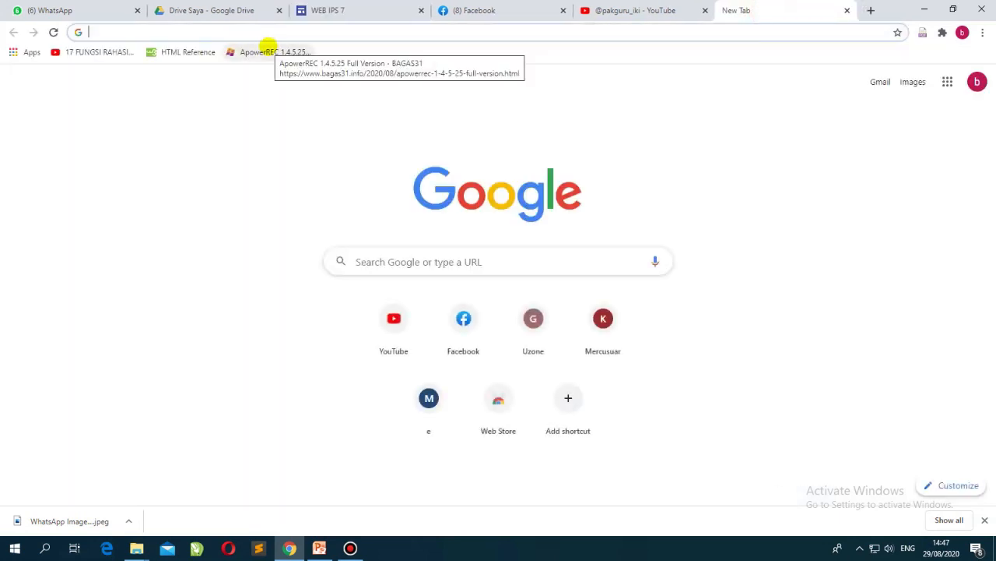
type("sites")
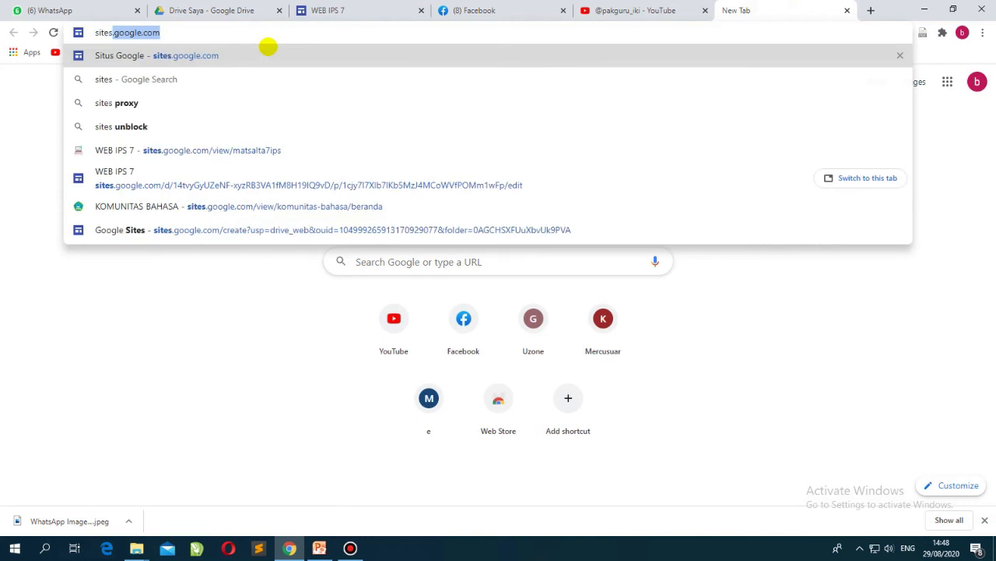
type(".google.com/view/")
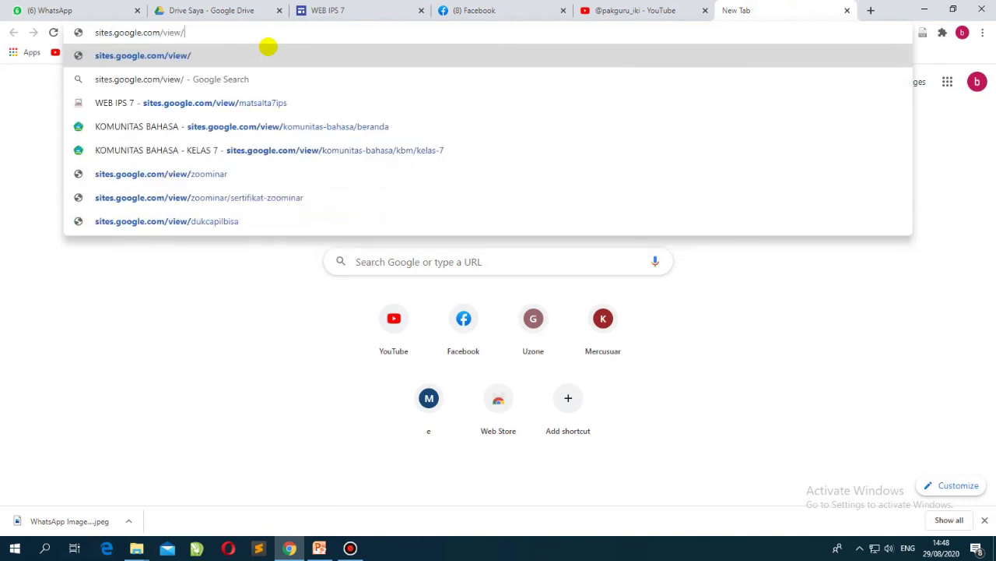
left_click(260, 102)
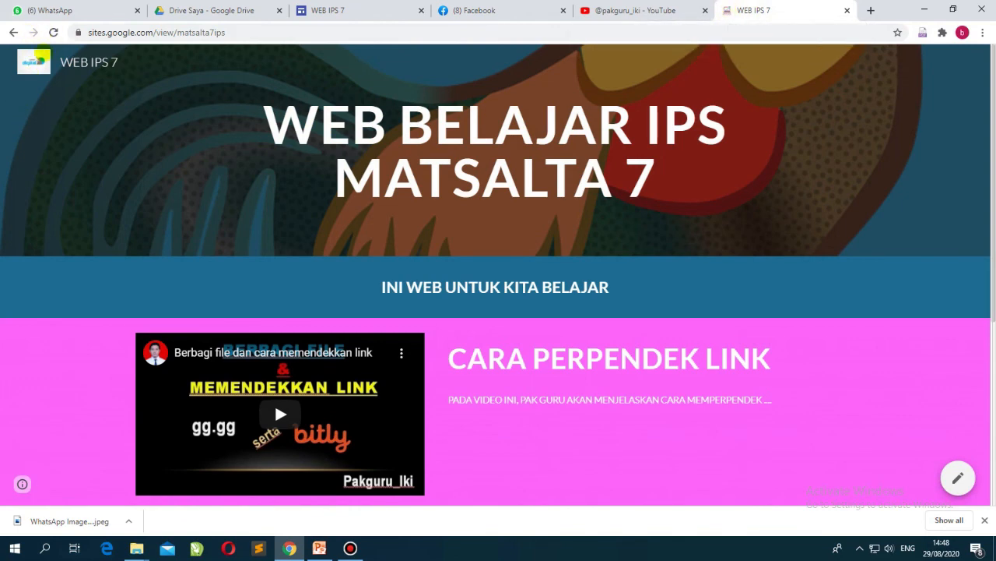
scroll(500, 238, "down", 4)
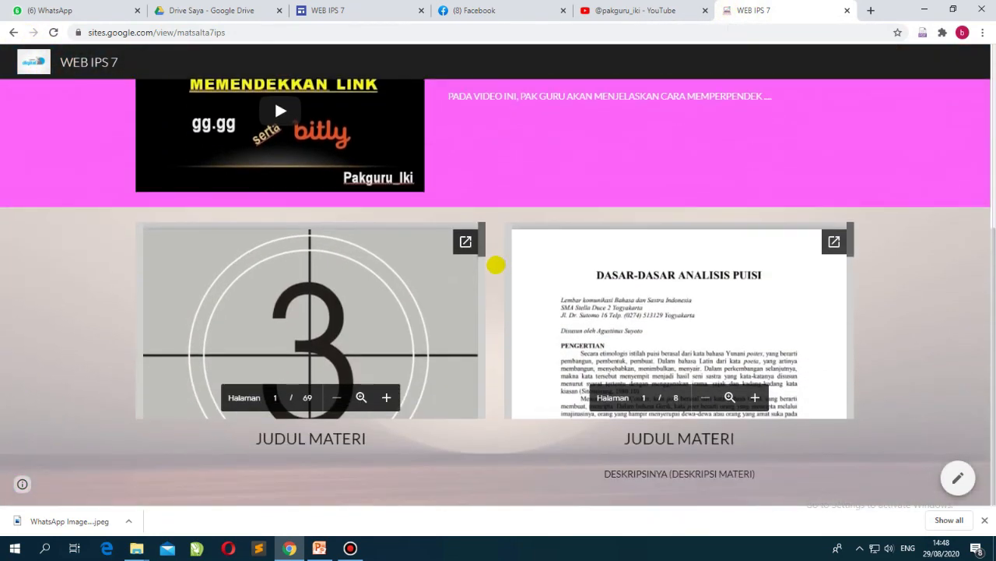
scroll(484, 302, "up", 4)
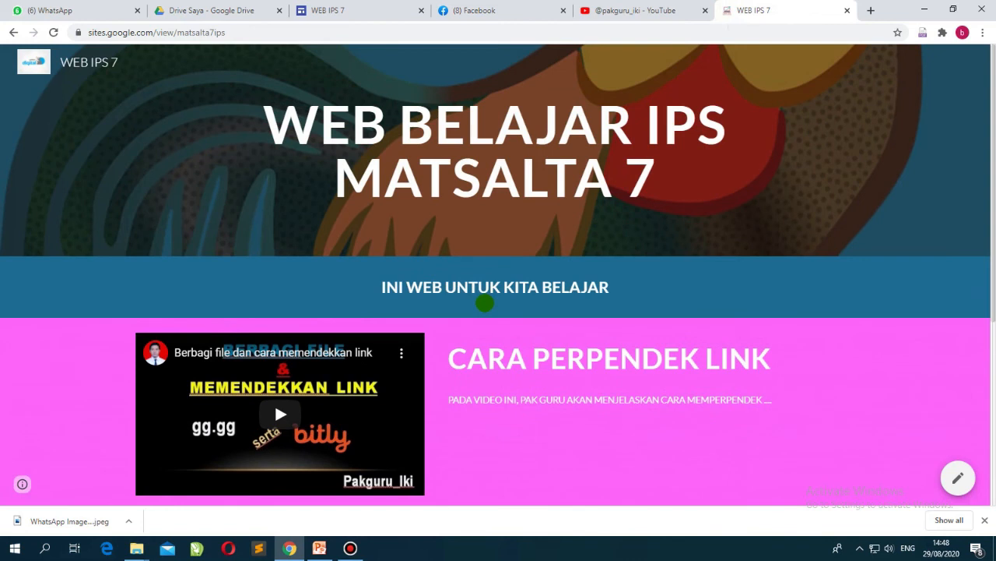